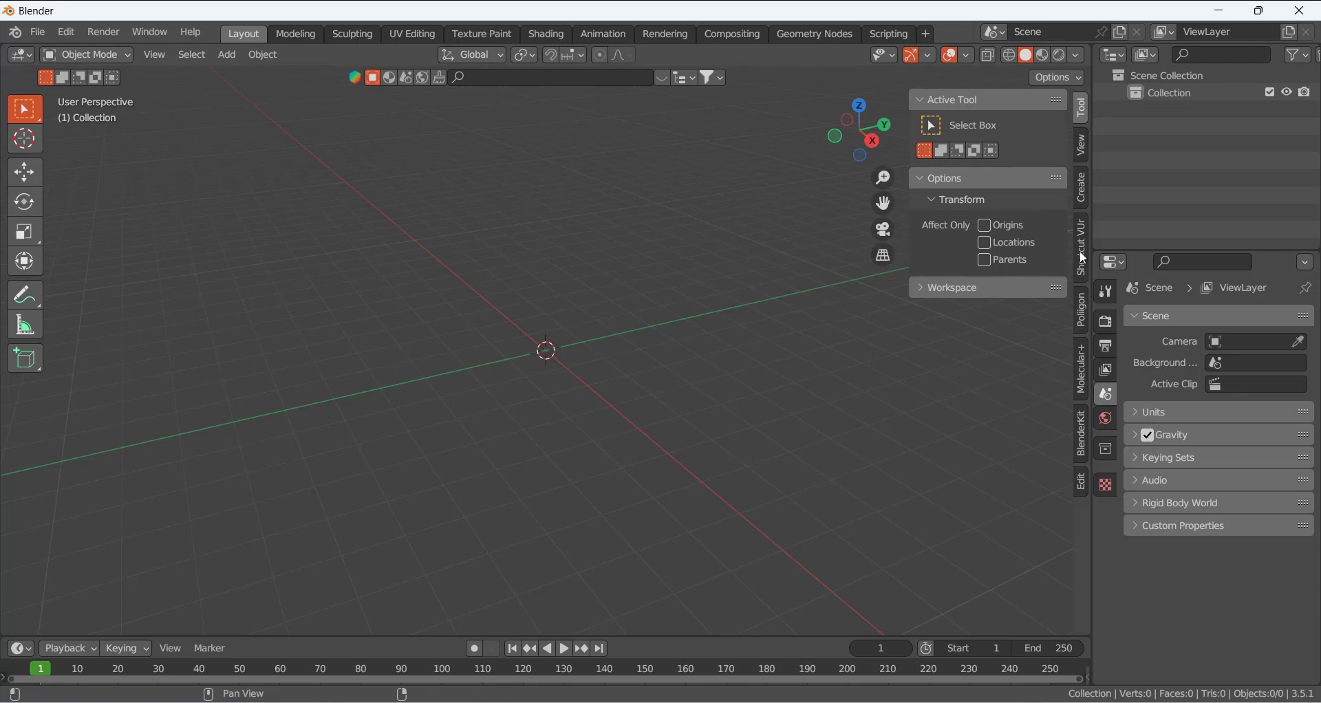
# Start the Shortcut VUr key display, set its Offset X to 64 and hide the sidebar
pyautogui.click(1081, 249)
pyautogui.click(975, 131)
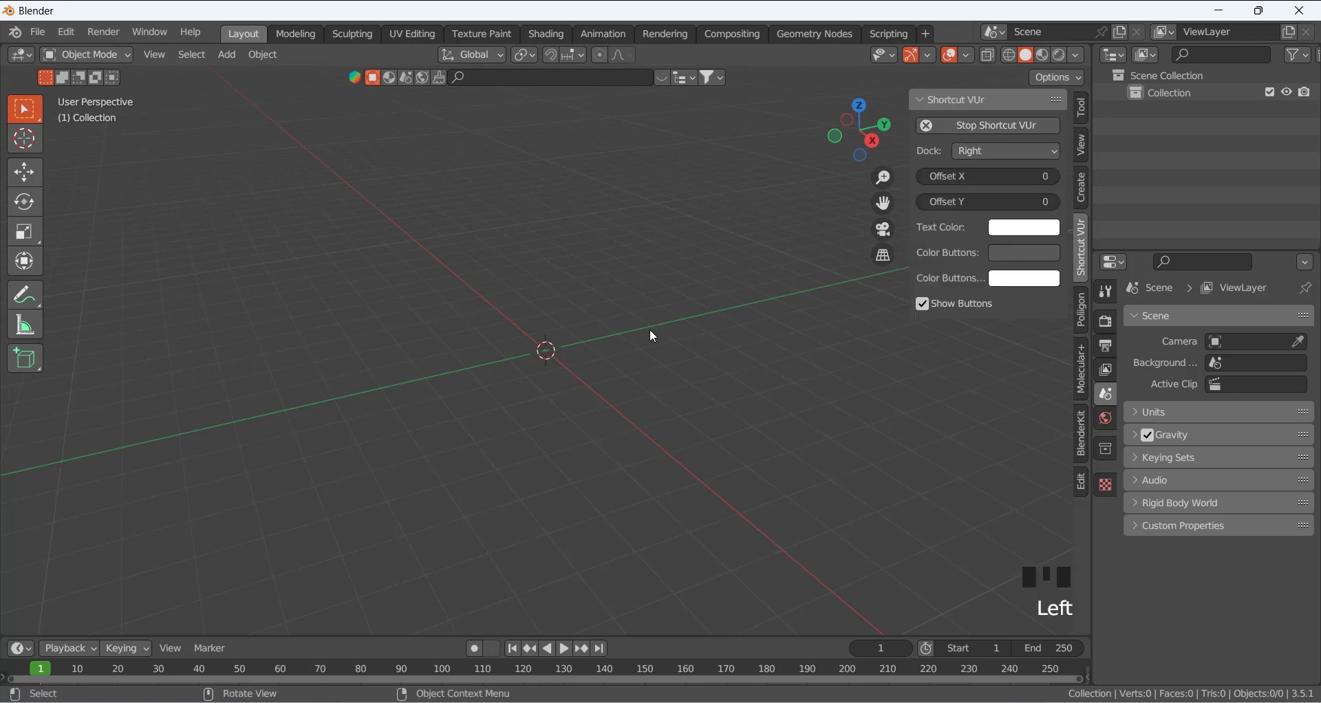
pyautogui.moveTo(983, 178); pyautogui.dragTo(1032, 178)
pyautogui.click(938, 298)
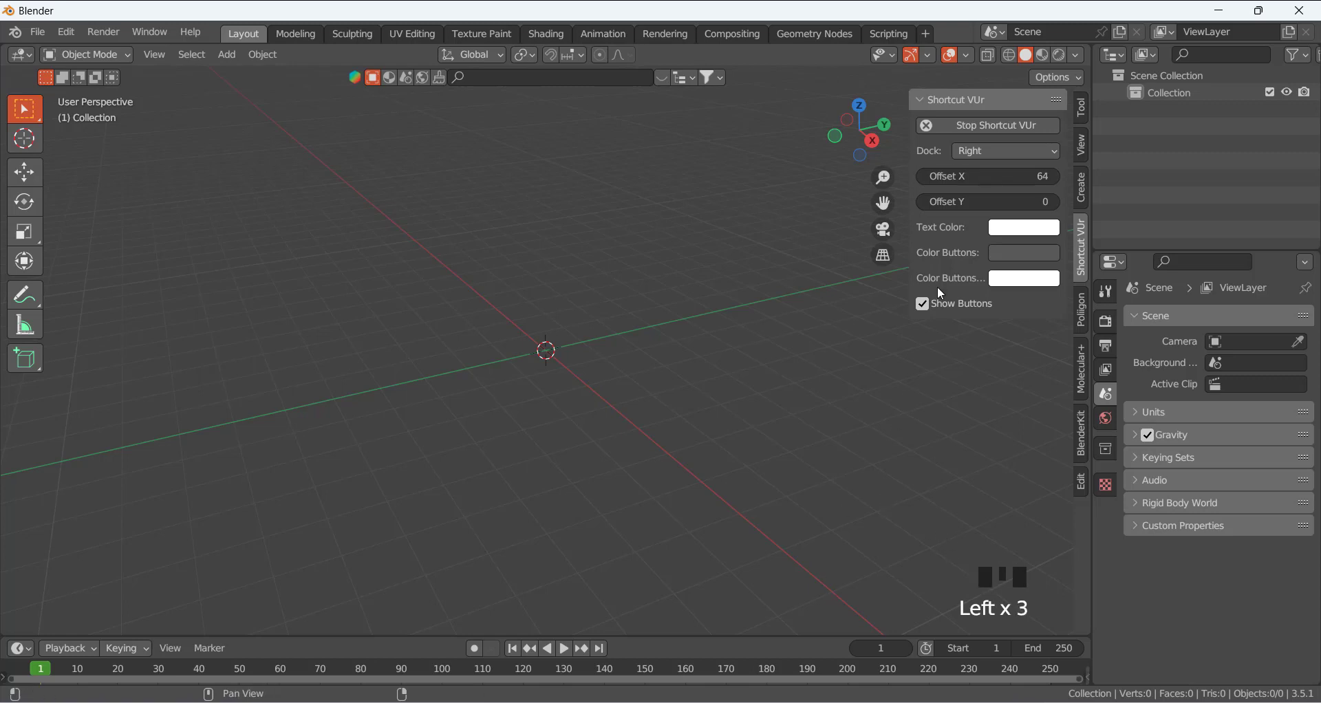
pyautogui.press('n')
pyautogui.click(645, 380)
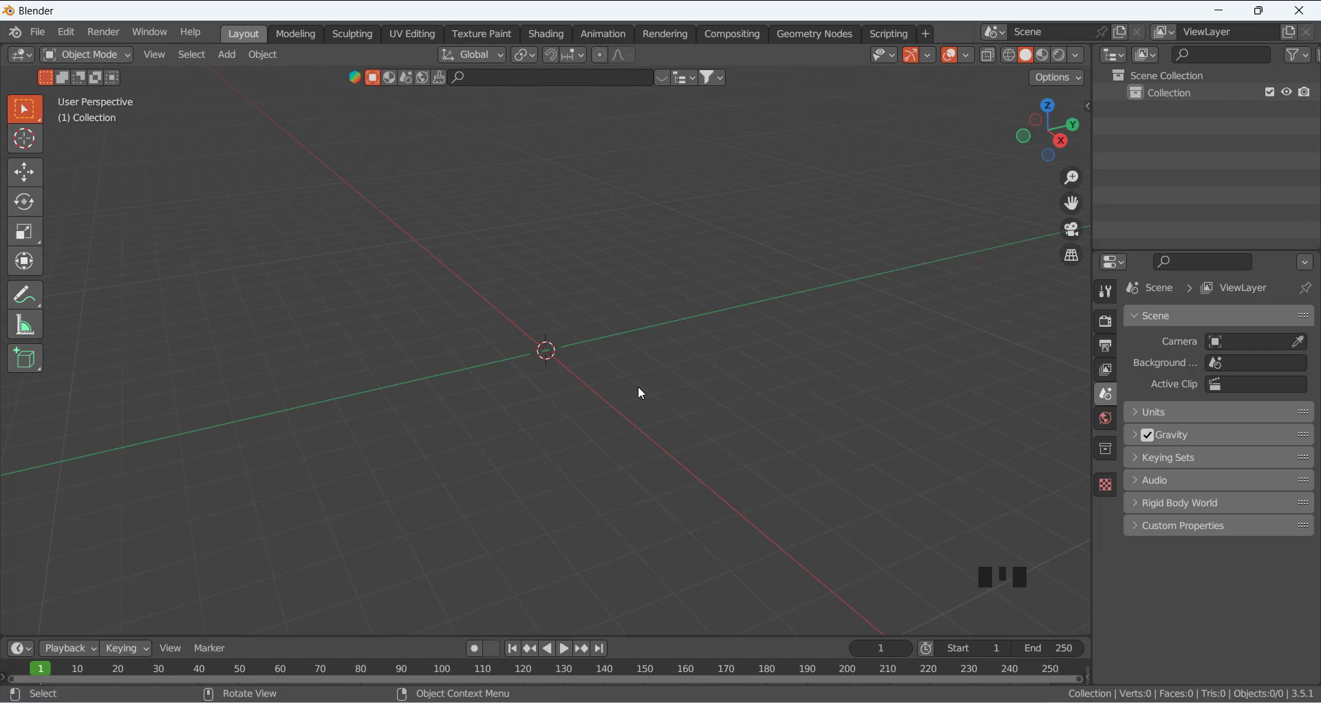
pyautogui.hotkey('shift', 'a')
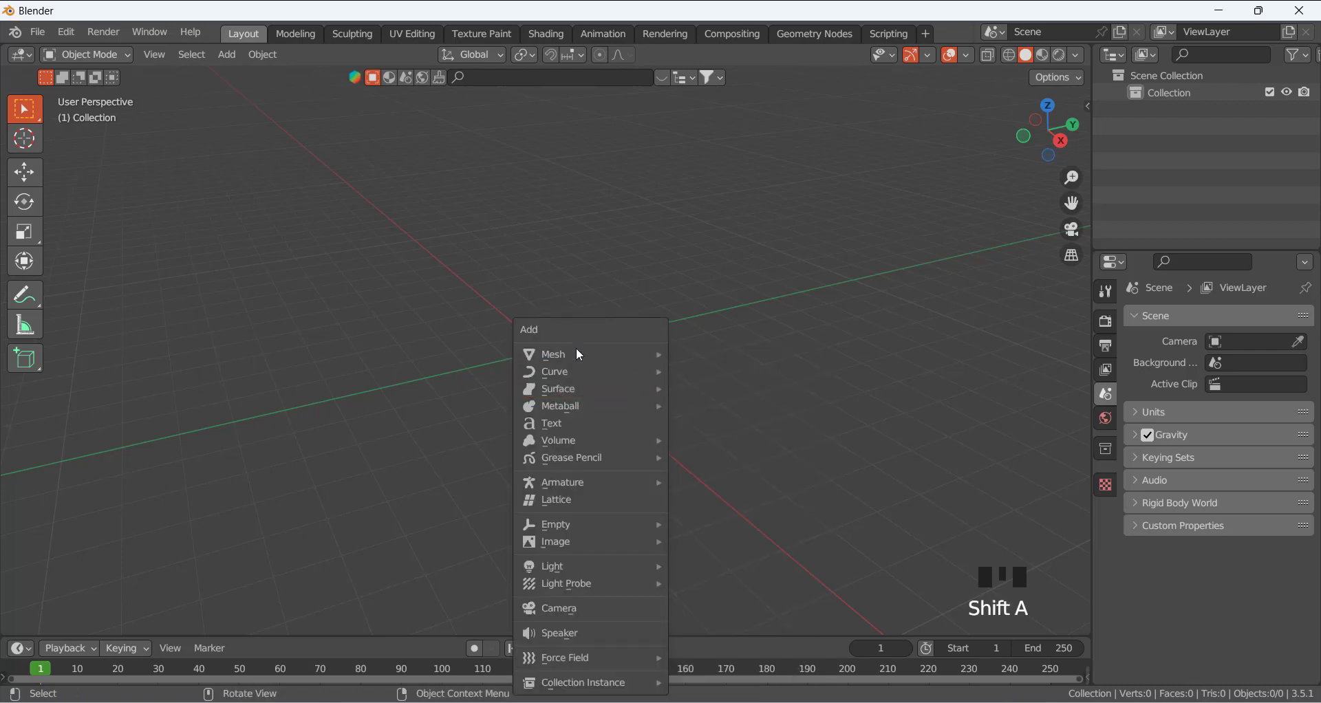
pyautogui.moveTo(578, 355)
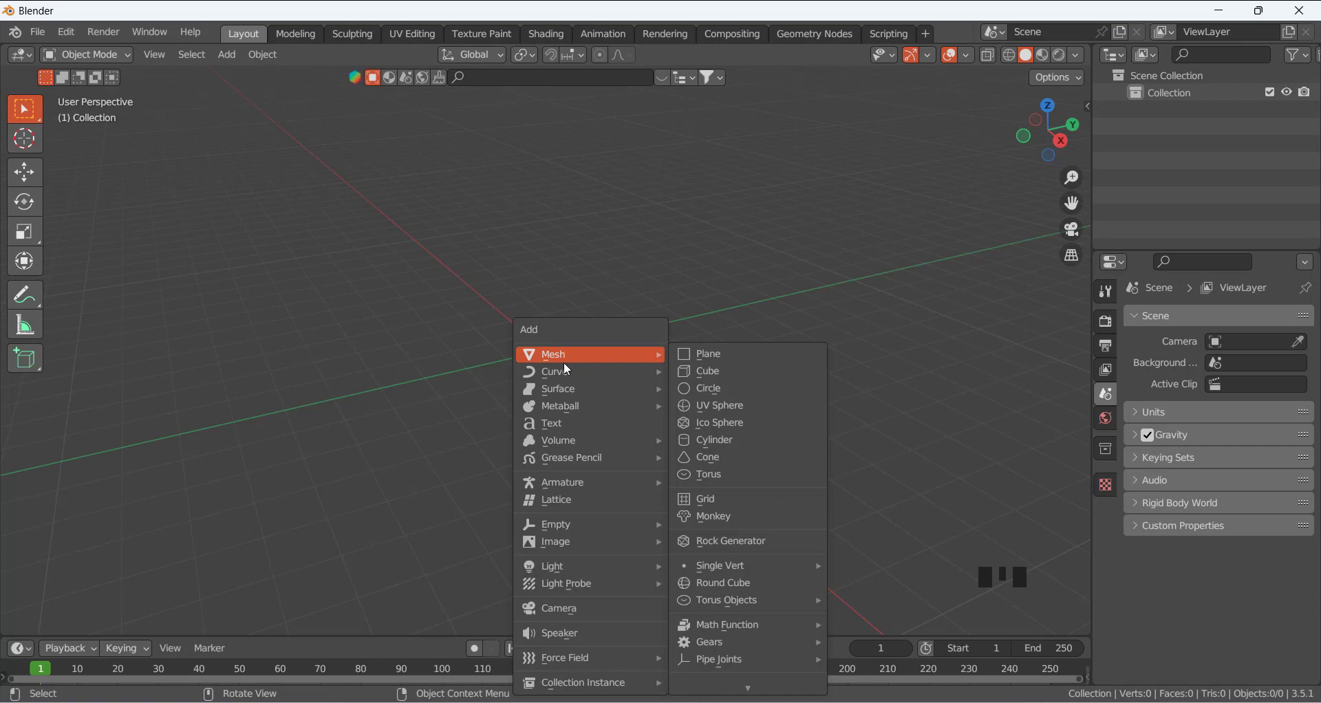
pyautogui.click(396, 216)
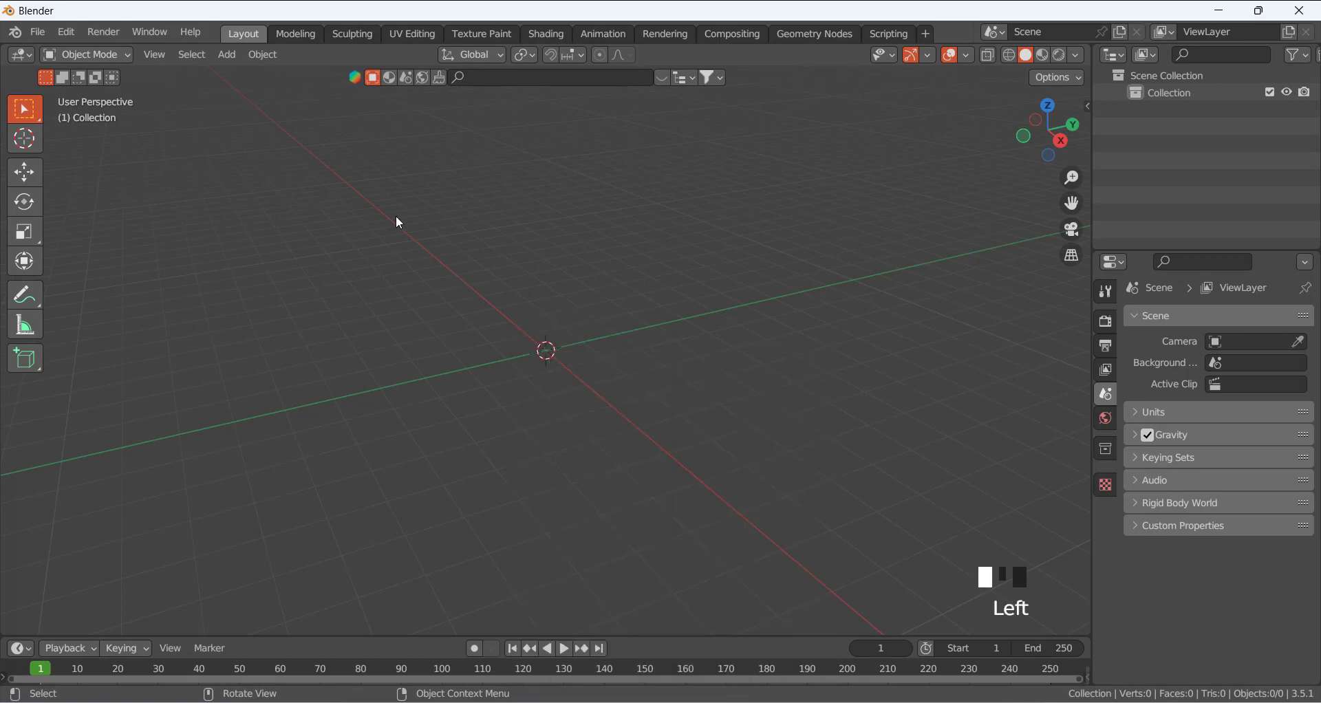
# Add a cylinder mesh at the scene origin
pyautogui.click(254, 54)
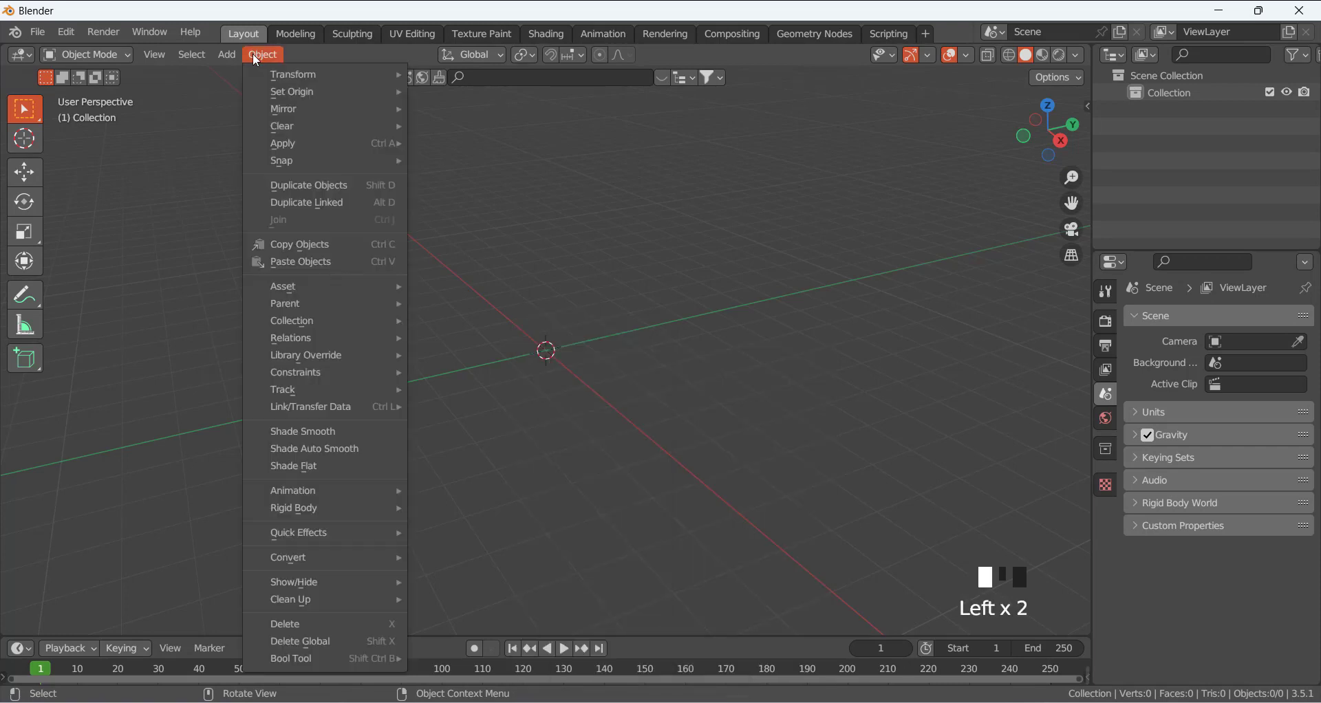
pyautogui.moveTo(225, 55)
pyautogui.moveTo(253, 74)
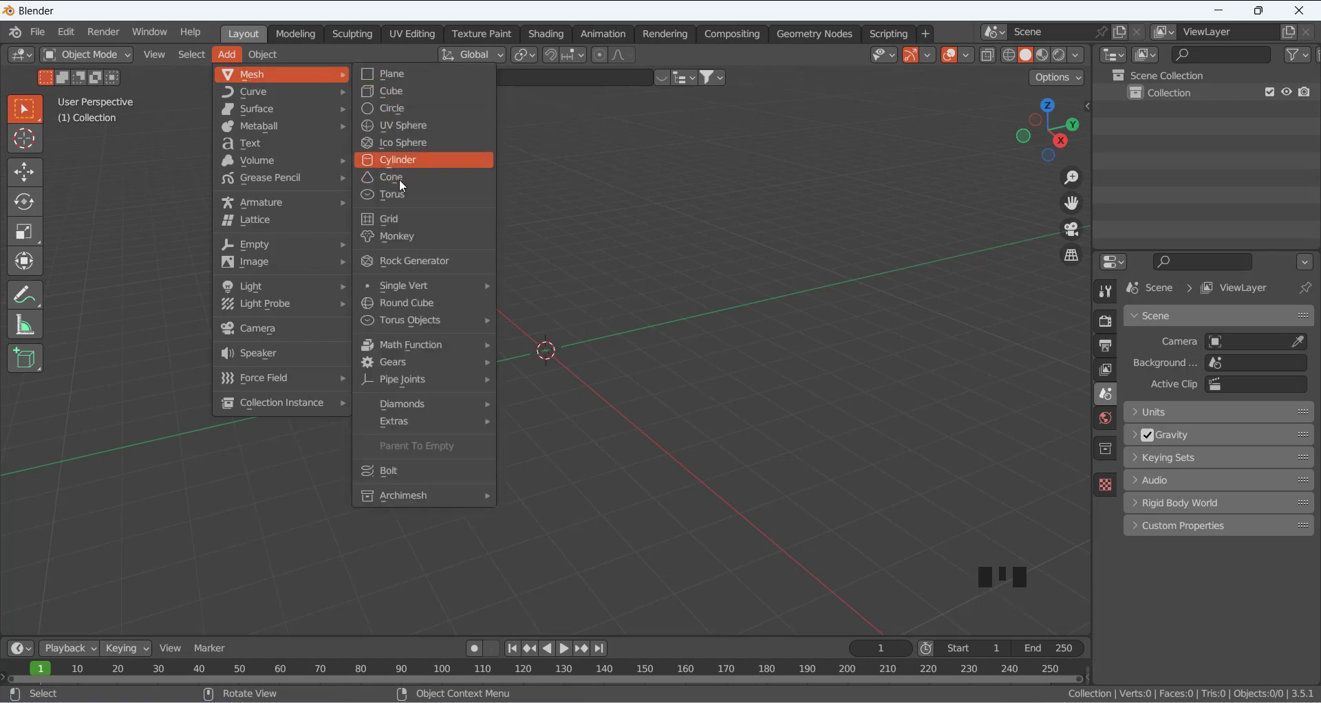
pyautogui.moveTo(408, 318)
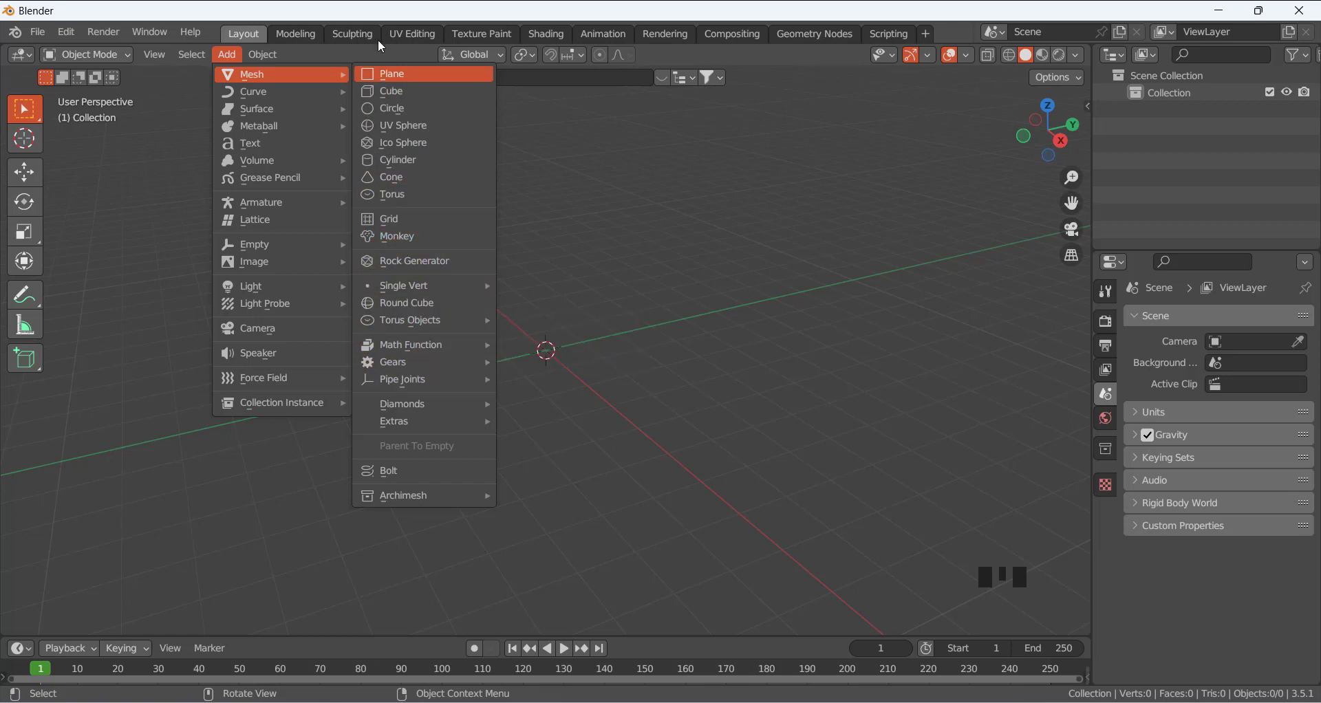
pyautogui.click(393, 163)
pyautogui.scroll(2, 537, 423)
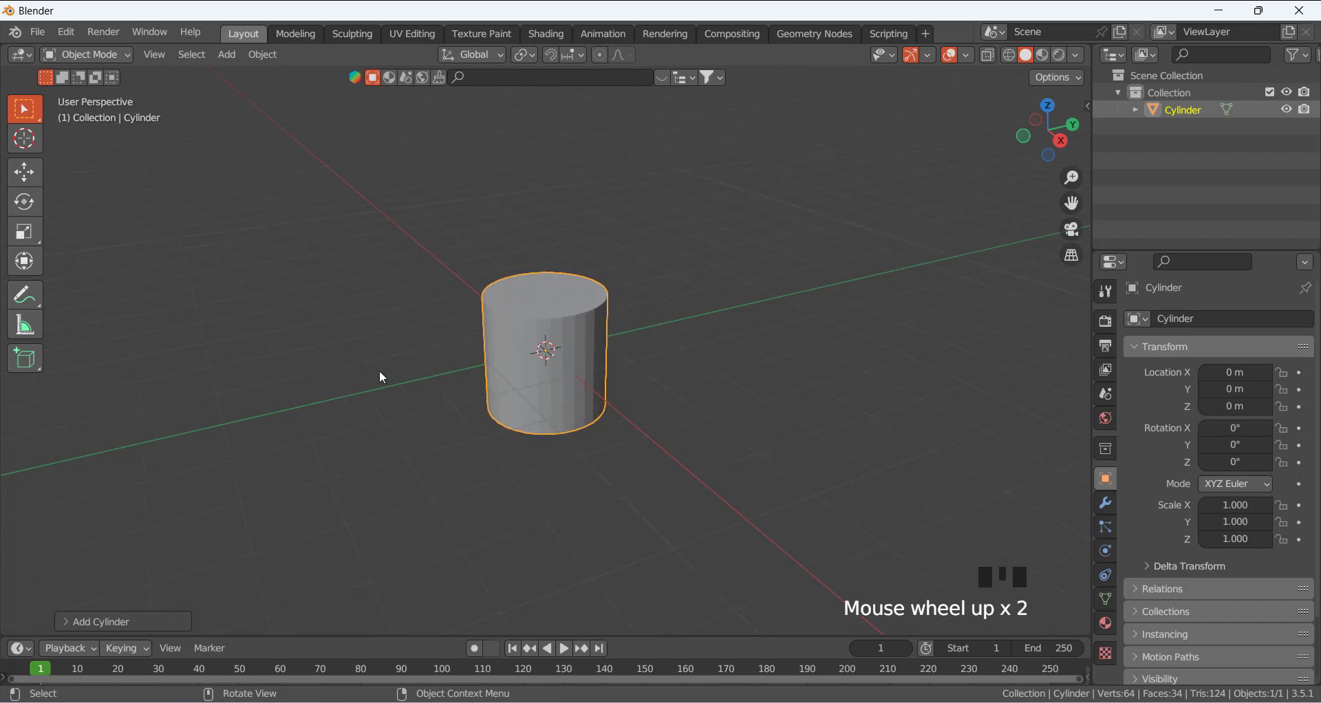
pyautogui.moveTo(415, 386); pyautogui.dragTo(475, 375, button='middle')
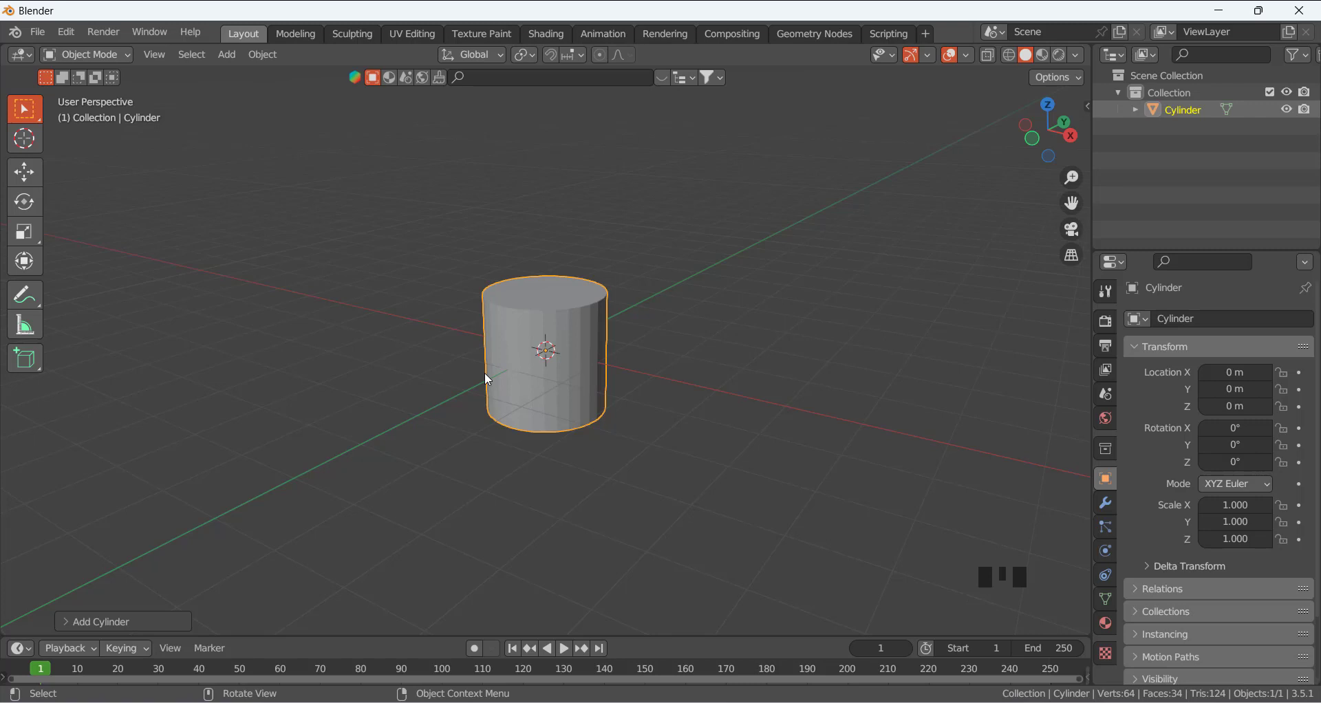
# View the cylinder from the front orthographic viewpoint and reselect it
pyautogui.press('KP_1')
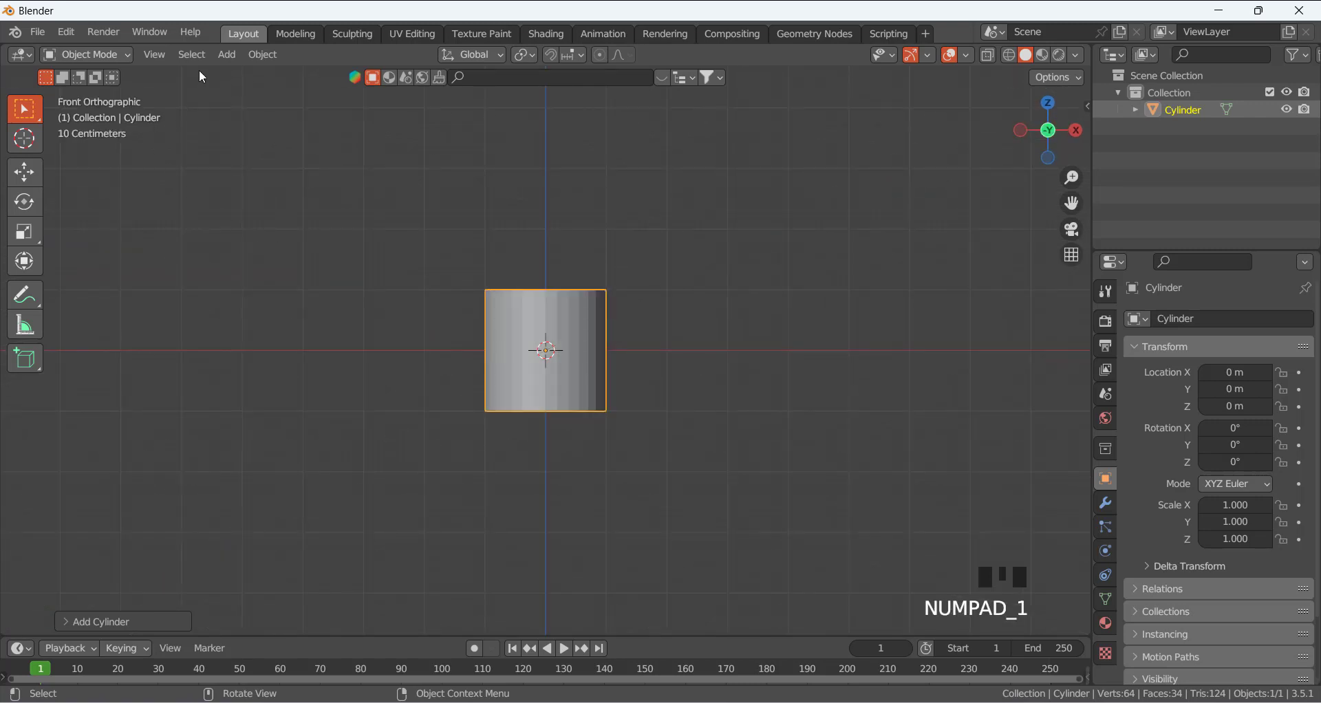
pyautogui.moveTo(399, 189); pyautogui.dragTo(313, 215, button='middle')
pyautogui.click(156, 61)
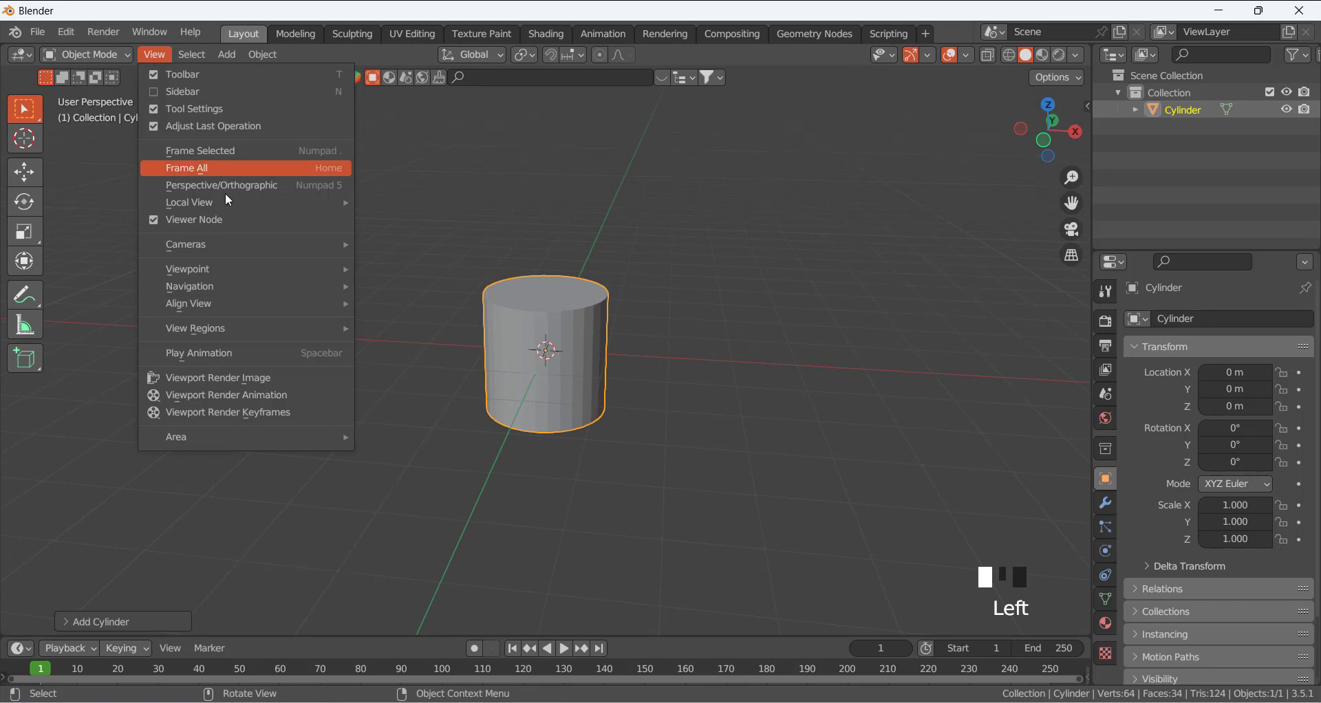
pyautogui.moveTo(261, 268)
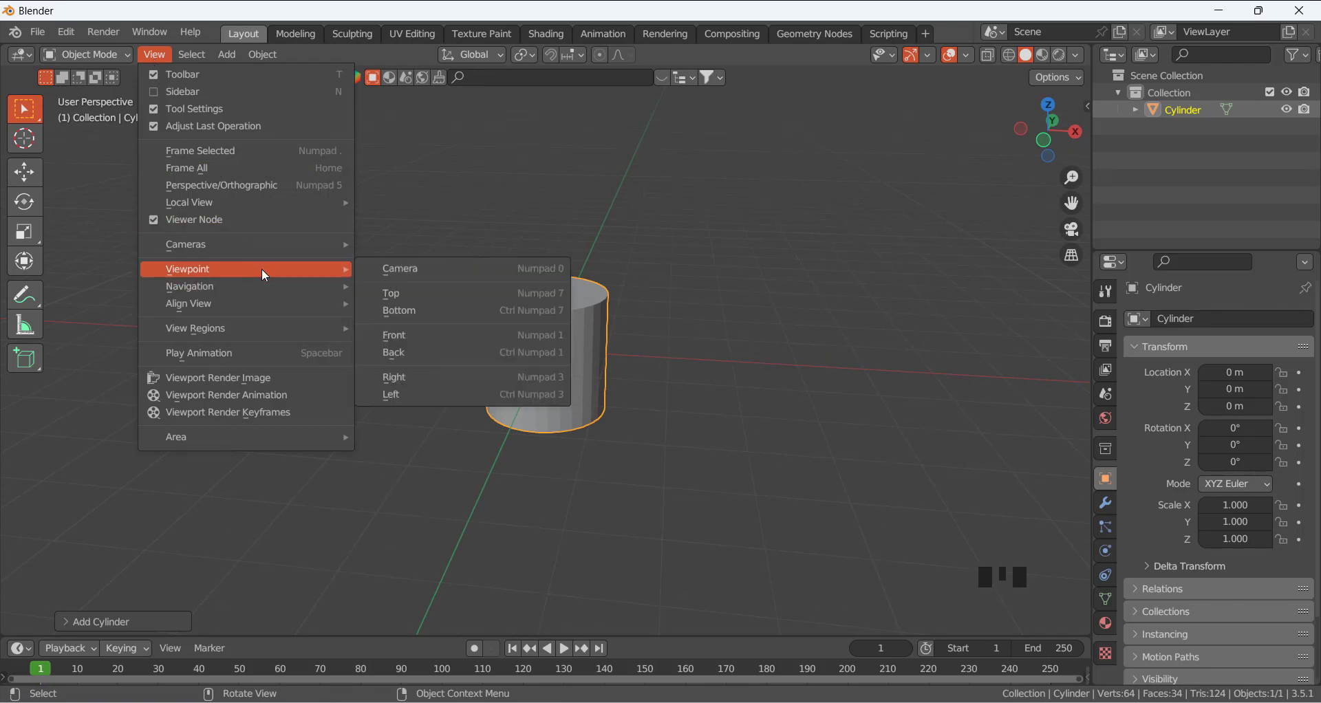
pyautogui.click(411, 335)
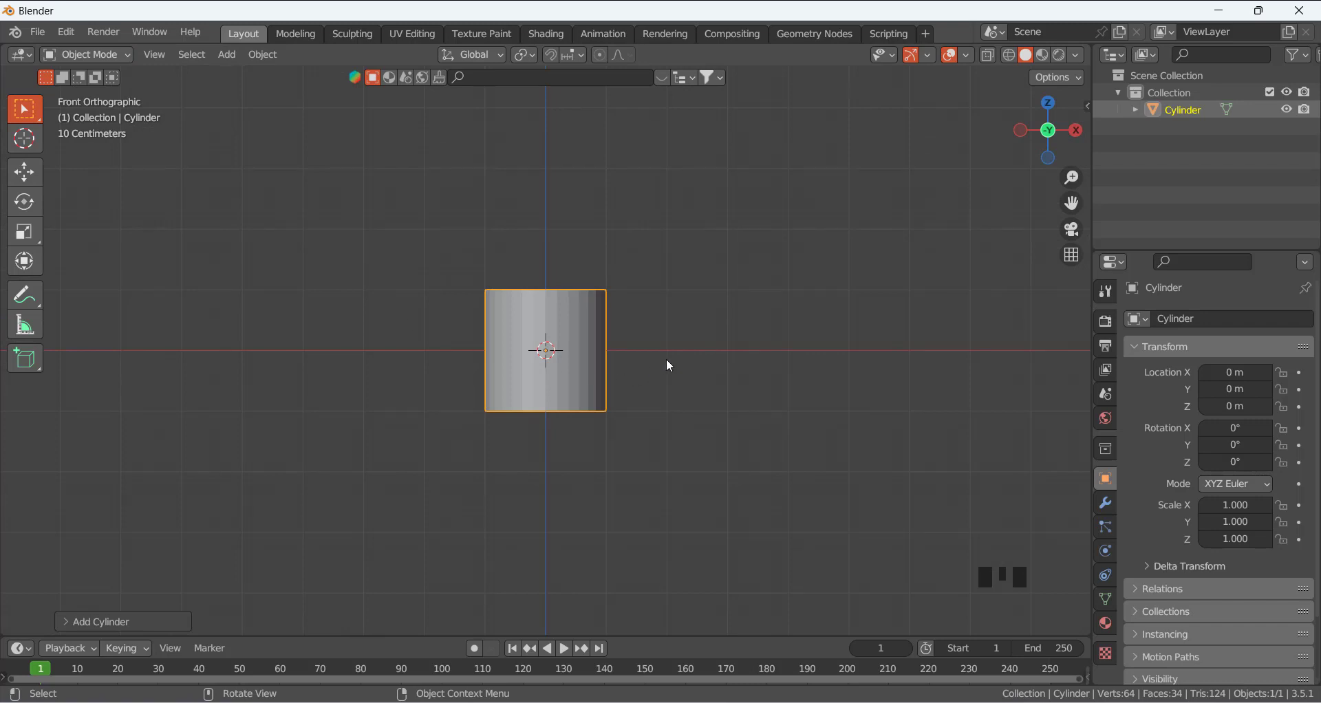
pyautogui.click(148, 57)
pyautogui.moveTo(279, 270)
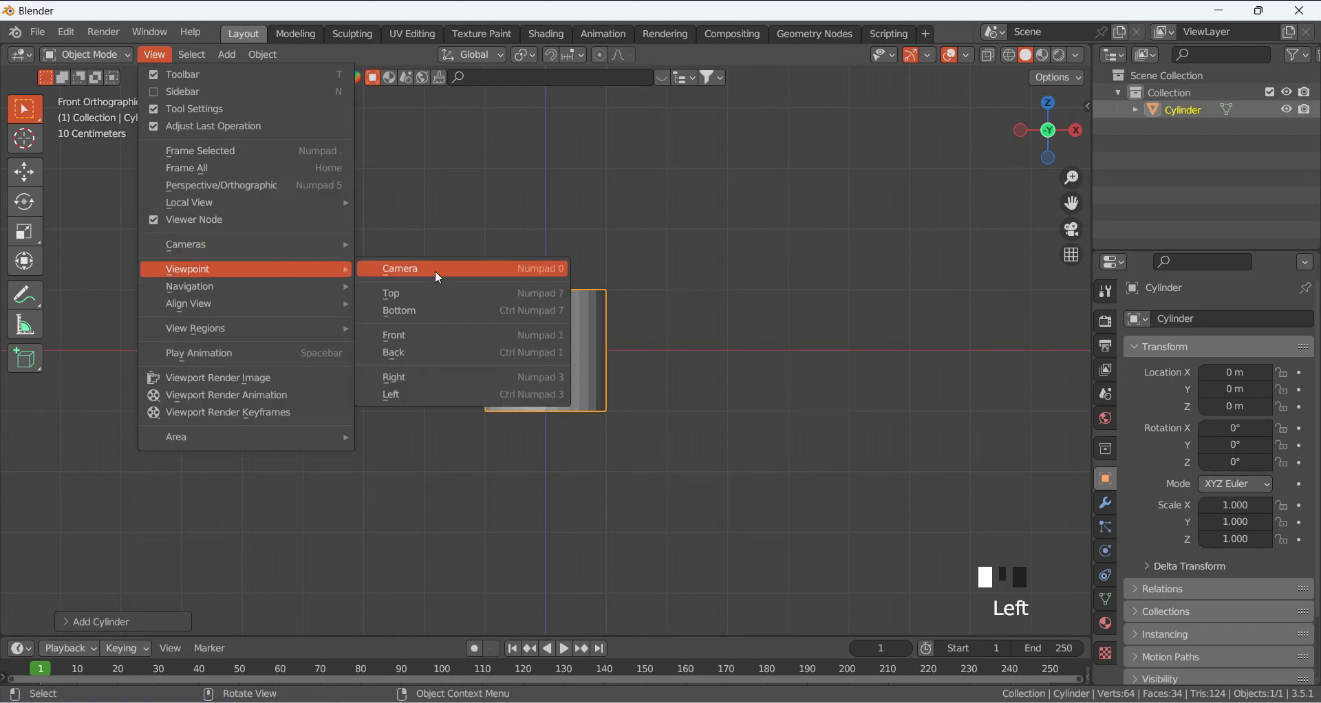
pyautogui.click(427, 336)
pyautogui.scroll(3, 583, 324)
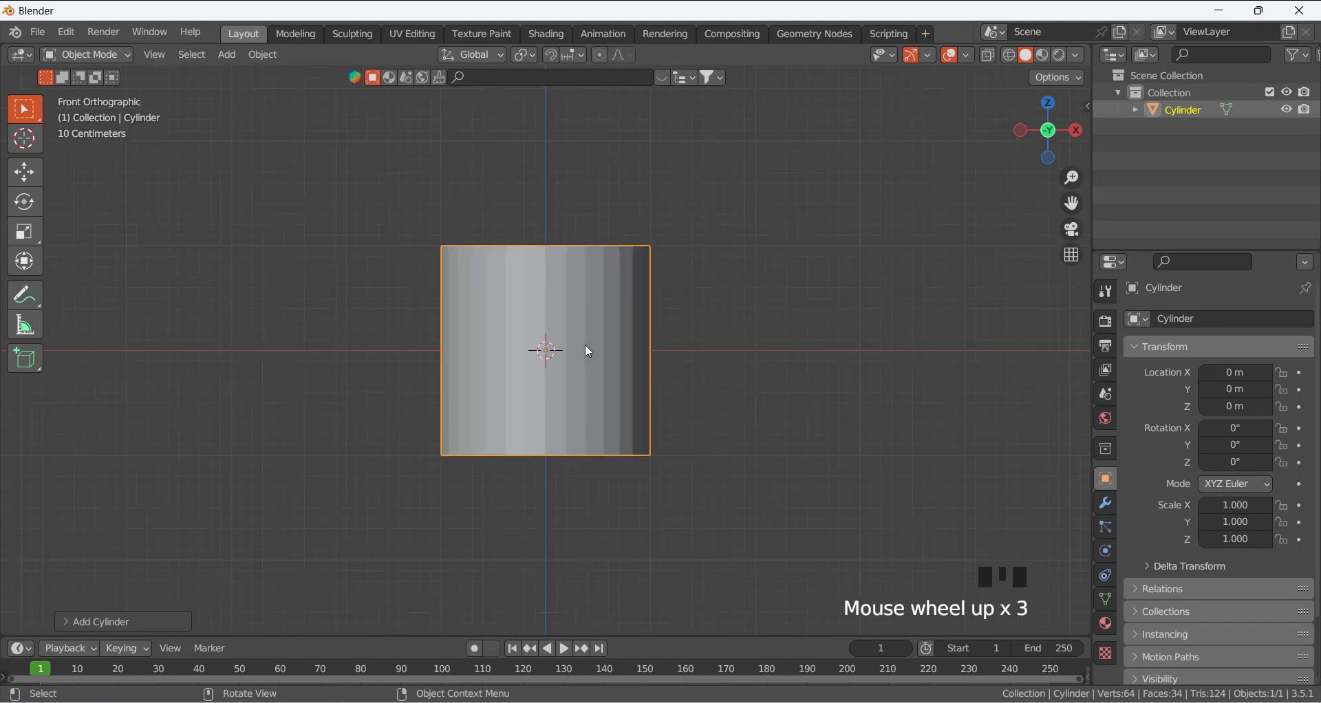
pyautogui.scroll(-2, 615, 313)
pyautogui.click(572, 347)
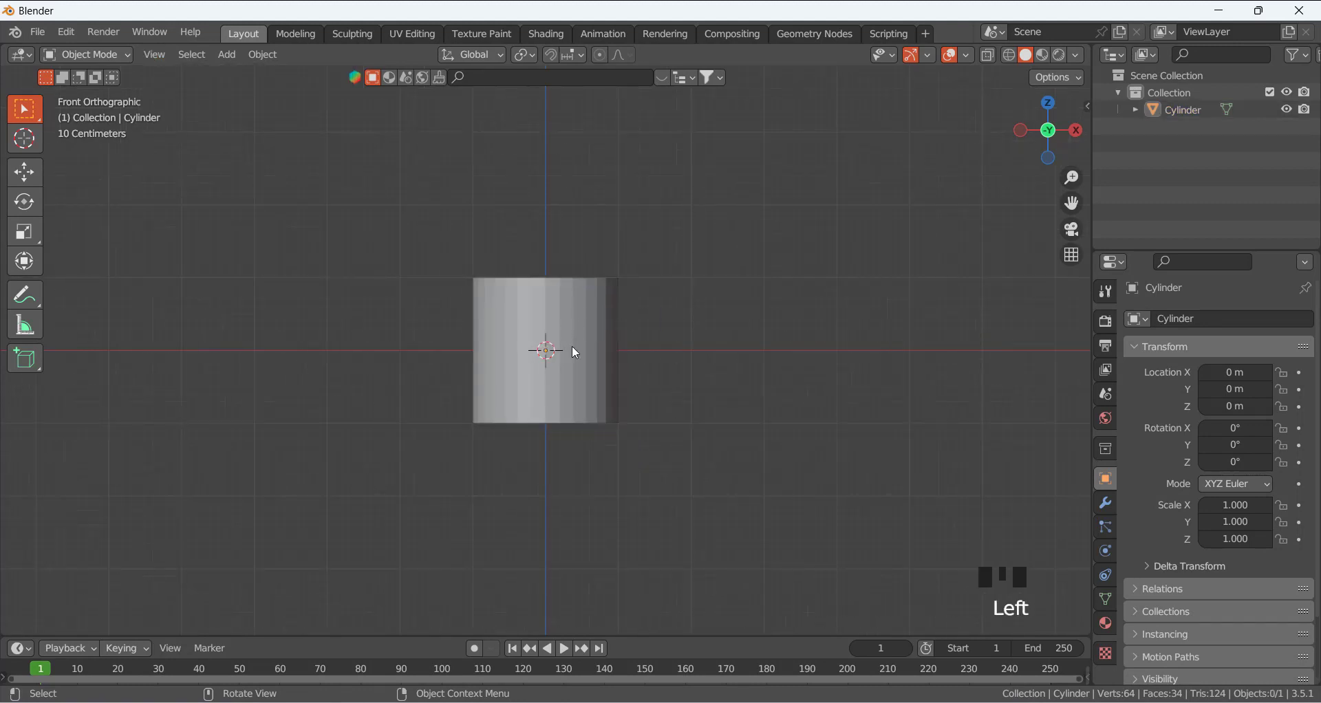
pyautogui.click(576, 356)
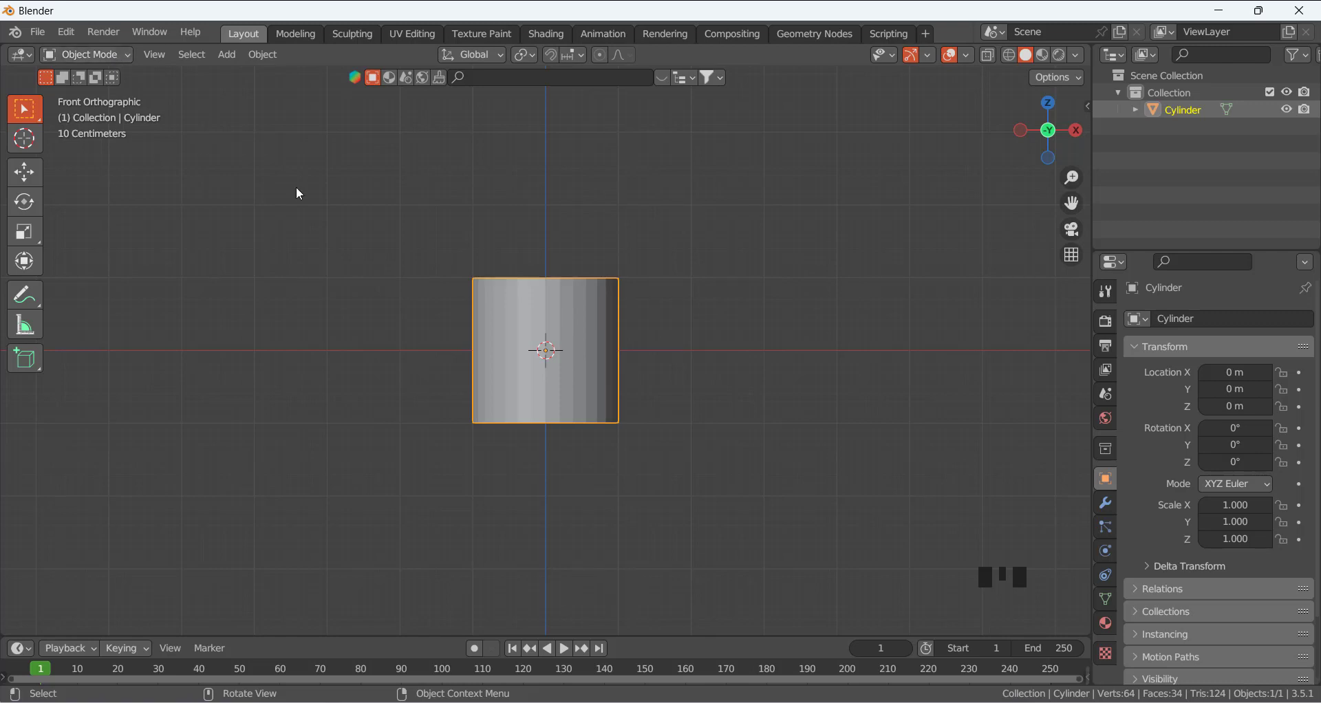
# Switch the cylinder to Edit Mode and back to Object Mode
pyautogui.moveTo(475, 231); pyautogui.dragTo(443, 316, button='middle')
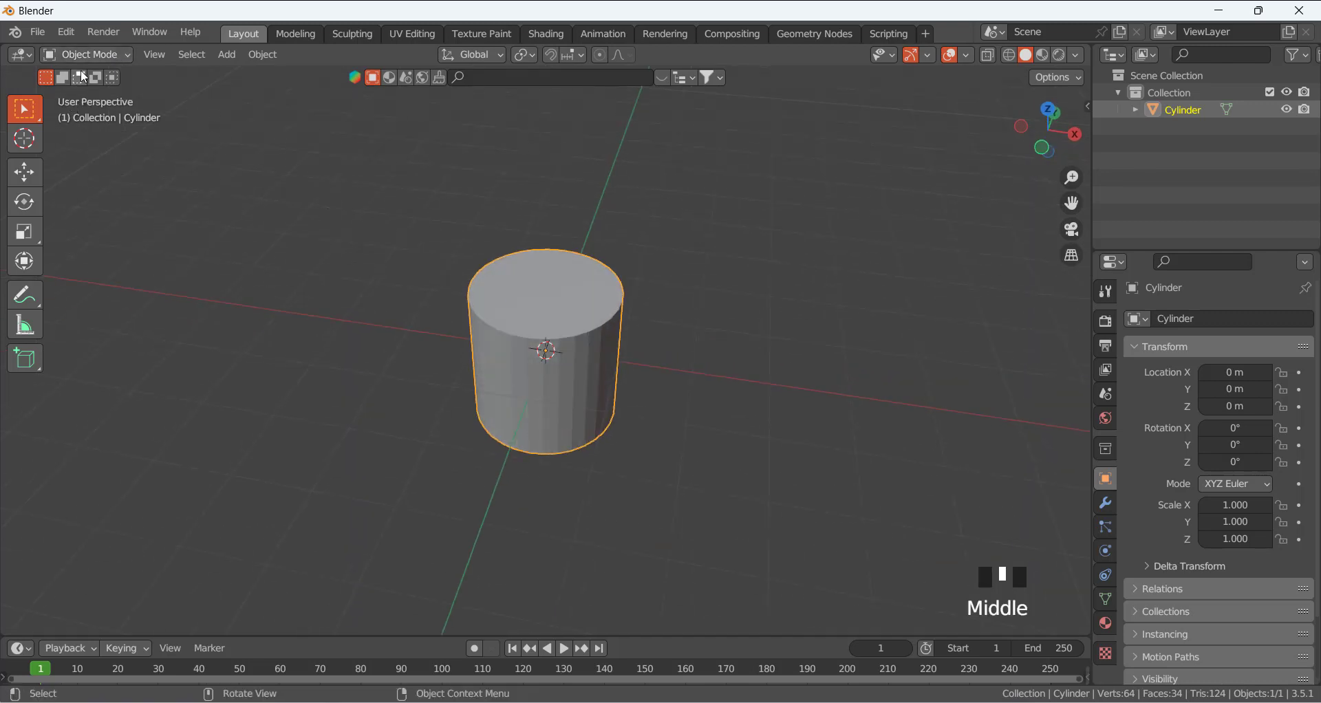
pyautogui.click(123, 57)
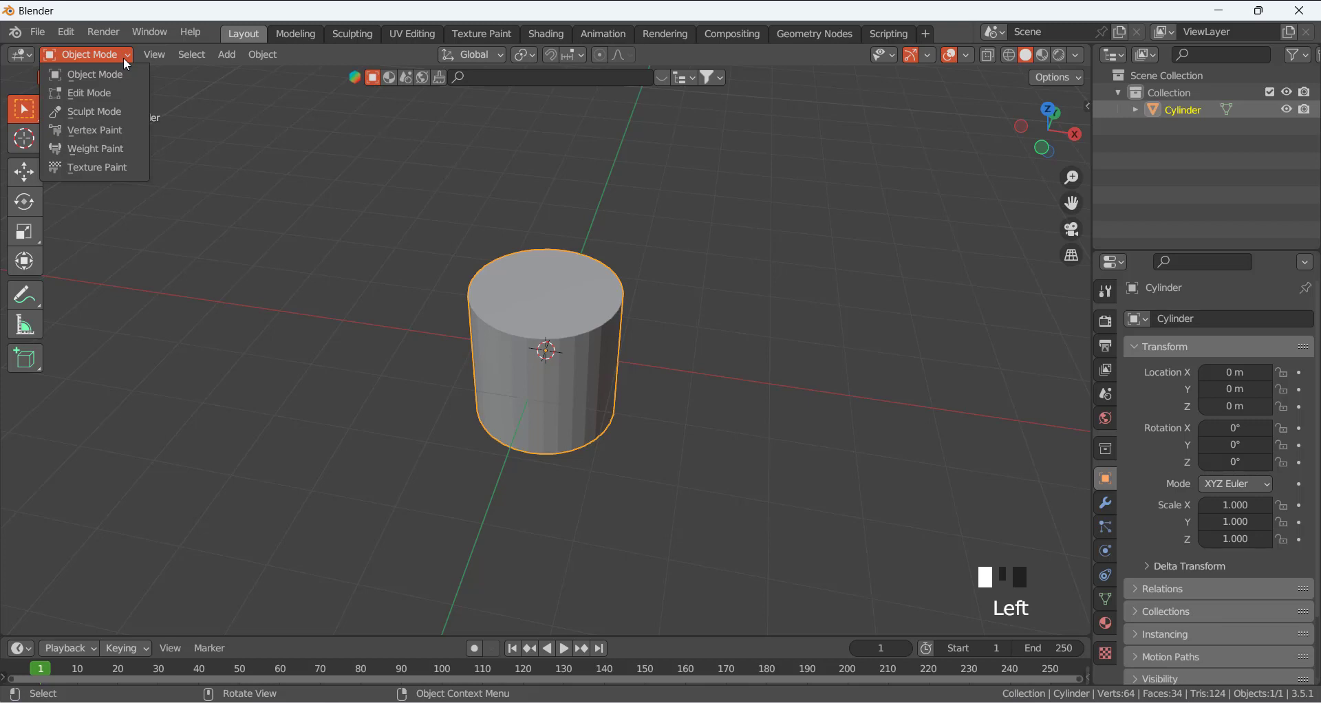
pyautogui.click(106, 94)
pyautogui.moveTo(420, 307); pyautogui.dragTo(445, 271, button='middle')
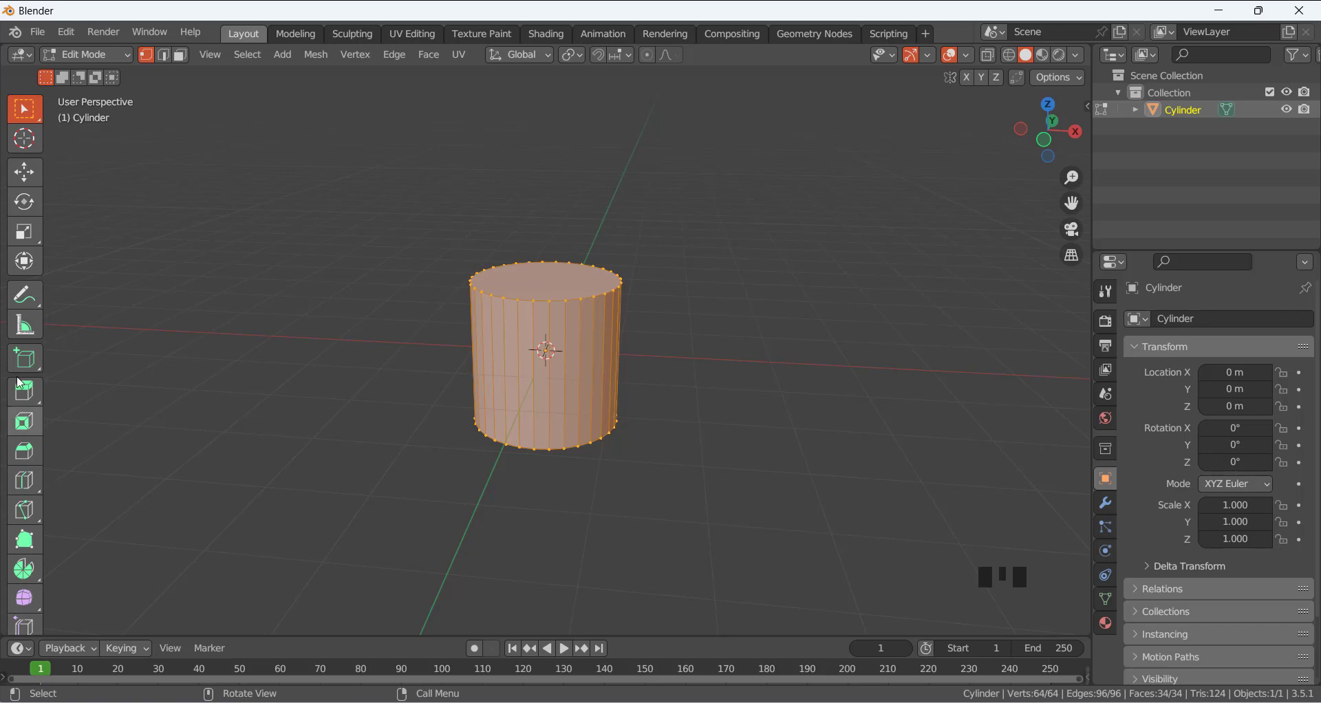
pyautogui.click(114, 57)
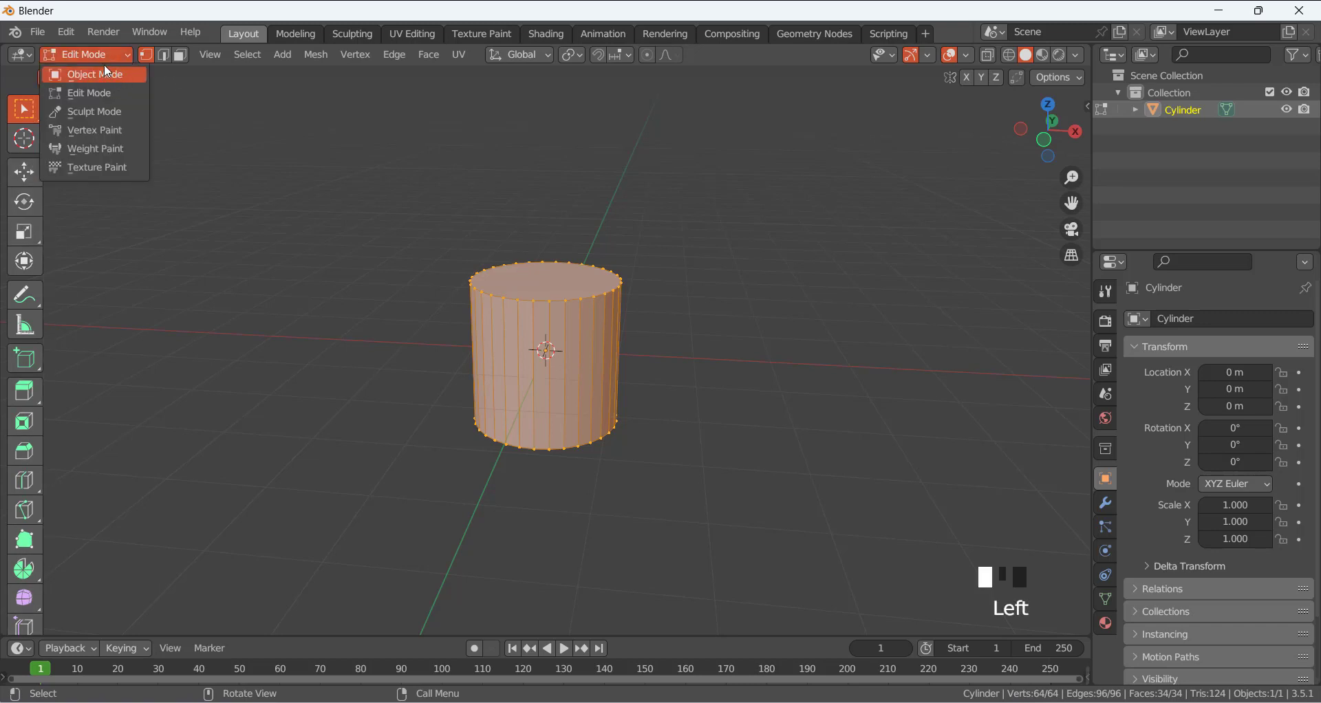
pyautogui.click(96, 74)
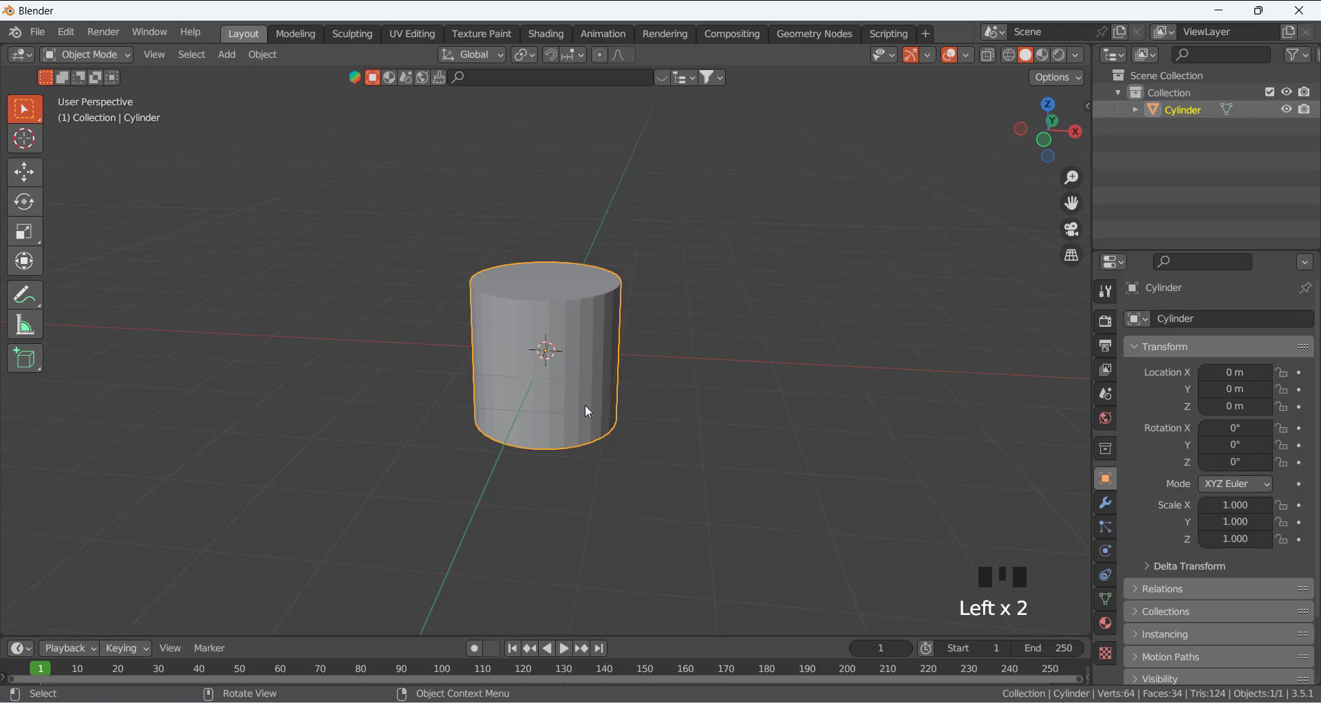
# Delete the selected cylinder and add a fresh cylinder mesh in its place
pyautogui.click(672, 416)
pyautogui.click(592, 378)
pyautogui.press('x')
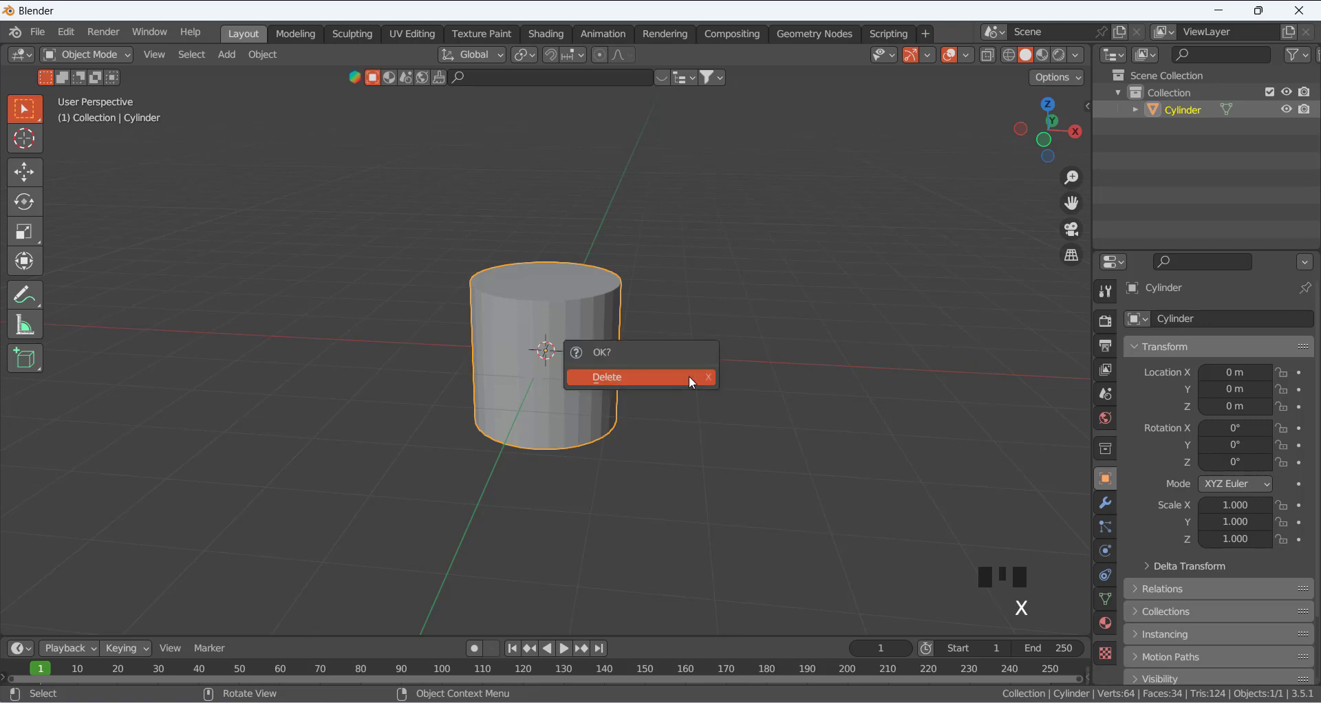
pyautogui.click(691, 379)
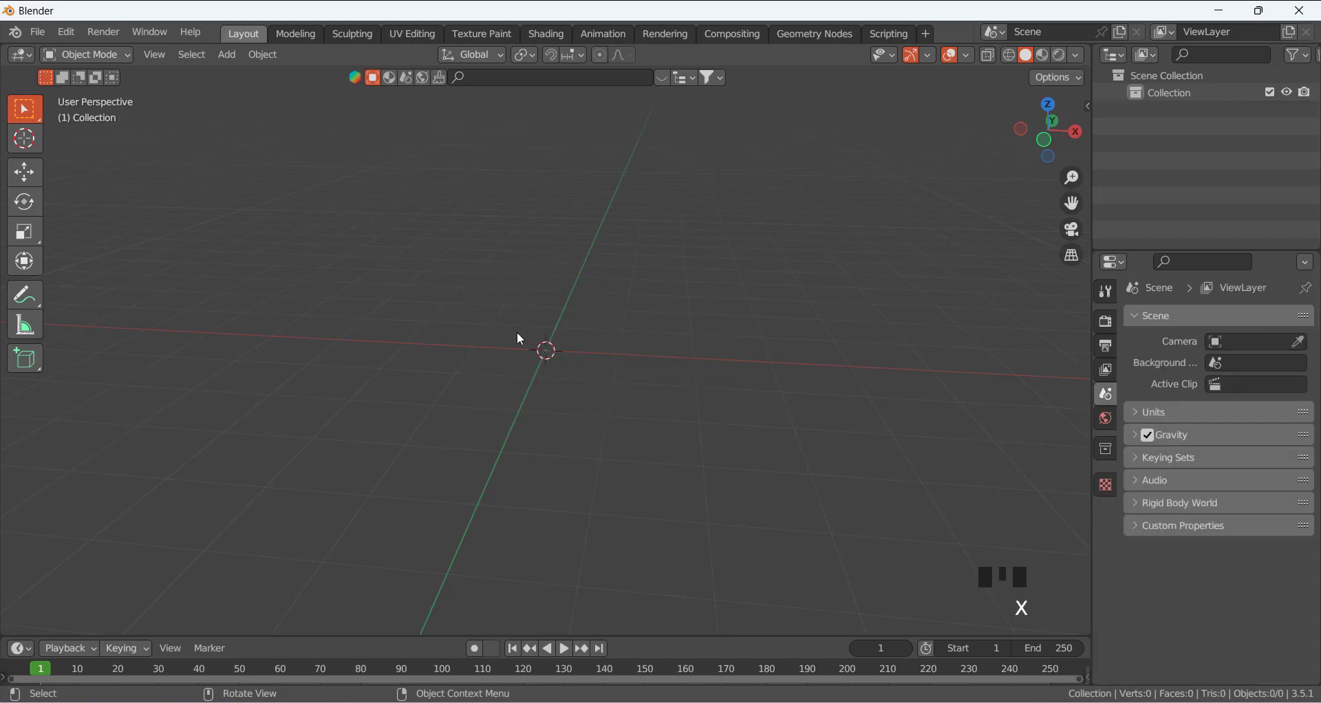
pyautogui.hotkey('shift', 'a')
pyautogui.moveTo(520, 337)
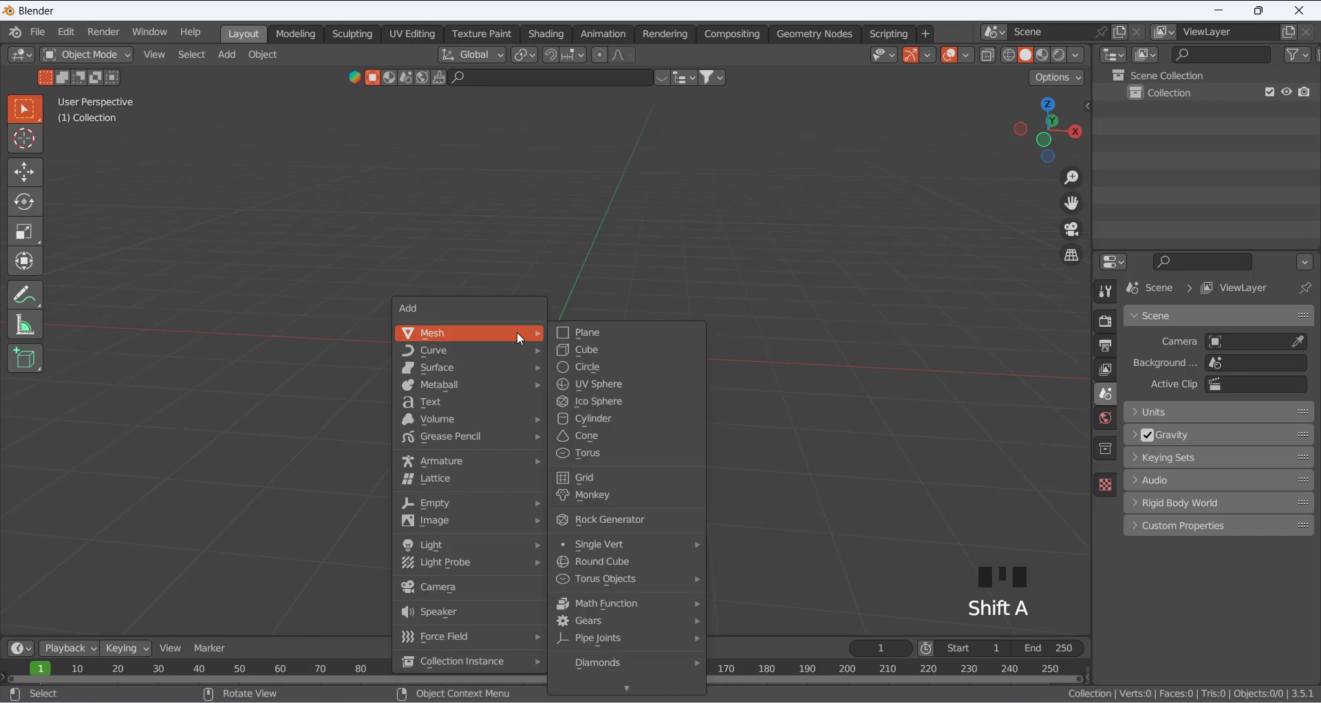
pyautogui.click(612, 420)
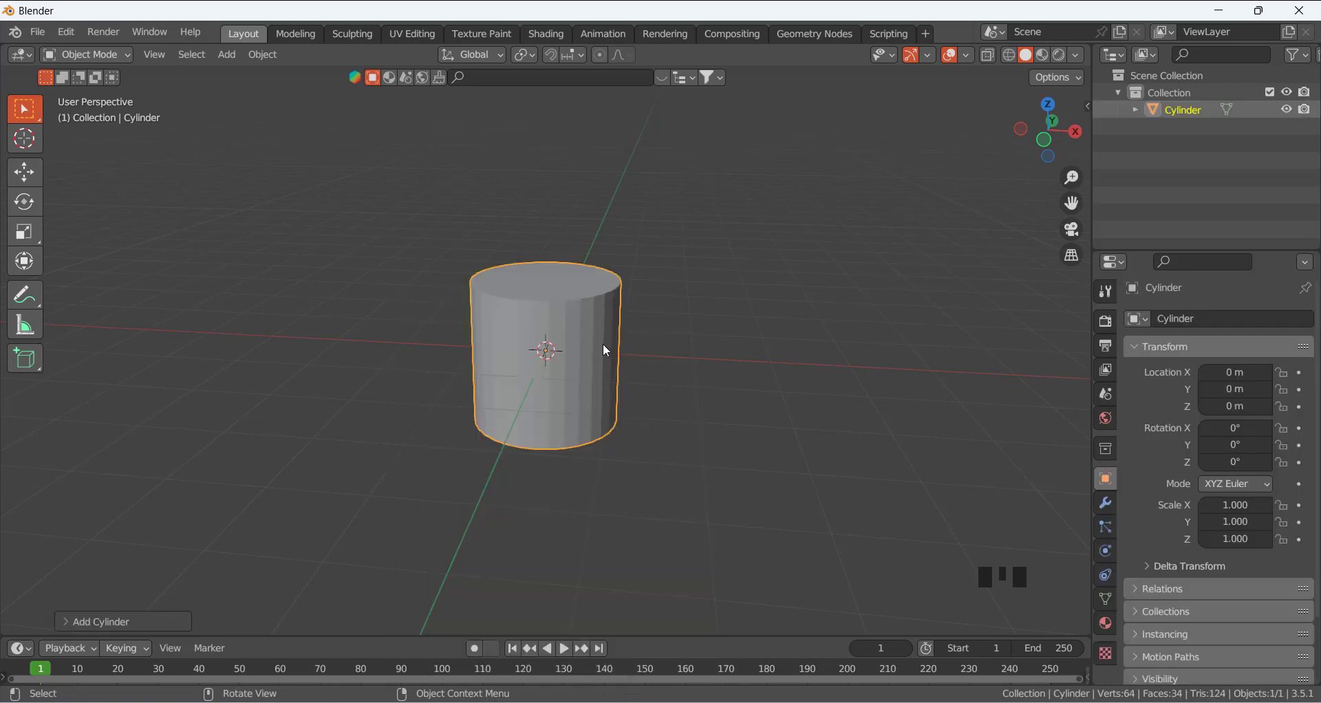
pyautogui.click(232, 56)
pyautogui.moveTo(297, 72)
pyautogui.click(691, 325)
# Delete the cylinder from the scene
pyautogui.click(604, 346)
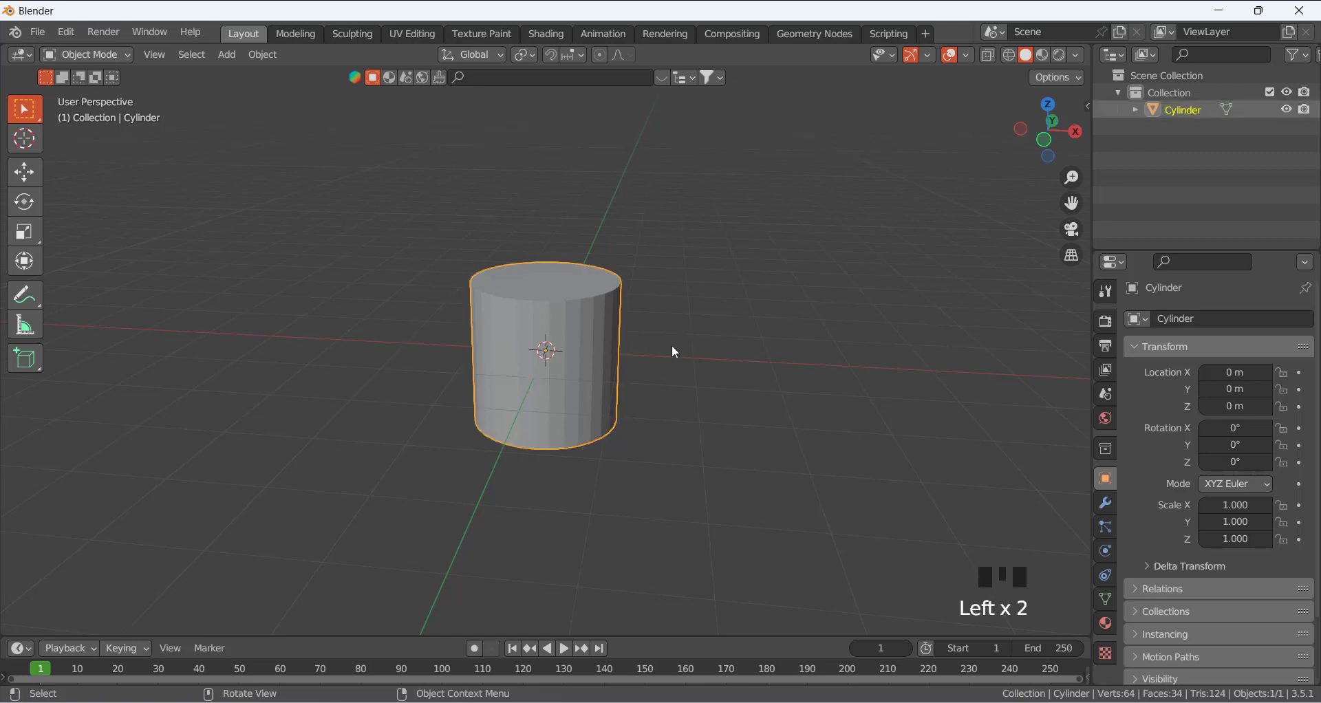
pyautogui.press('x')
pyautogui.click(671, 344)
# Add a new cylinder mesh to the empty scene at the origin
pyautogui.hotkey('shift', 'a')
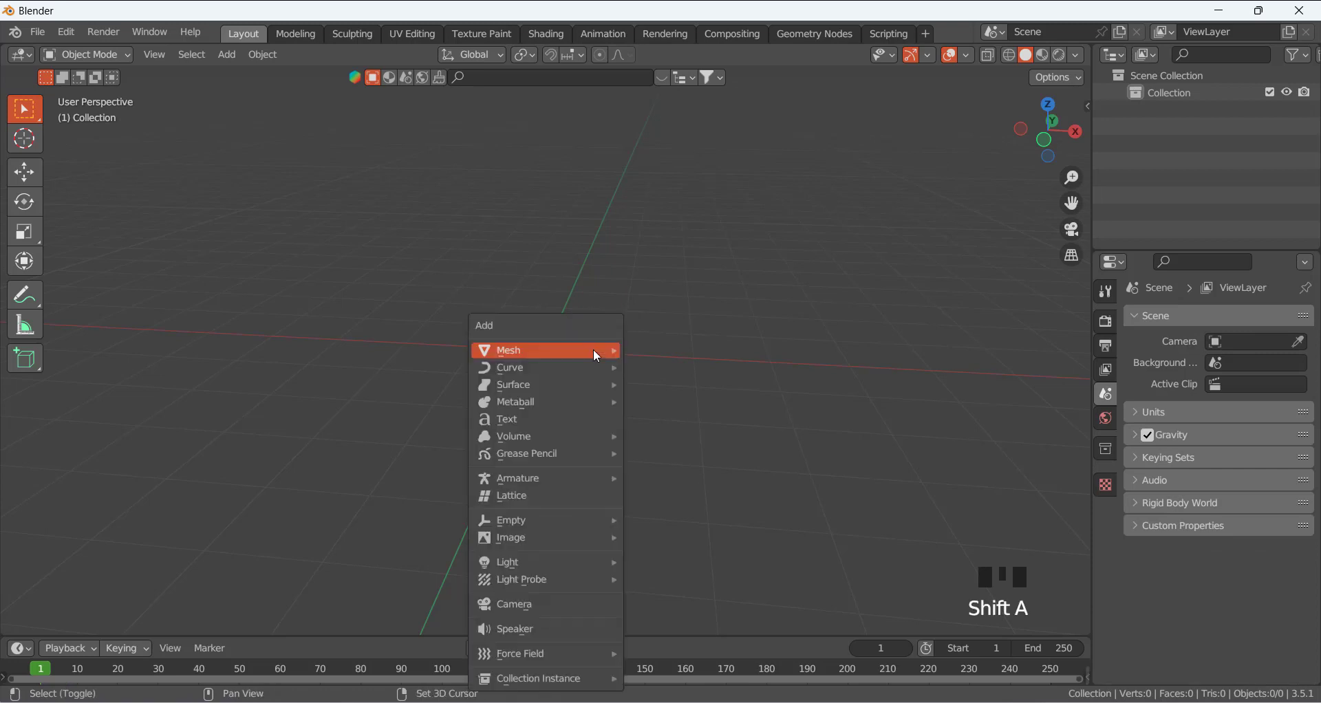
pyautogui.moveTo(597, 356)
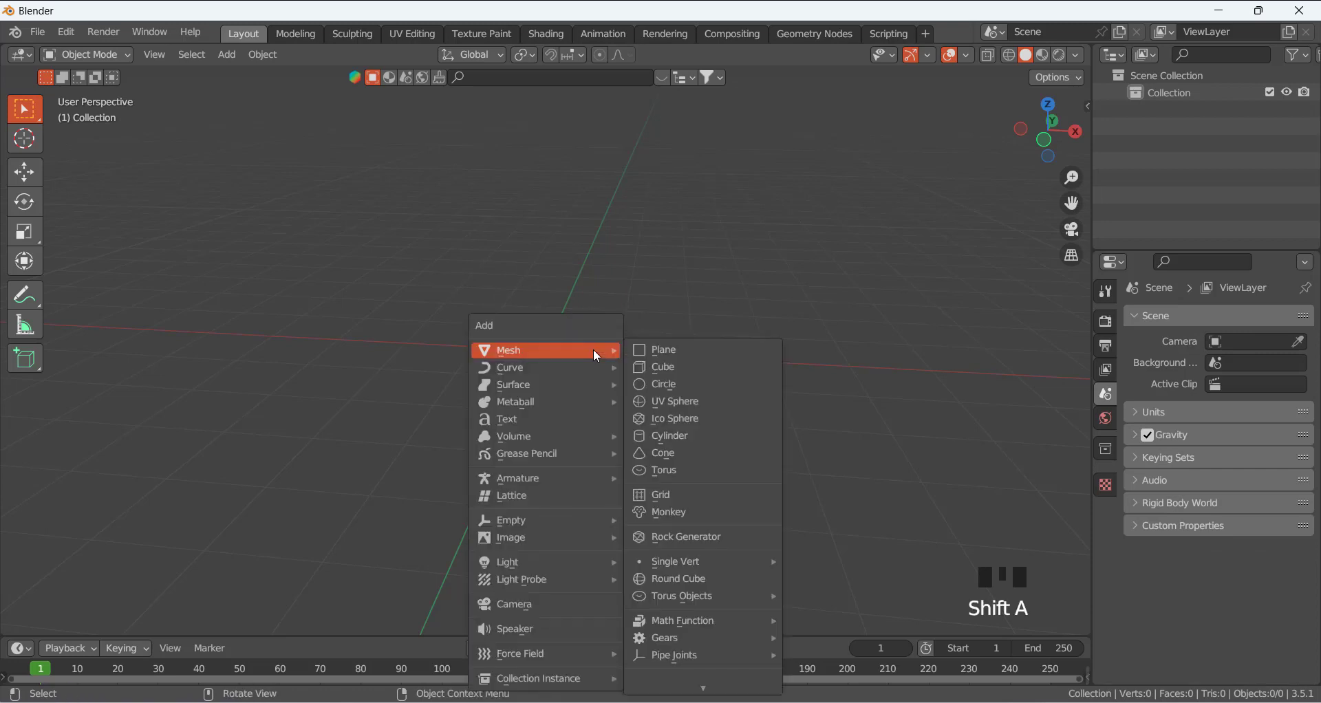
pyautogui.click(679, 437)
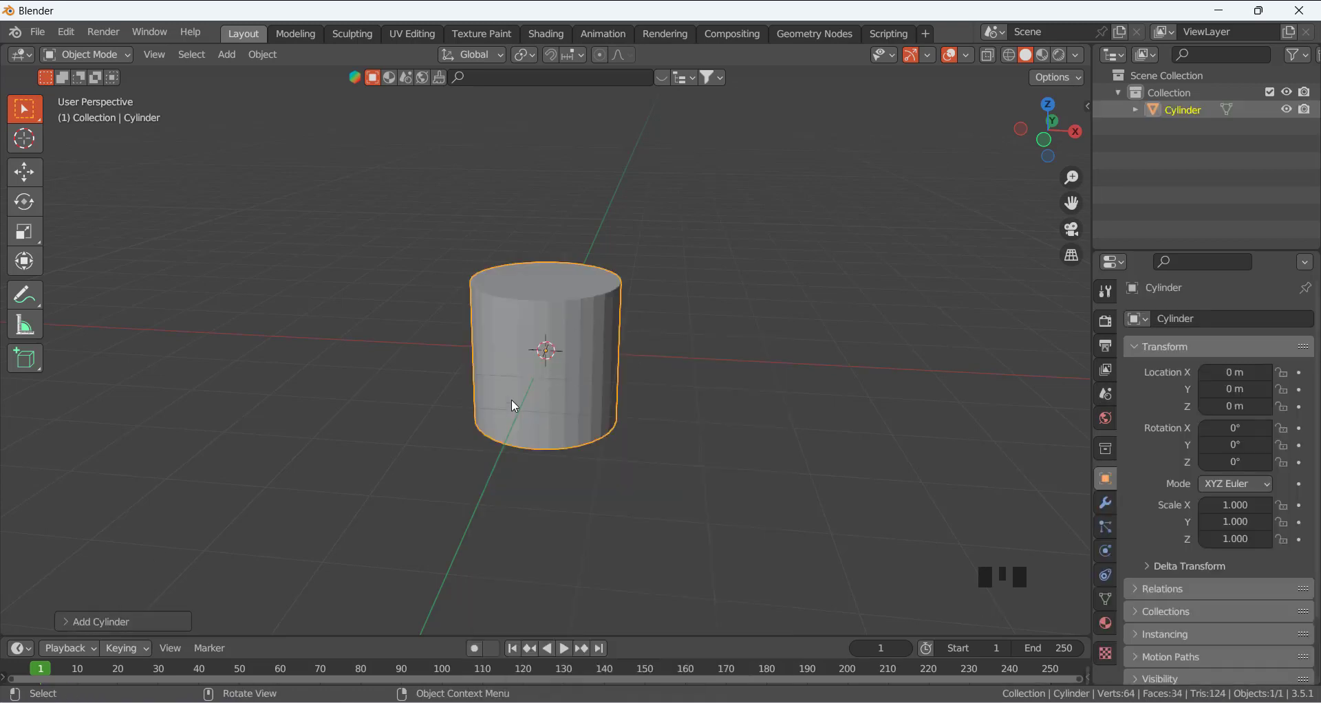
# Set the new cylinder's vertex count to 16 in its creation settings
pyautogui.click(74, 621)
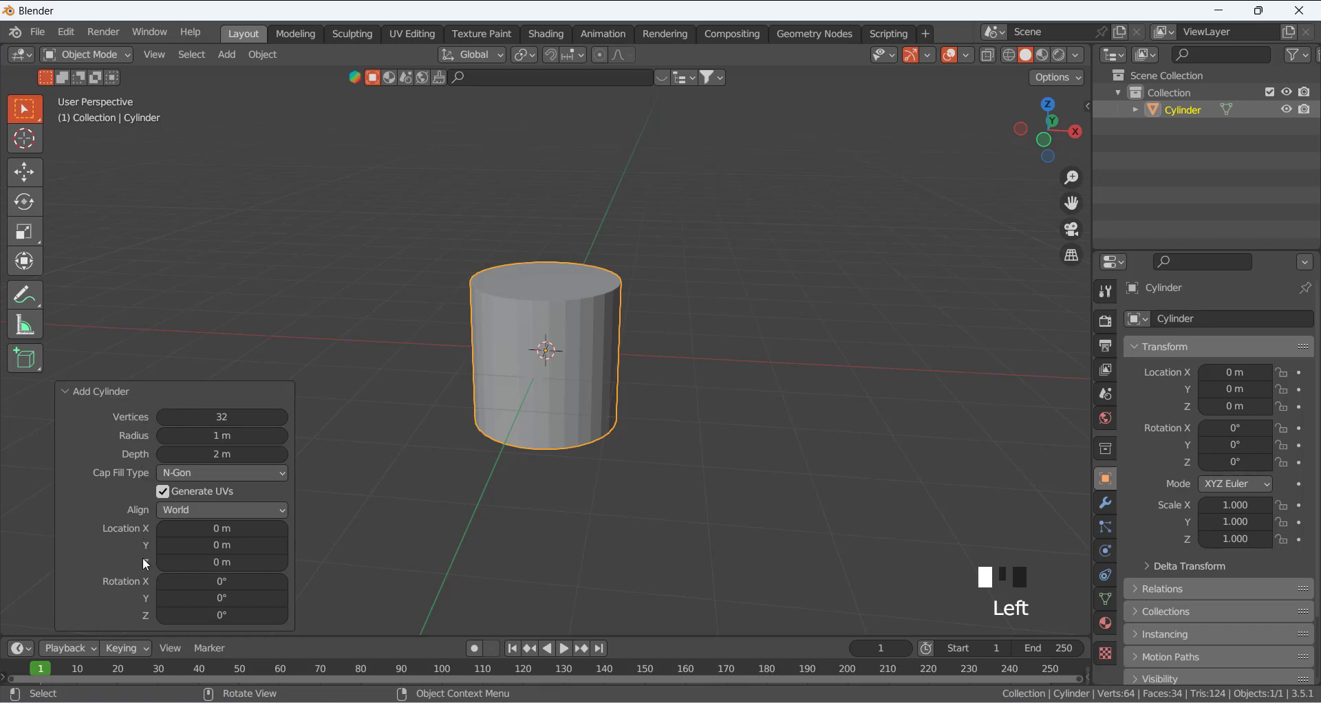
pyautogui.click(163, 417)
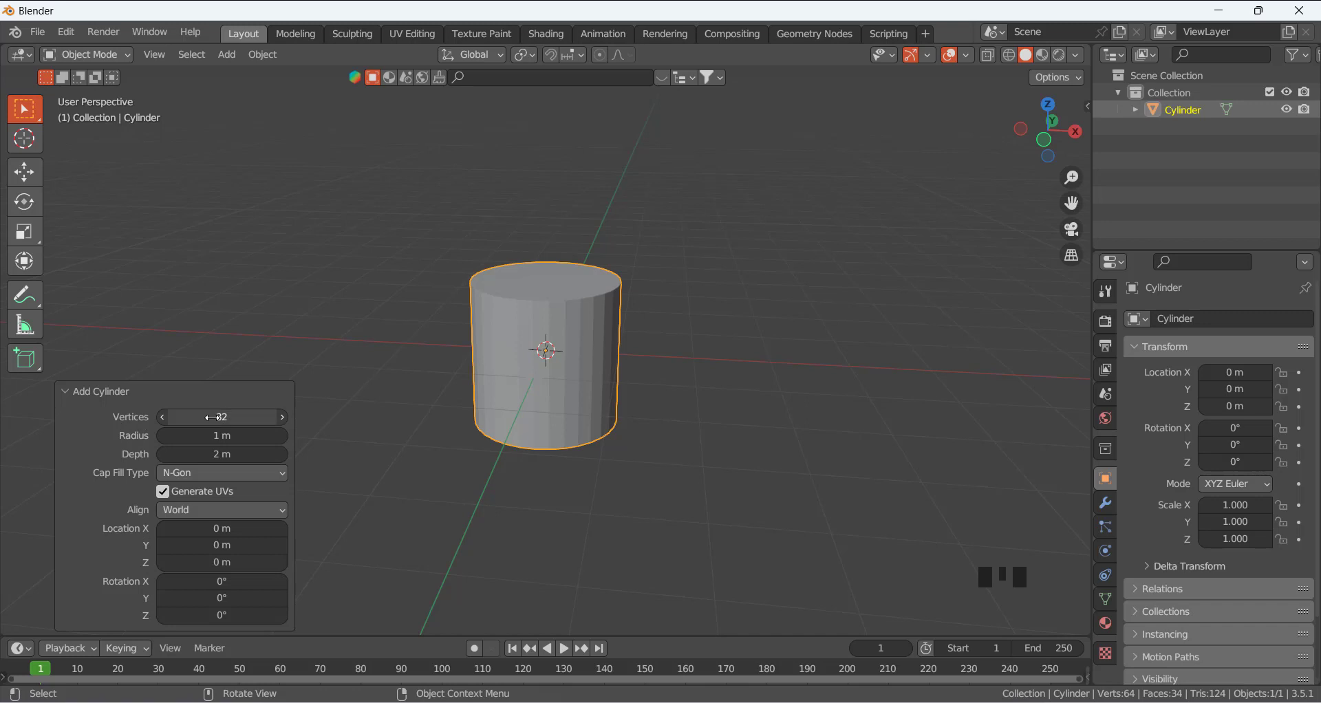
pyautogui.press('BackSpace')
pyautogui.press('BackSpace')
pyautogui.write('16')
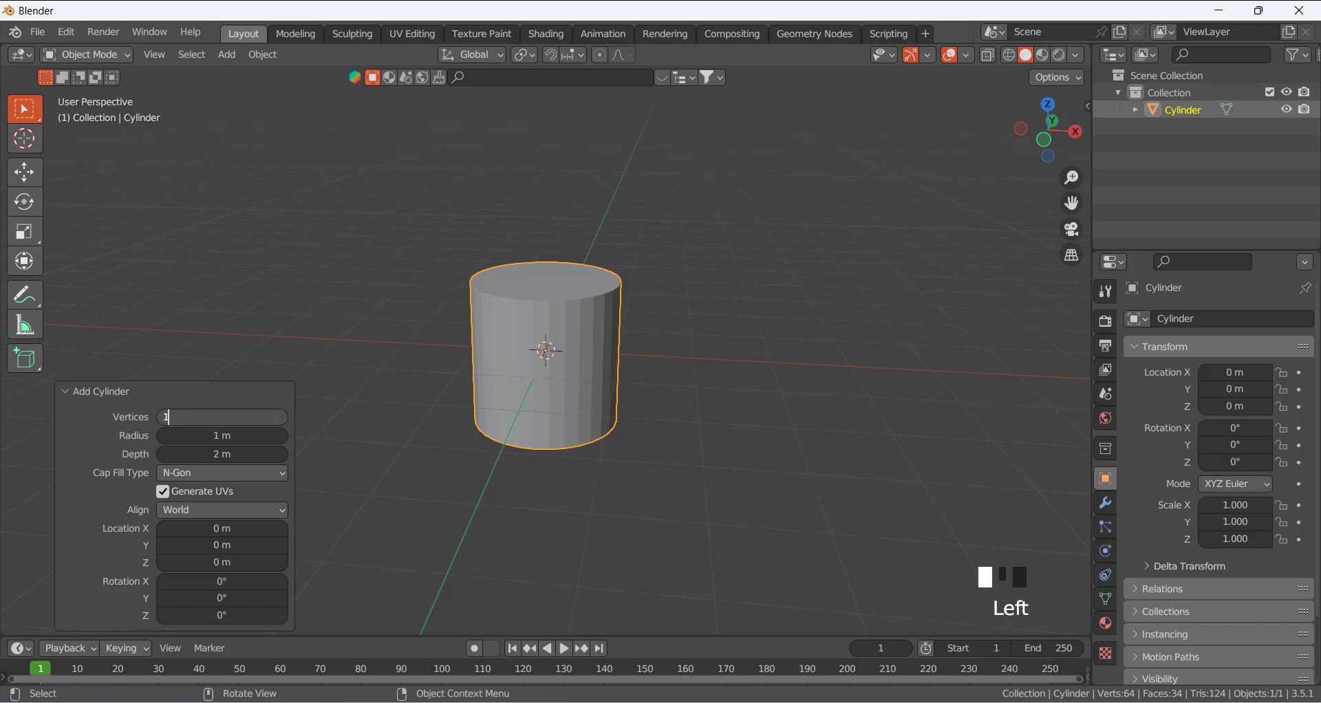
pyautogui.press('Return')
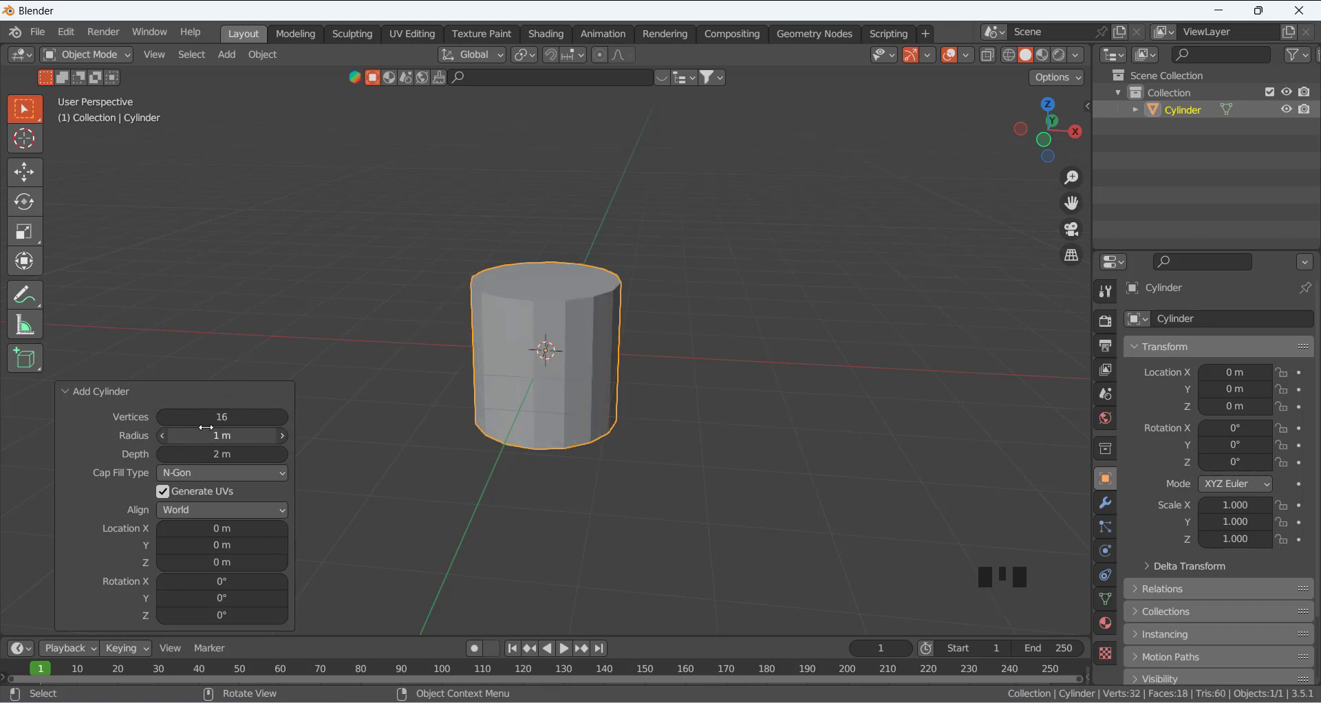
# Try larger radius and depth values on the cylinder, and reset them to 1 m and 2 m
pyautogui.moveTo(241, 436); pyautogui.dragTo(606, 413)
pyautogui.moveTo(221, 455); pyautogui.dragTo(592, 291)
pyautogui.click(234, 436)
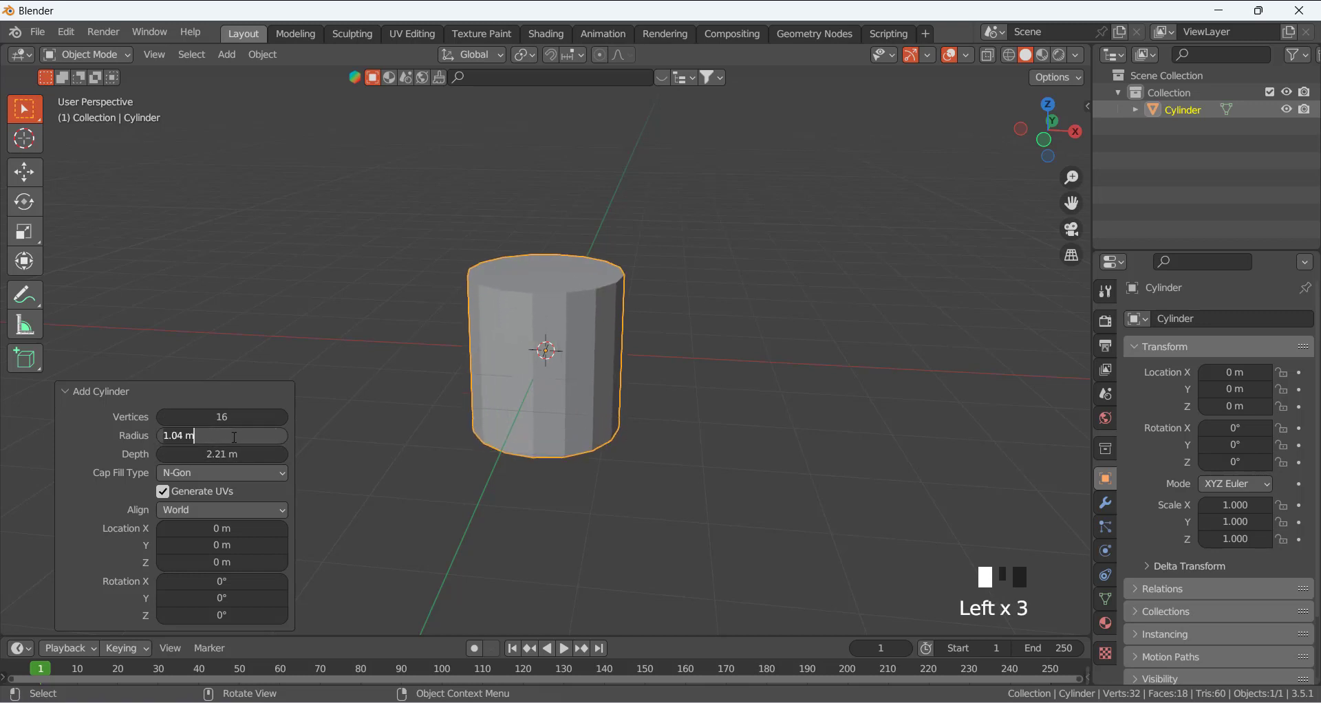
pyautogui.write('1')
pyautogui.press('Return')
pyautogui.click(222, 454)
pyautogui.write('2')
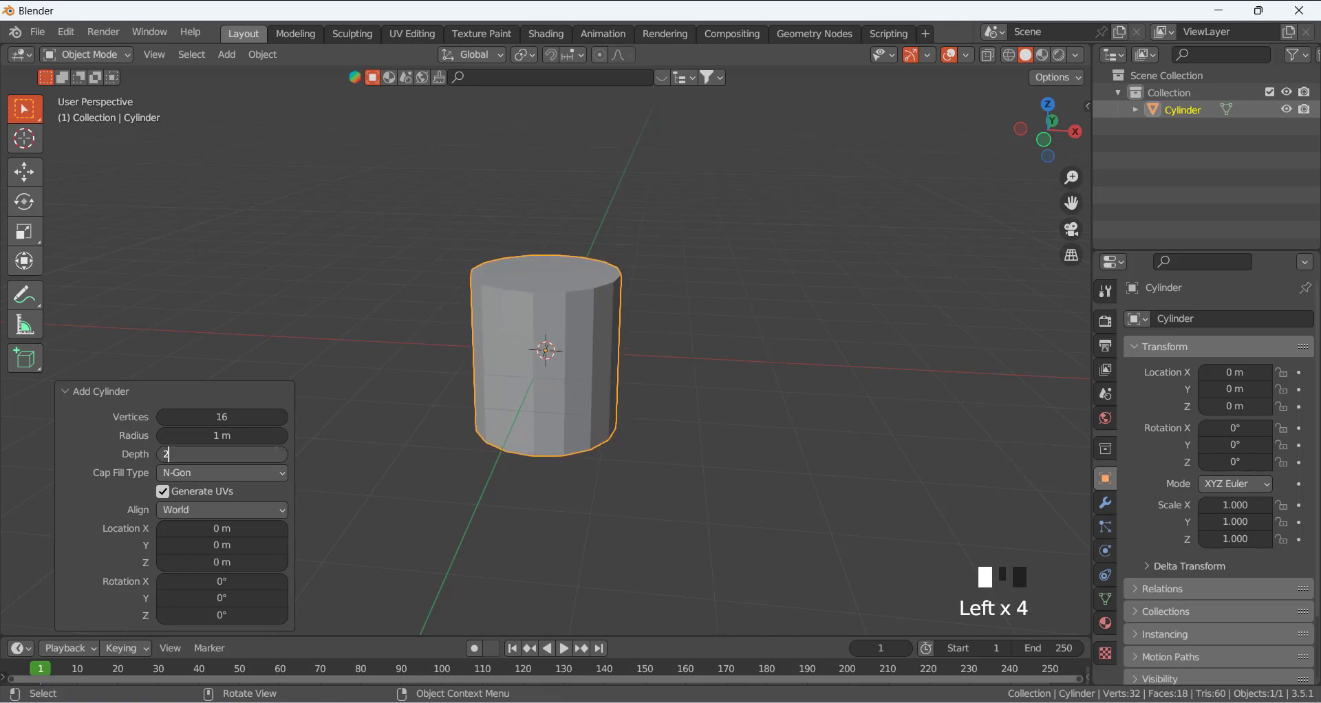
pyautogui.press('Return')
# Deselect the cylinder and select it again
pyautogui.click(334, 318)
pyautogui.moveTo(384, 318); pyautogui.dragTo(448, 354, button='middle')
pyautogui.click(126, 568)
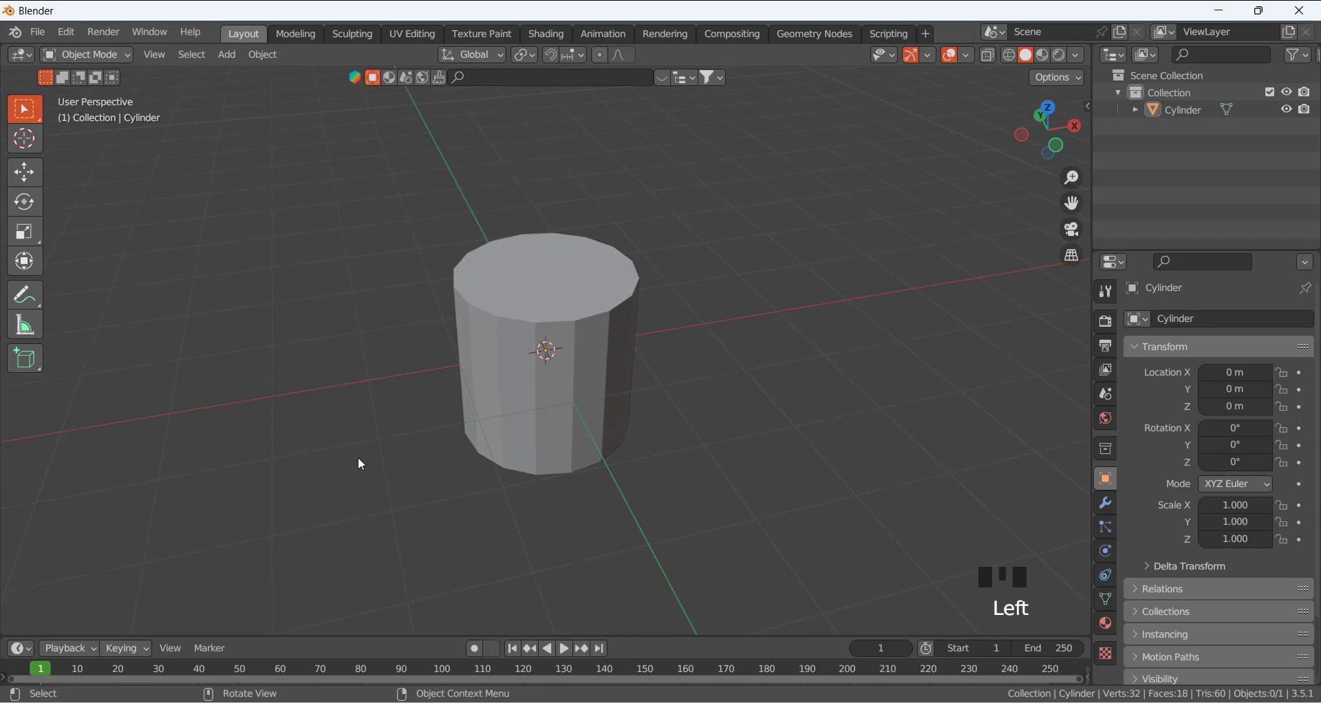
pyautogui.moveTo(379, 376); pyautogui.dragTo(299, 348, button='middle')
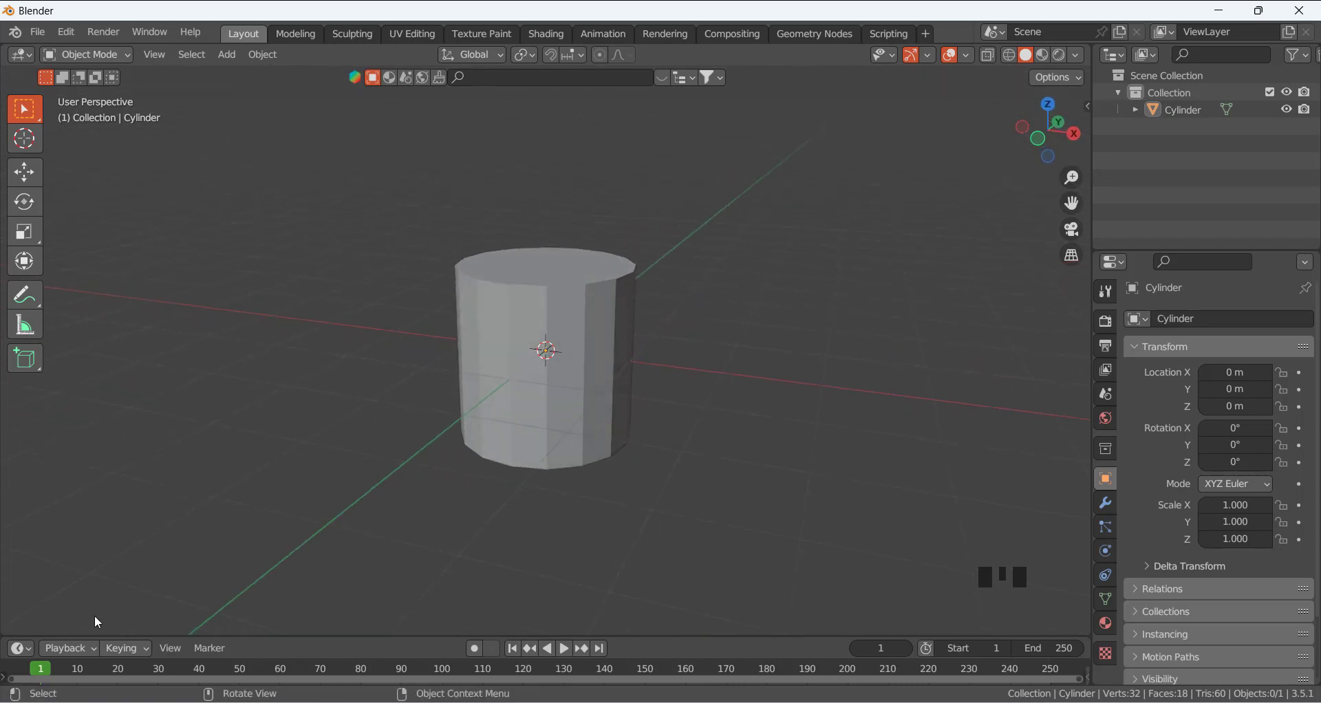
pyautogui.moveTo(357, 327); pyautogui.dragTo(600, 347, button='middle')
pyautogui.click(603, 354)
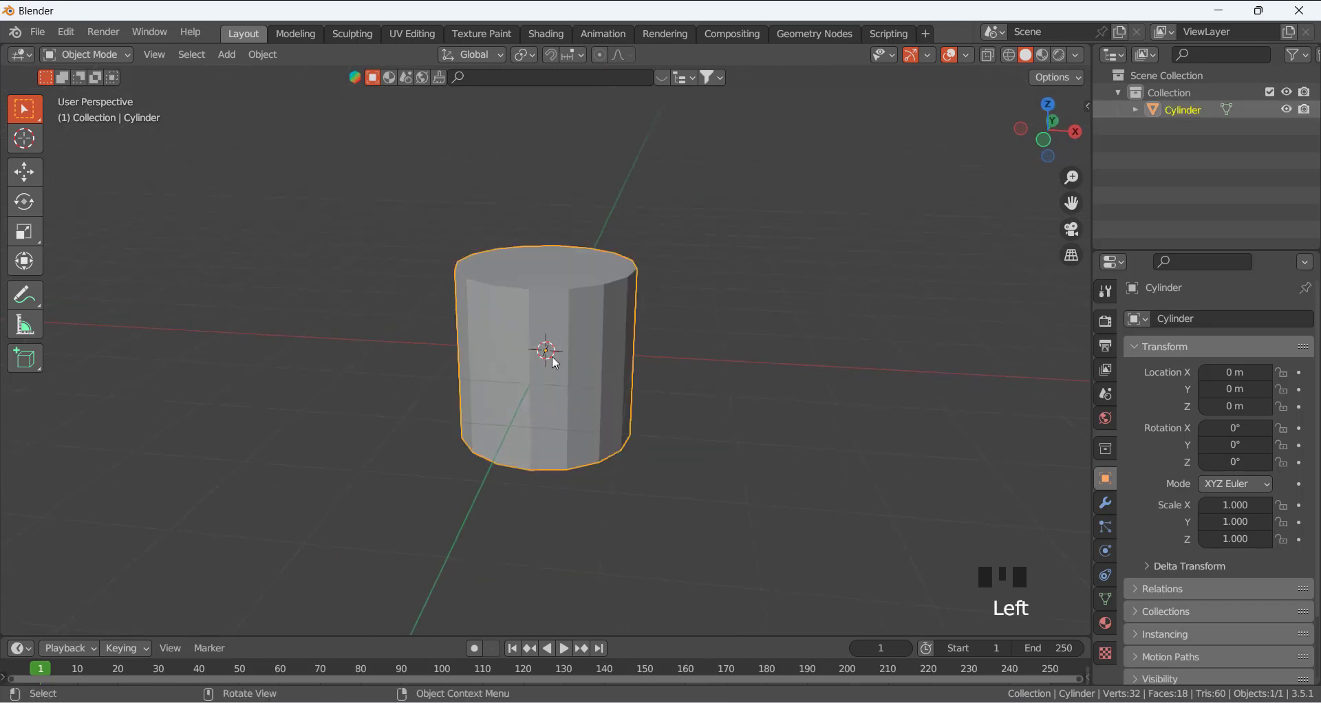
# Show the cylinder in front orthographic view and enter Edit Mode
pyautogui.press('KP_1')
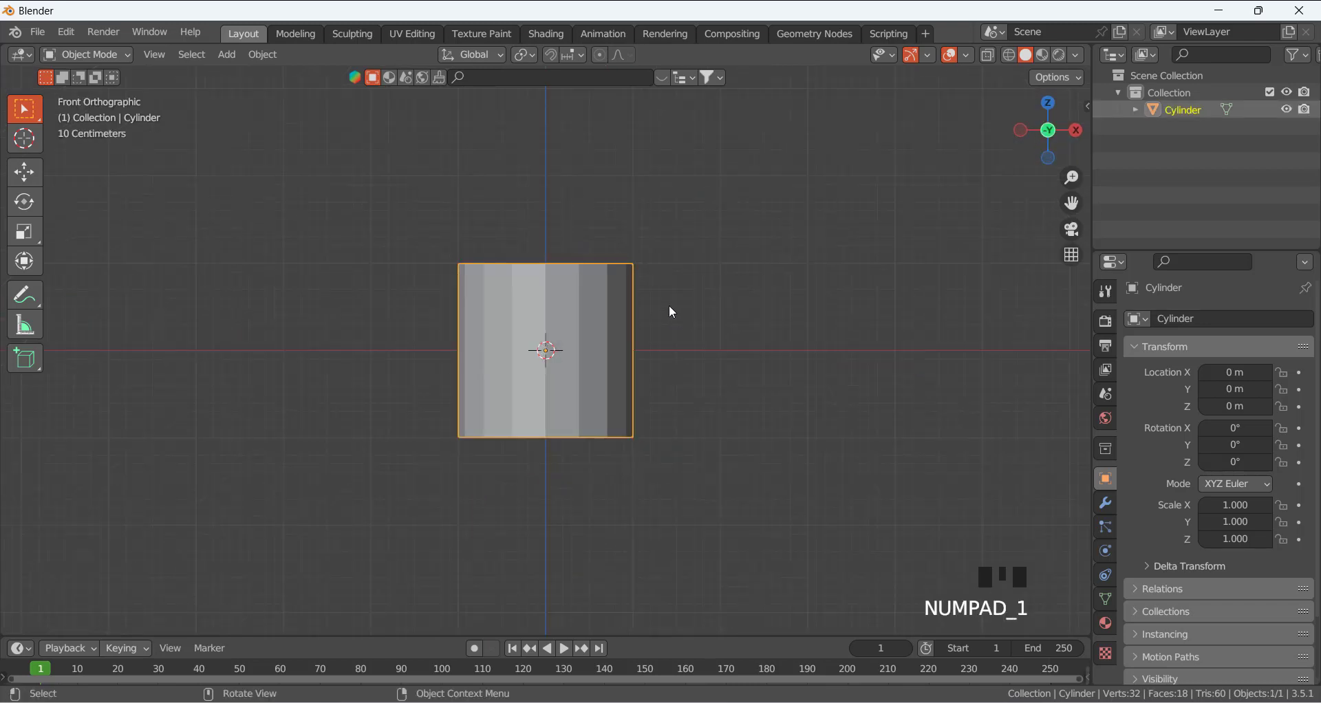
pyautogui.click(818, 314)
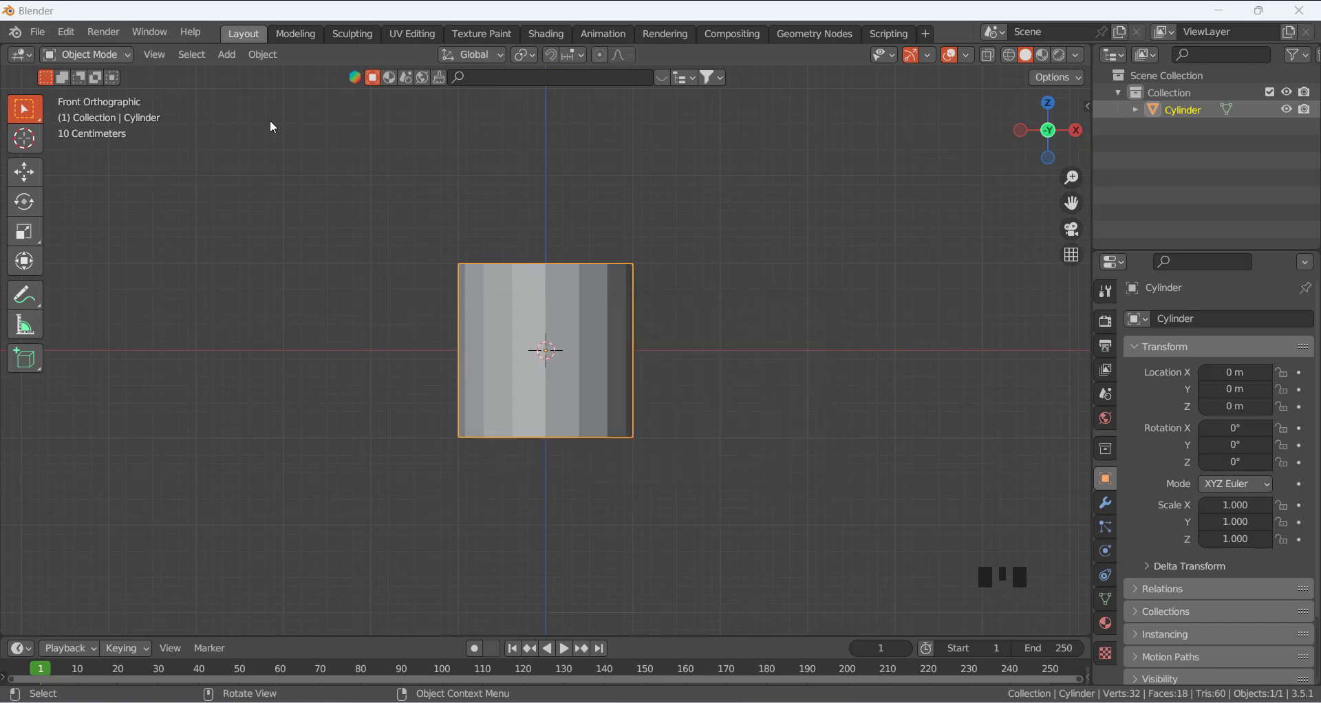
pyautogui.click(87, 58)
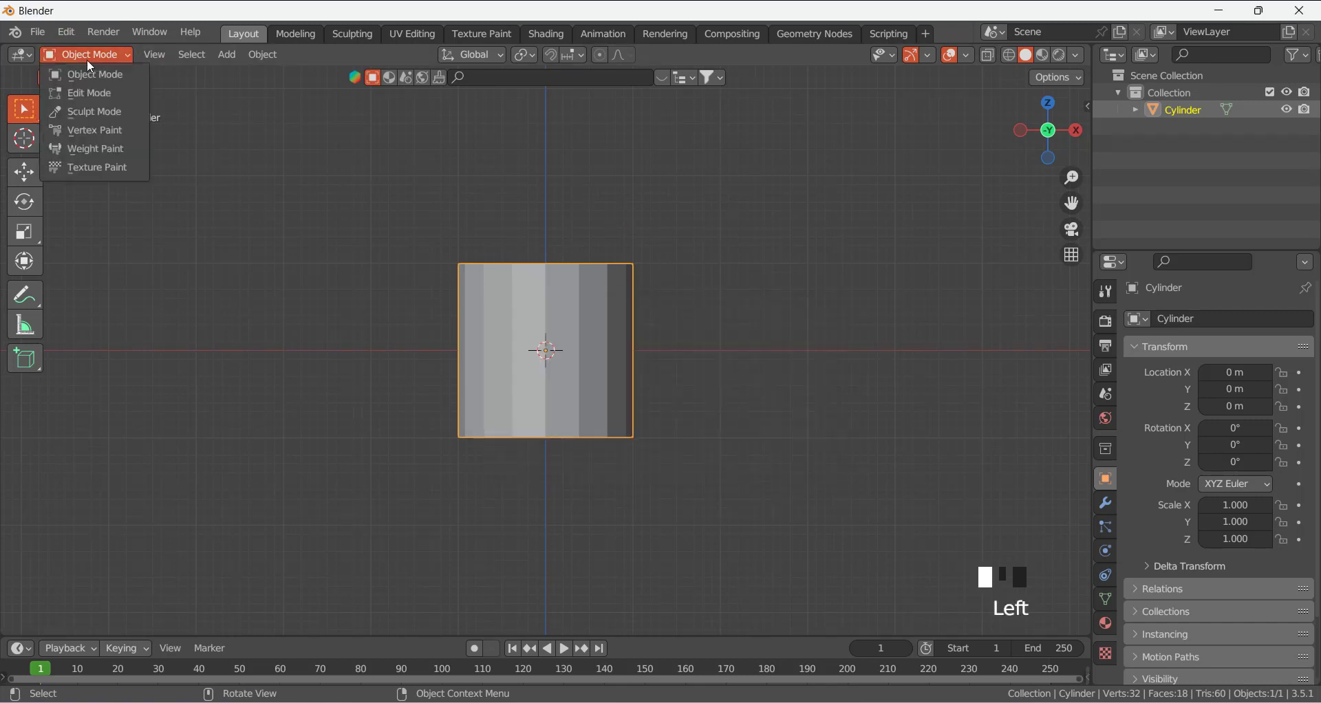
pyautogui.click(102, 93)
pyautogui.scroll(2, 583, 316)
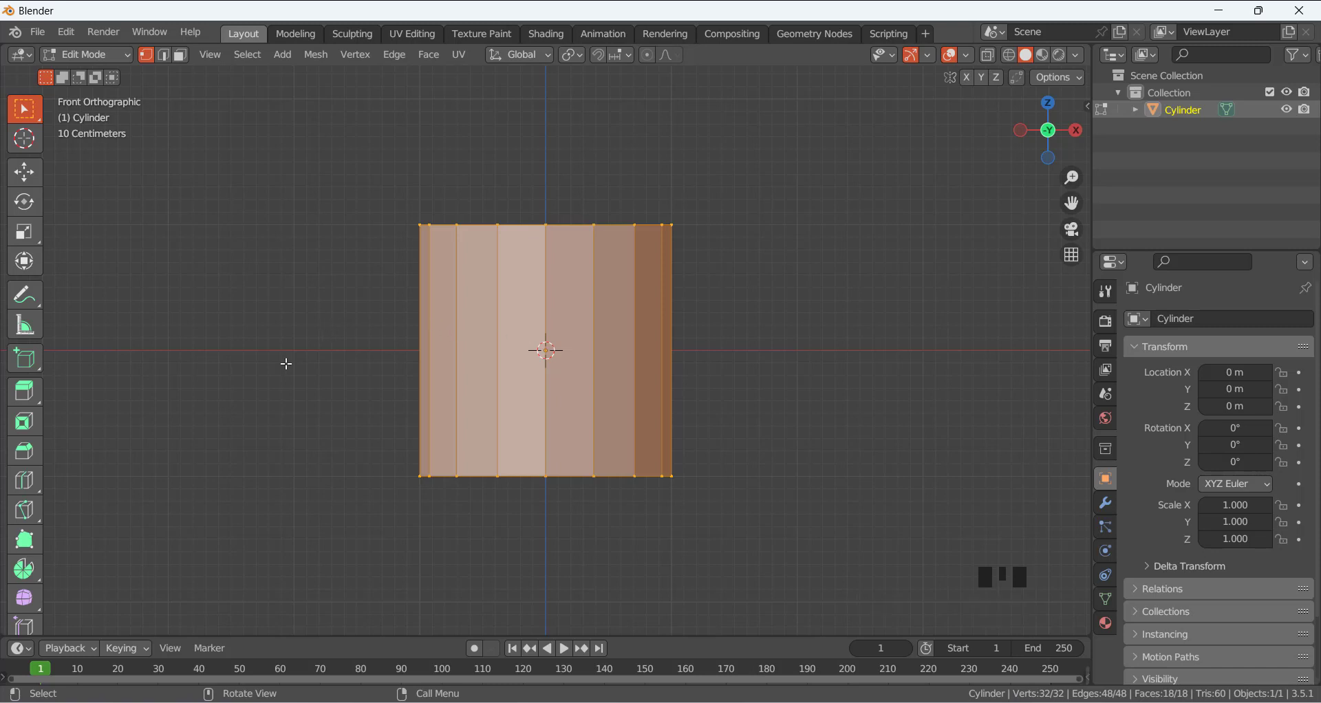
# Set the mesh selection mode to edges and leave no part of the cylinder selected
pyautogui.moveTo(378, 312); pyautogui.dragTo(378, 359, button='middle')
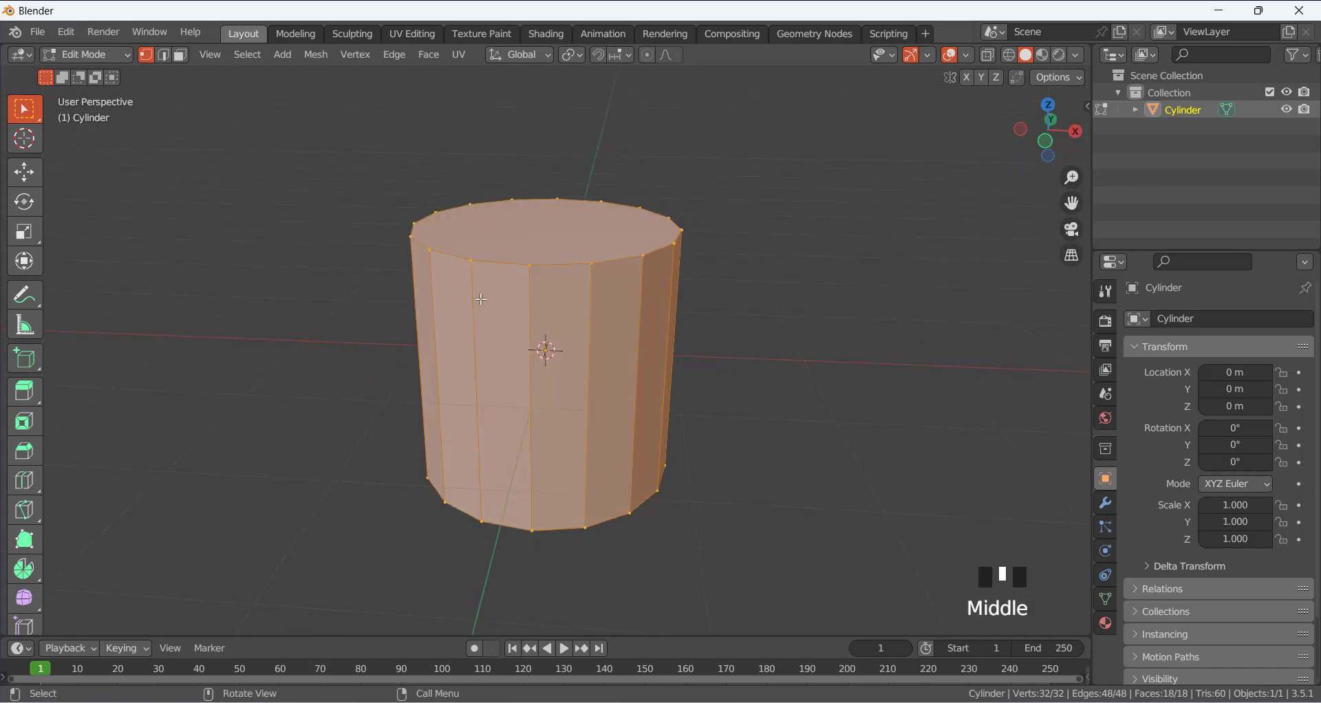
pyautogui.click(473, 278)
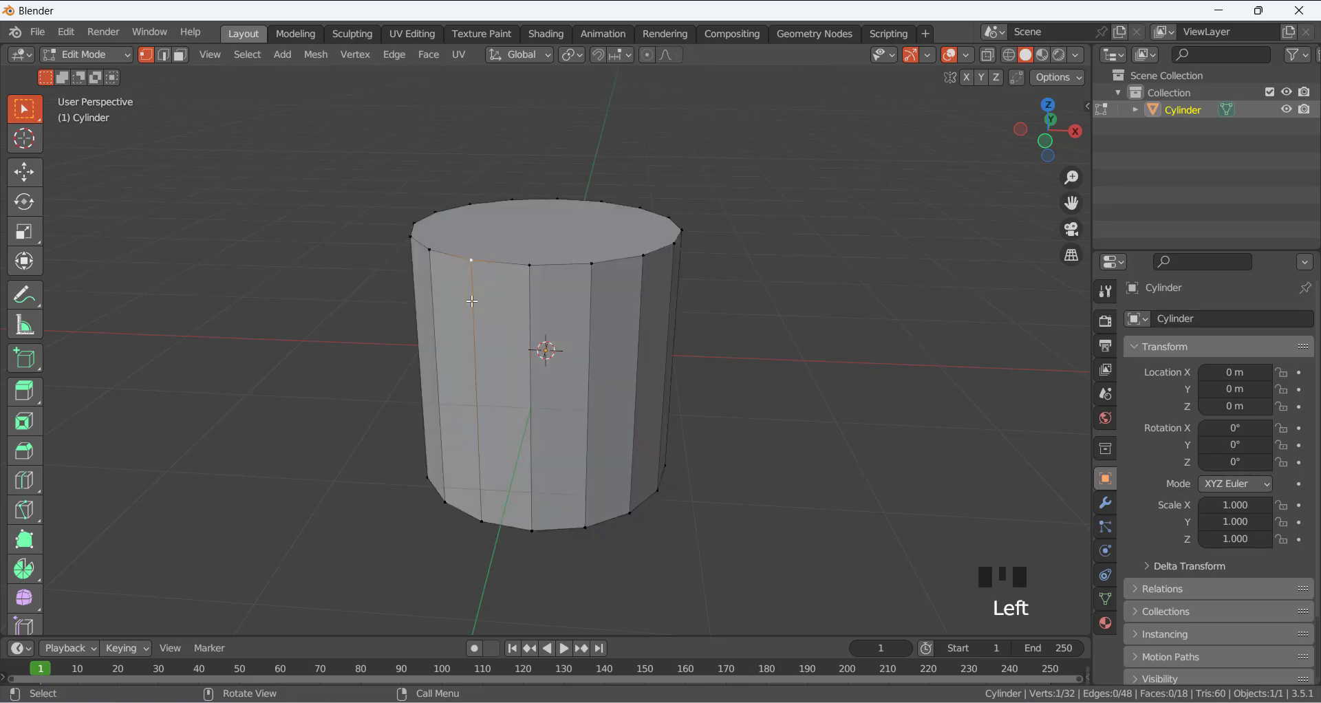
pyautogui.click(164, 55)
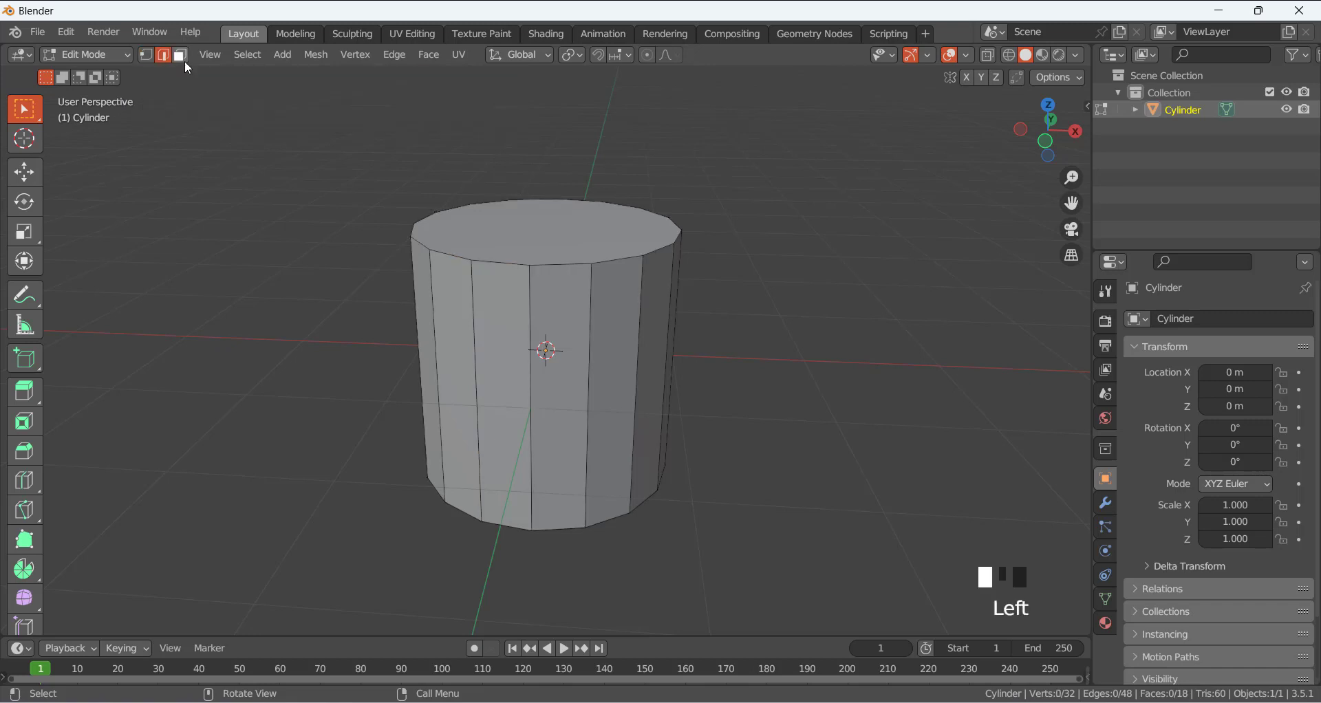
pyautogui.click(181, 57)
pyautogui.click(155, 56)
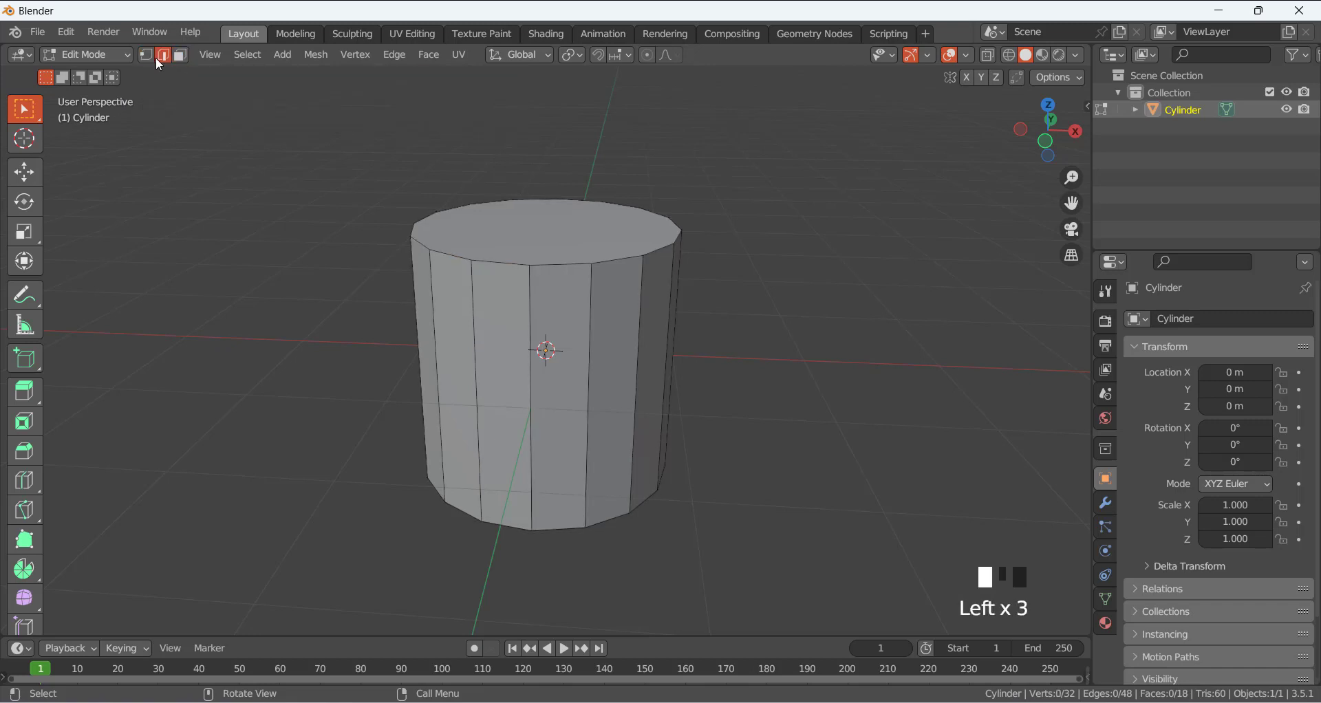
pyautogui.click(530, 341)
pyautogui.click(283, 338)
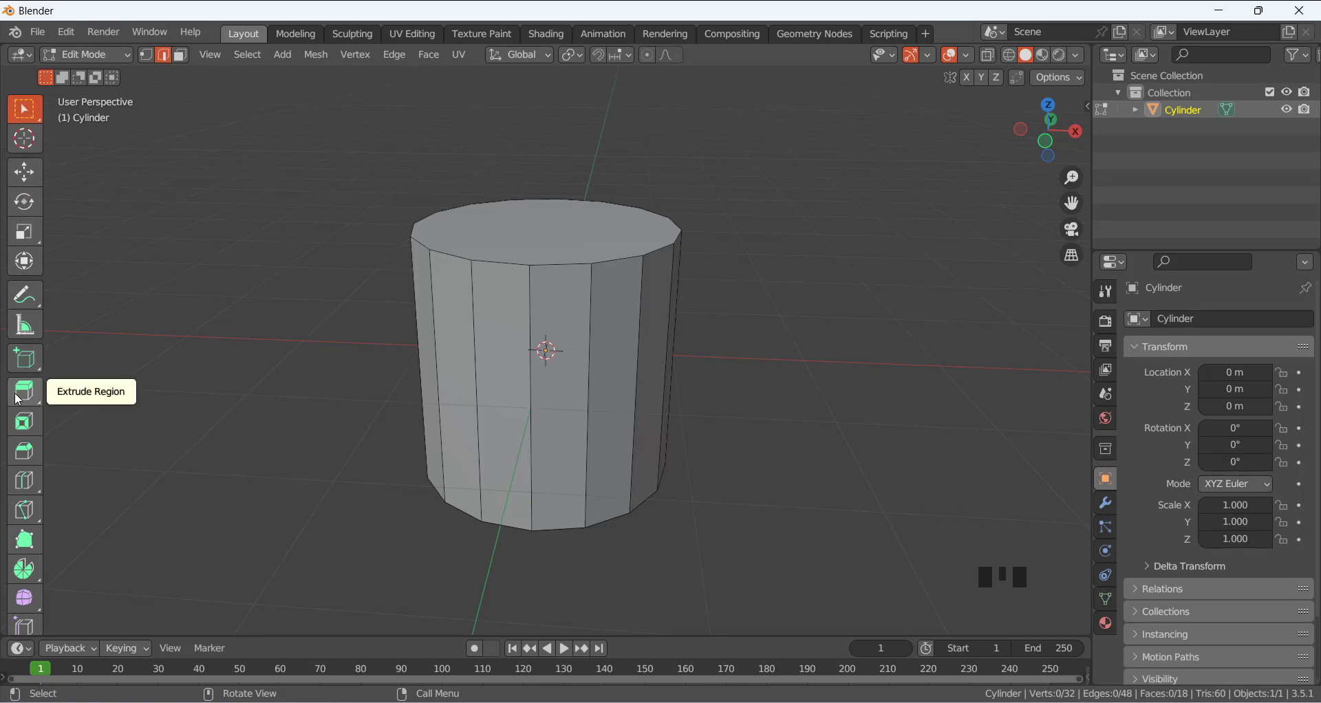
# Add three evenly spaced horizontal loop cuts around the cylinder's side, without sliding them
pyautogui.click(26, 490)
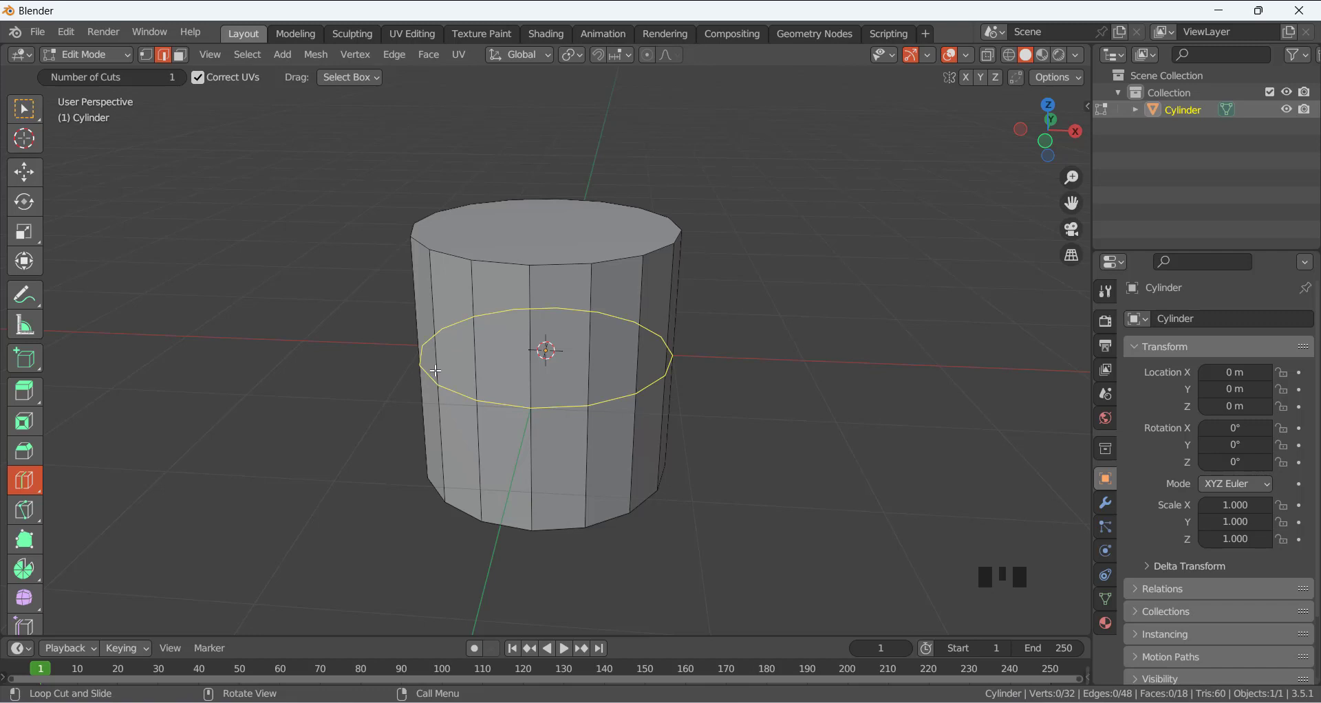
pyautogui.click(24, 109)
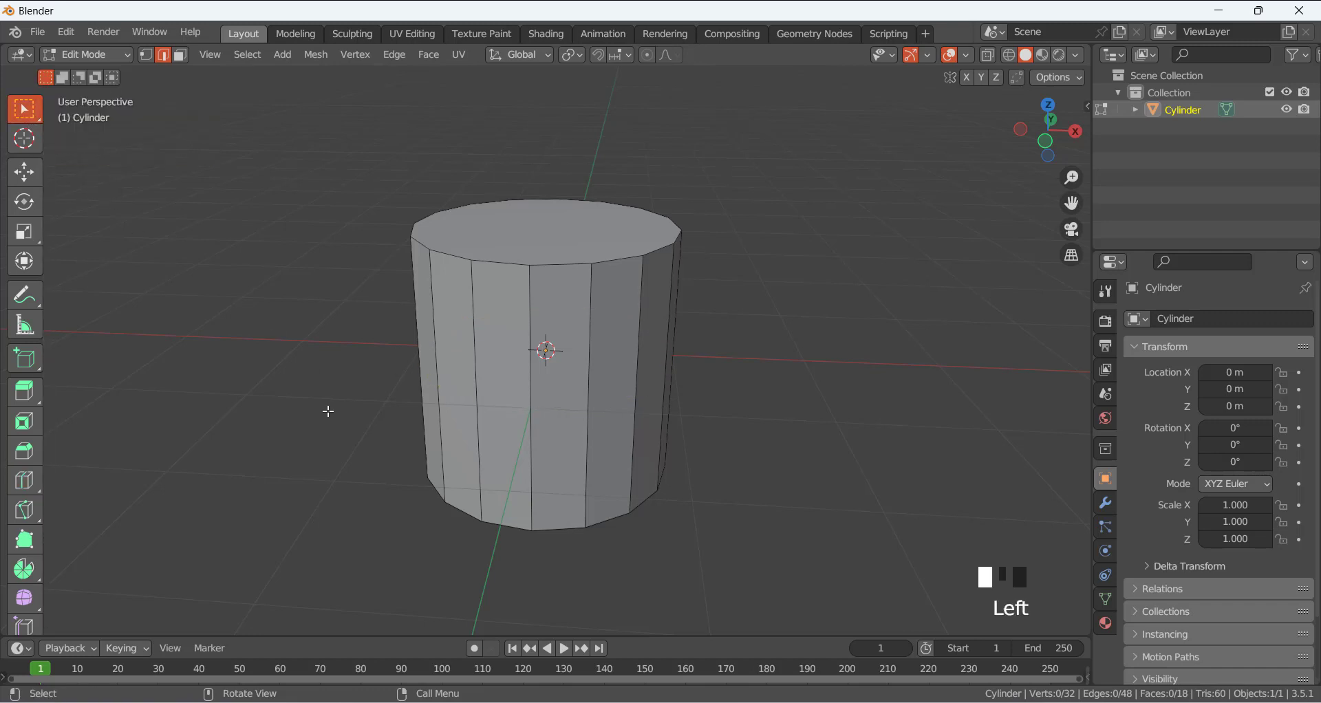
pyautogui.hotkey('ctrl', 'r')
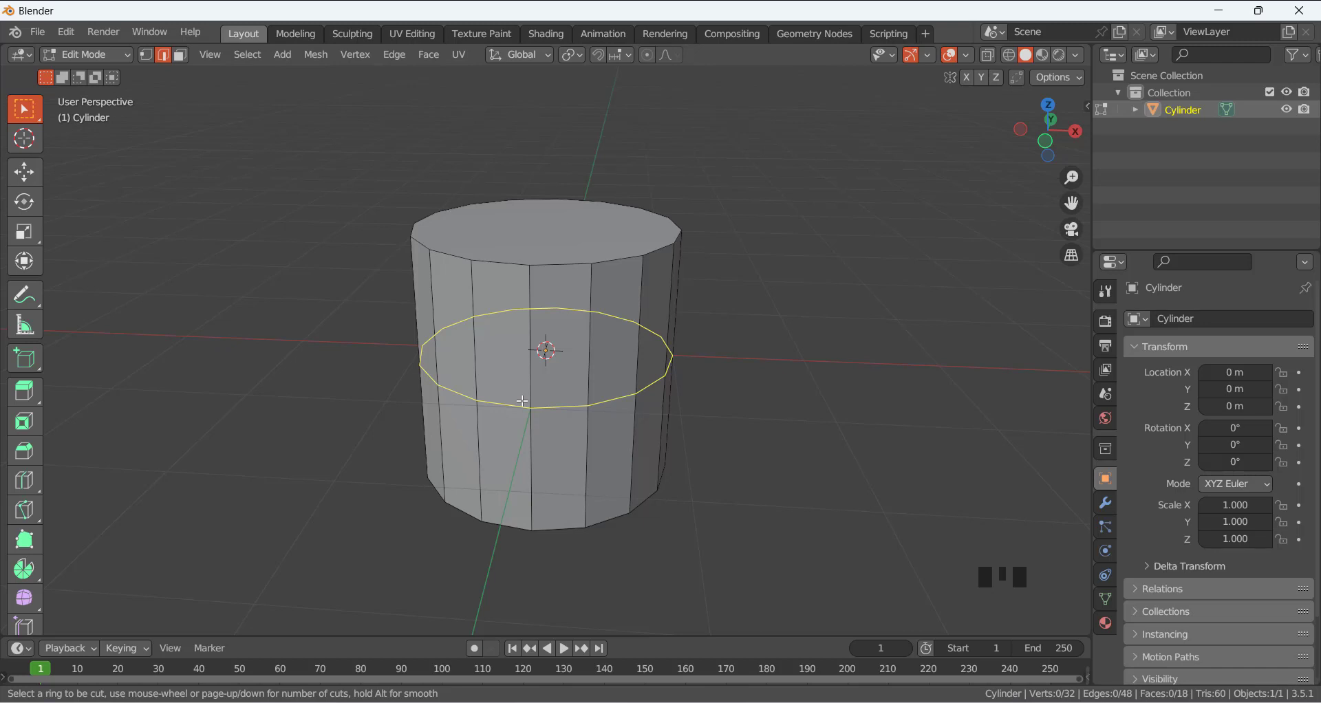
pyautogui.scroll(1, 522, 401)
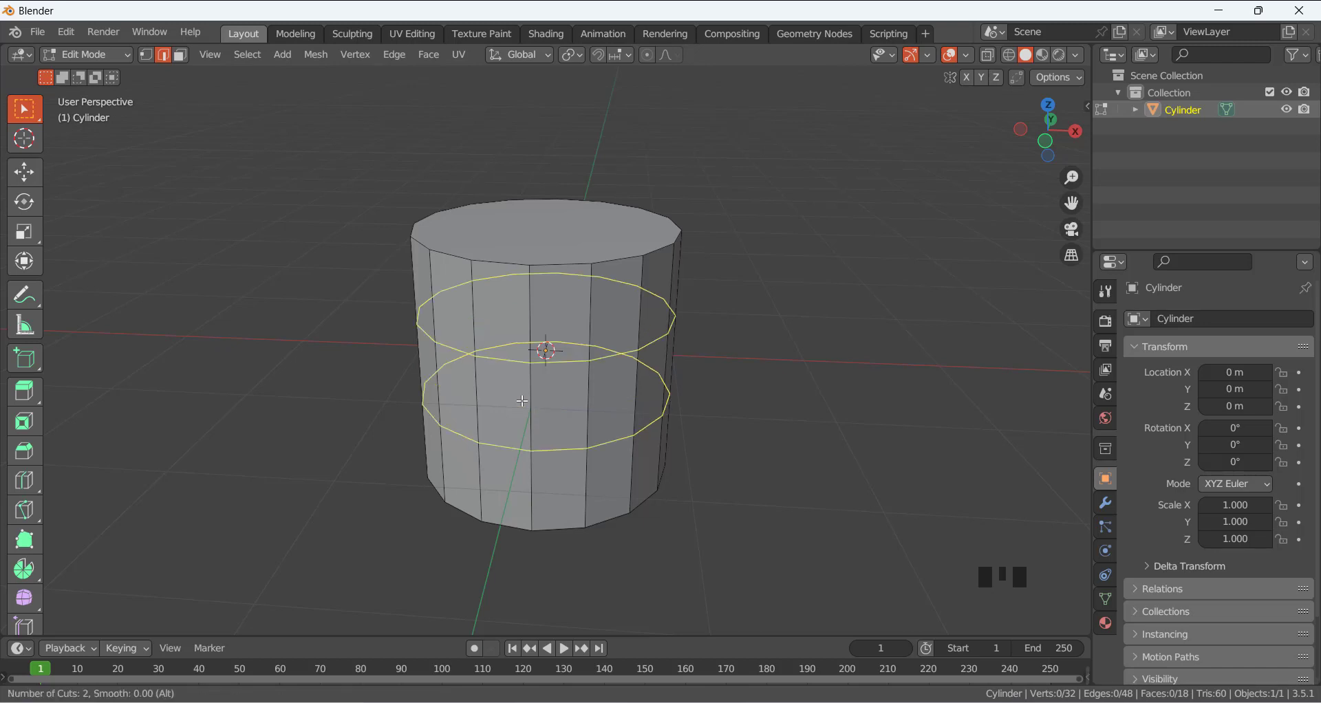
pyautogui.scroll(1, 523, 400)
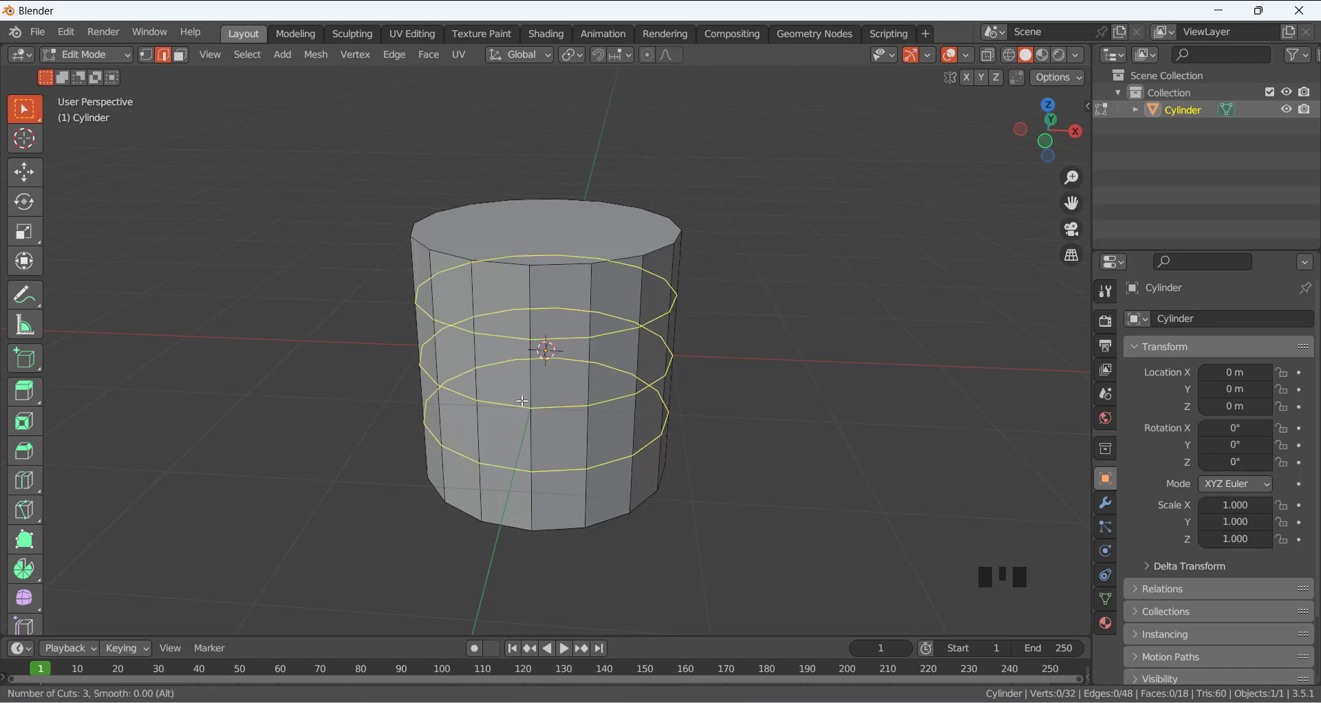
pyautogui.click(489, 348)
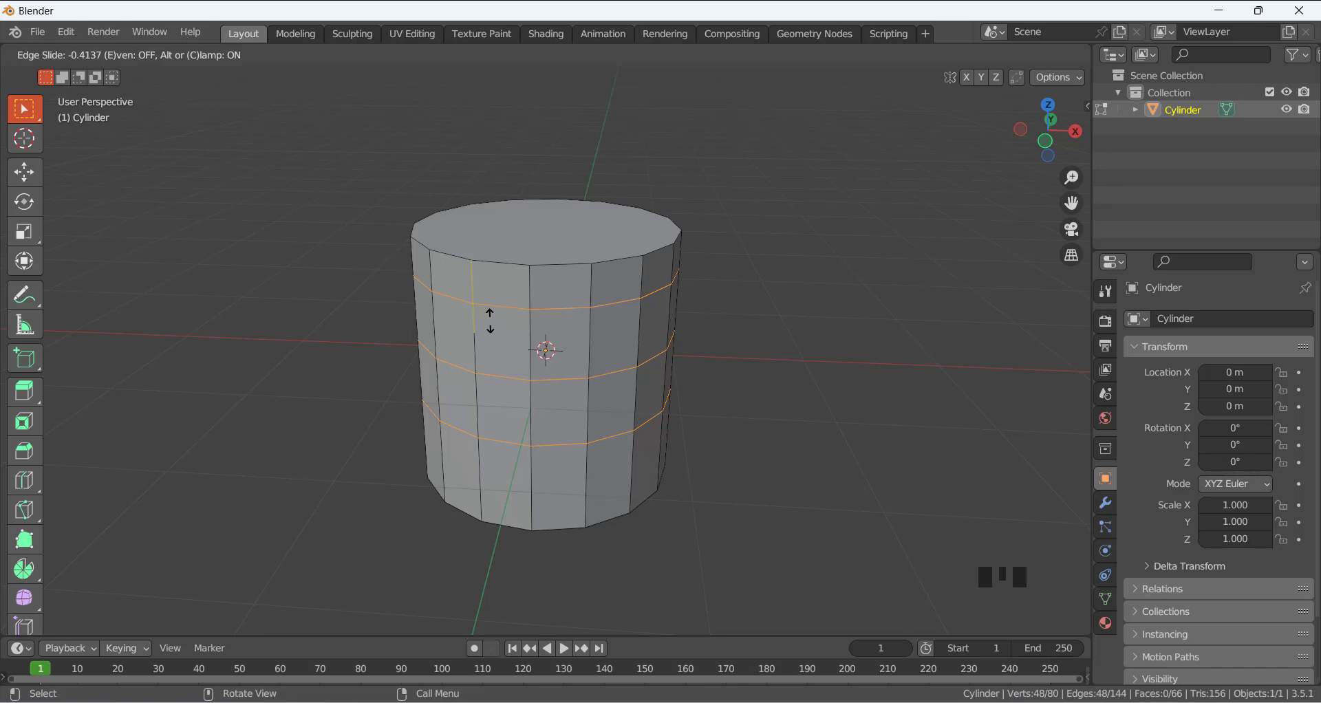
pyautogui.rightClick(490, 321)
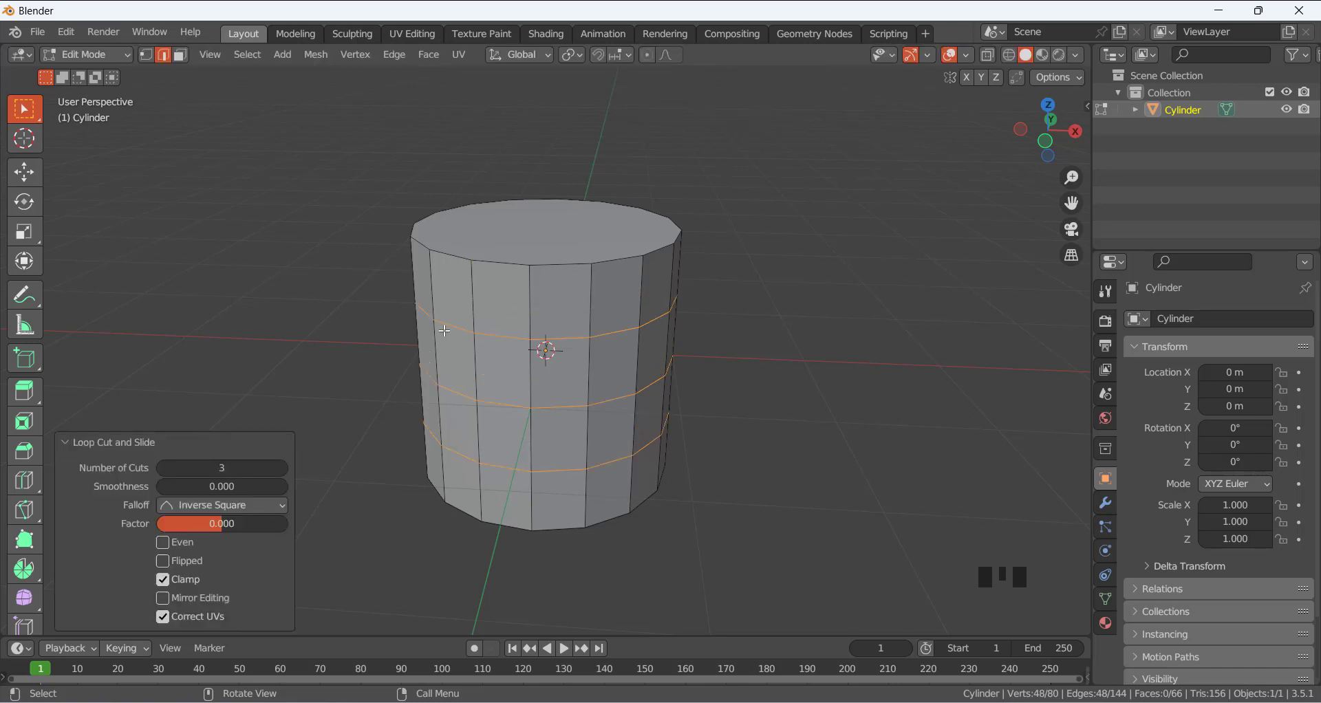
# Try to select the cylinder's middle ring from the front view with a single edge pick, and clear the selection
pyautogui.press('KP_1')
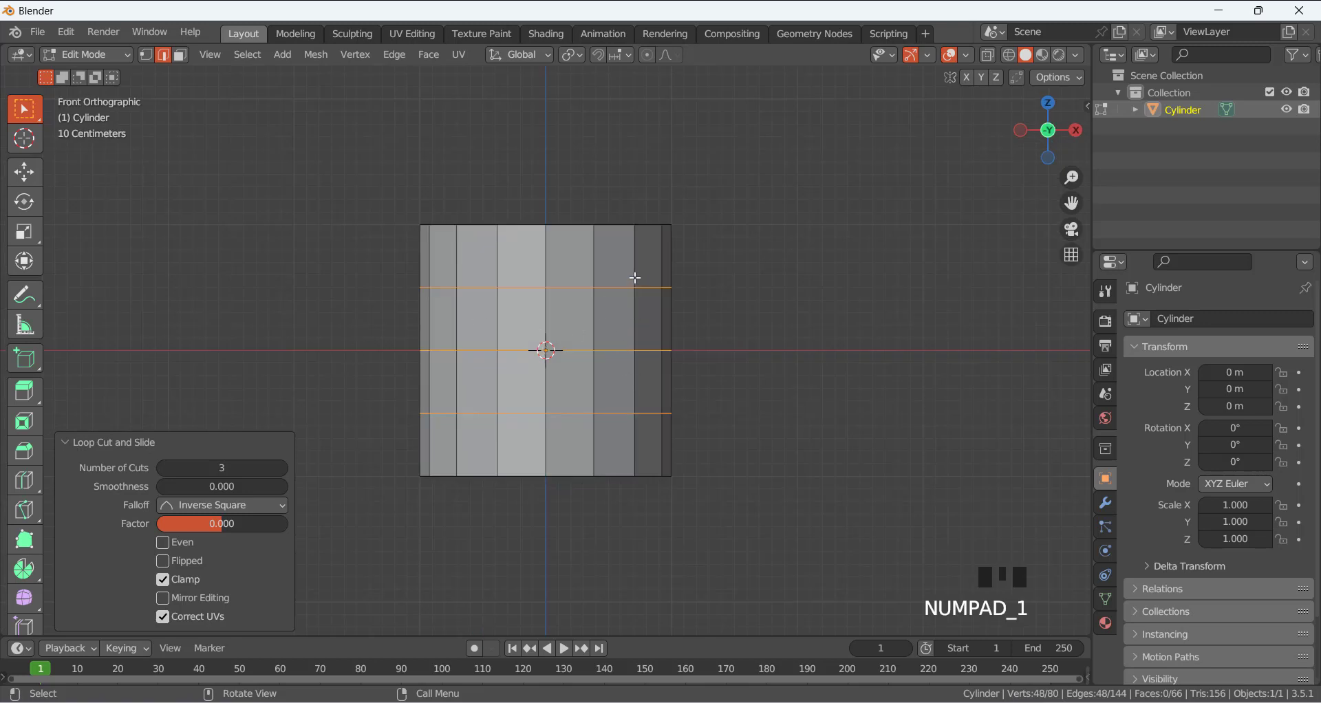
pyautogui.click(680, 342)
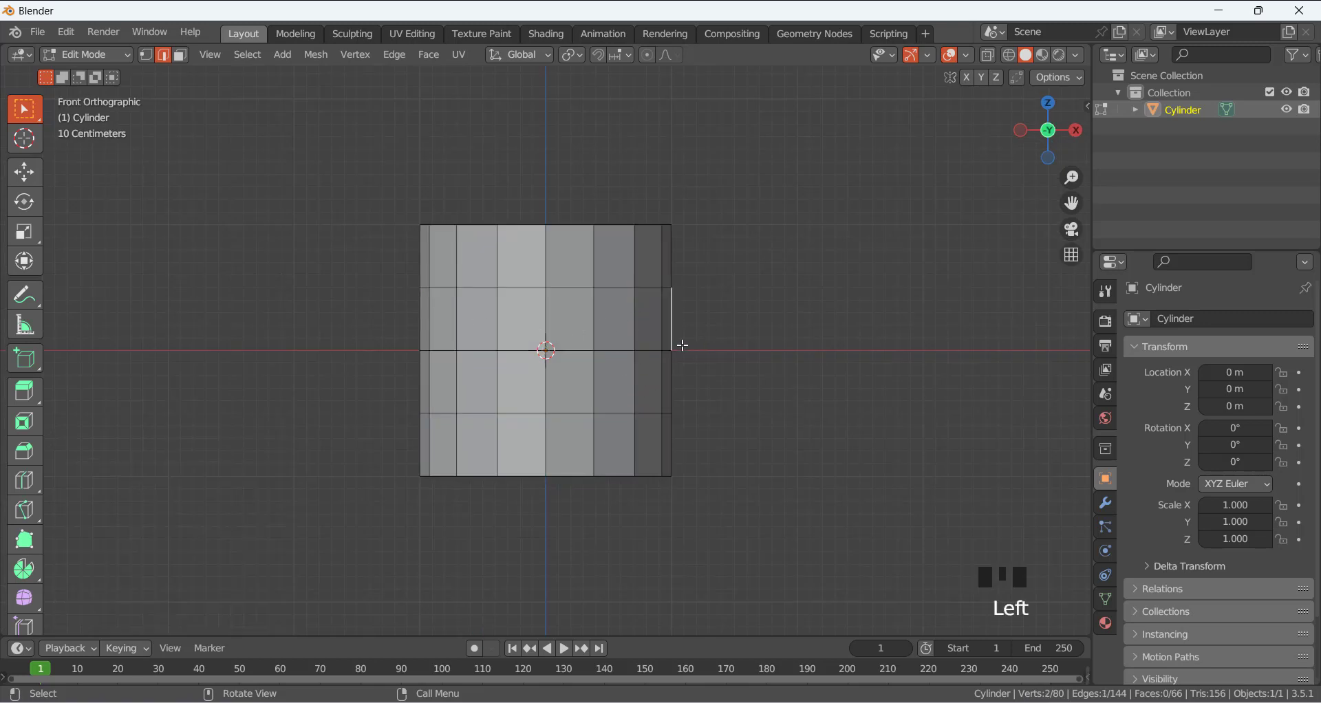
pyautogui.click(629, 351)
pyautogui.moveTo(668, 350); pyautogui.dragTo(631, 393, button='middle')
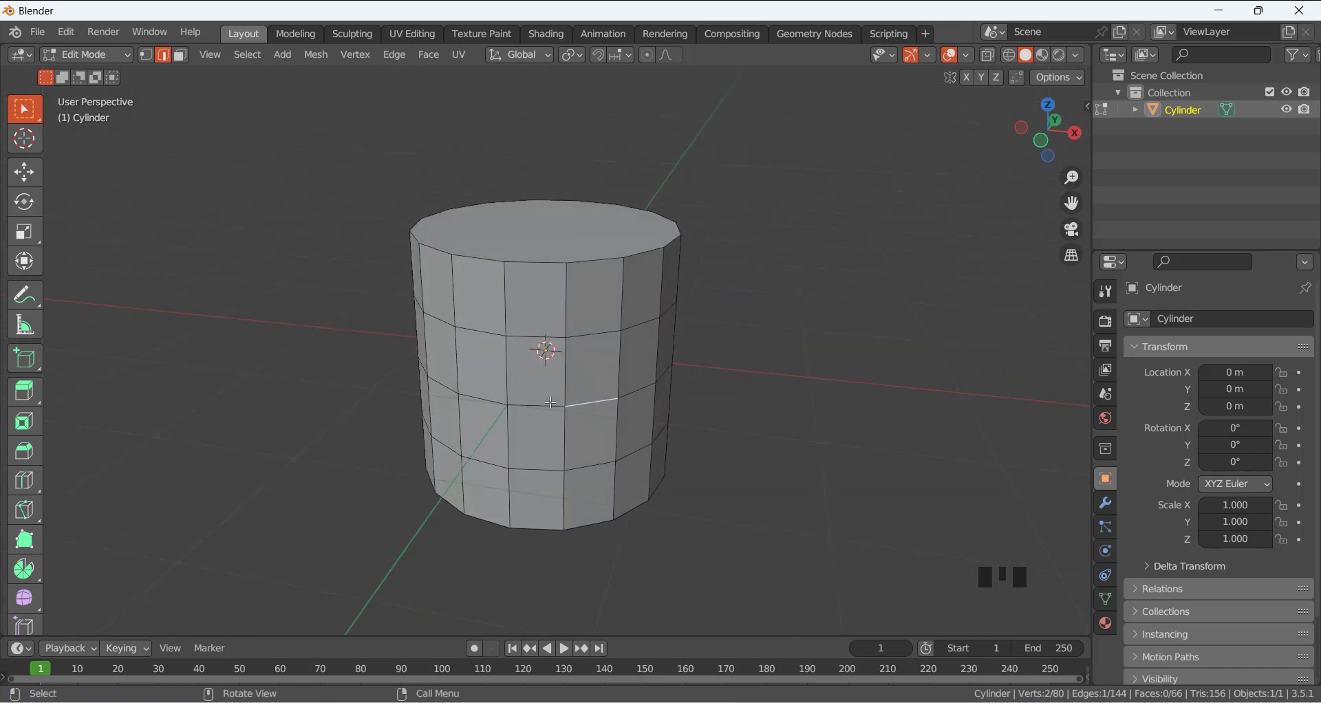
pyautogui.click(699, 392)
pyautogui.click(798, 389)
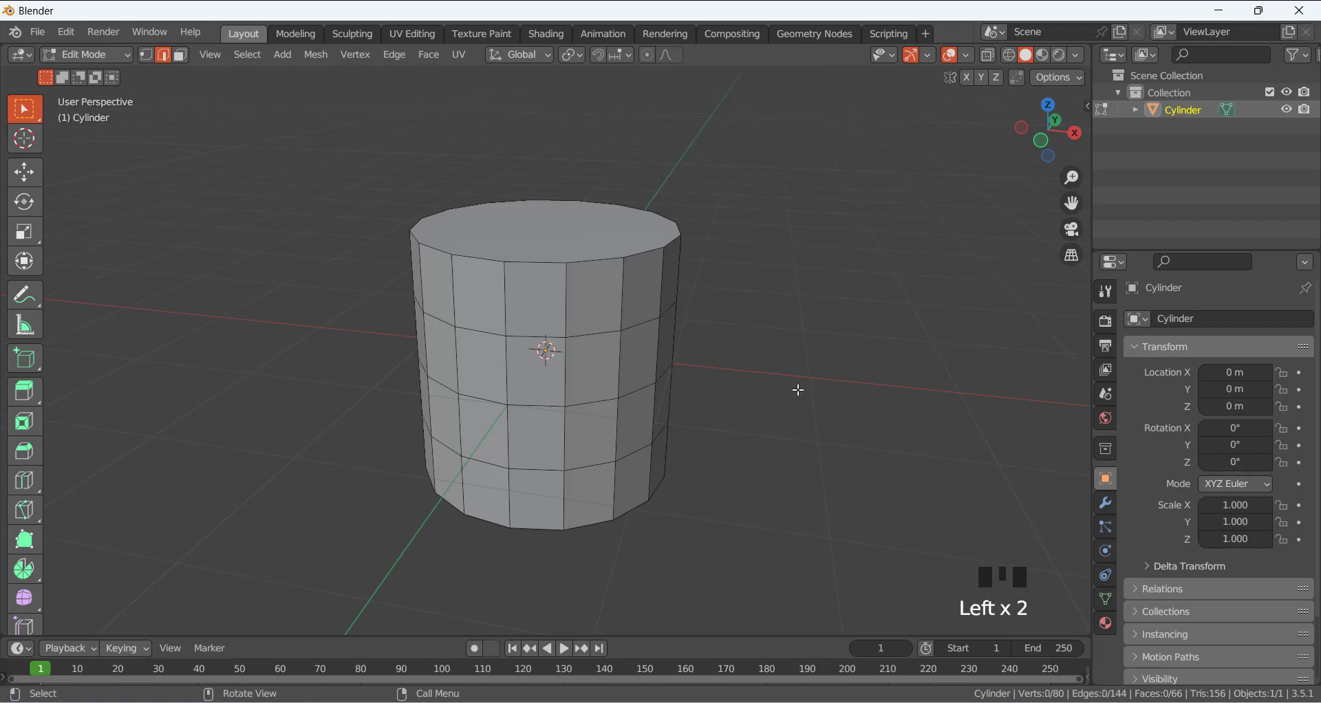
# Try selecting the middle ring edge by edge around the cylinder, and deselect everything
pyautogui.click(593, 405)
pyautogui.keyDown('shift'); pyautogui.click(640, 389); pyautogui.keyUp('shift')
pyautogui.keyDown('shift'); pyautogui.click(671, 373); pyautogui.keyUp('shift')
pyautogui.moveTo(734, 366); pyautogui.dragTo(606, 402, button='middle')
pyautogui.keyDown('shift'); pyautogui.click(623, 400); pyautogui.keyUp('shift')
pyautogui.keyDown('shift'); pyautogui.click(658, 388); pyautogui.keyUp('shift')
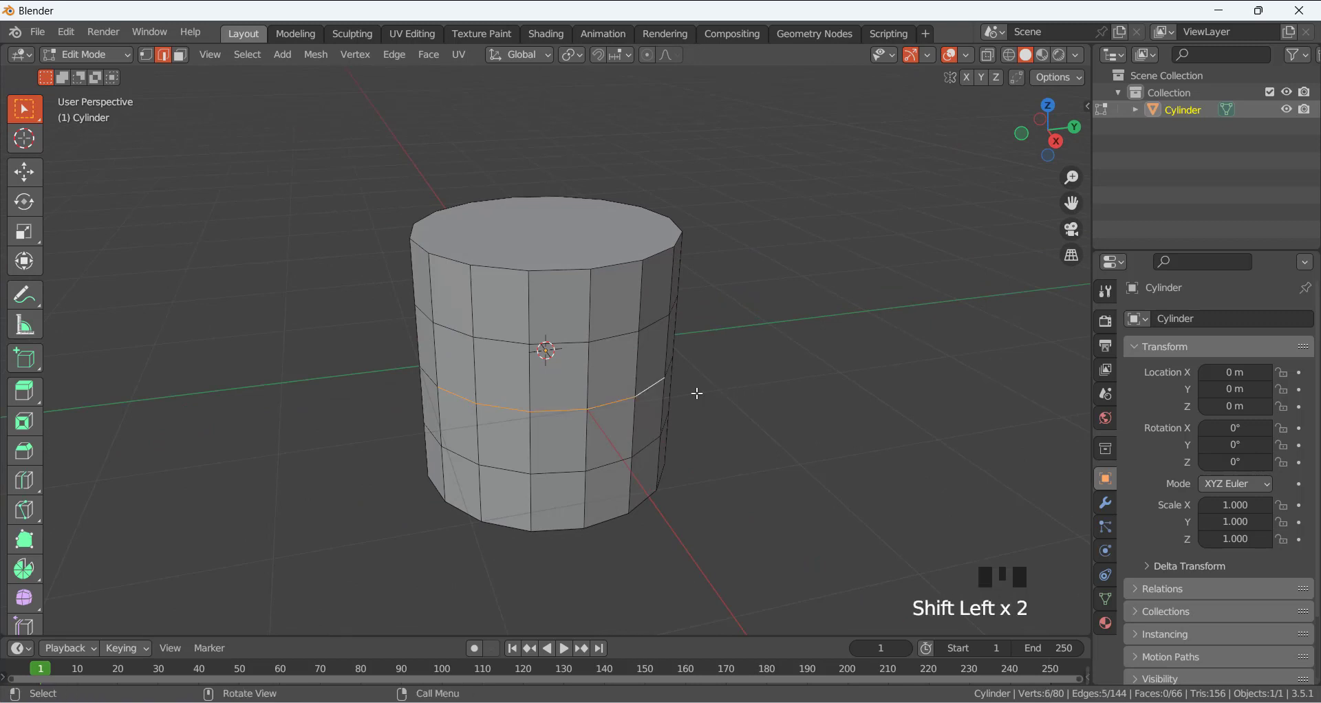
pyautogui.moveTo(696, 390); pyautogui.dragTo(767, 369, button='middle')
pyautogui.click(743, 423)
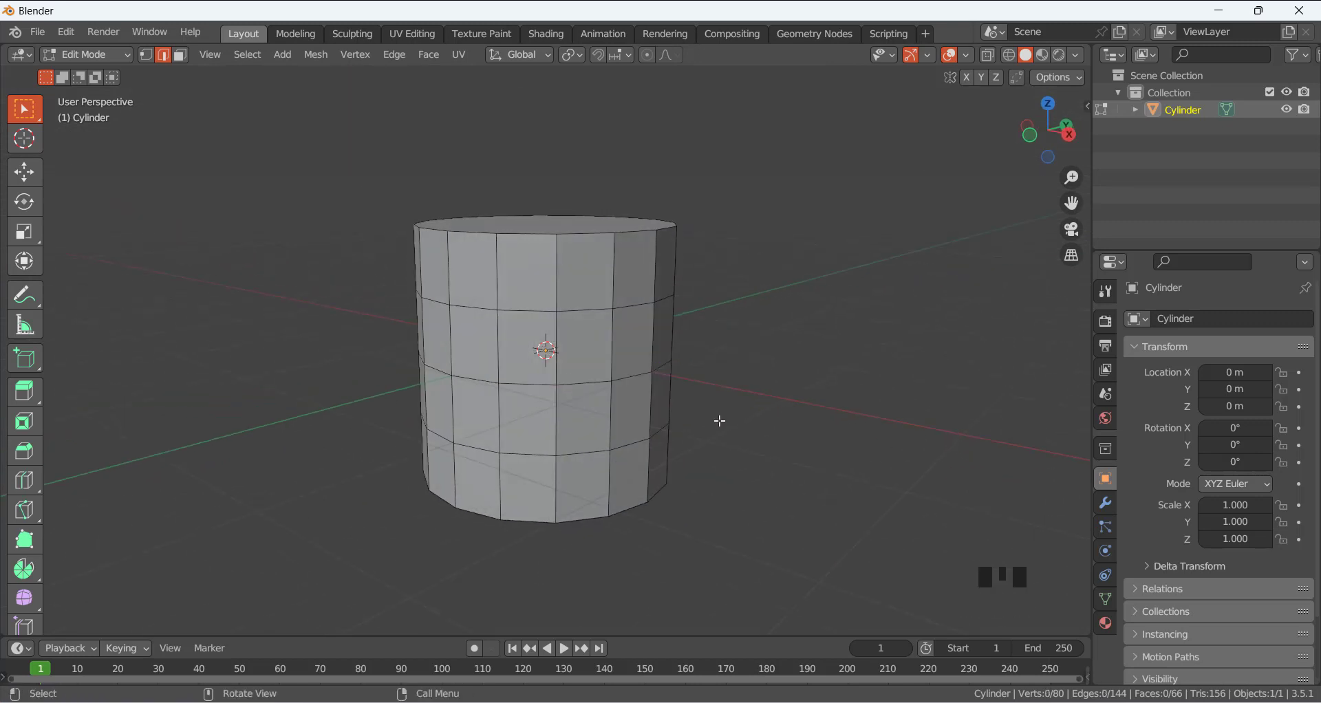
# Select the entire middle edge loop of the cylinder and show it in front orthographic view
pyautogui.keyDown('alt'); pyautogui.click(589, 382); pyautogui.keyUp('alt')
pyautogui.moveTo(588, 382); pyautogui.dragTo(614, 375, button='middle')
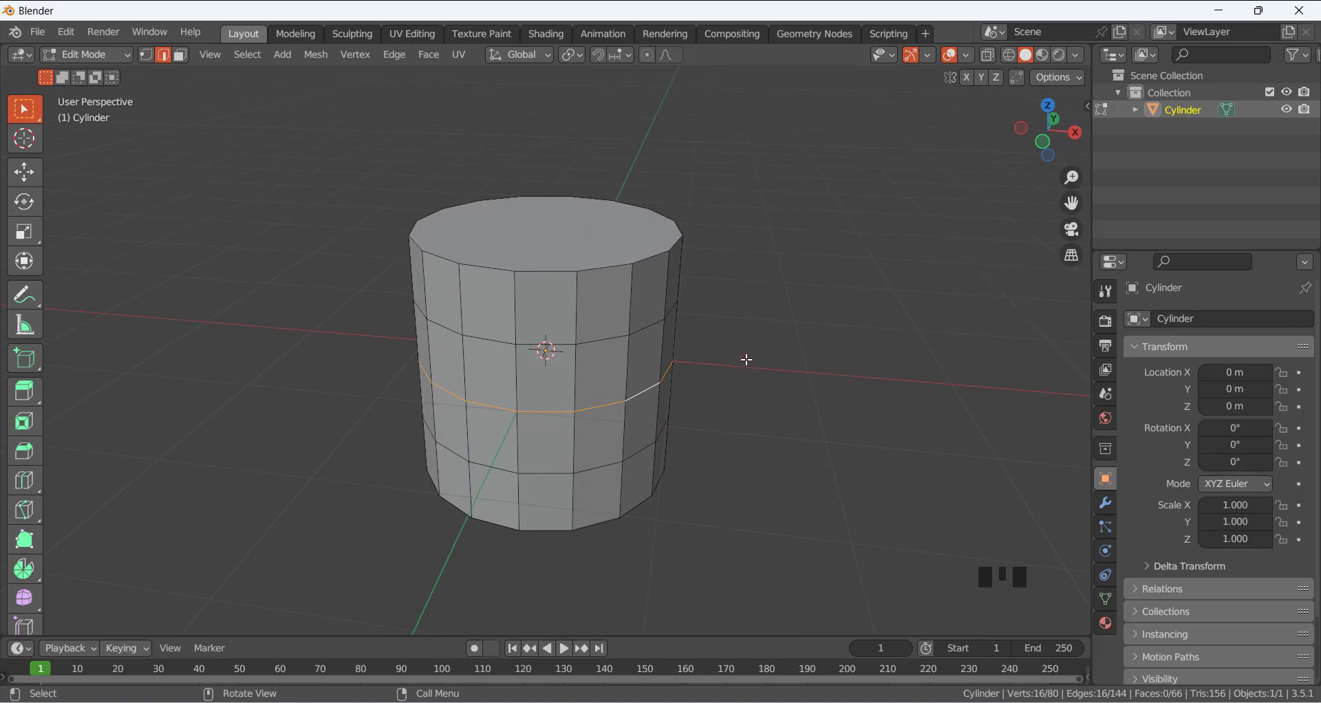
pyautogui.press('KP_1')
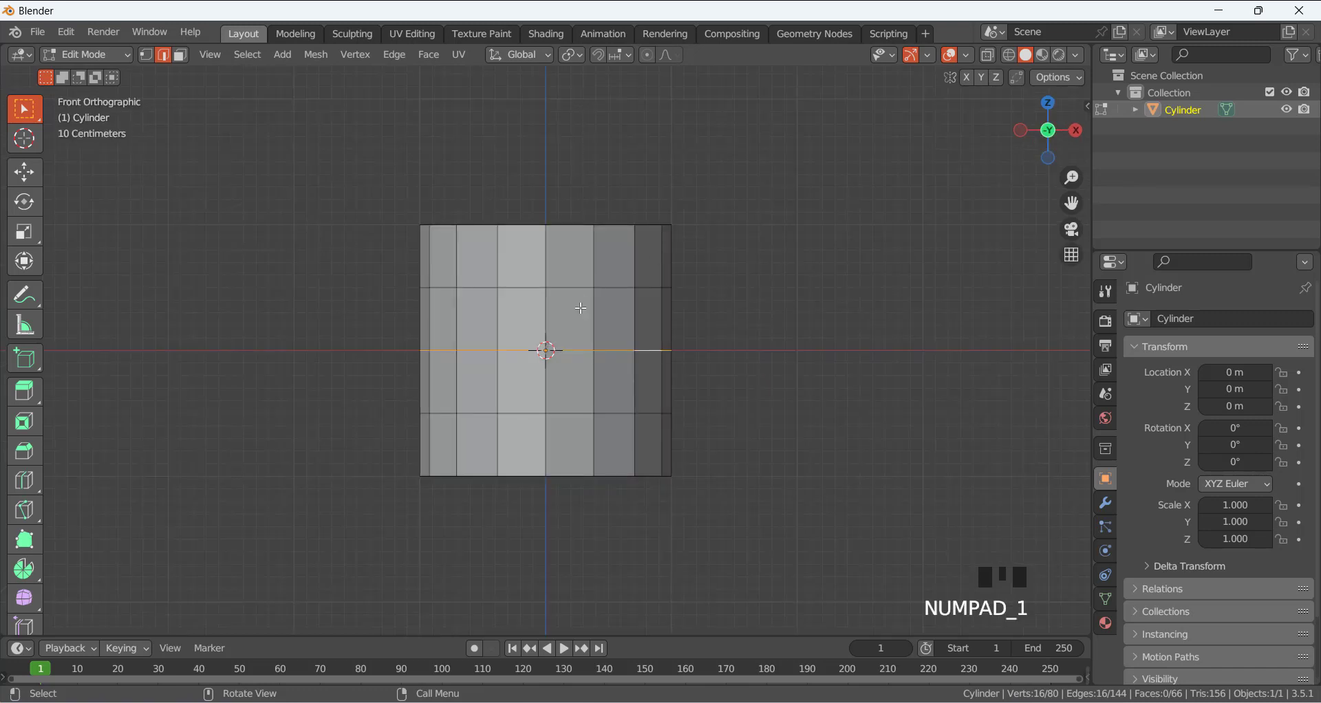
# Enable proportional editing restricted to connected geometry, with the Root falloff
pyautogui.click(649, 56)
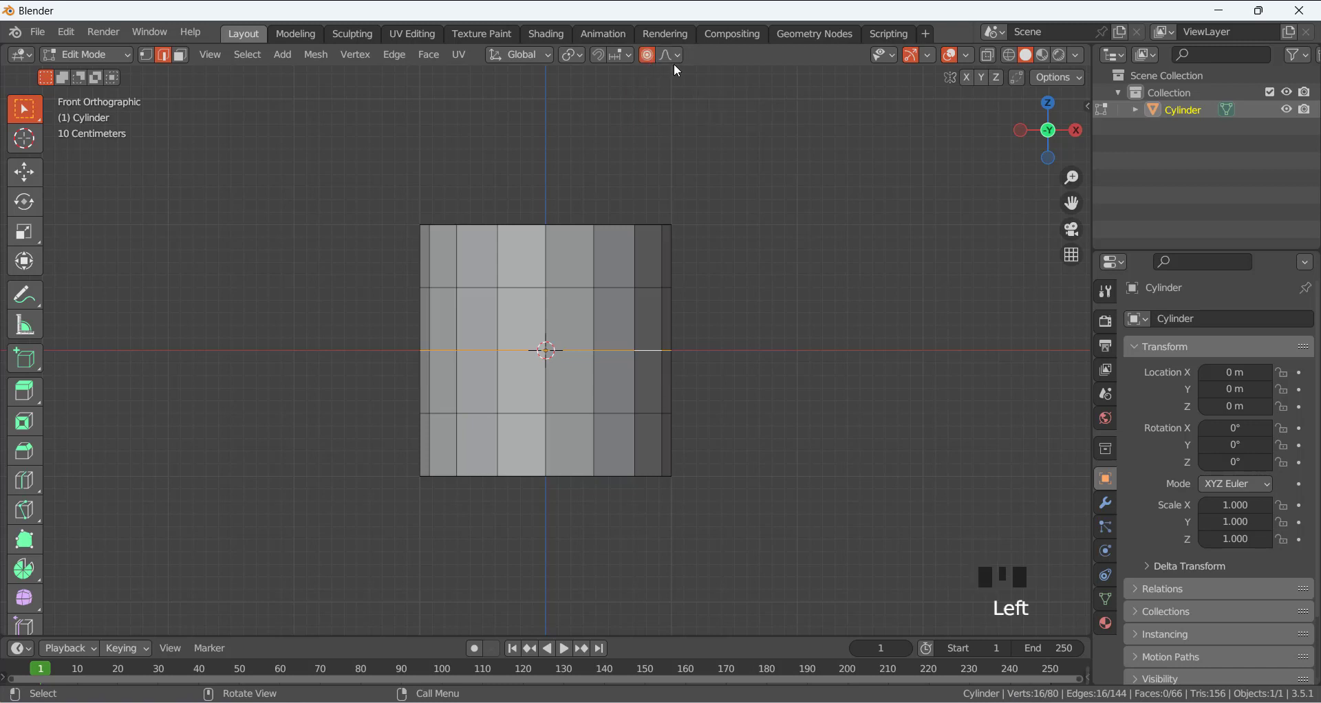
pyautogui.click(677, 57)
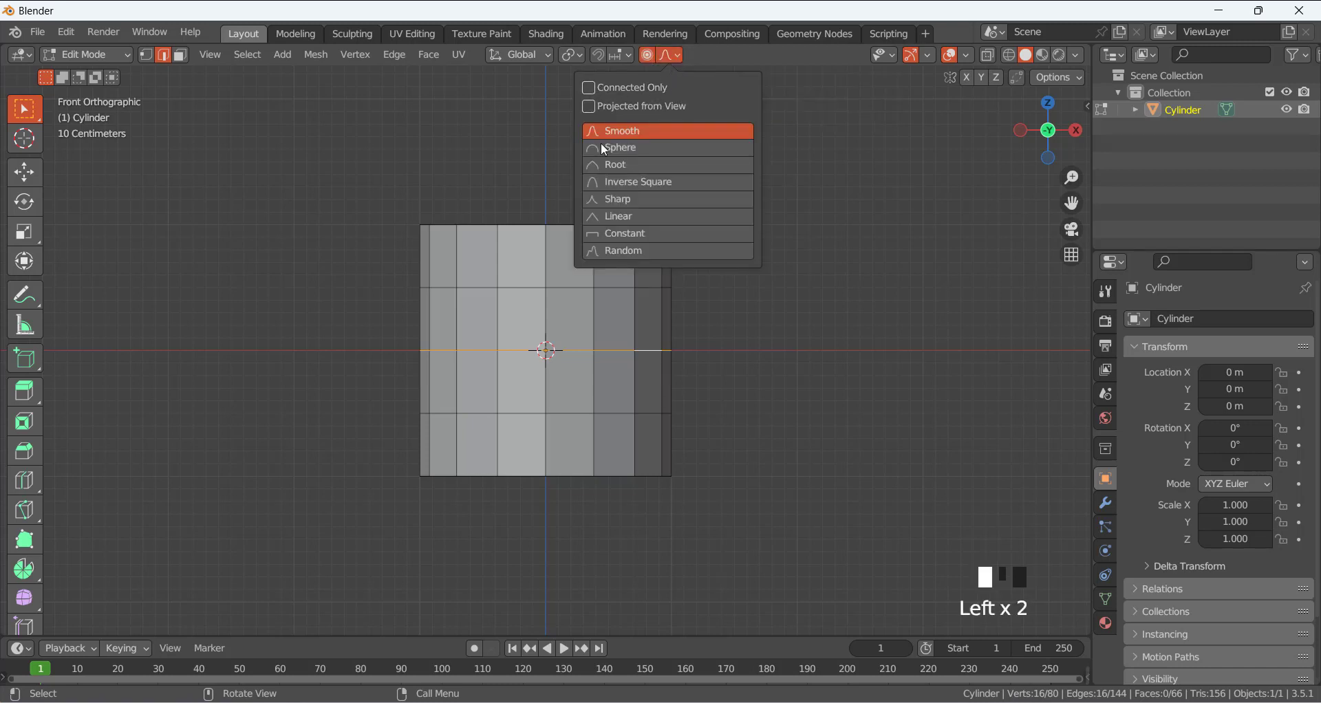
pyautogui.click(589, 89)
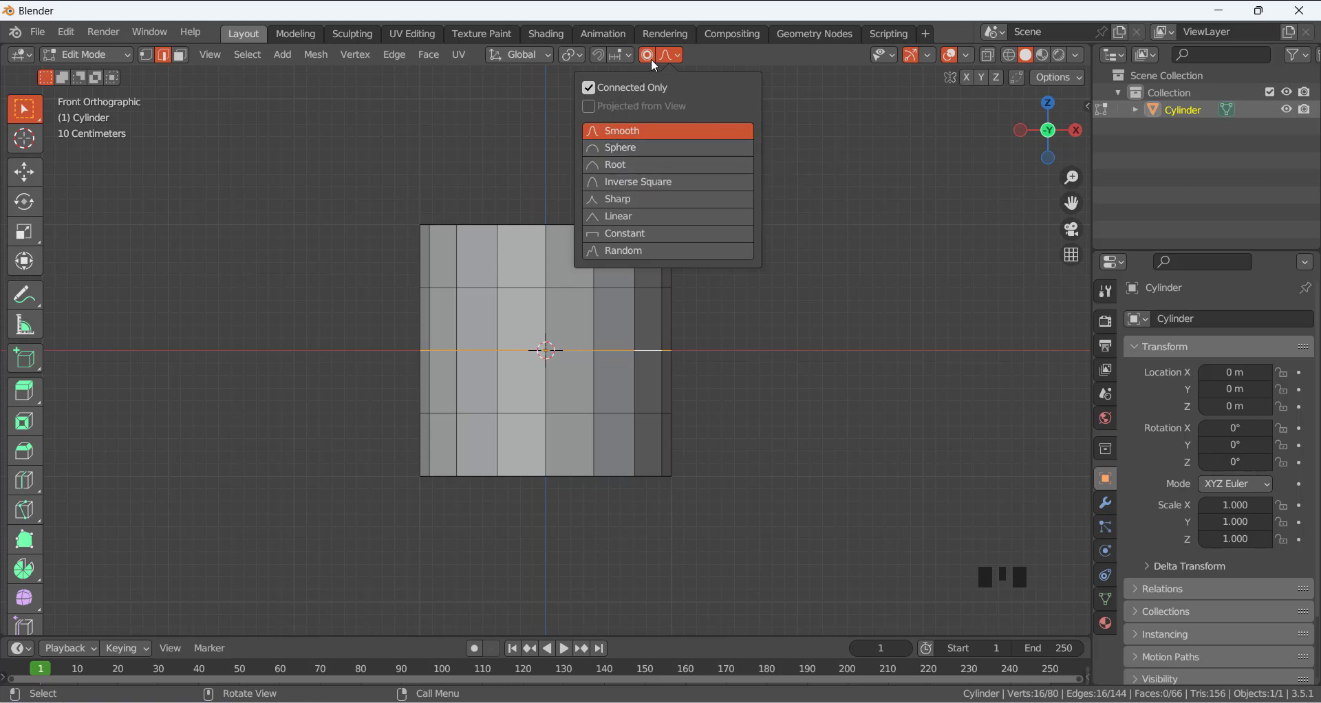
pyautogui.click(672, 55)
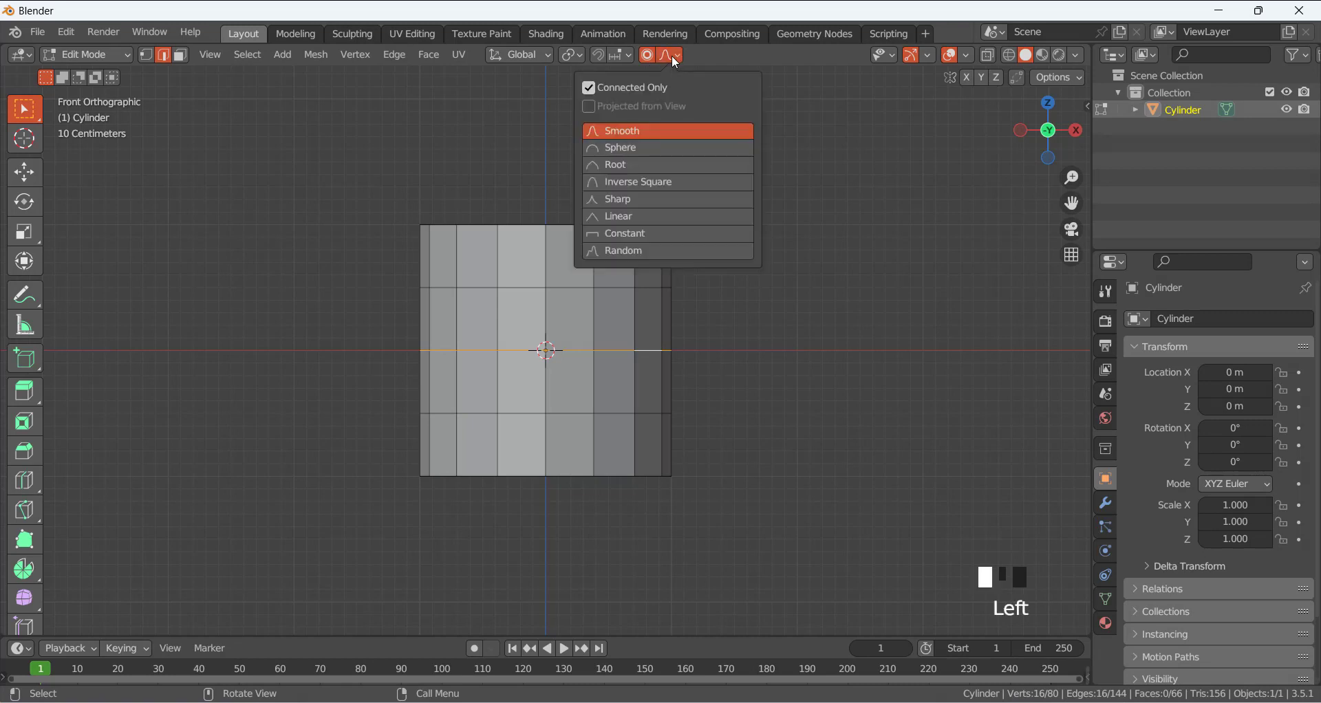
pyautogui.click(592, 167)
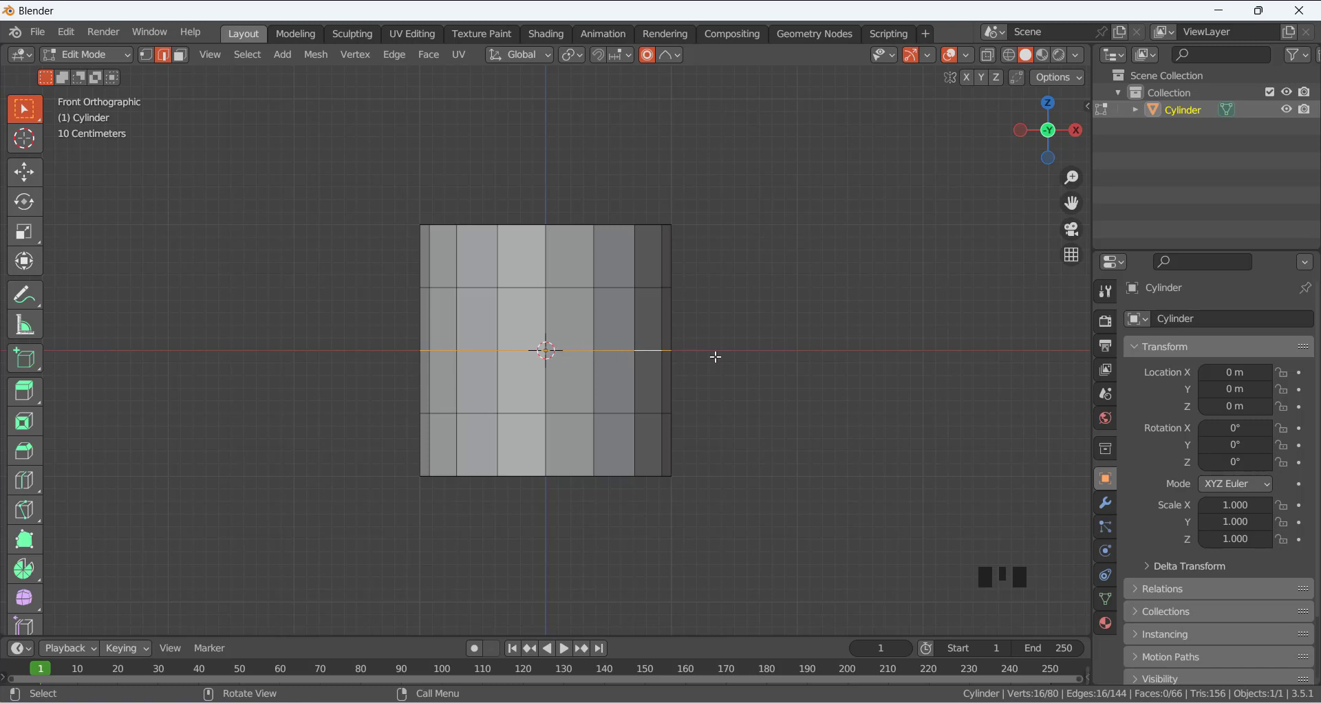
# Scale the middle edge loop up by about 1.375 with a proportional size of 1.10 to bulge the cylinder into a barrel, and deselect
pyautogui.press('s')
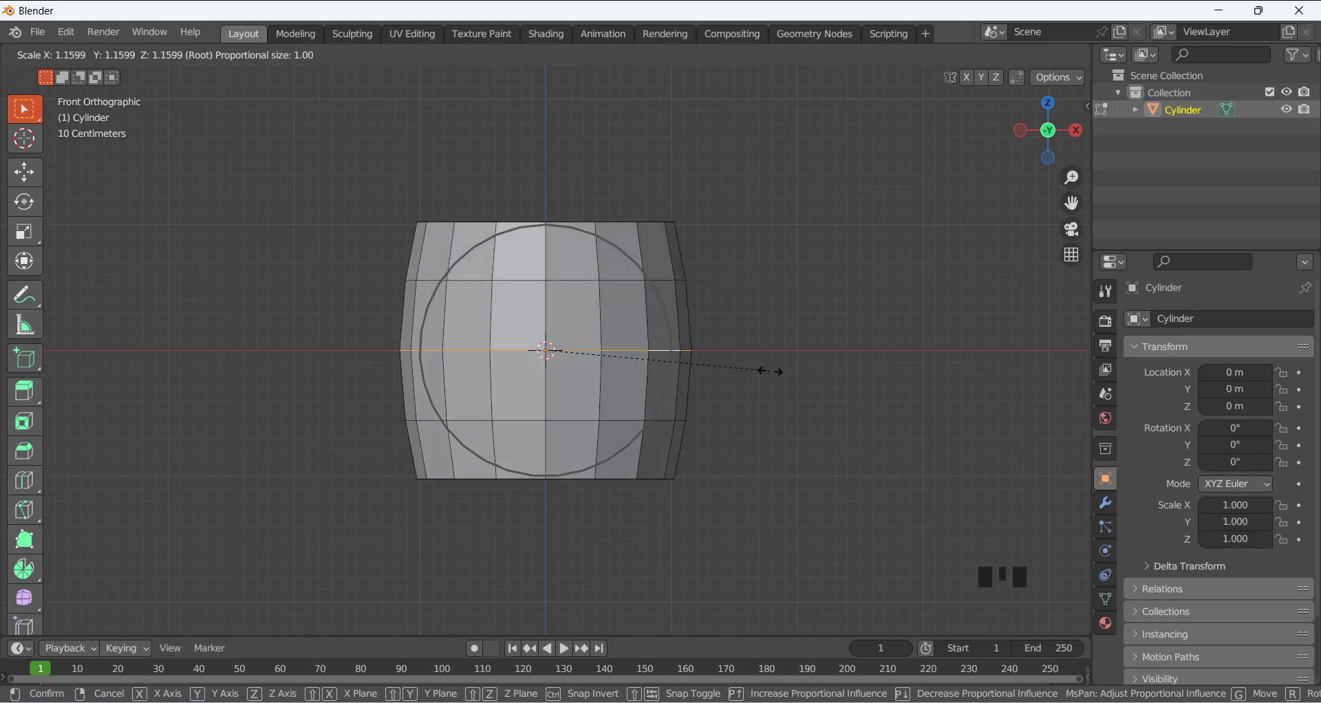
pyautogui.scroll(-6, 774, 375)
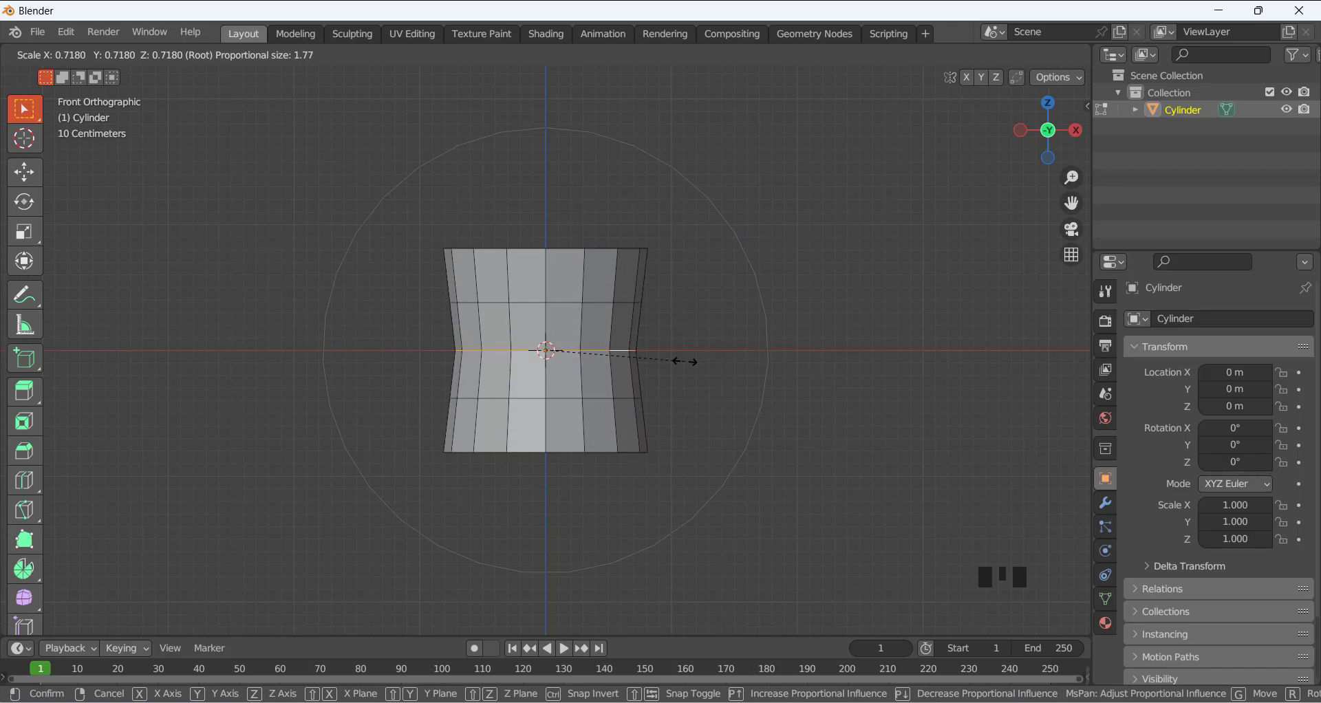
pyautogui.scroll(8, 686, 362)
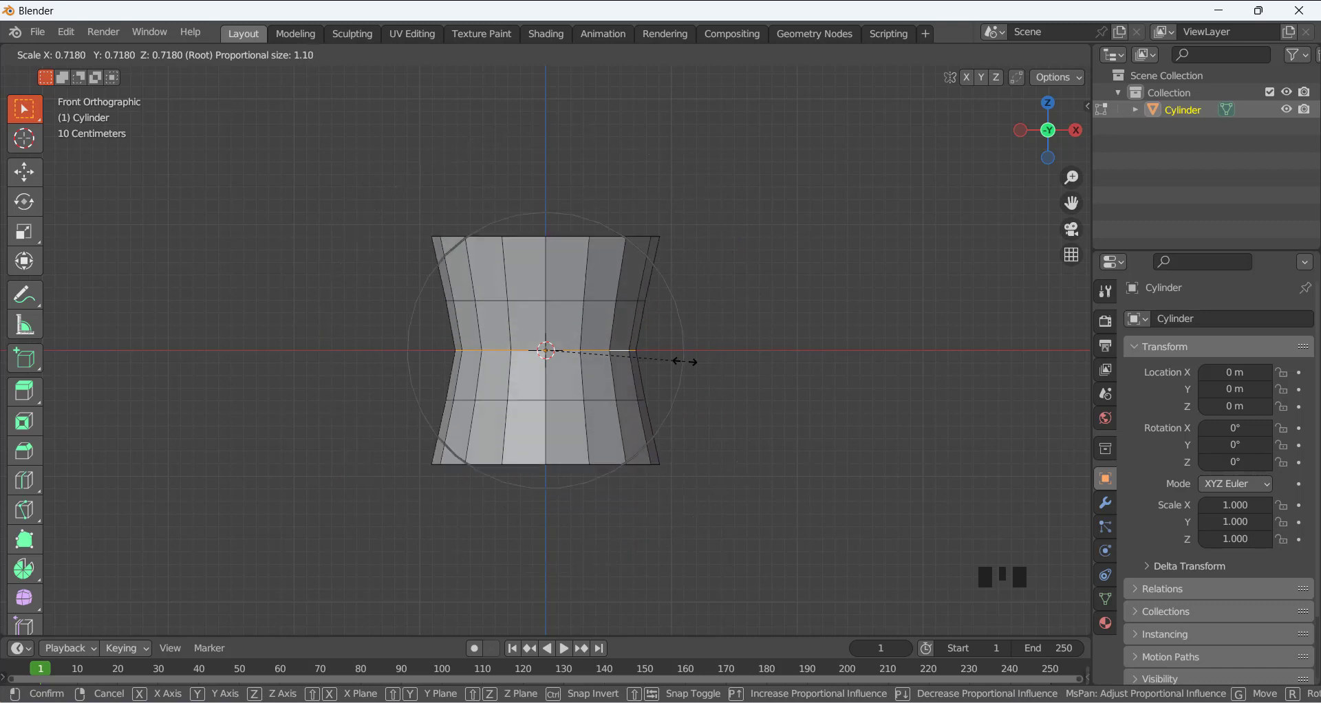
pyautogui.scroll(-10, 686, 362)
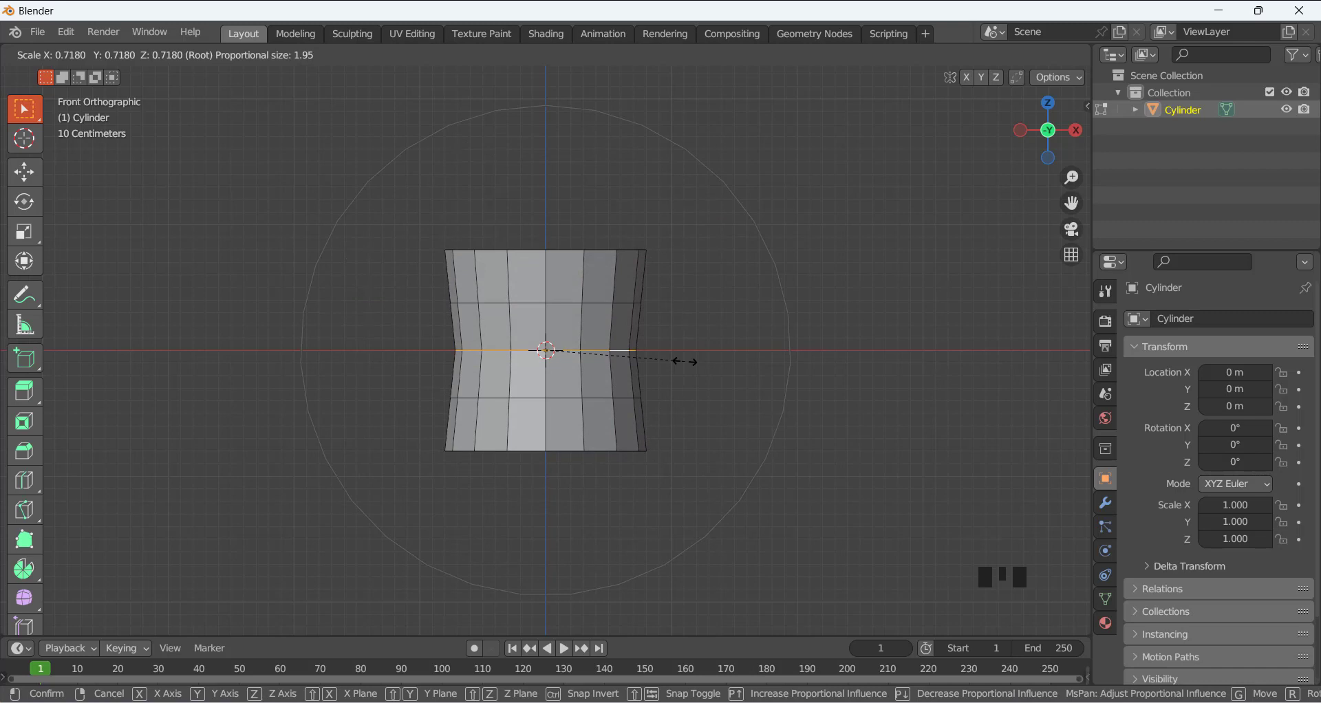
pyautogui.scroll(8, 686, 361)
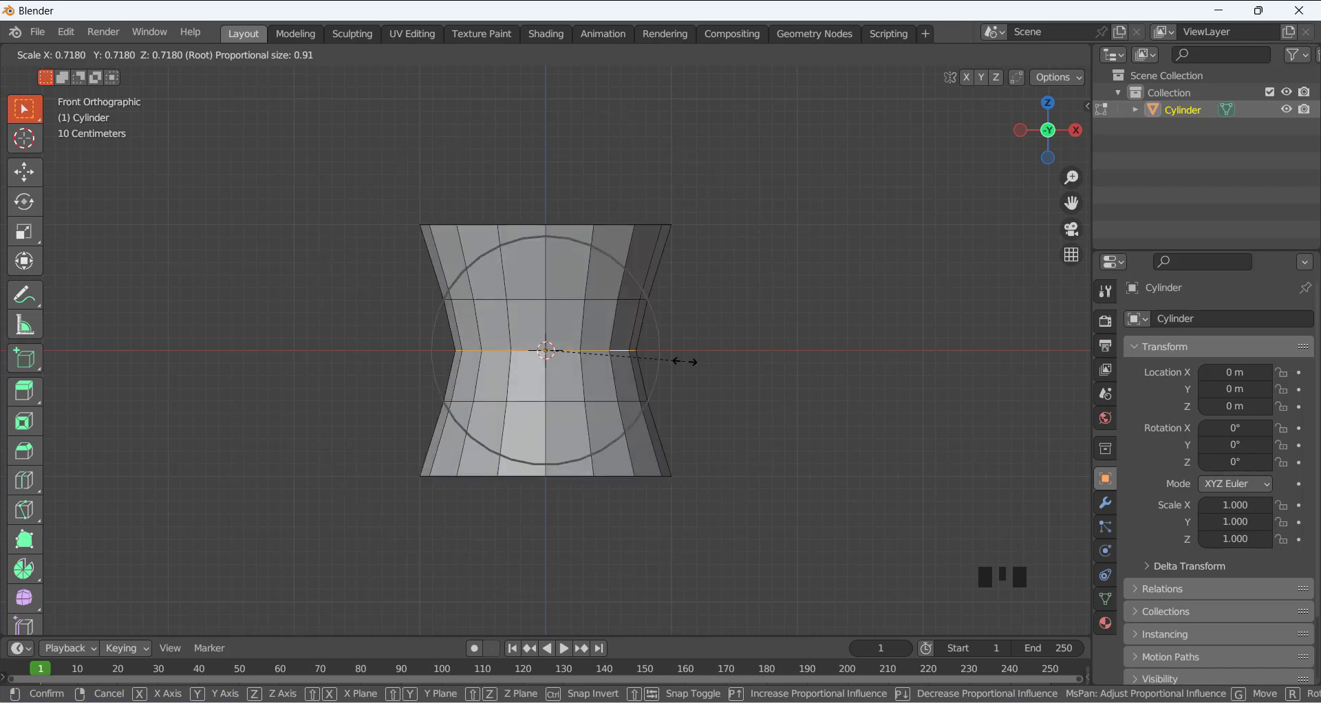
pyautogui.scroll(-9, 686, 361)
pyautogui.scroll(13, 686, 362)
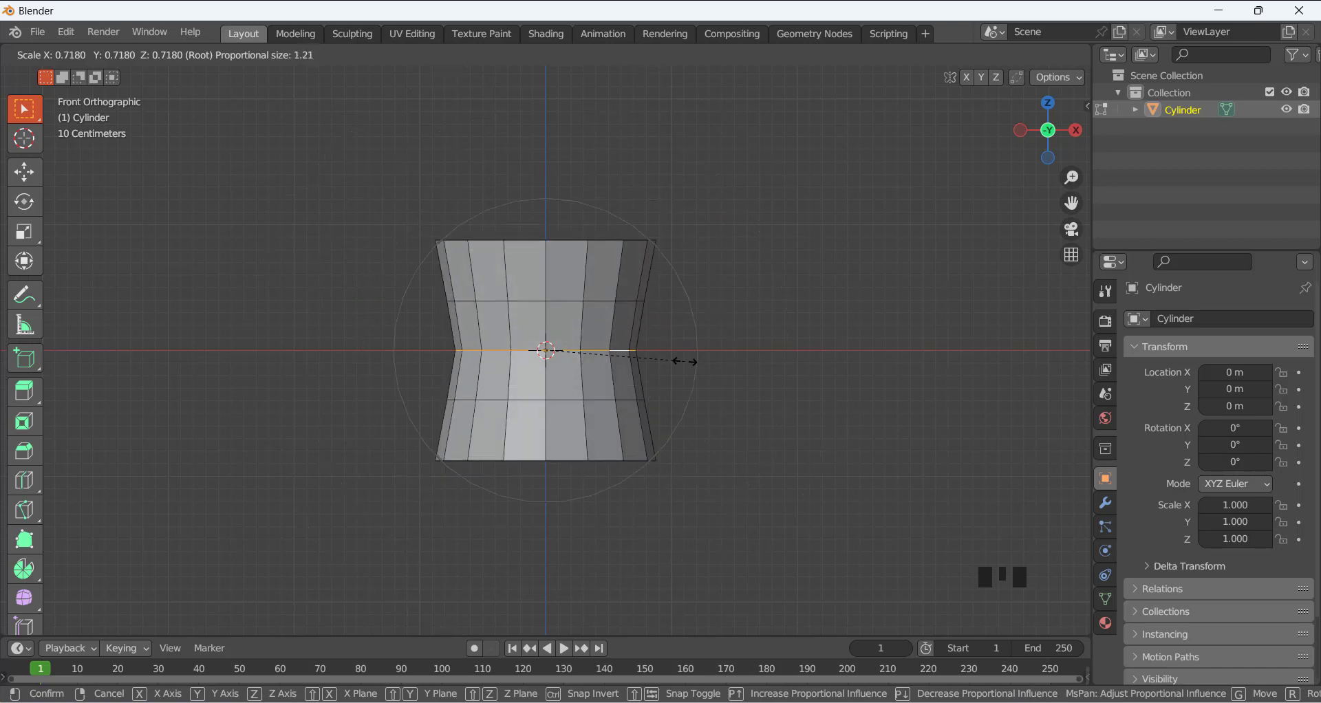
pyautogui.scroll(-5, 696, 362)
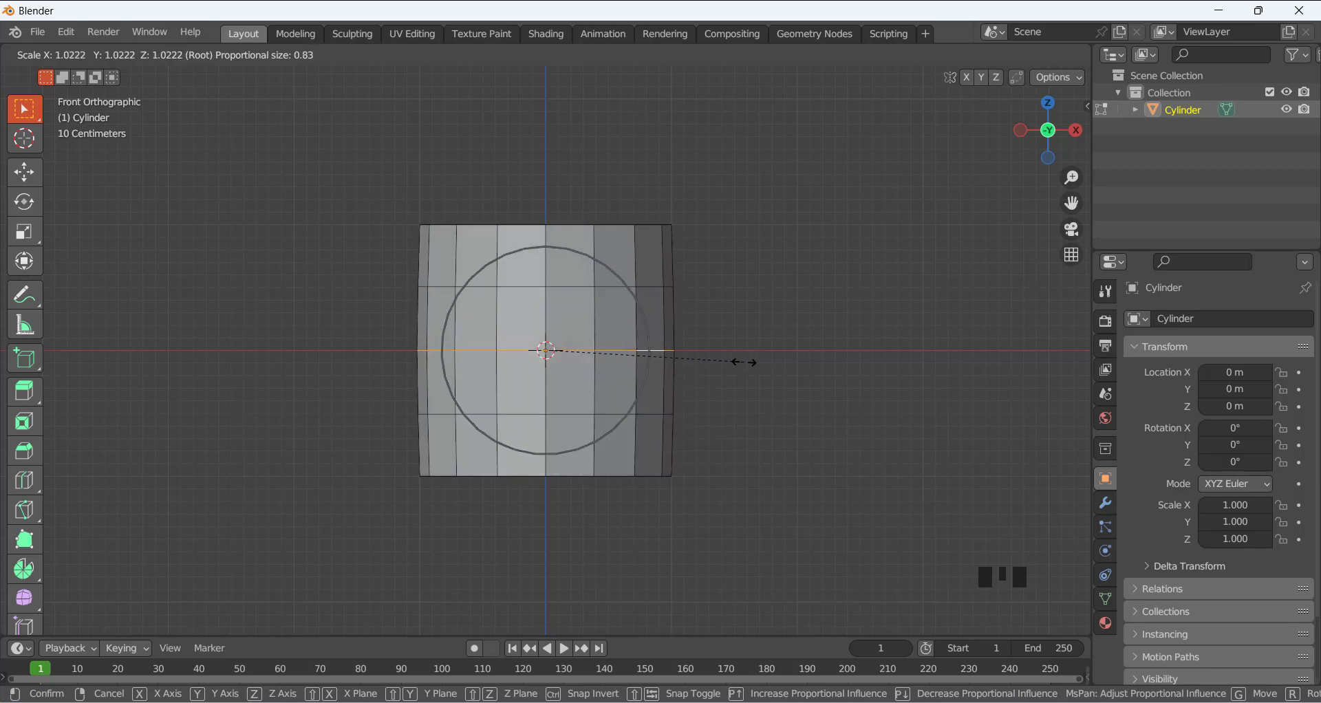
pyautogui.scroll(-1, 750, 363)
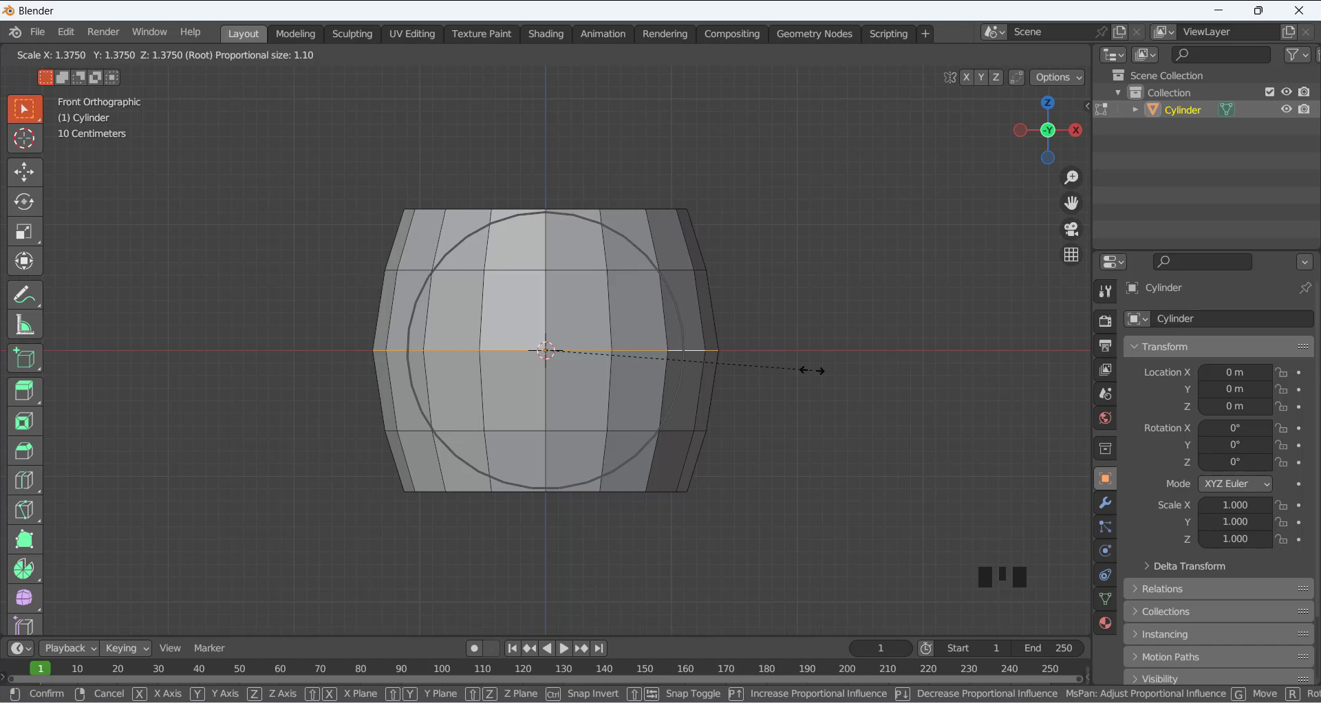
pyautogui.click(812, 370)
pyautogui.moveTo(758, 269); pyautogui.dragTo(760, 301, button='middle')
pyautogui.click(820, 303)
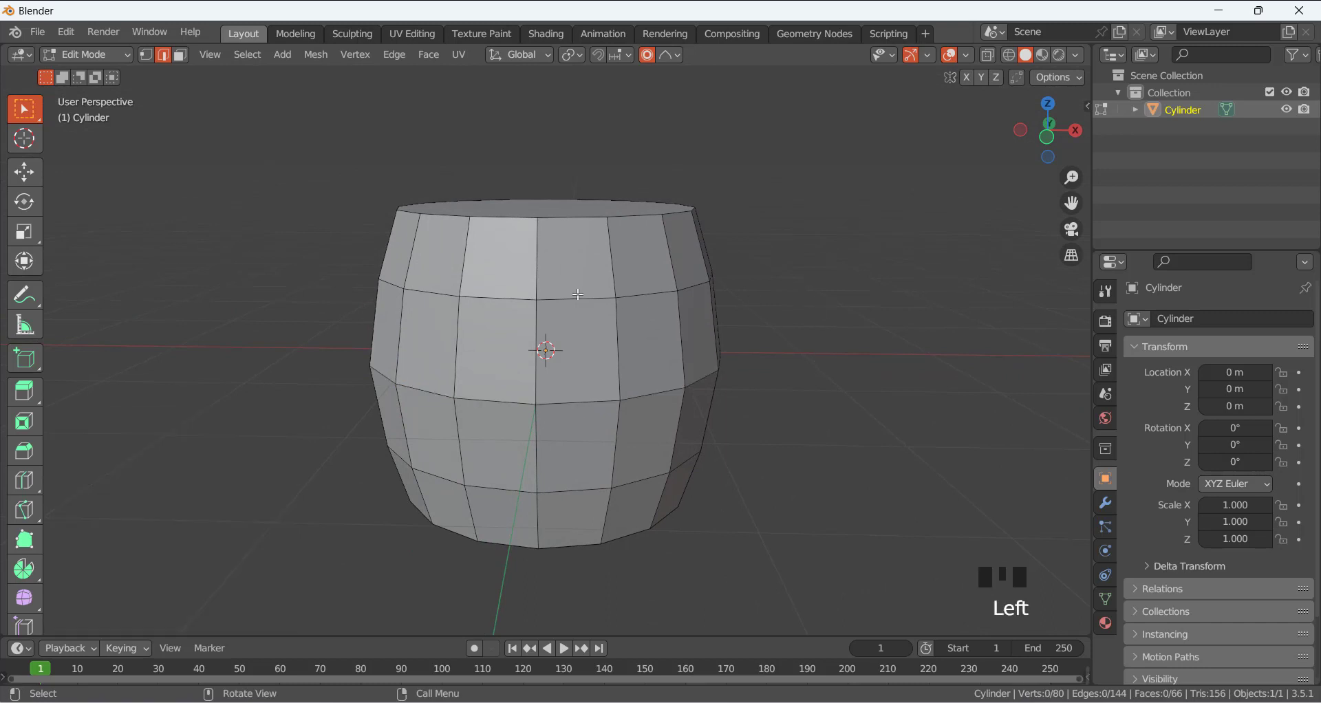
# Turn off proportional editing and select all three horizontal edge loops around the barrel's side
pyautogui.click(650, 60)
pyautogui.moveTo(673, 211); pyautogui.dragTo(648, 294, button='middle')
pyautogui.click(568, 323)
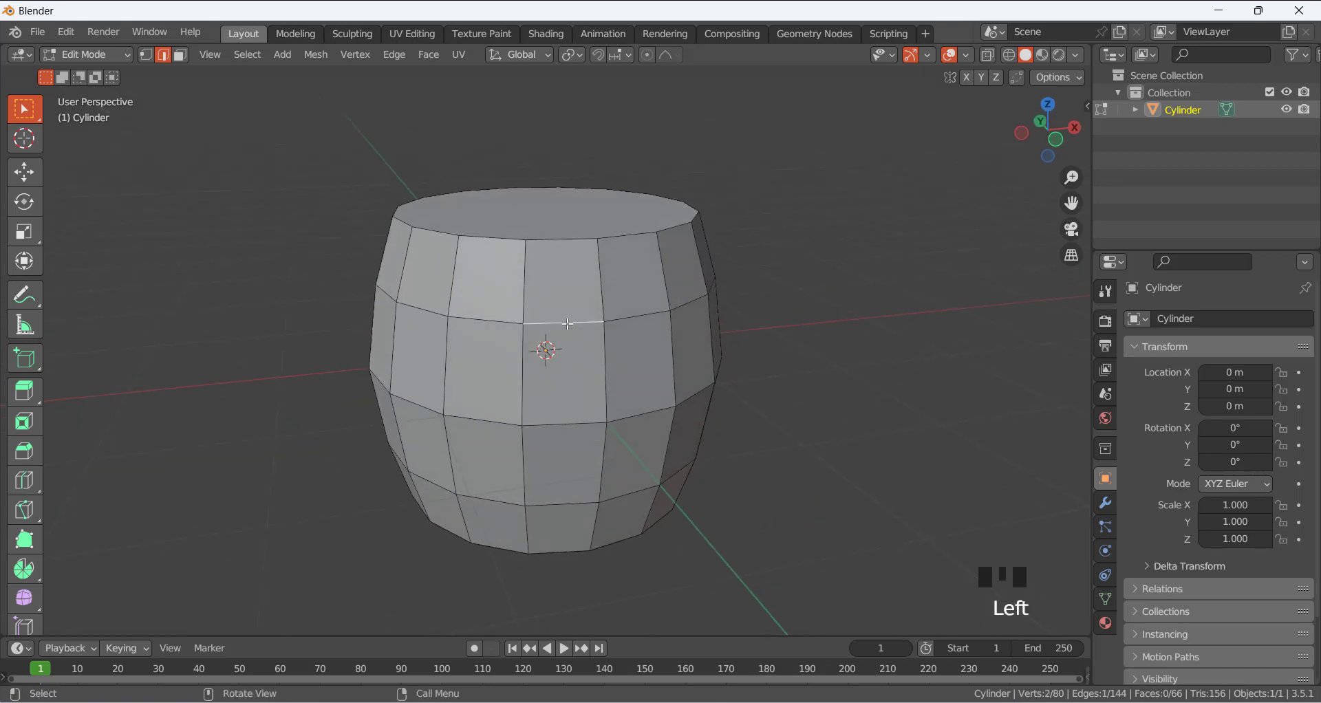
pyautogui.keyDown('alt'); pyautogui.click(568, 323); pyautogui.keyUp('alt')
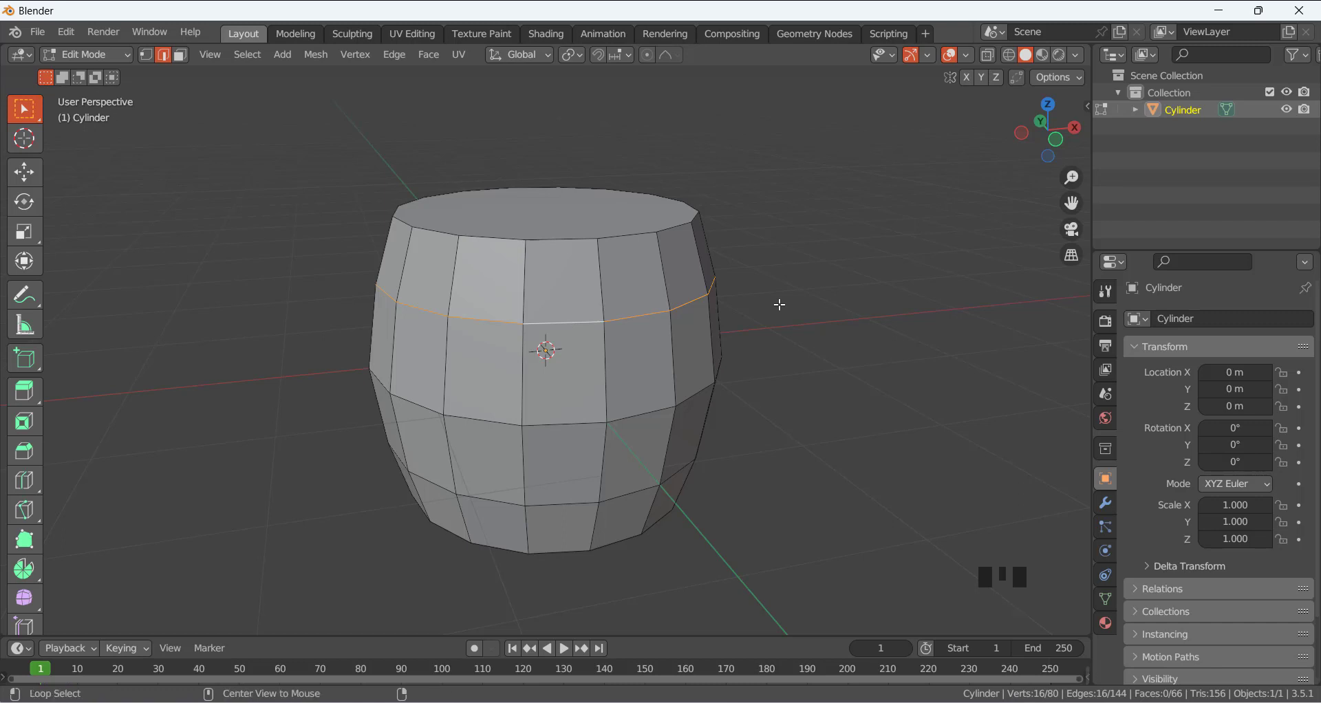
pyautogui.keyDown('alt'); pyautogui.keyDown('shift'); pyautogui.click(588, 425); pyautogui.keyUp('shift'); pyautogui.keyUp('alt')
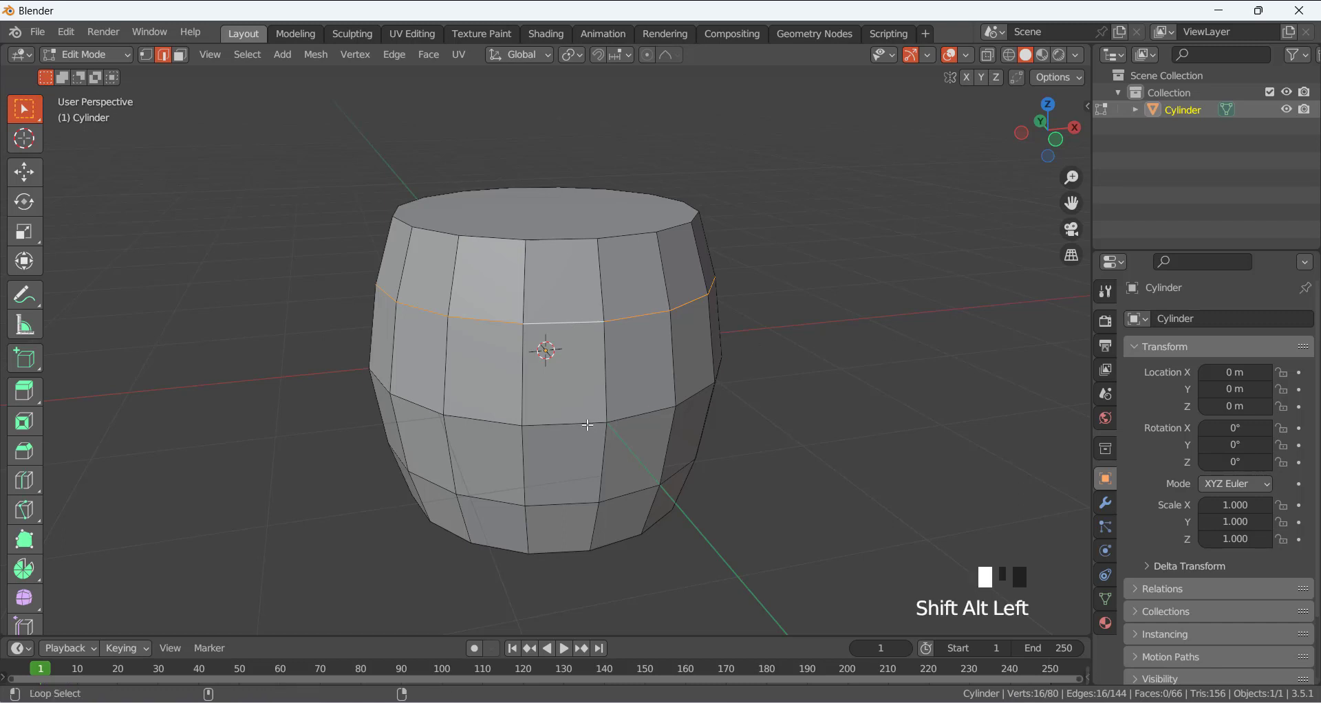
pyautogui.keyDown('alt'); pyautogui.keyDown('shift'); pyautogui.click(576, 505); pyautogui.keyUp('shift'); pyautogui.keyUp('alt')
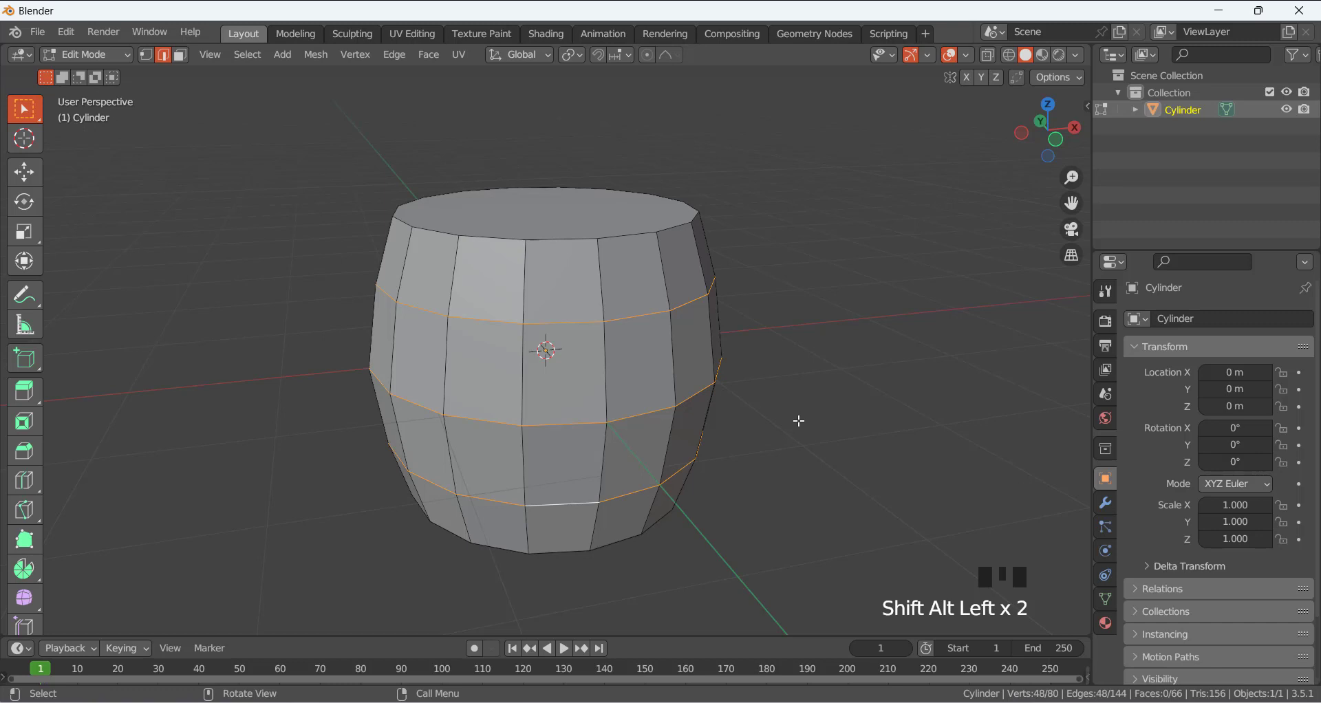
# Bevel the three selected edge loops into bands with a width of about 0.183 m and one segment
pyautogui.press('ctrl')
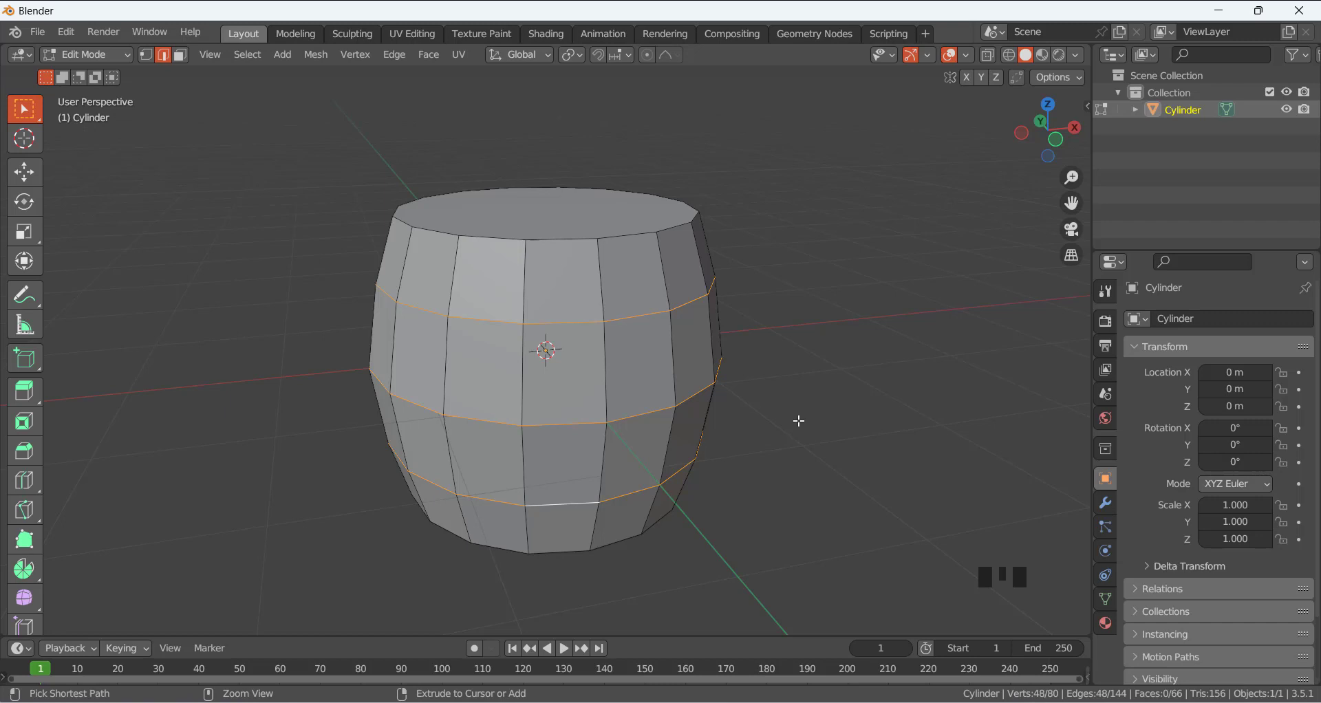
pyautogui.hotkey('ctrl', 'b')
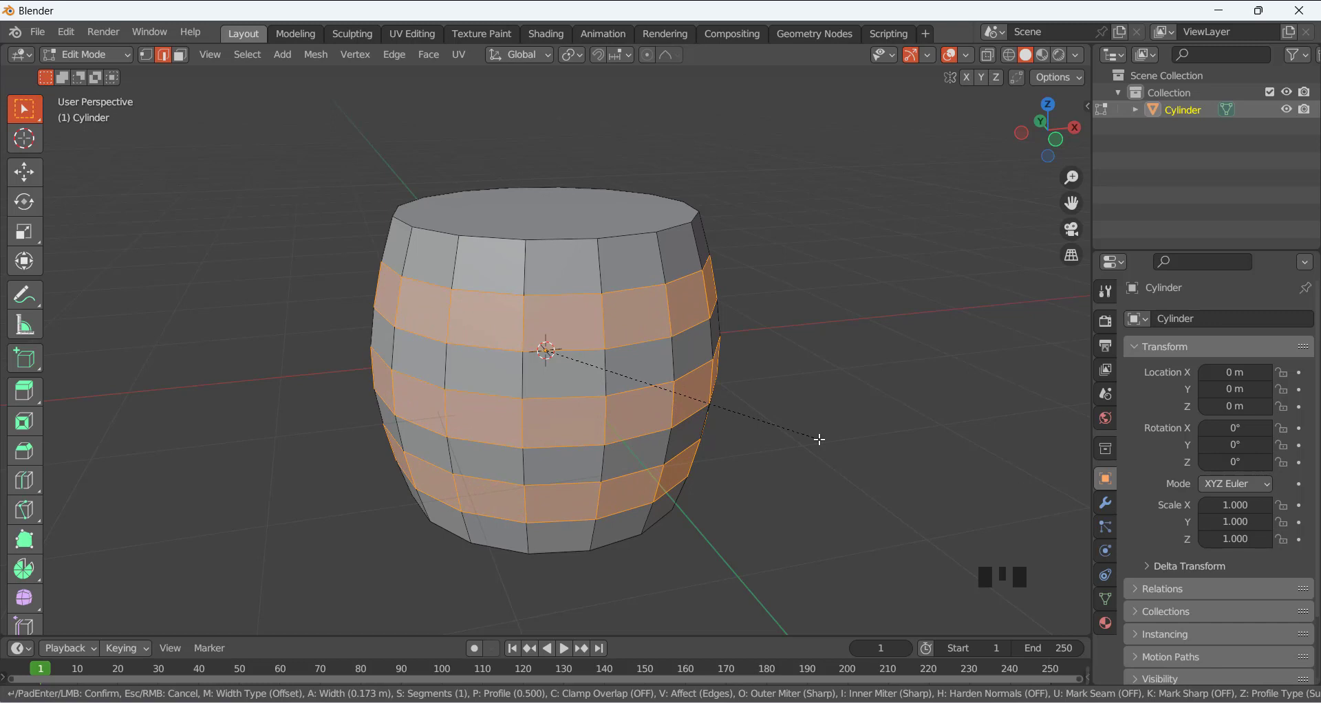
pyautogui.scroll(4, 820, 439)
pyautogui.scroll(-1, 819, 439)
pyautogui.scroll(-2, 820, 440)
pyautogui.scroll(-1, 819, 439)
pyautogui.click(822, 438)
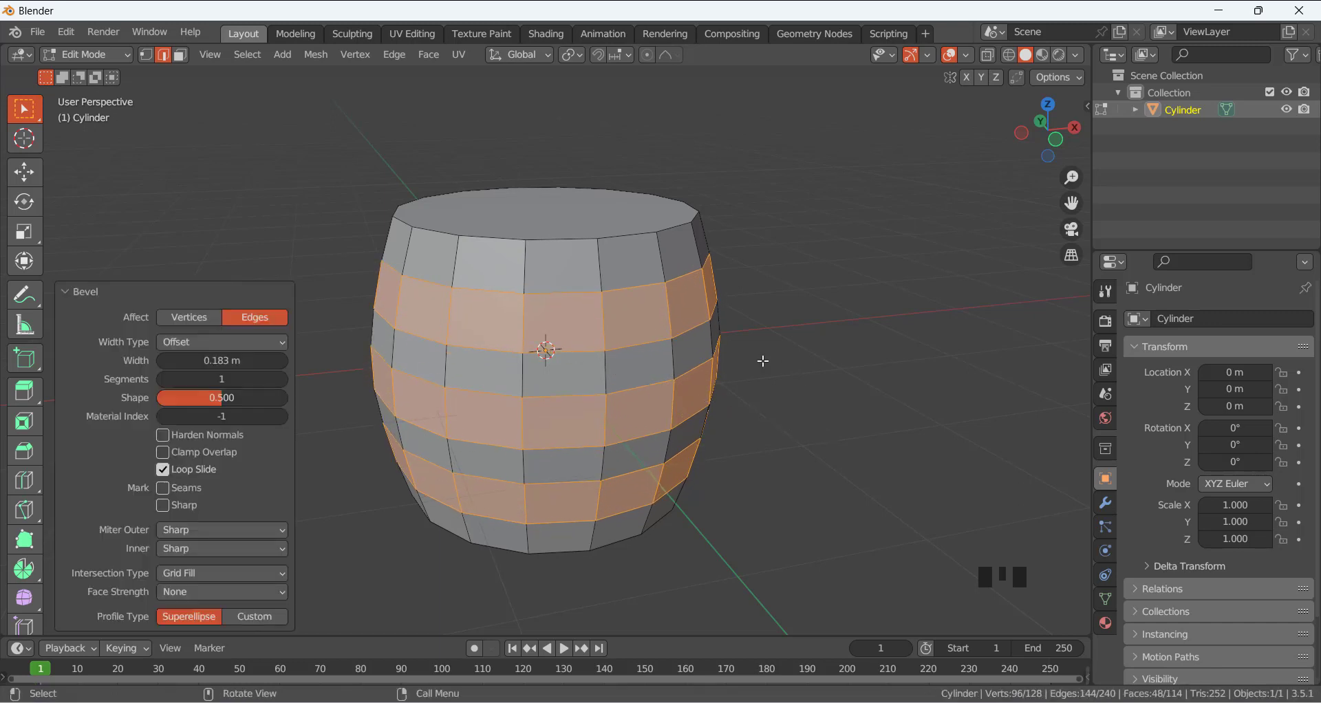
pyautogui.moveTo(762, 360)
pyautogui.mouseDown(button='middle')
pyautogui.moveTo(764, 307)
pyautogui.moveTo(744, 372)
pyautogui.mouseUp(button='middle')
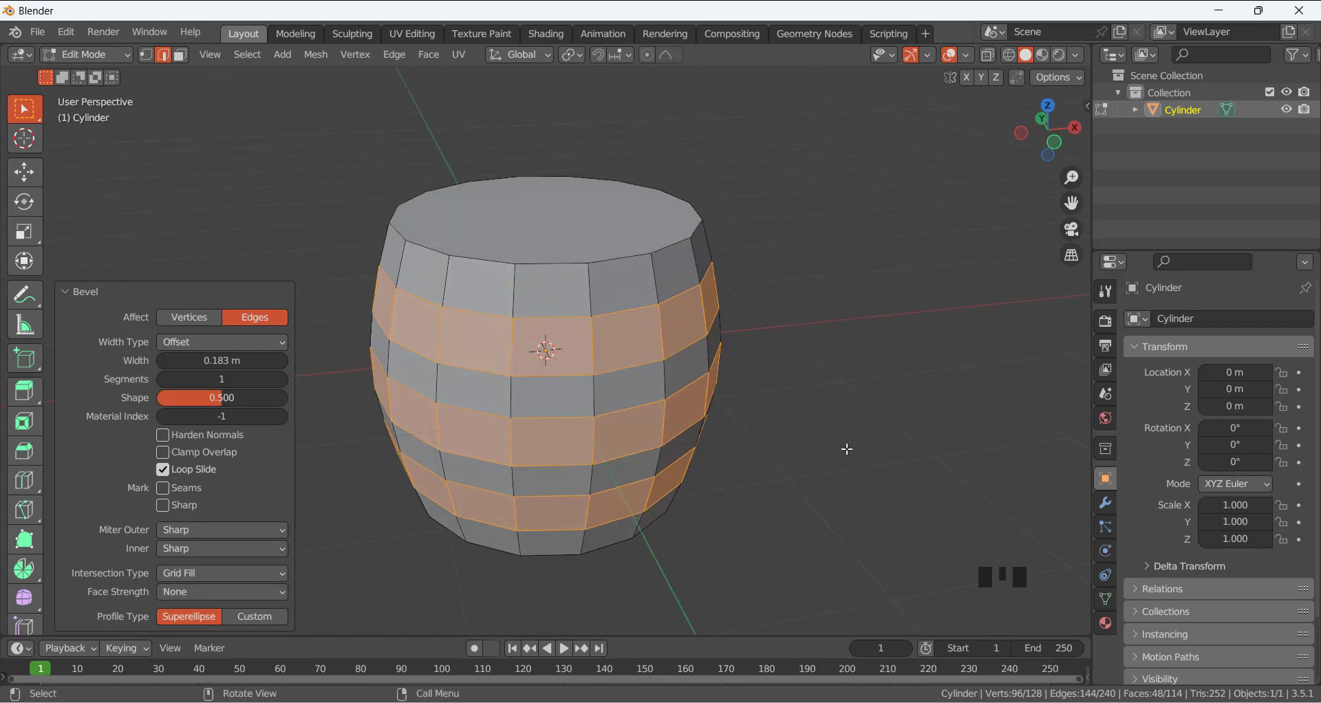
# Extrude the three bands in place, fatten them outward by about 0.066 m, and return to Object Mode
pyautogui.press('e')
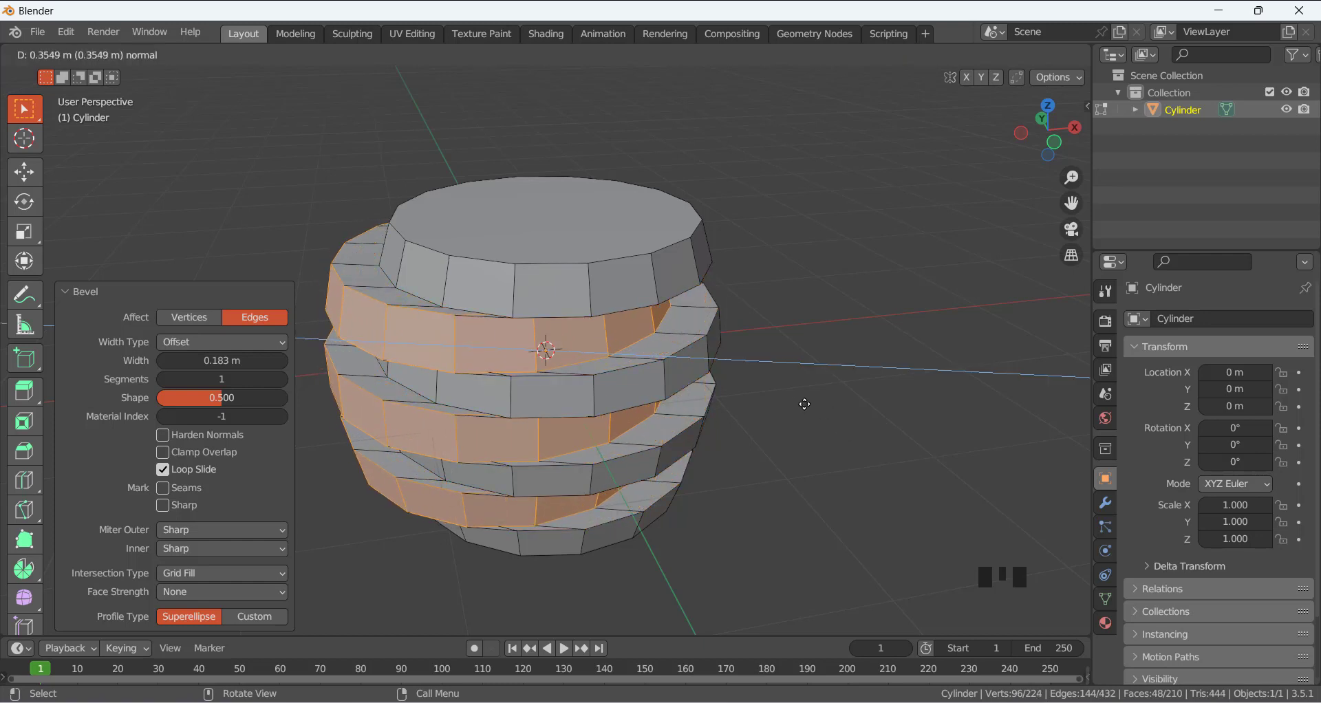
pyautogui.rightClick(805, 404)
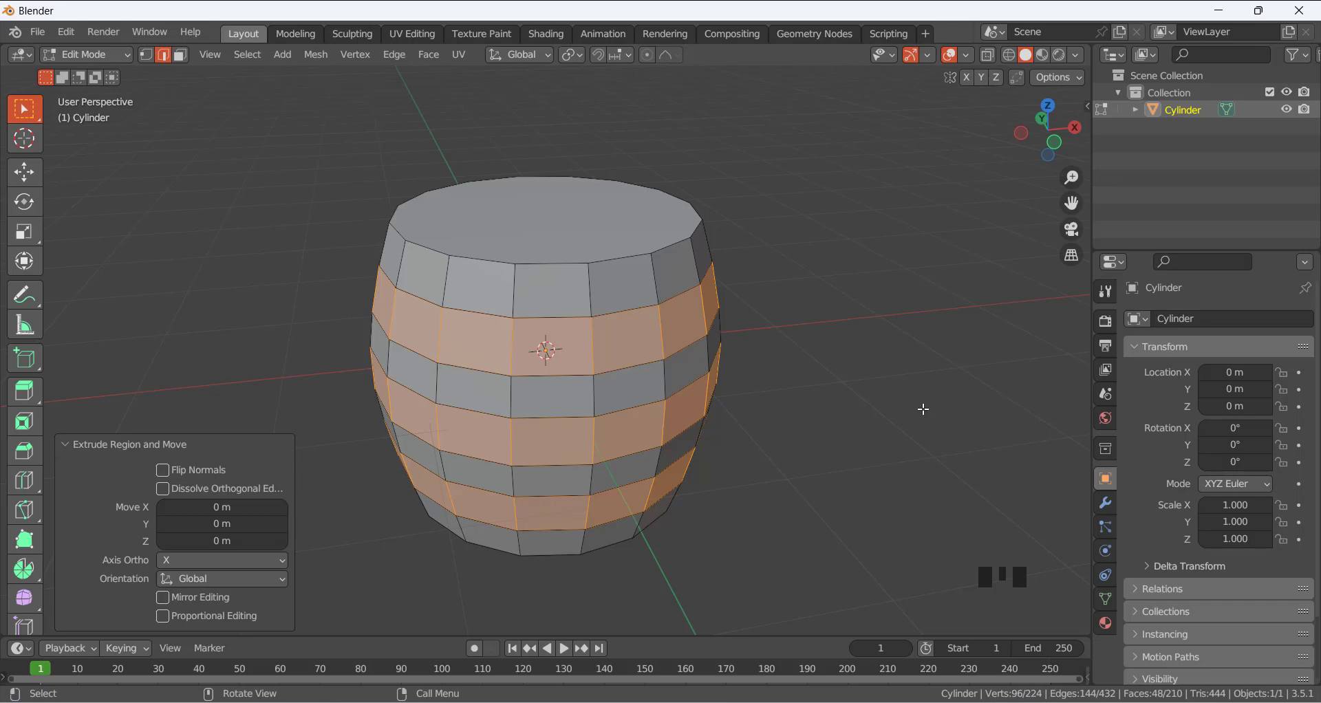
pyautogui.hotkey('alt', 's')
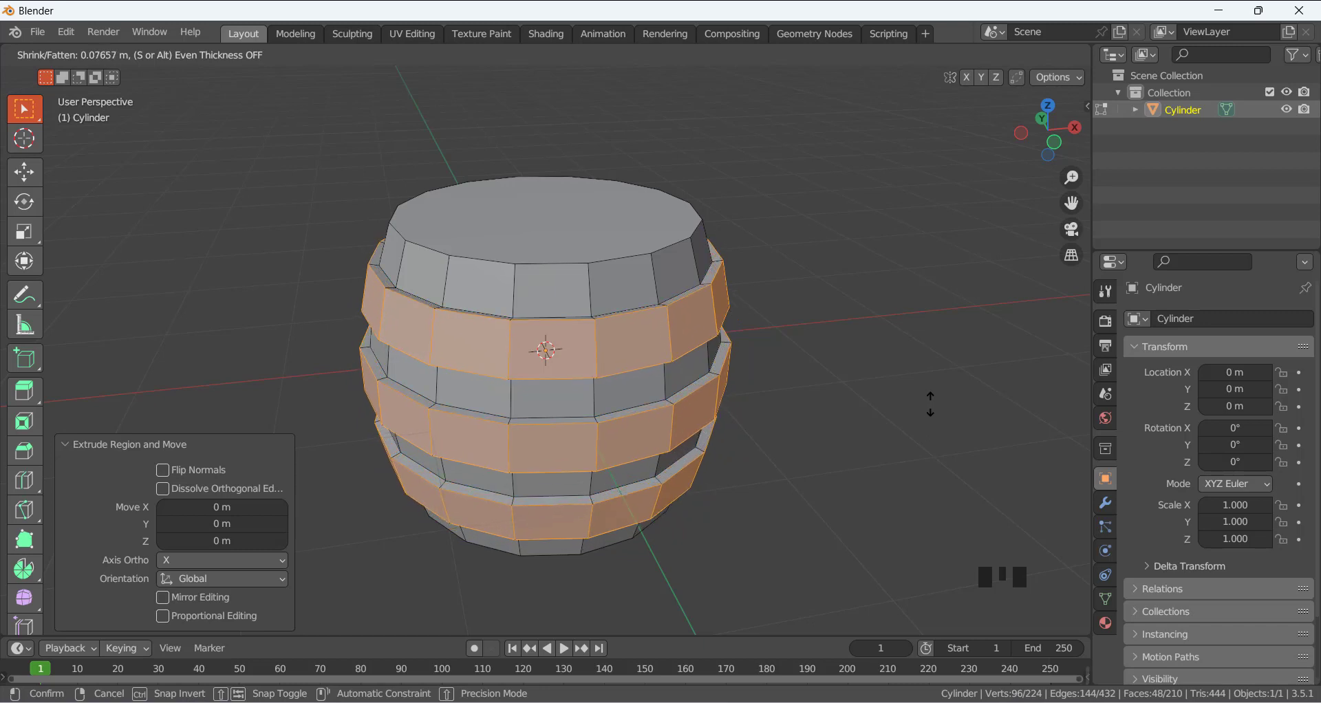
pyautogui.click(923, 410)
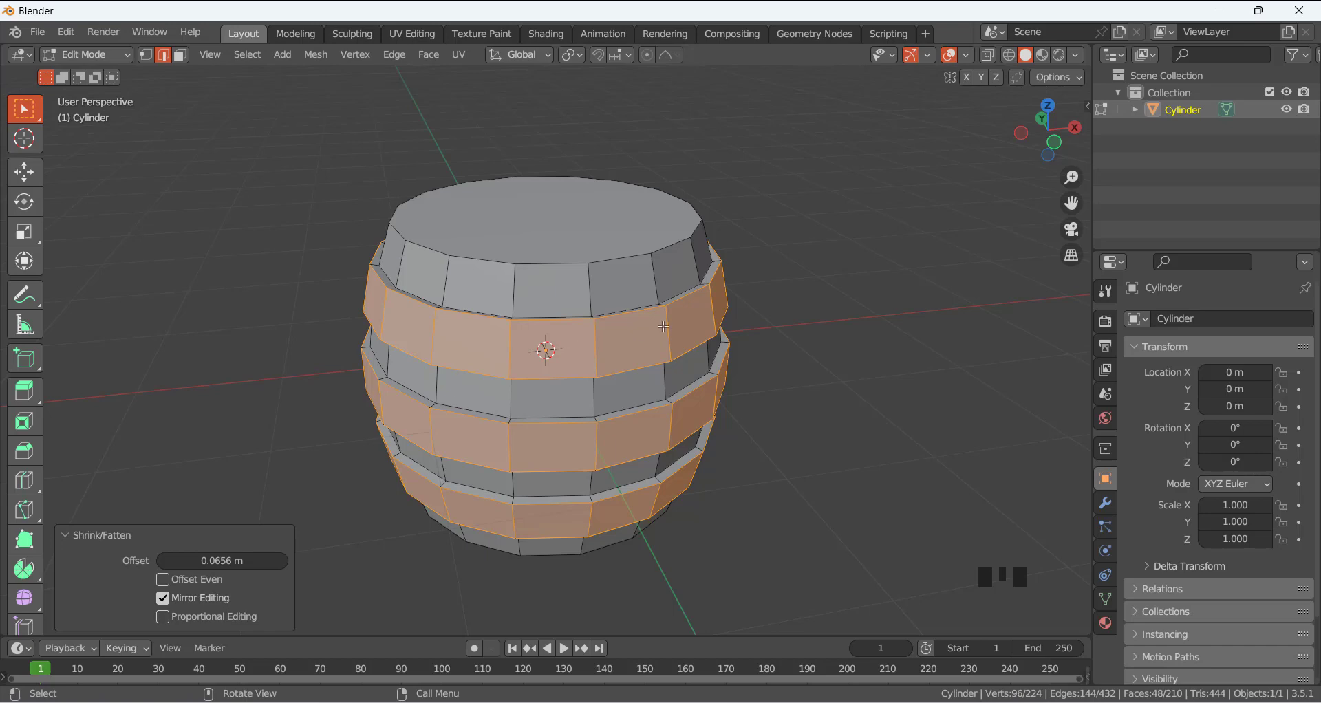
pyautogui.moveTo(592, 314); pyautogui.dragTo(627, 329, button='middle')
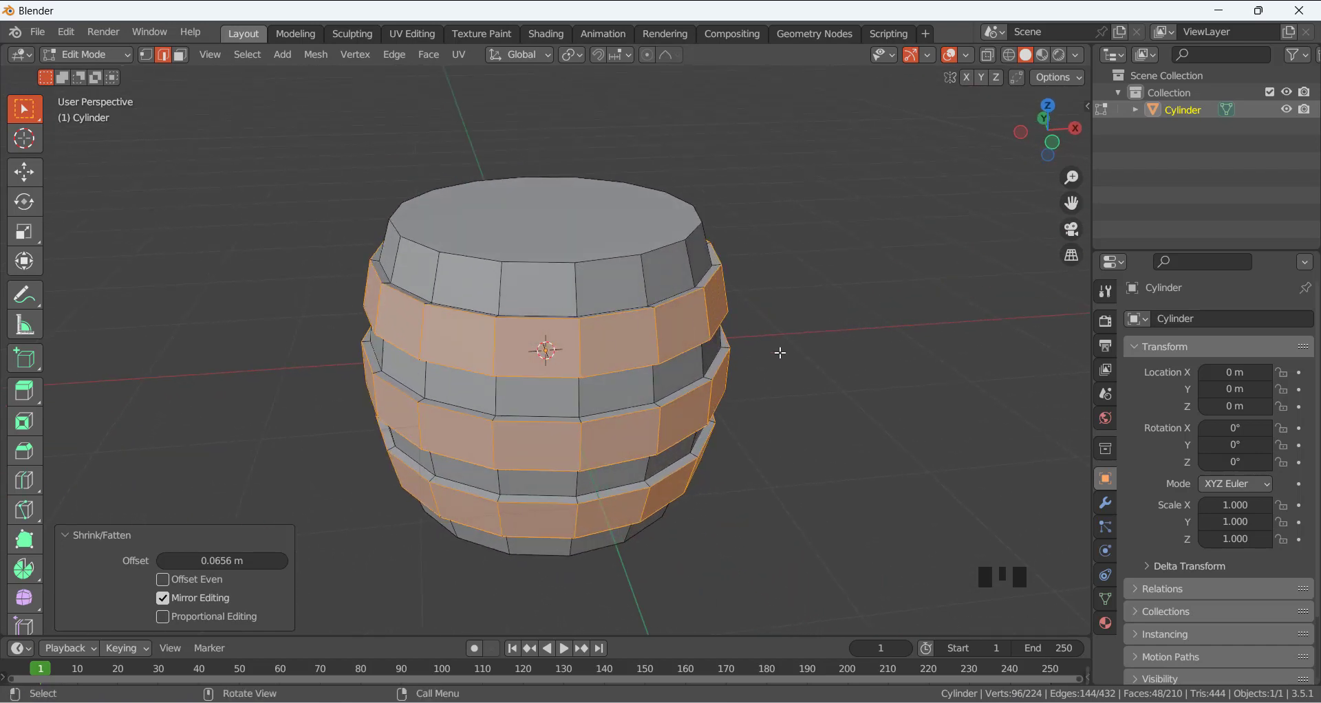
pyautogui.click(812, 322)
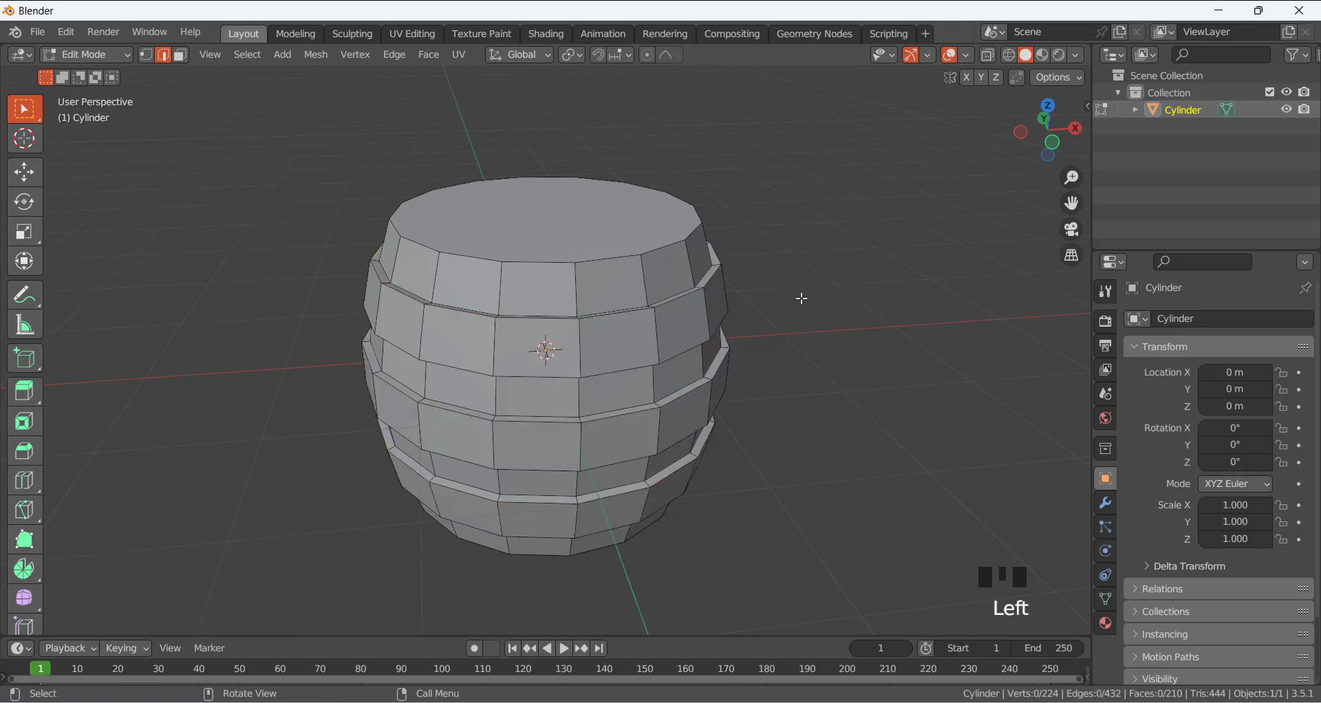
pyautogui.press('Tab')
pyautogui.moveTo(803, 296); pyautogui.dragTo(688, 294, button='middle')
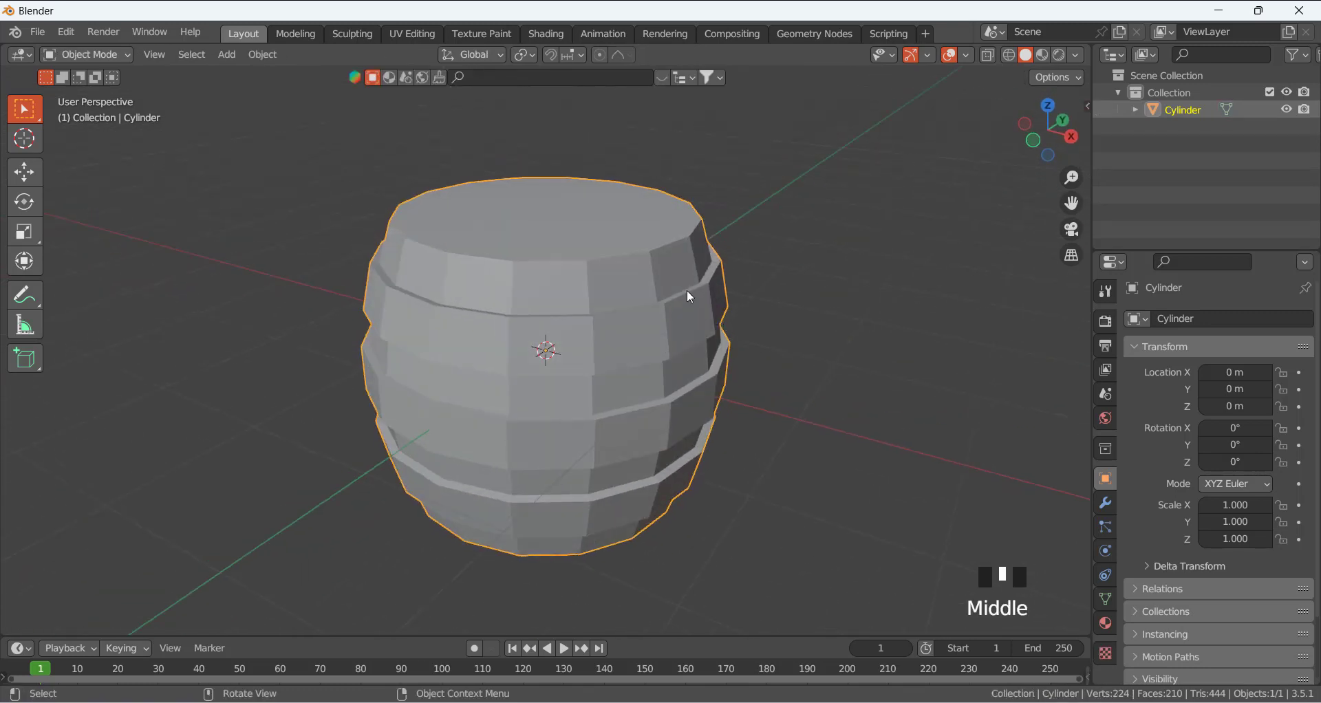
# Select the barrel's top and bottom faces in face selection mode and inset both by about 0.25 m
pyautogui.press('Tab')
pyautogui.click(572, 215)
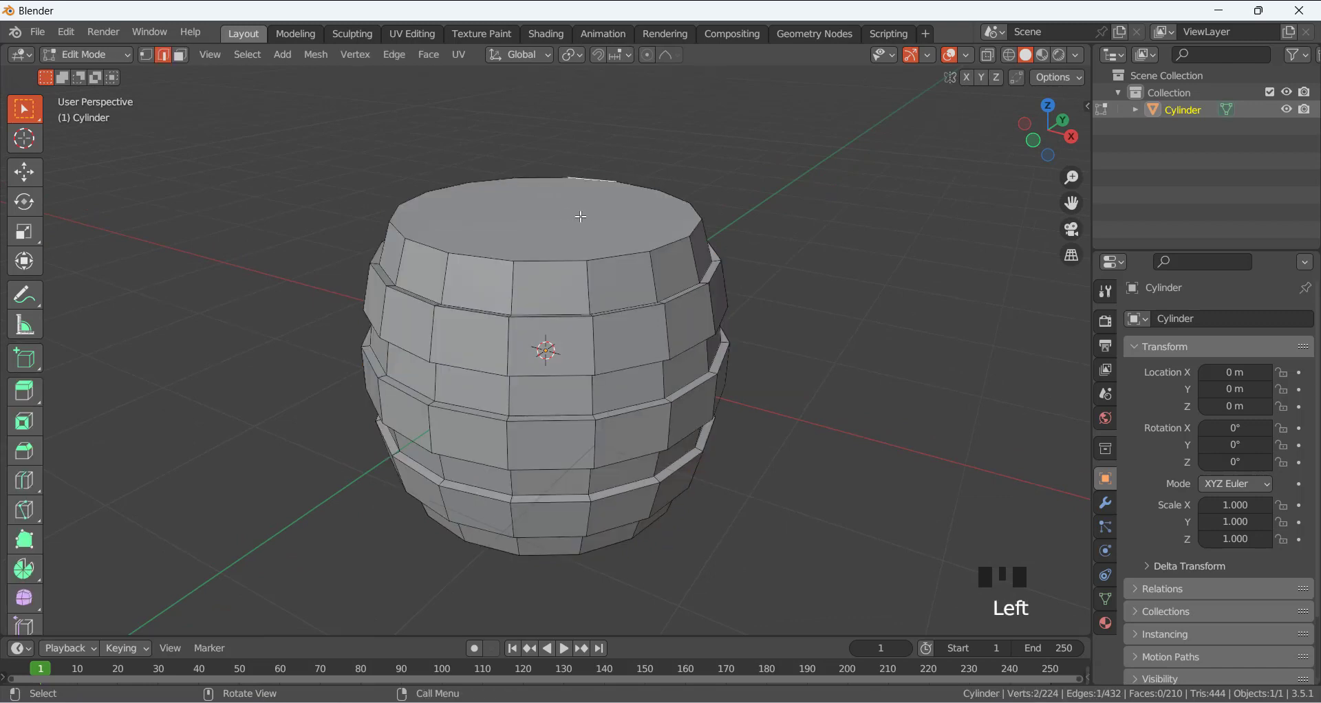
pyautogui.click(208, 55)
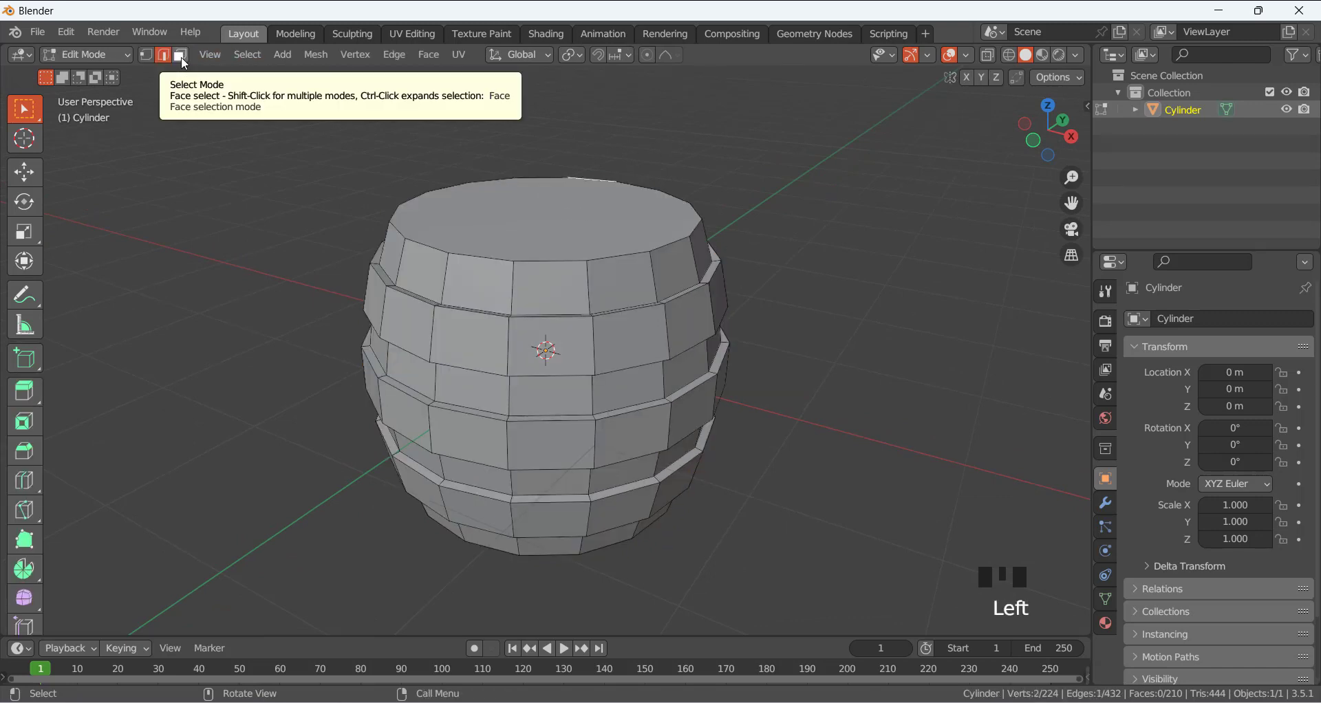
pyautogui.click(180, 57)
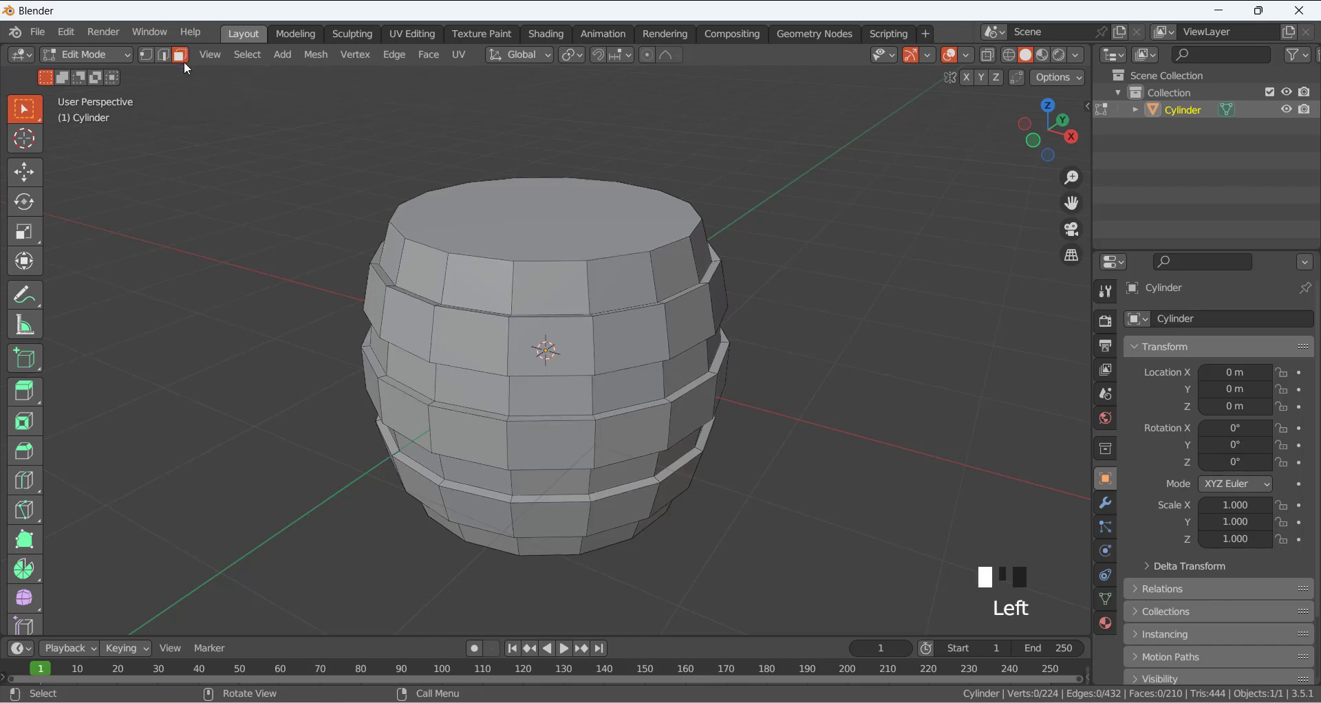
pyautogui.click(518, 212)
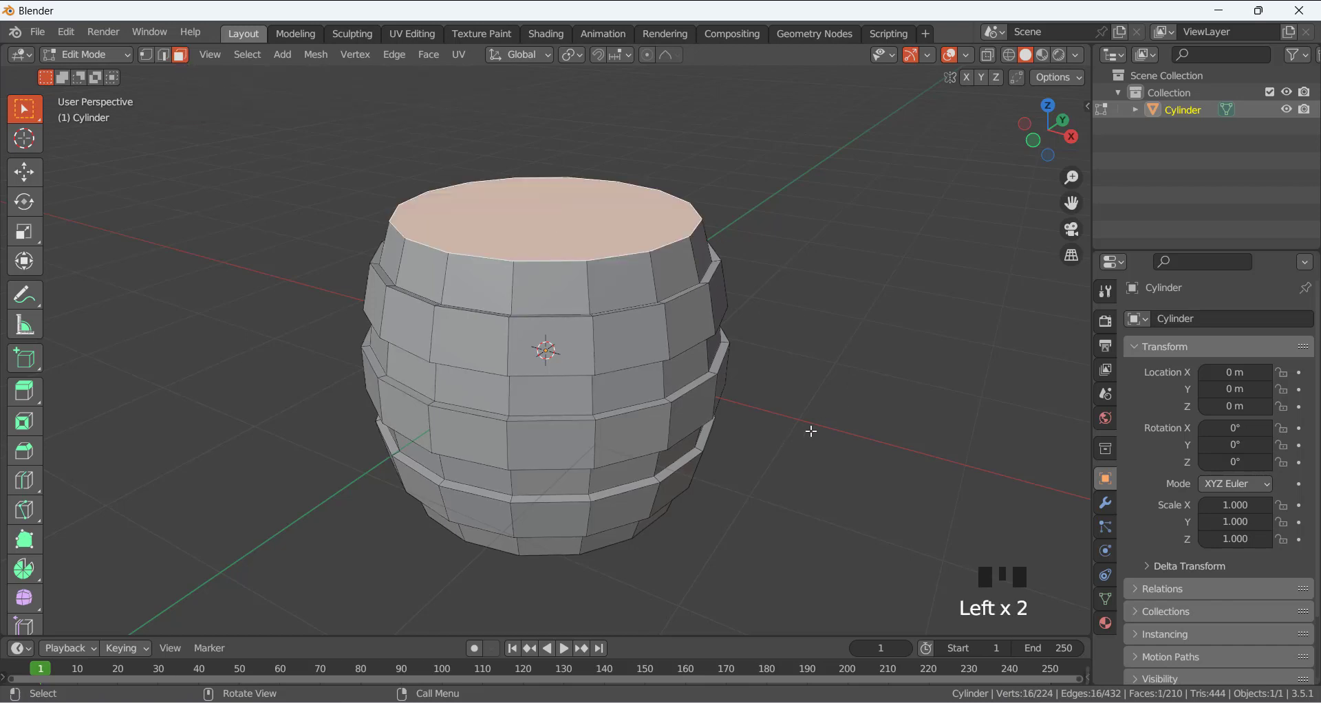
pyautogui.moveTo(812, 432); pyautogui.dragTo(802, 510, button='middle')
pyautogui.keyDown('shift'); pyautogui.click(629, 385); pyautogui.keyUp('shift')
pyautogui.press('i')
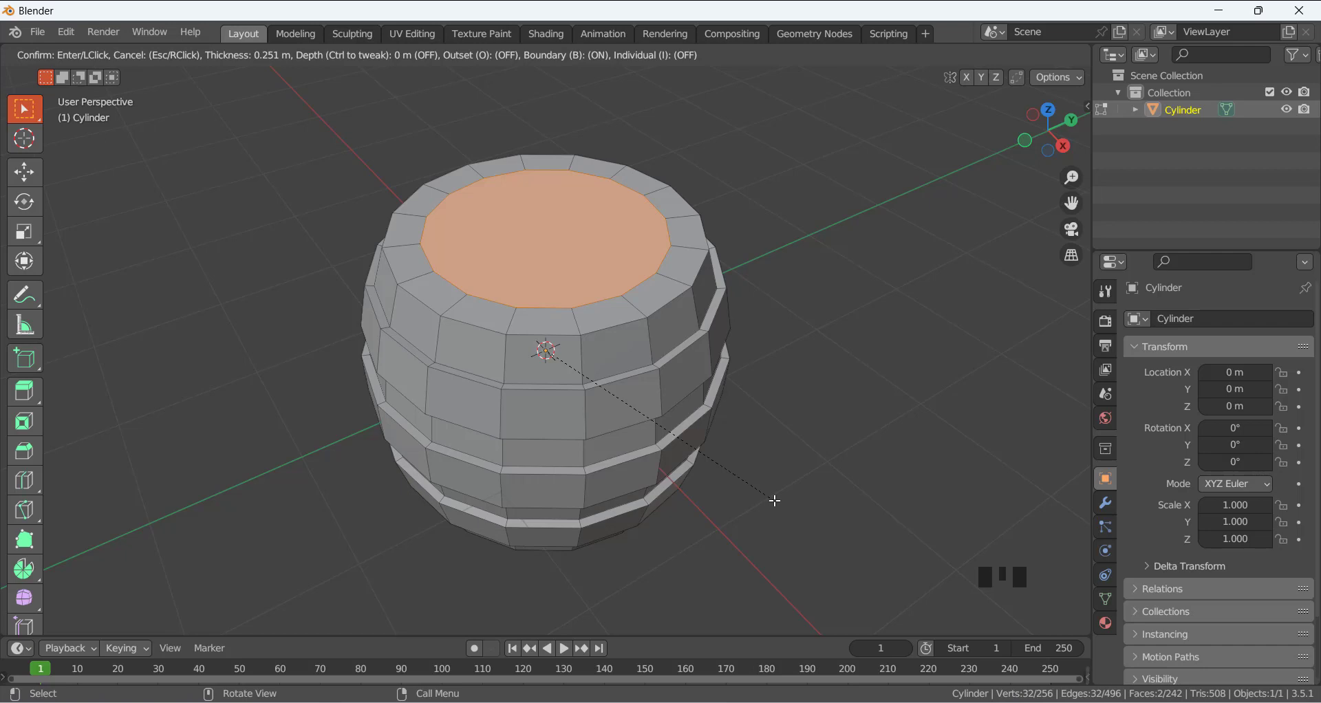
pyautogui.click(775, 501)
# Confirm the inset, select only the barrel's inner top face and extrude it inward to recess the top
pyautogui.moveTo(785, 448); pyautogui.dragTo(731, 437, button='middle')
pyautogui.click(731, 437)
pyautogui.click(599, 234)
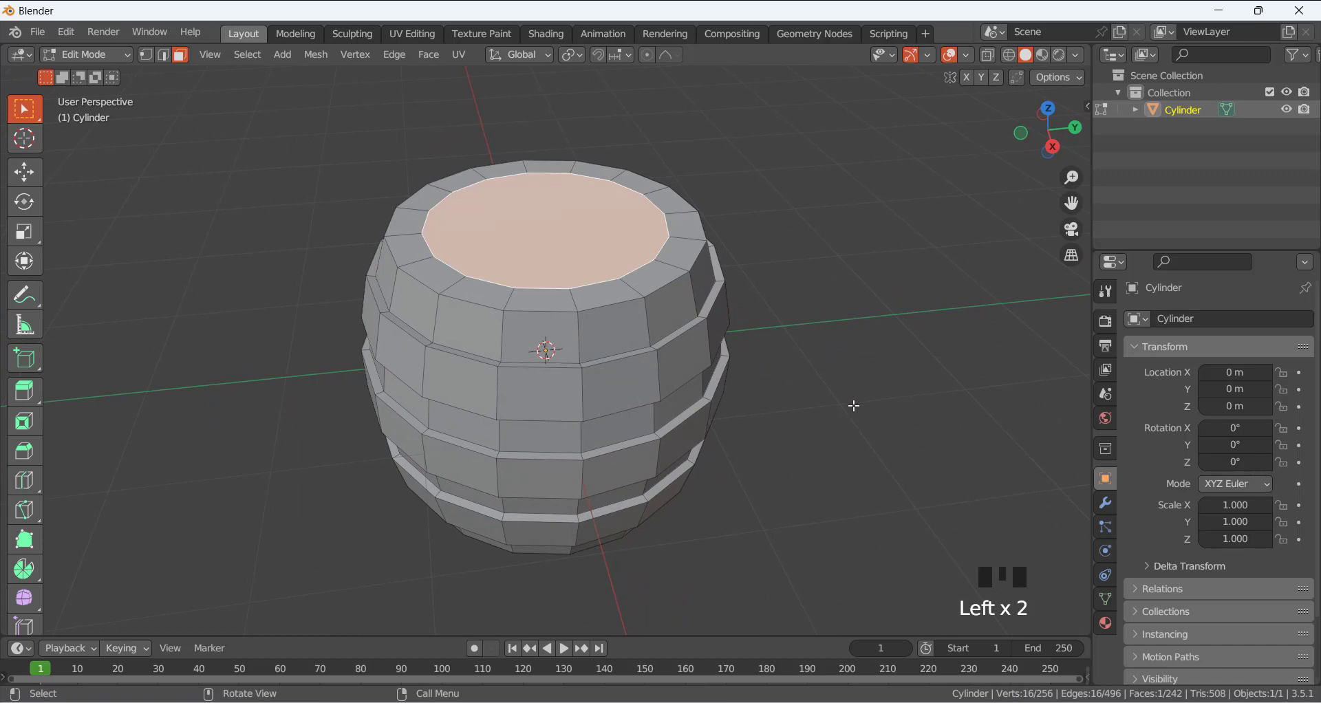
pyautogui.press('e')
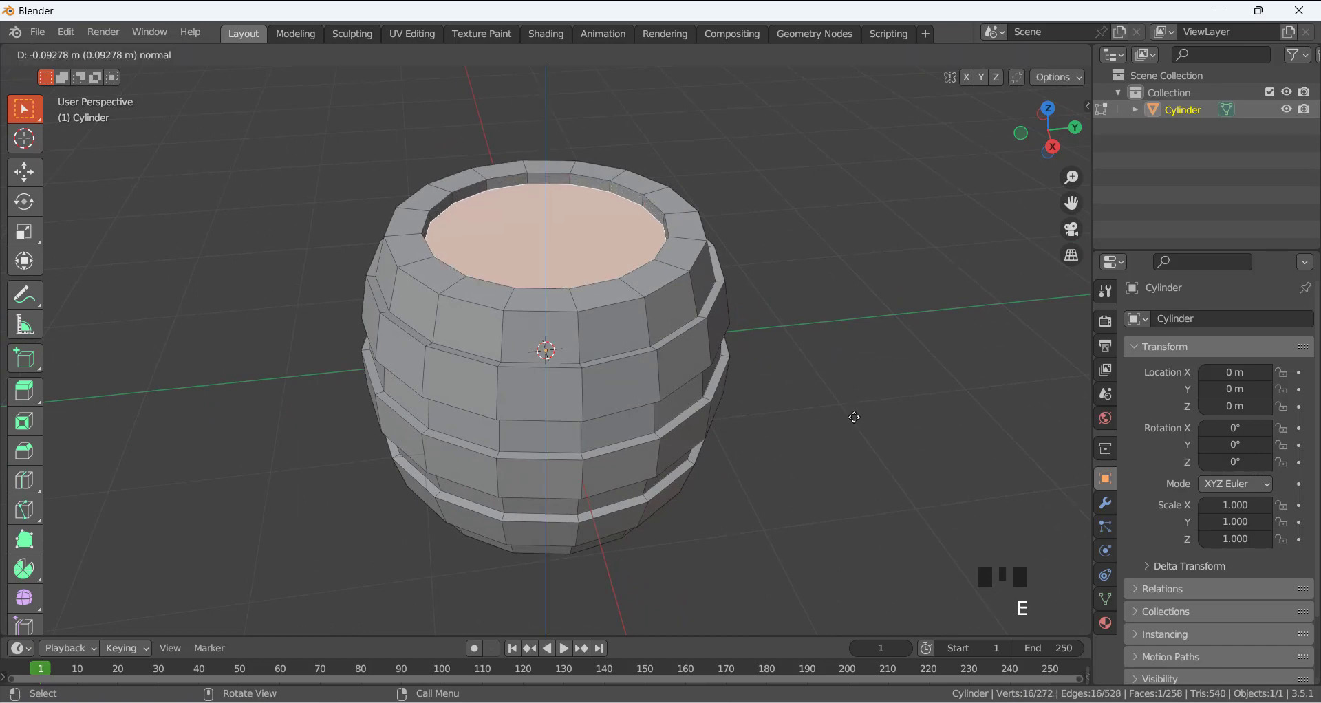
pyautogui.click(857, 433)
# Extrude the barrel's inset bottom face inward to recess the underside, and return to Object Mode
pyautogui.moveTo(856, 432); pyautogui.dragTo(853, 496, button='middle')
pyautogui.press('e')
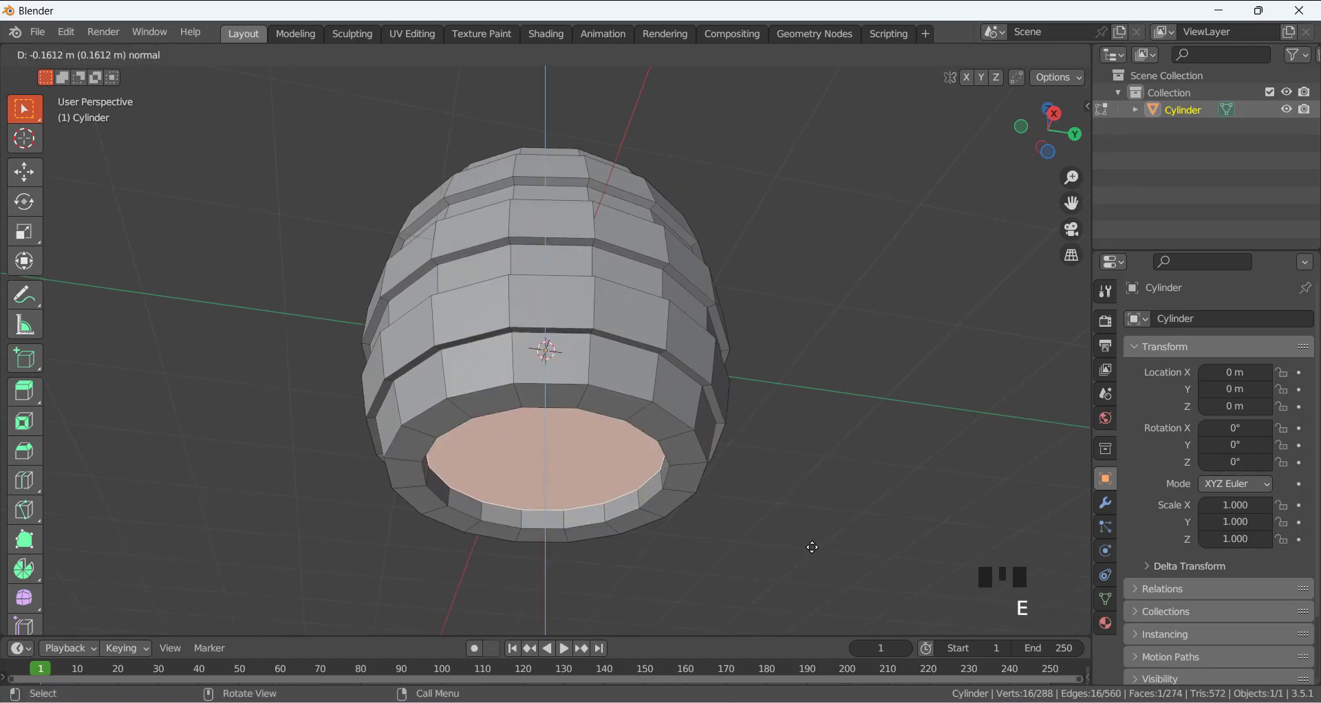
pyautogui.click(810, 523)
pyautogui.moveTo(723, 303); pyautogui.dragTo(775, 452, button='middle')
pyautogui.press('Tab')
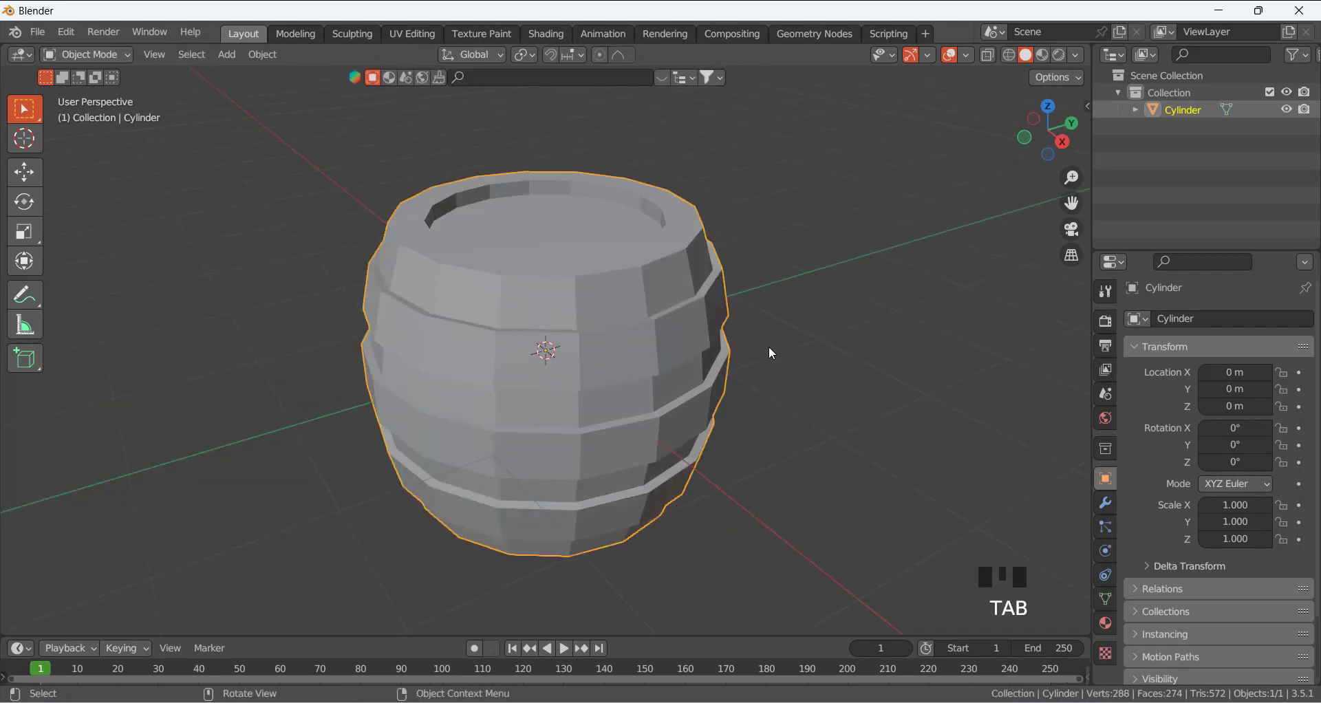
# In Edit Mode, extrude two separate faces of the barrel's top rim slightly upward to make uneven staves
pyautogui.moveTo(770, 346); pyautogui.dragTo(695, 299, button='middle')
pyautogui.click(688, 300)
pyautogui.press('Tab')
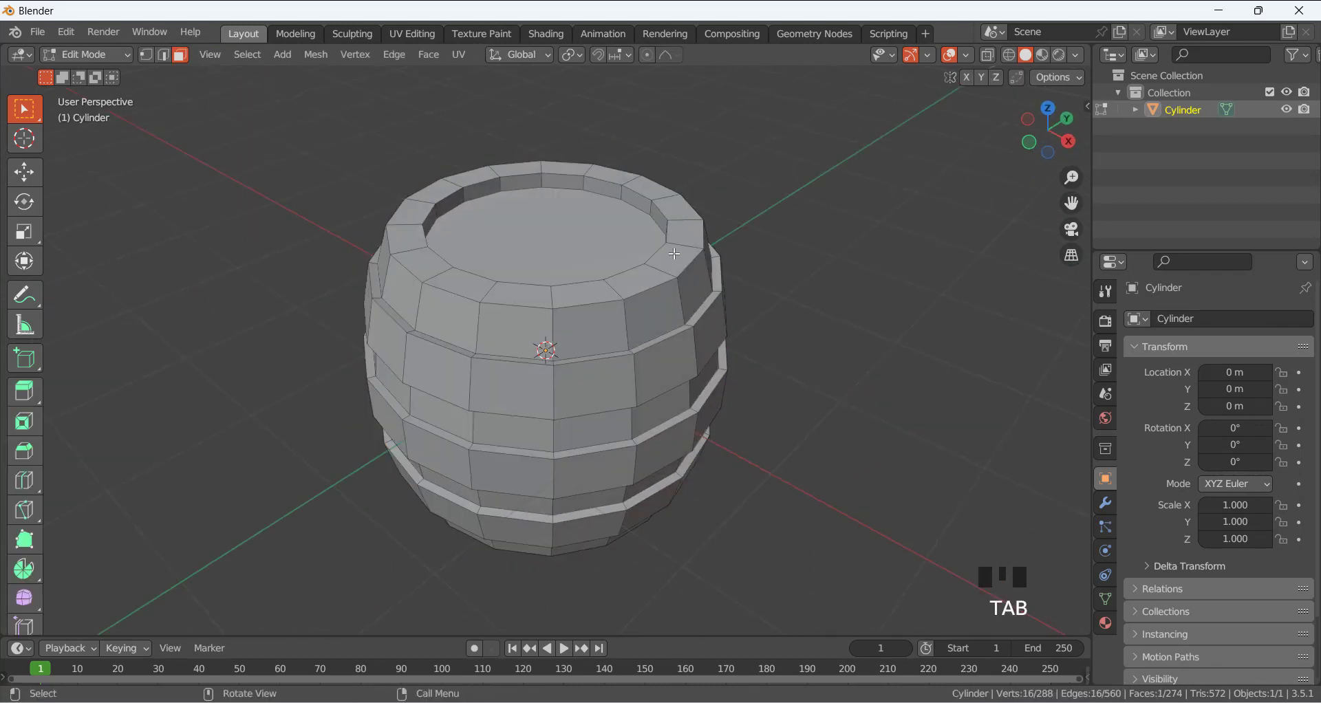
pyautogui.click(674, 258)
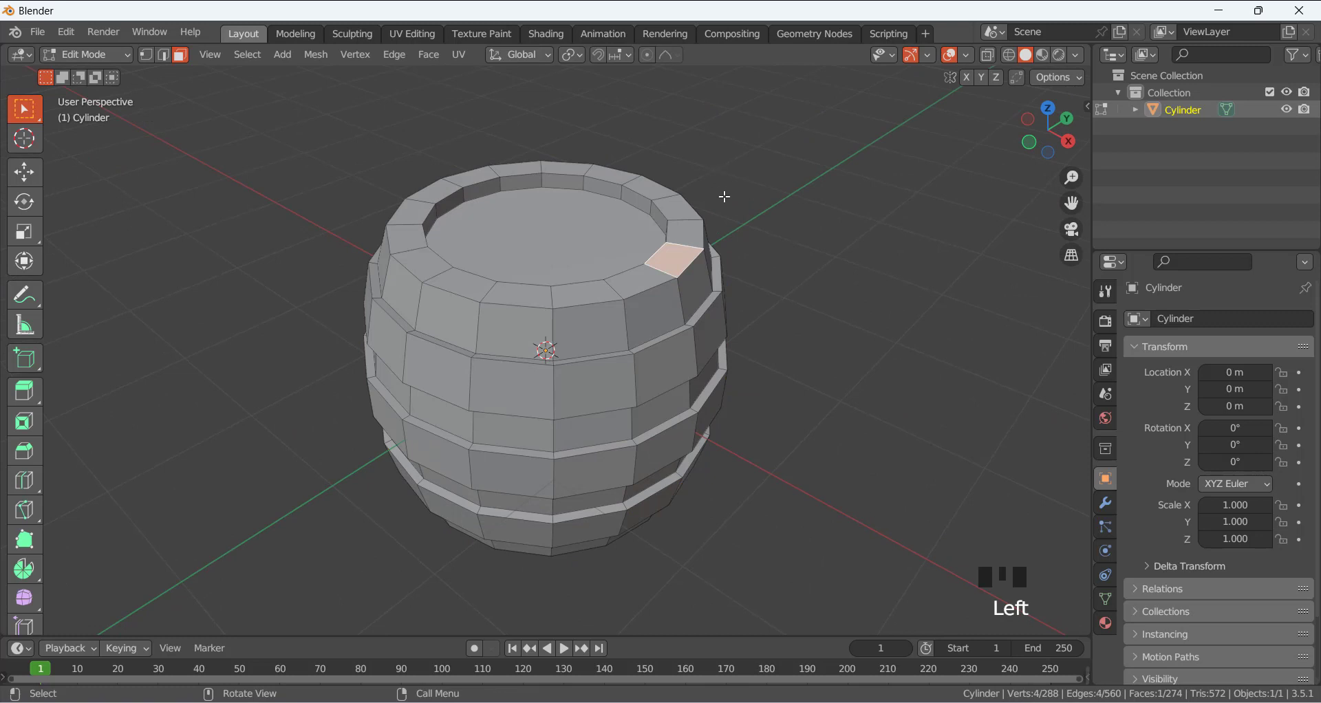
pyautogui.press('e')
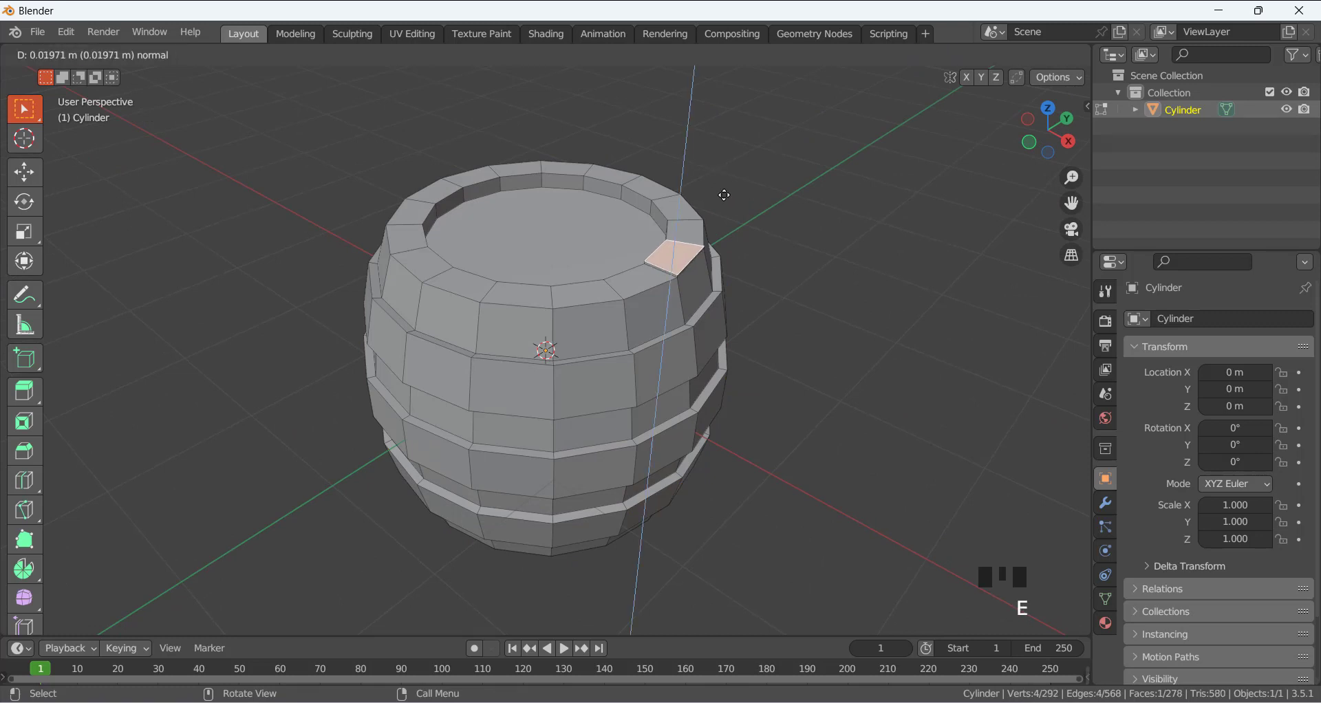
pyautogui.click(723, 192)
pyautogui.click(485, 292)
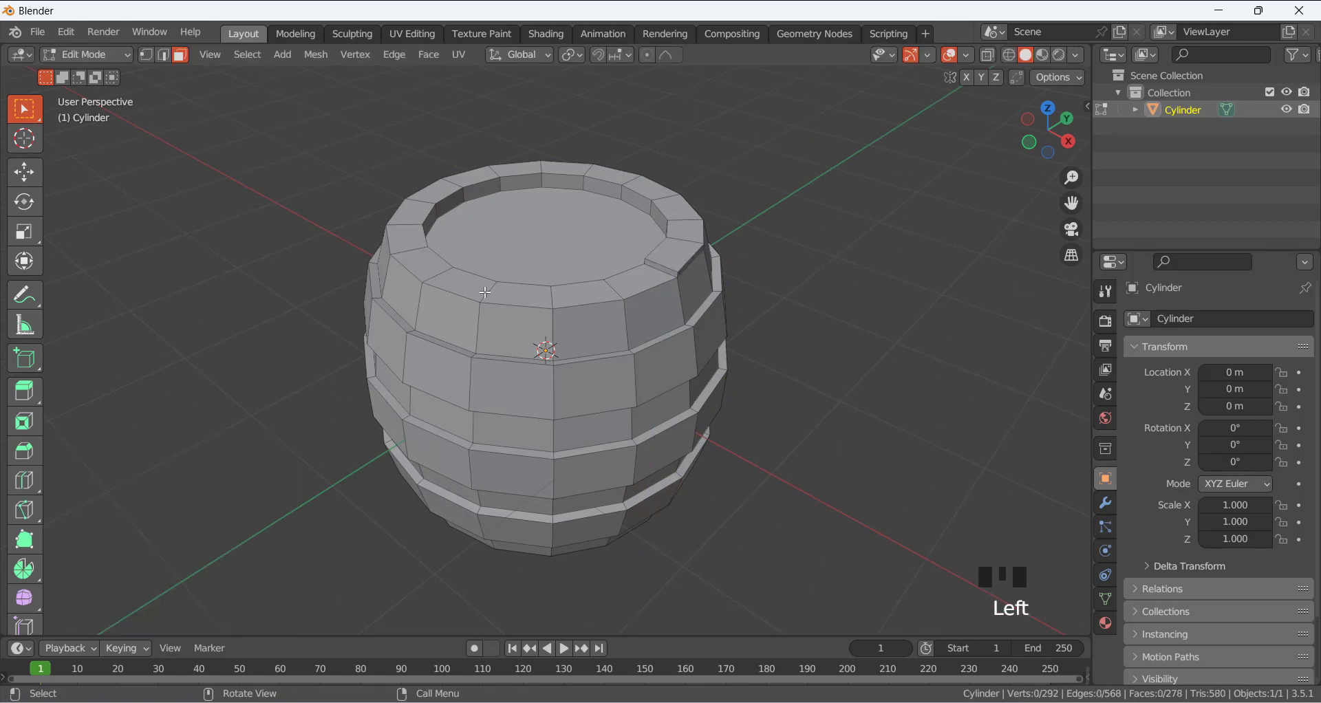
pyautogui.click(584, 292)
pyautogui.press('e')
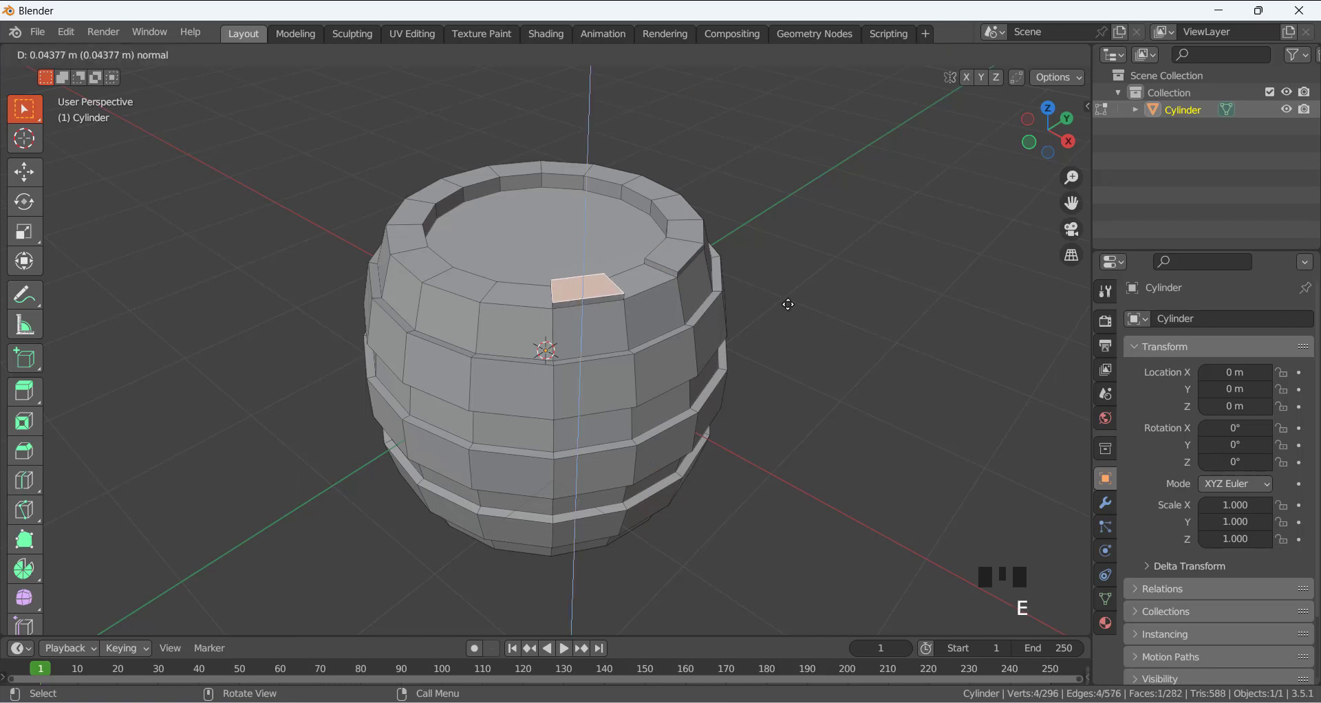
pyautogui.click(481, 275)
# Extrude two more top rim faces slightly upward, one at the front and one at the back, and return to Object Mode
pyautogui.click(413, 279)
pyautogui.press('e')
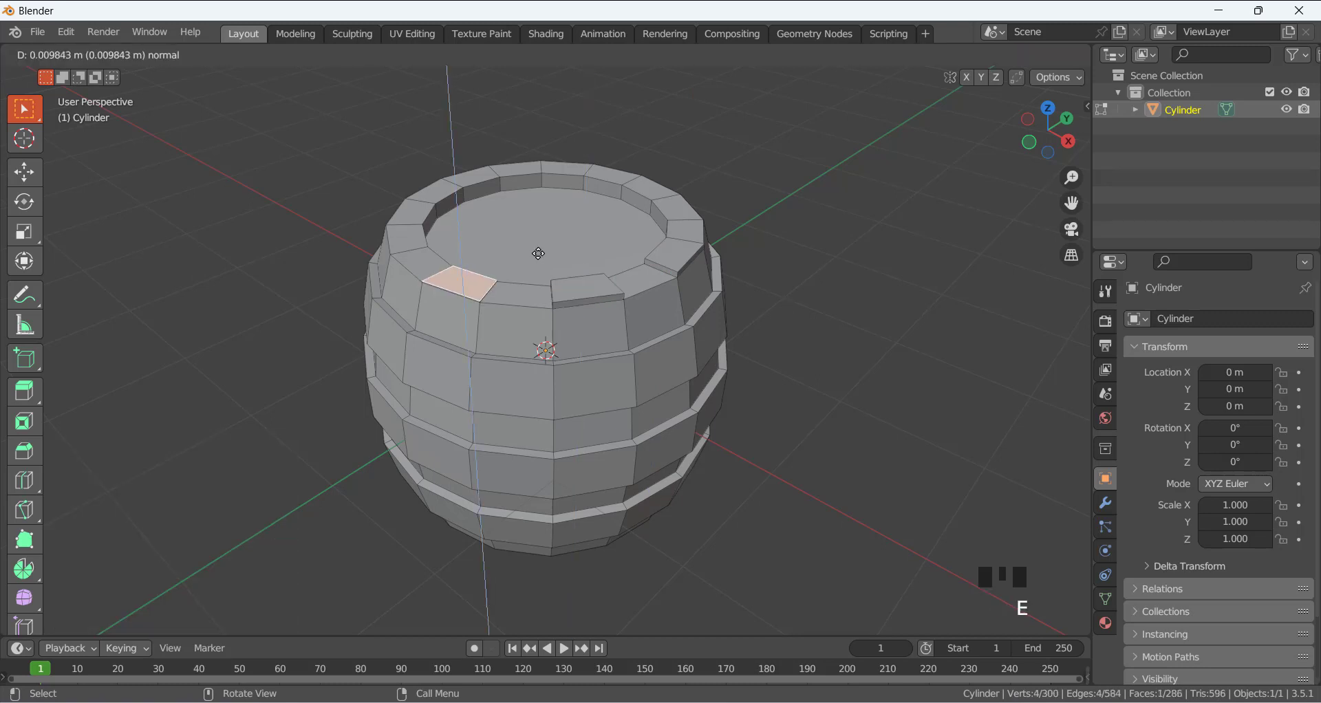
pyautogui.click(539, 252)
pyautogui.click(585, 171)
pyautogui.press('e')
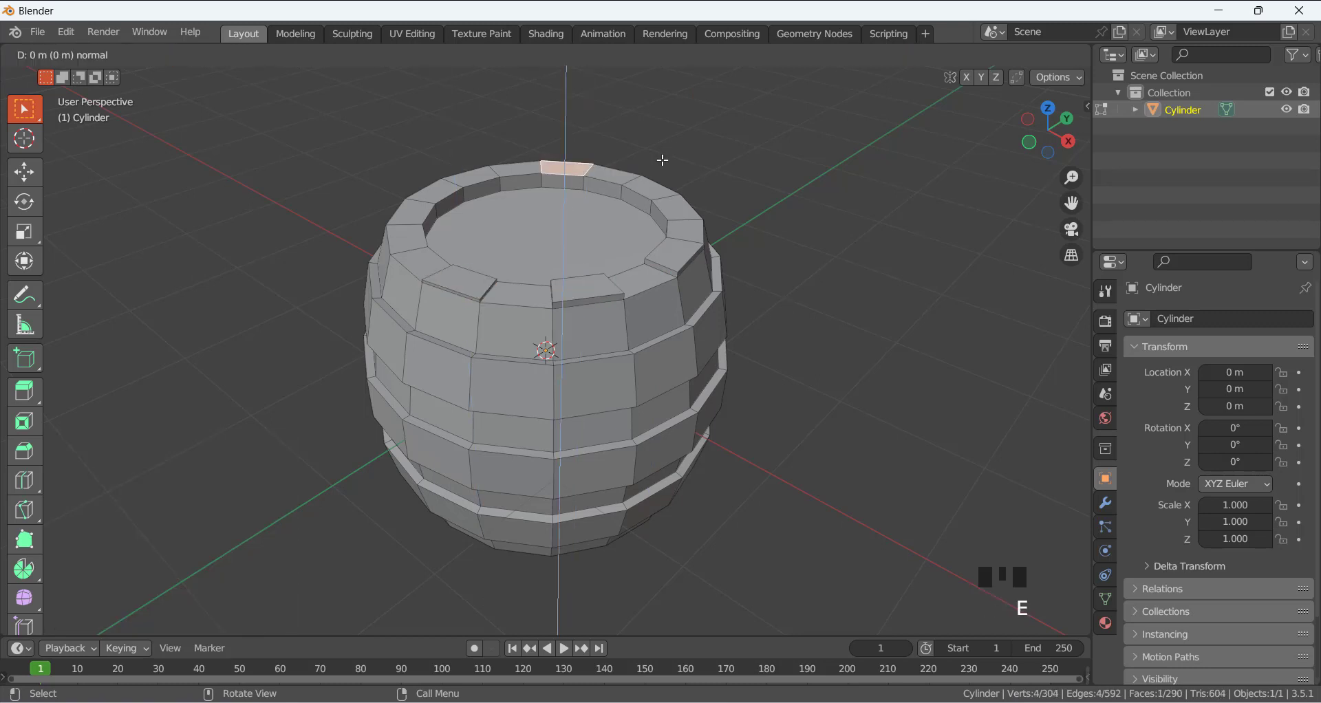
pyautogui.click(732, 167)
pyautogui.click(732, 168)
pyautogui.moveTo(732, 168); pyautogui.dragTo(711, 191, button='middle')
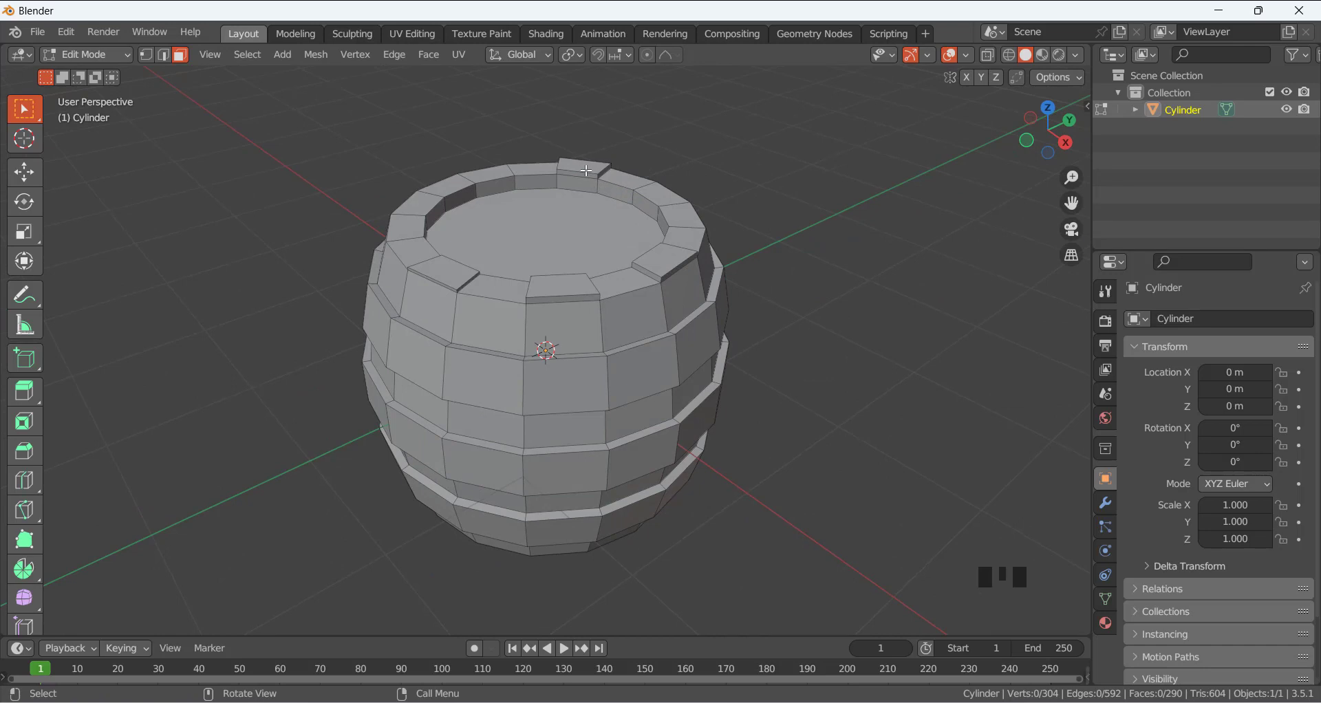
pyautogui.moveTo(565, 248); pyautogui.dragTo(603, 236, button='middle')
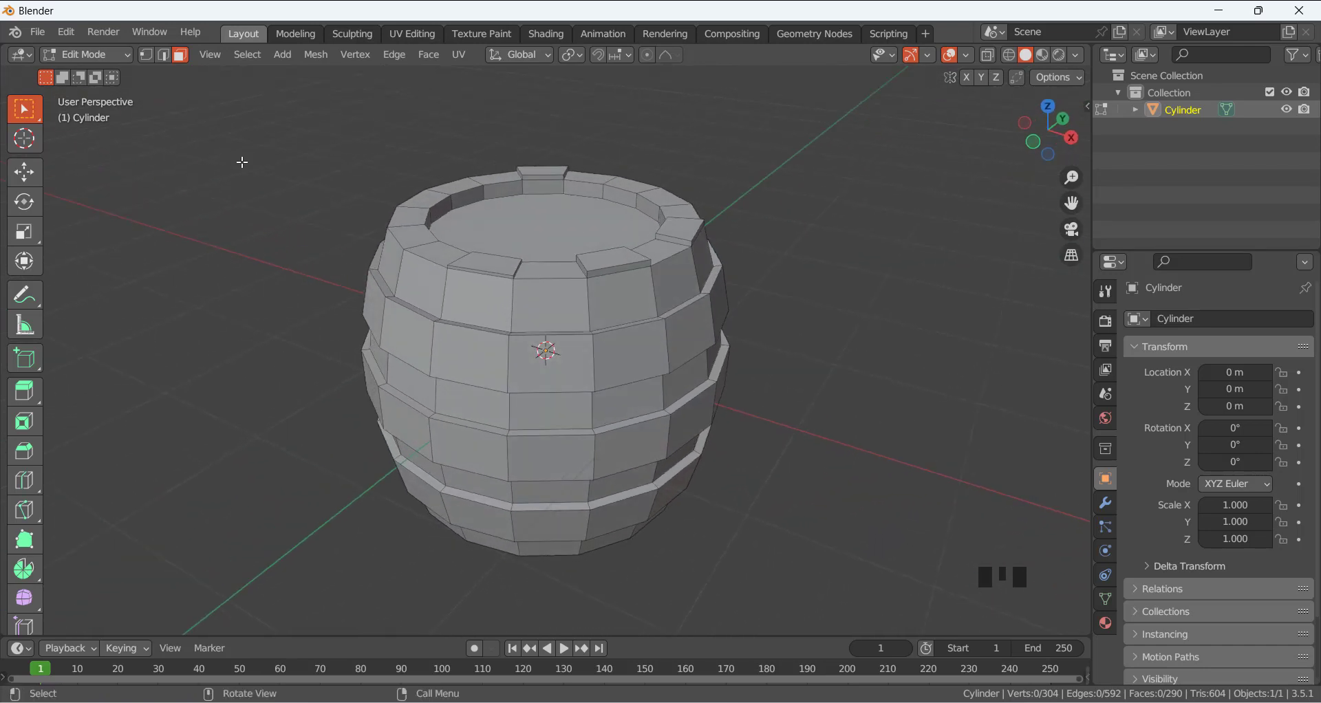
pyautogui.click(80, 59)
pyautogui.click(95, 77)
pyautogui.click(652, 322)
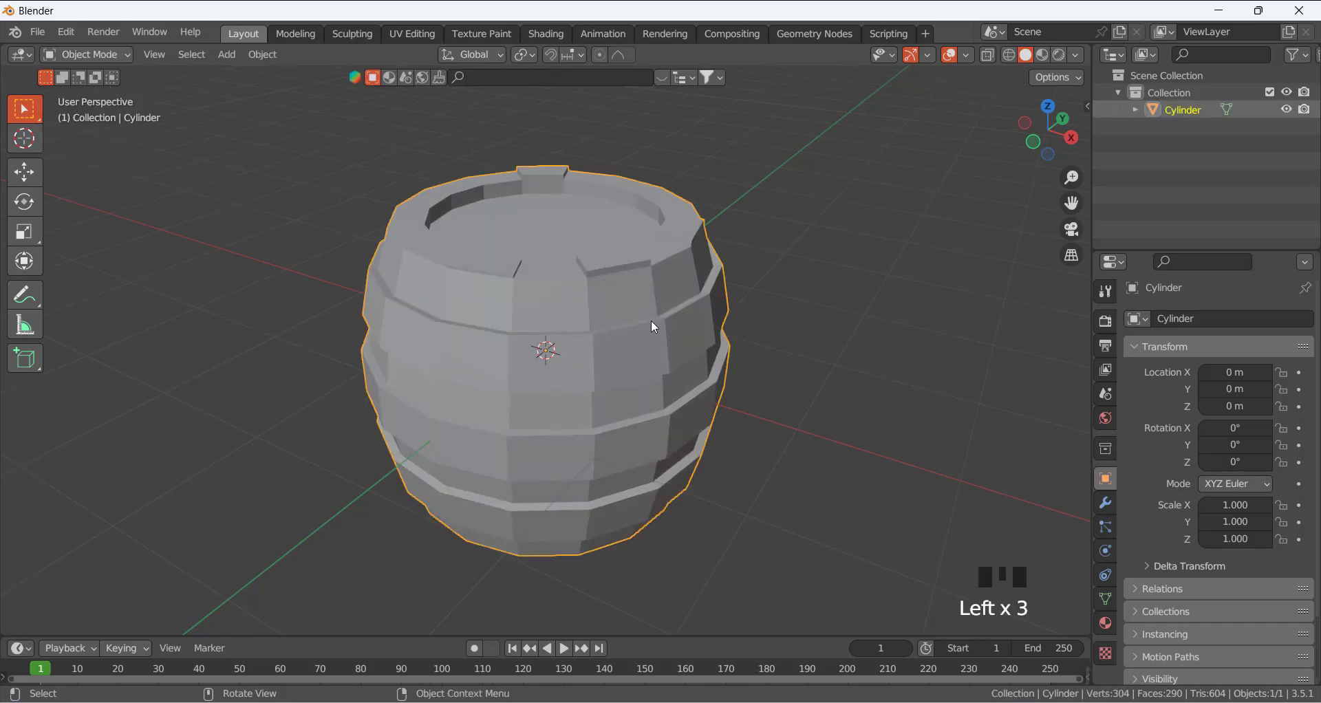
# Create a new material on the barrel and name it body
pyautogui.click(1106, 624)
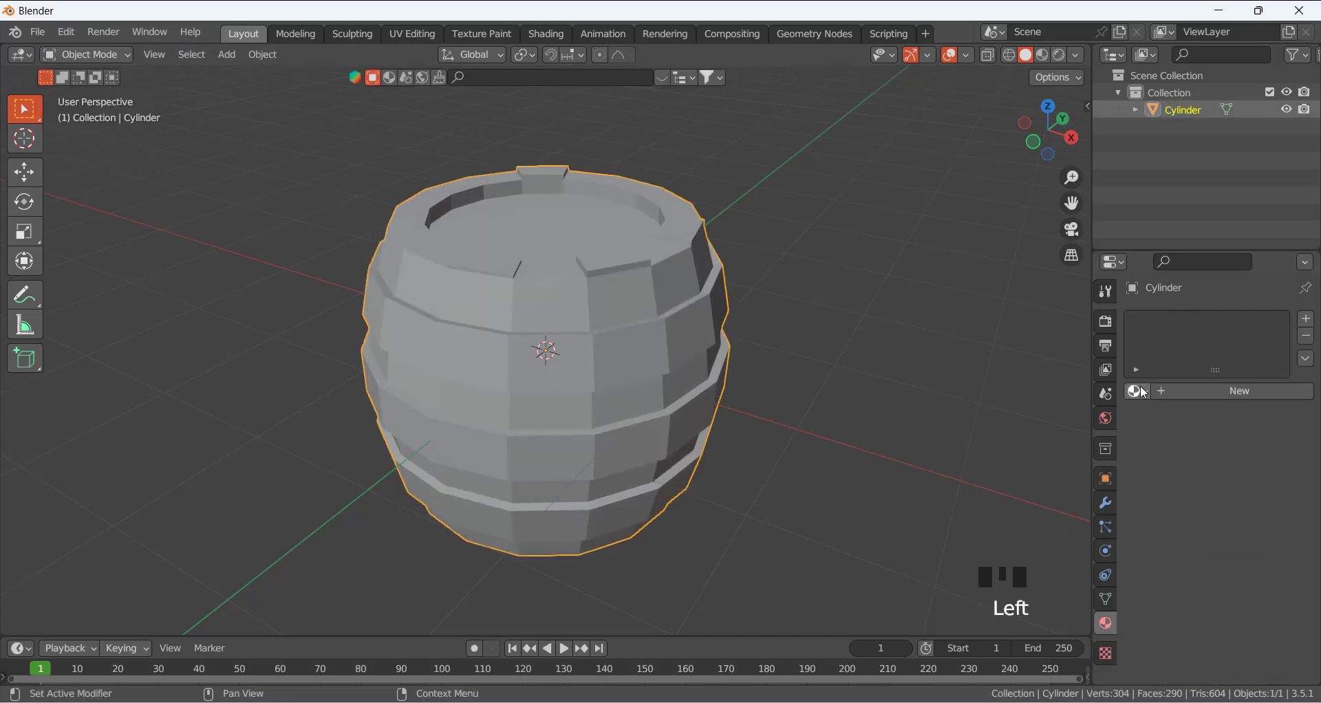
pyautogui.click(1172, 393)
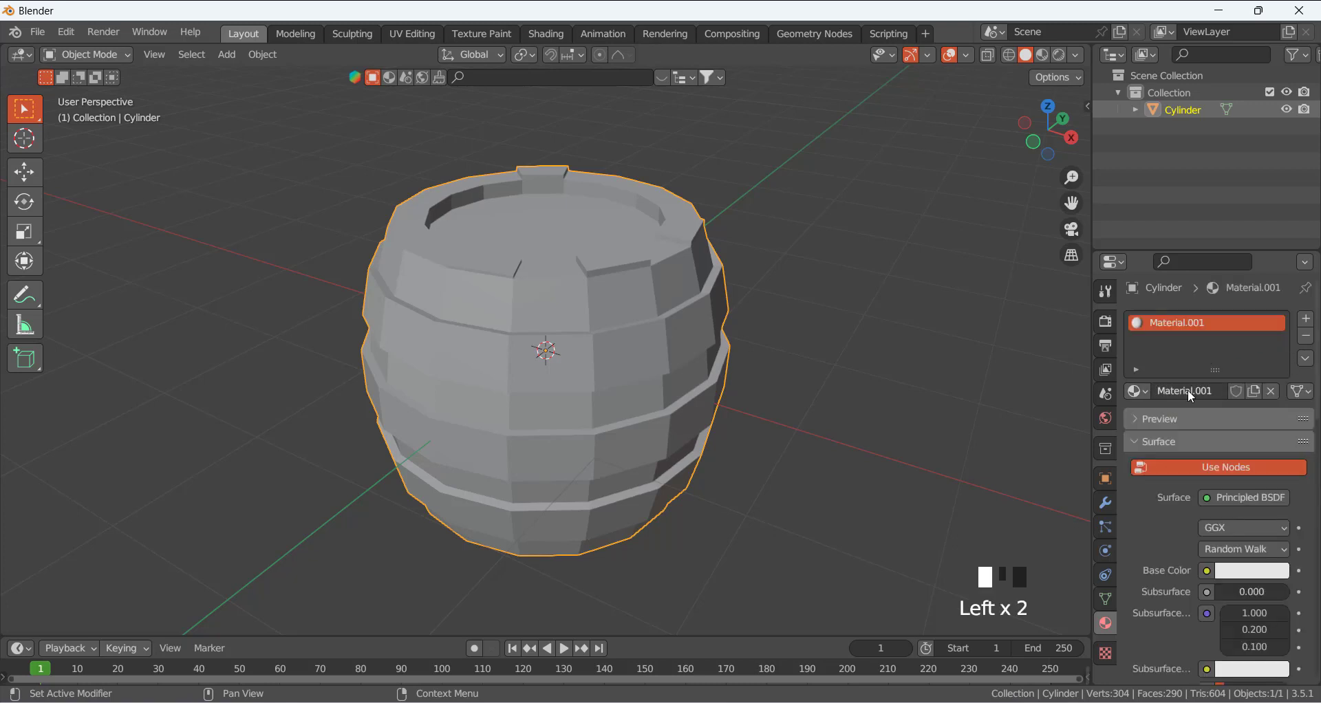
pyautogui.doubleClick(1186, 389)
pyautogui.write('body')
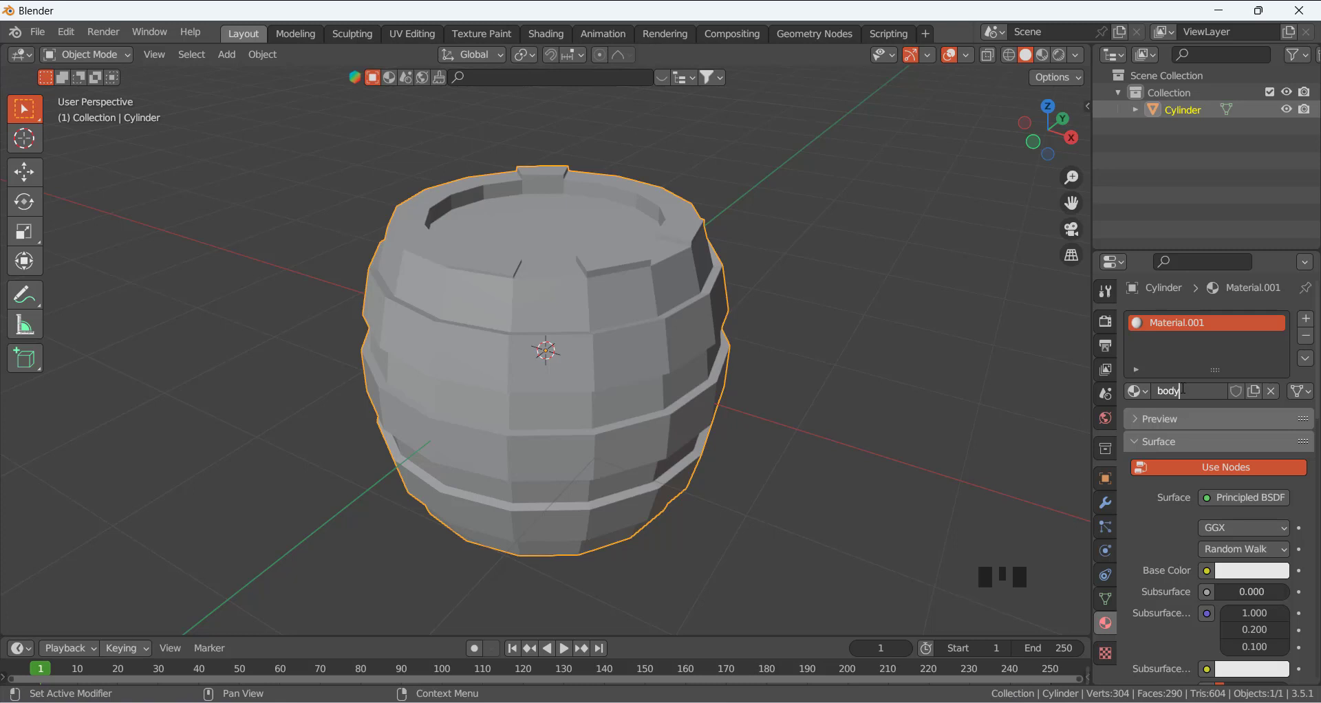
pyautogui.press('Return')
# Set the body material's base color to orange, hue about 0.034 and saturation about 0.85, and display the viewport in Material Preview
pyautogui.click(1252, 571)
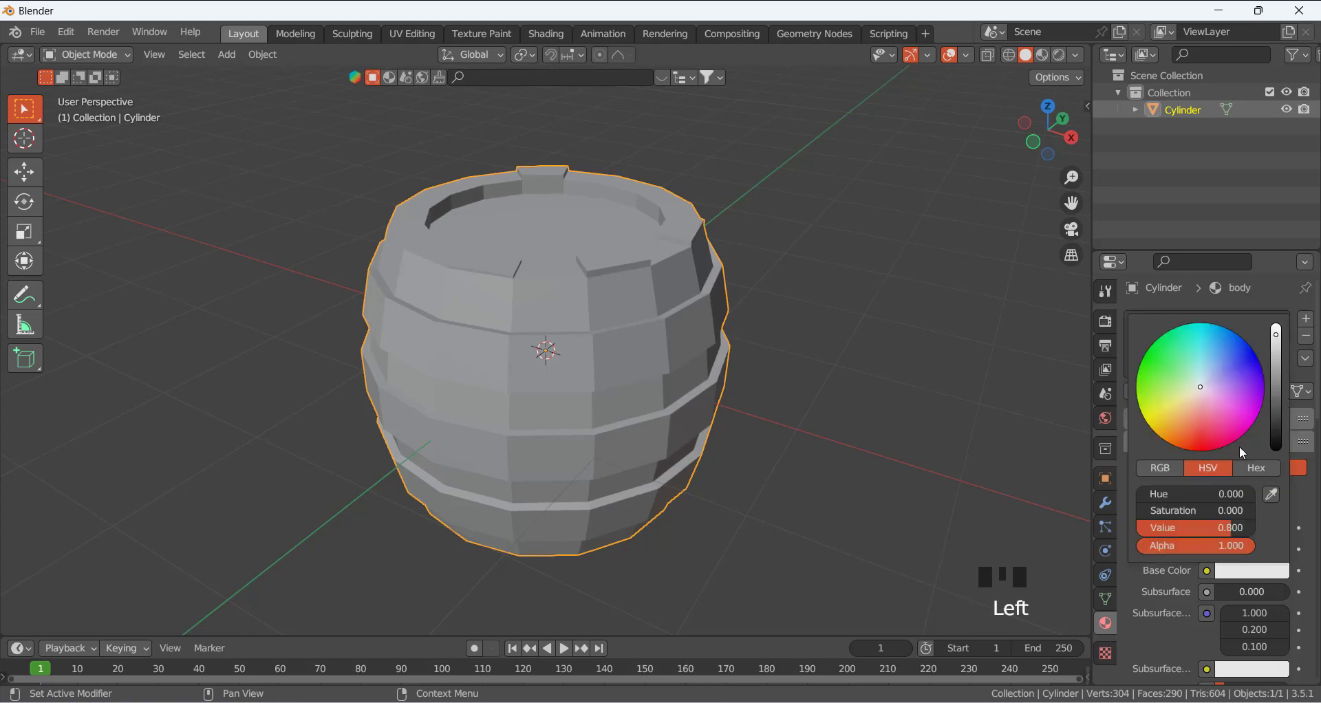
pyautogui.moveTo(1201, 392); pyautogui.dragTo(1185, 432)
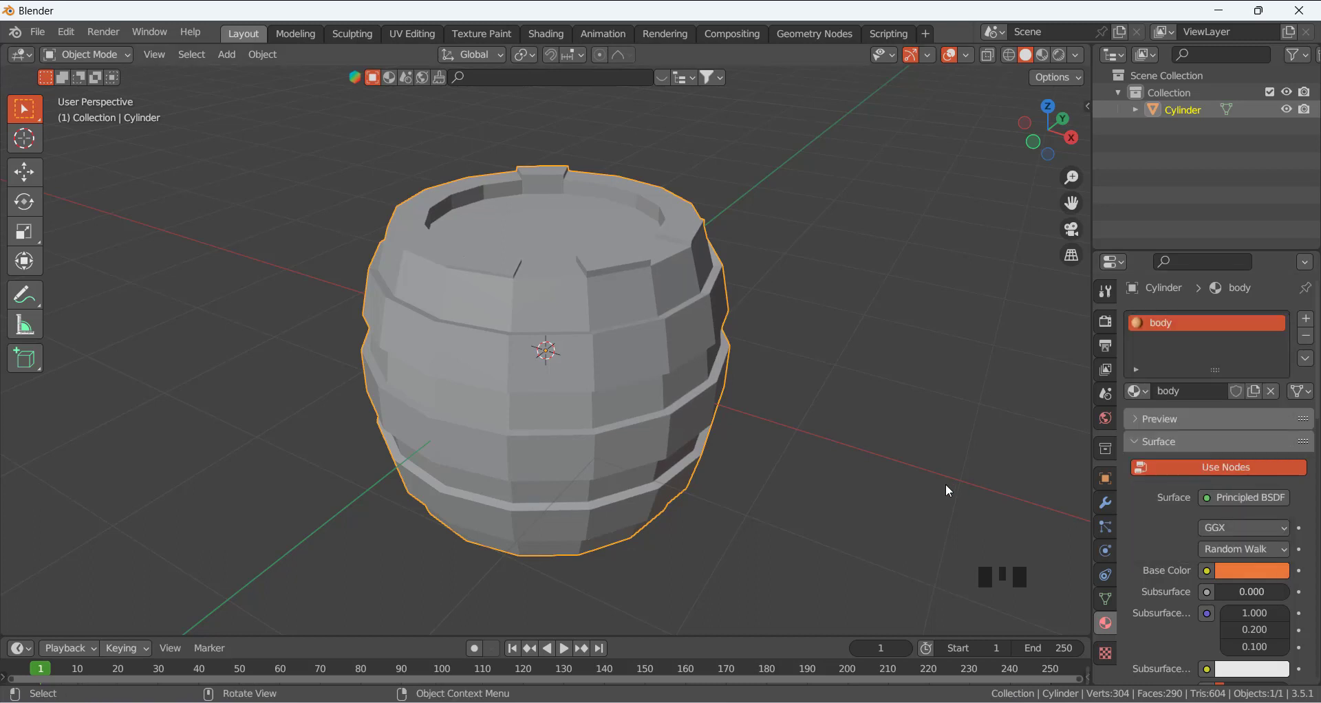
pyautogui.click(819, 435)
pyautogui.click(683, 385)
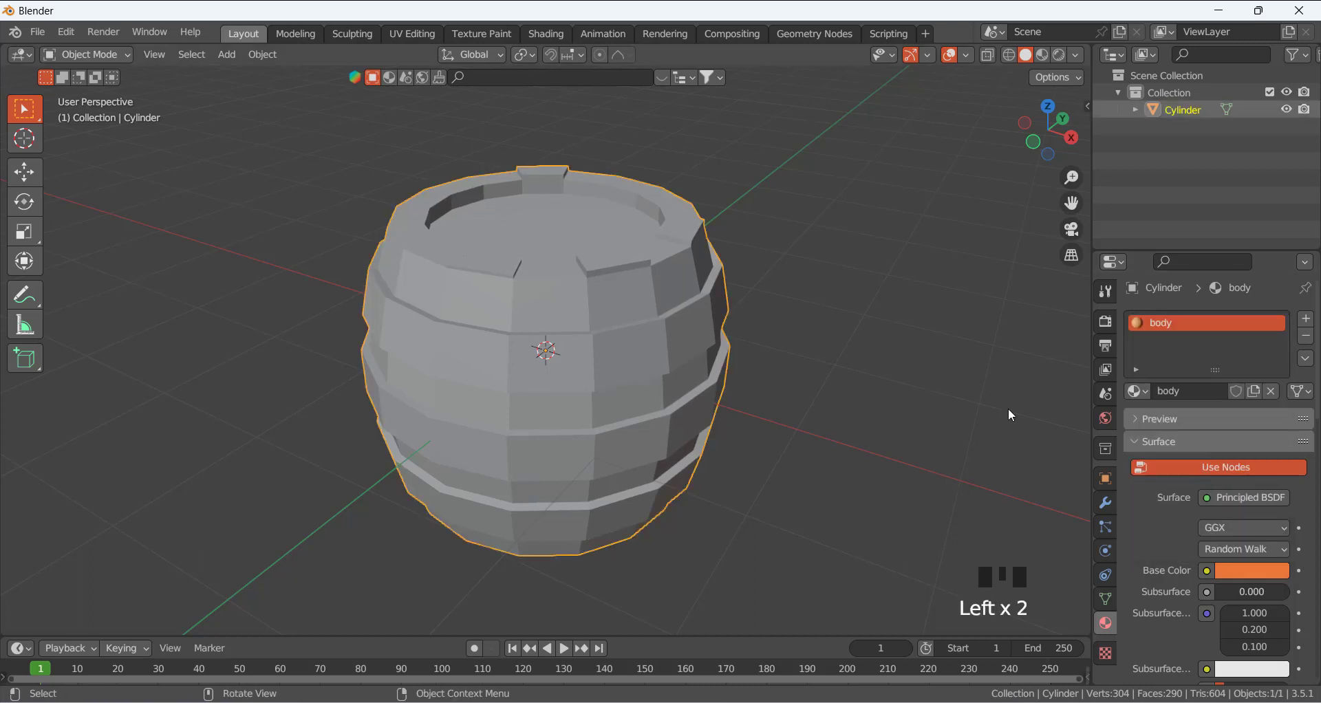
pyautogui.click(1043, 54)
pyautogui.click(1254, 571)
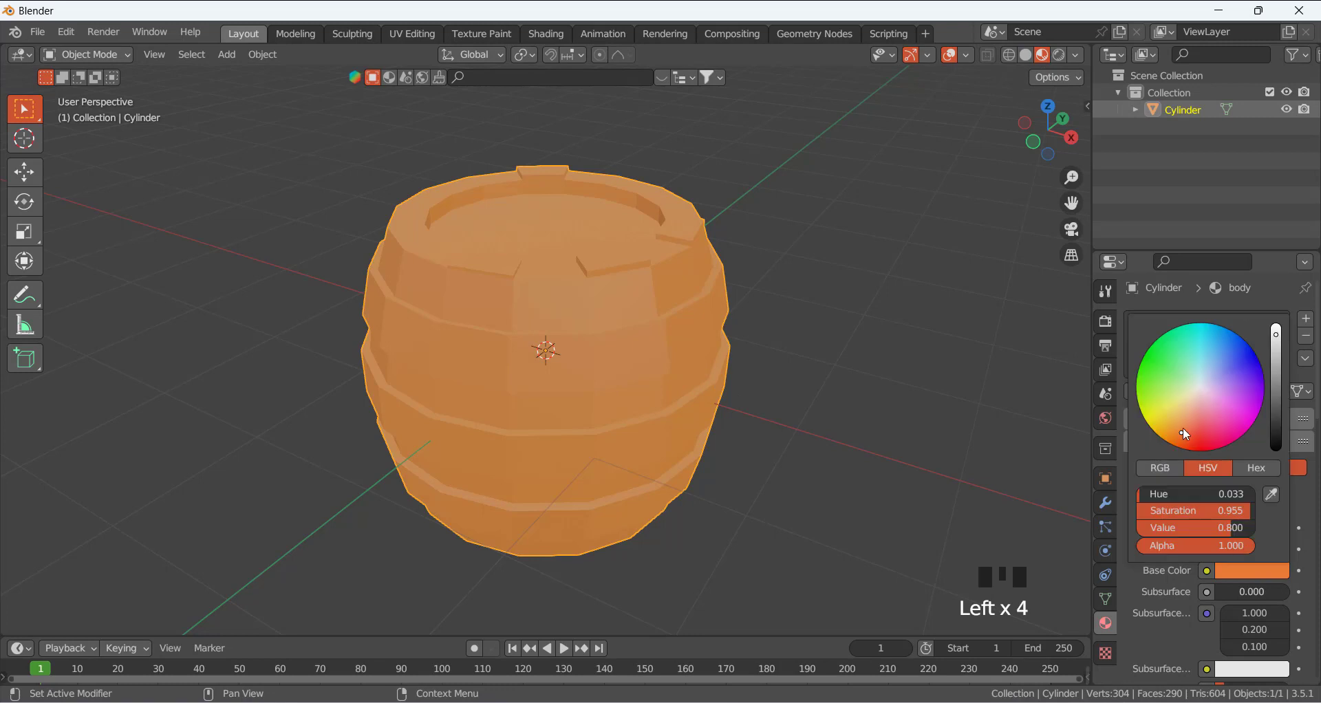
pyautogui.moveTo(1181, 426); pyautogui.dragTo(1189, 421)
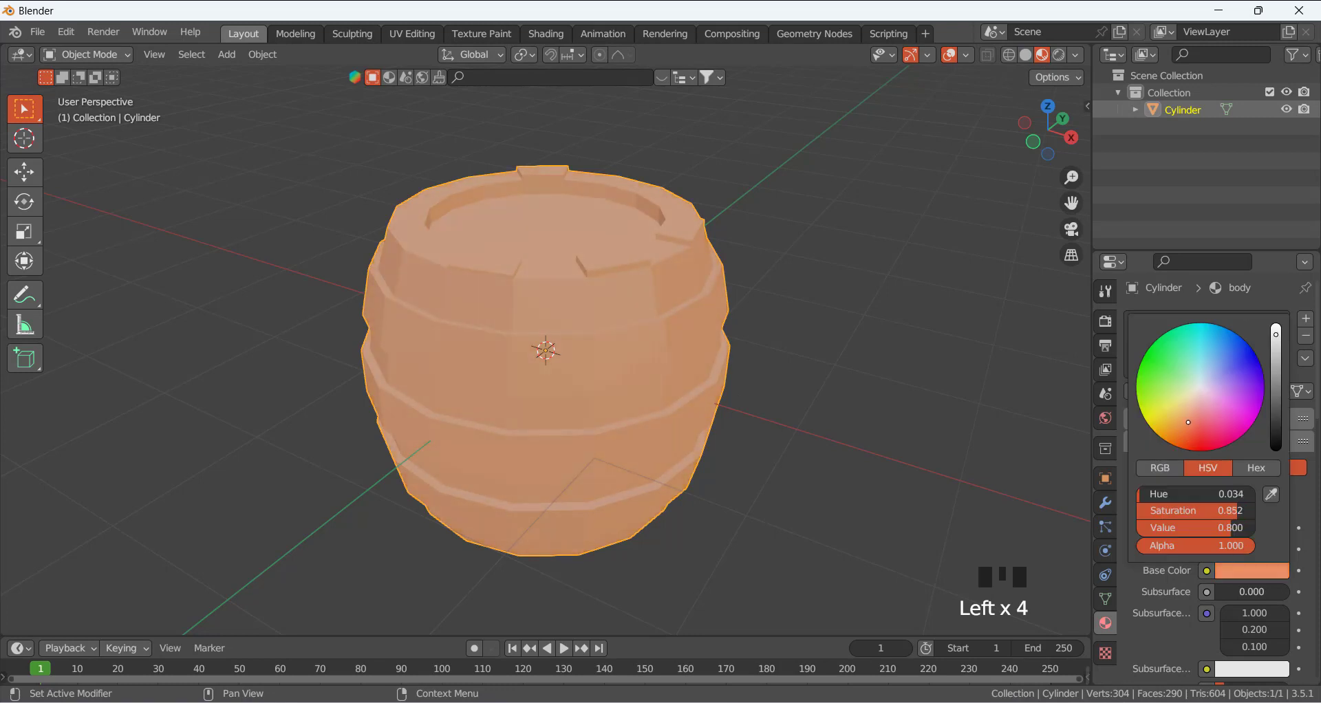
pyautogui.click(800, 373)
pyautogui.moveTo(800, 374); pyautogui.dragTo(544, 388, button='middle')
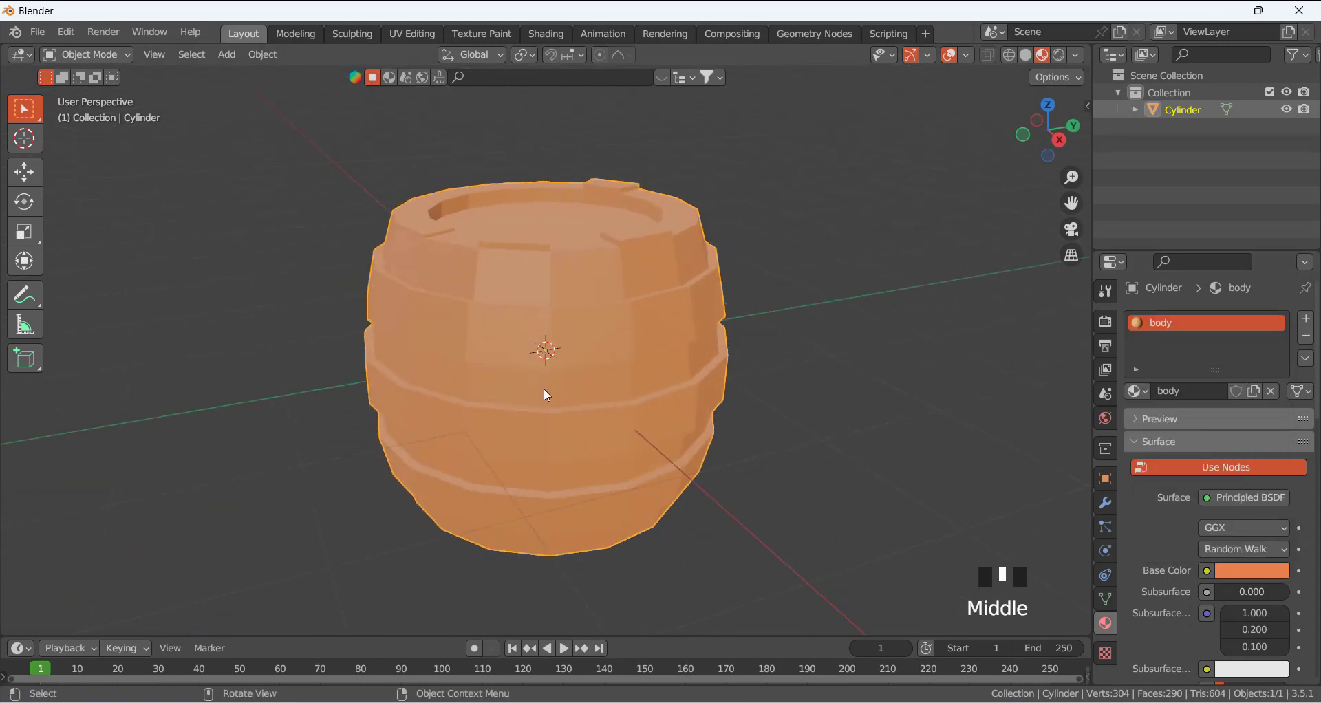
# Add a second material slot to the barrel with a new material named metal
pyautogui.click(1199, 340)
pyautogui.click(1199, 340)
pyautogui.click(1306, 321)
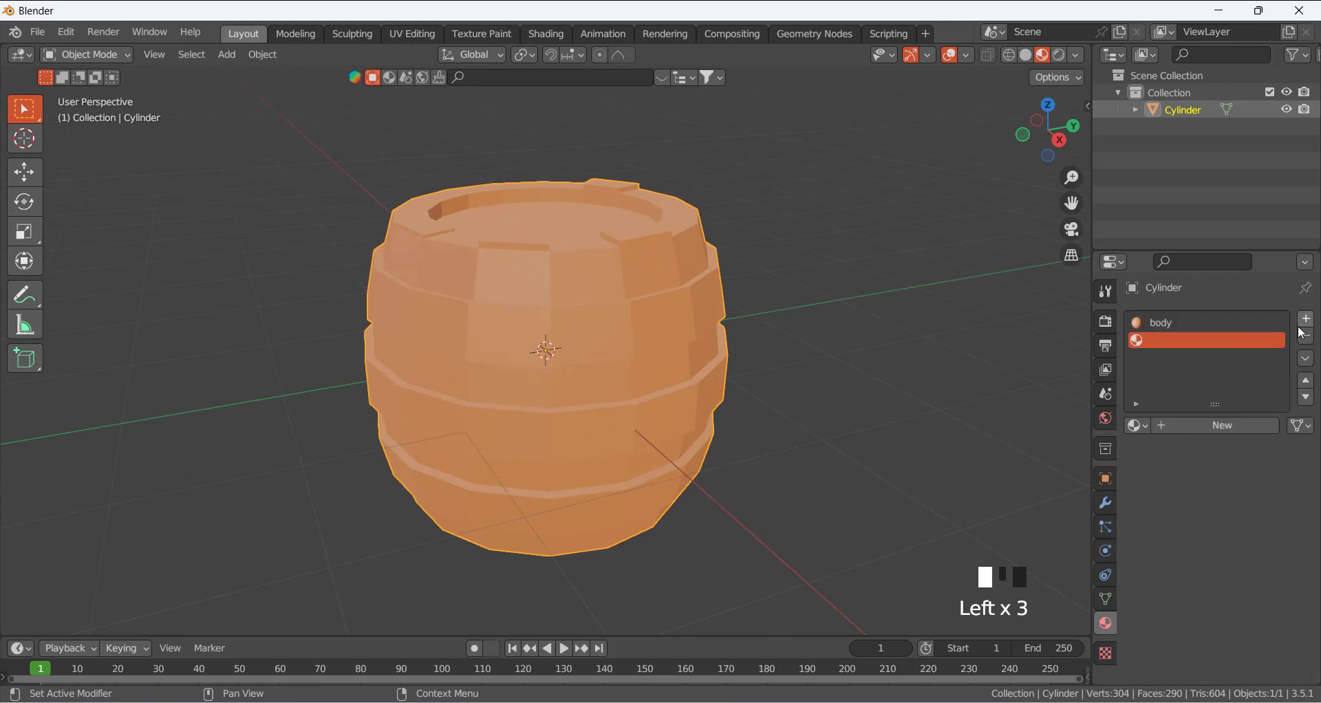
pyautogui.click(1183, 426)
pyautogui.click(1198, 423)
pyautogui.click(1213, 424)
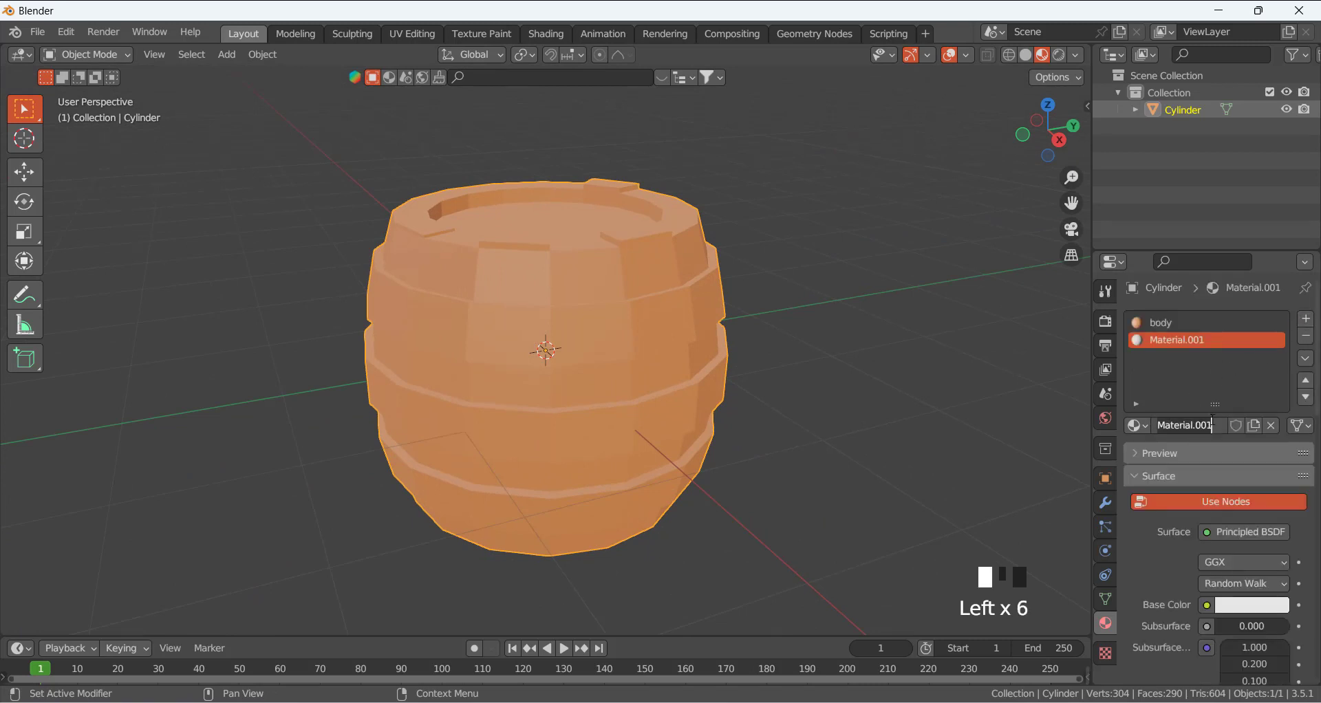
pyautogui.hotkey('ctrl', 'a')
pyautogui.write('metal')
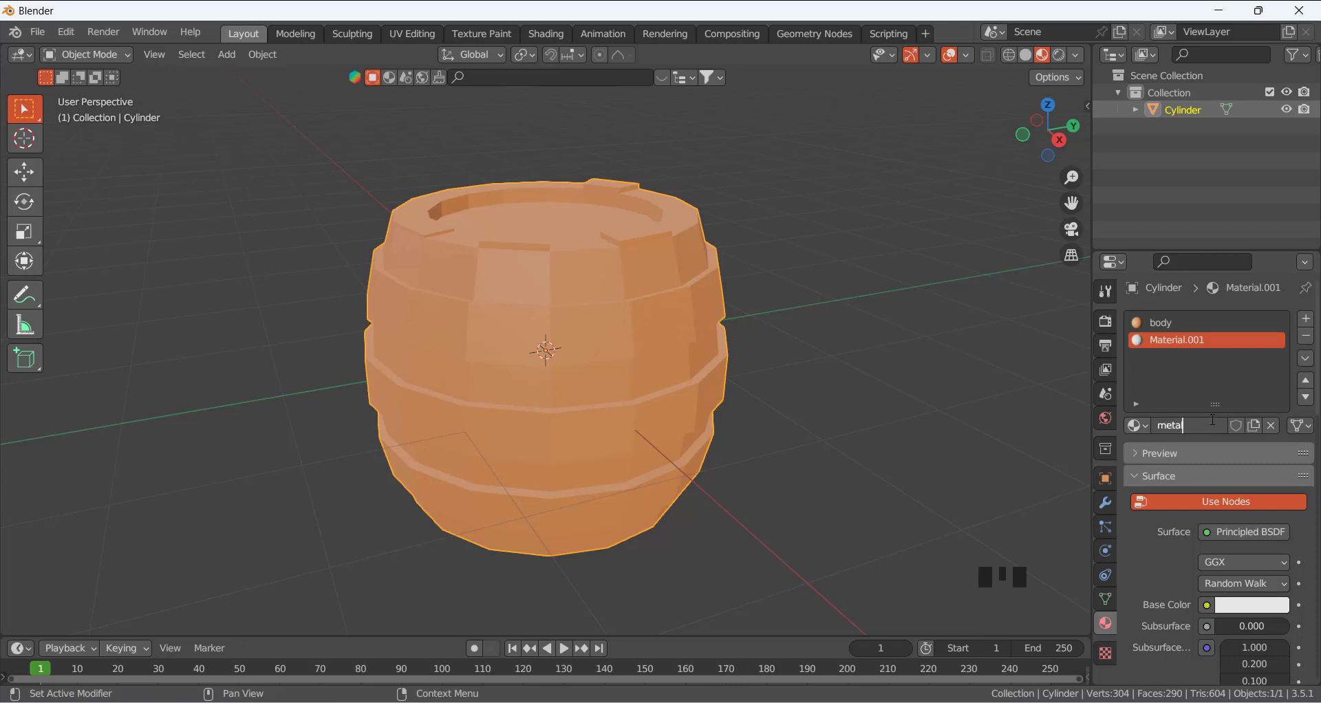
pyautogui.press('Return')
# In Edit Mode, select the outer face loops of all three raised bands around the barrel
pyautogui.click(704, 359)
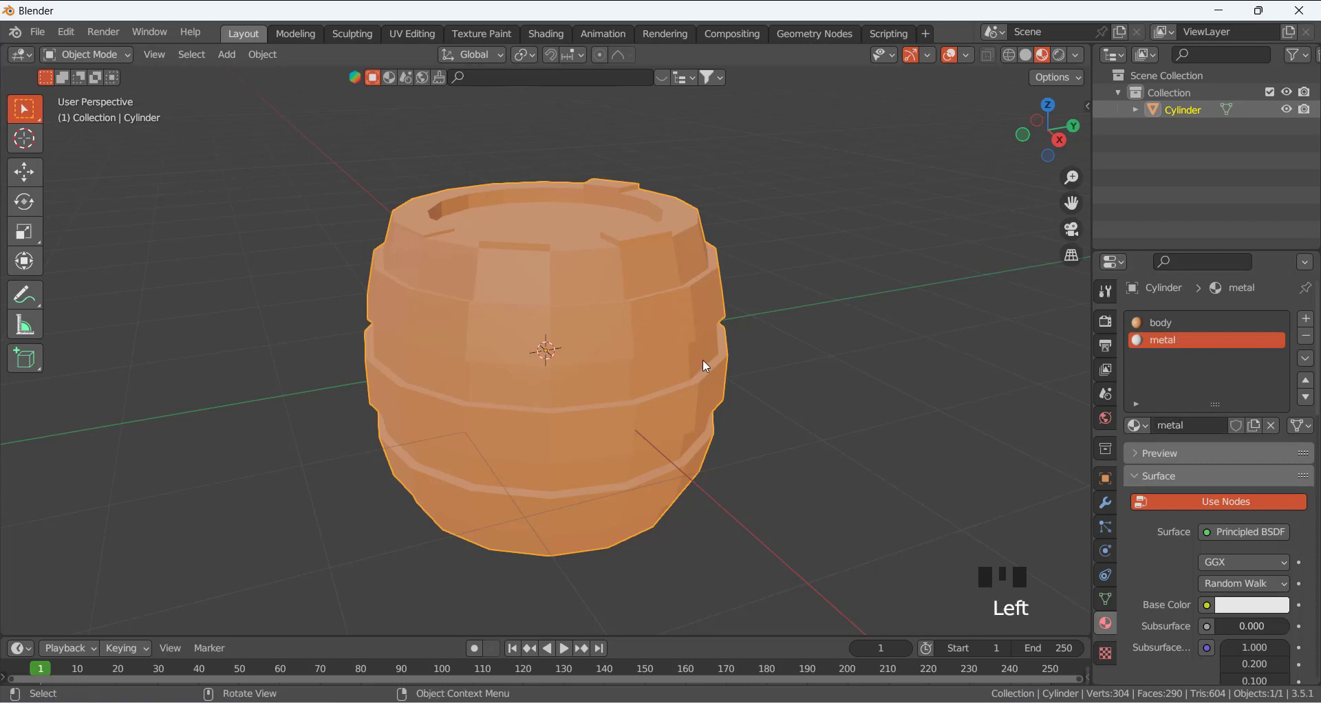
pyautogui.click(666, 336)
pyautogui.press('Tab')
pyautogui.click(605, 330)
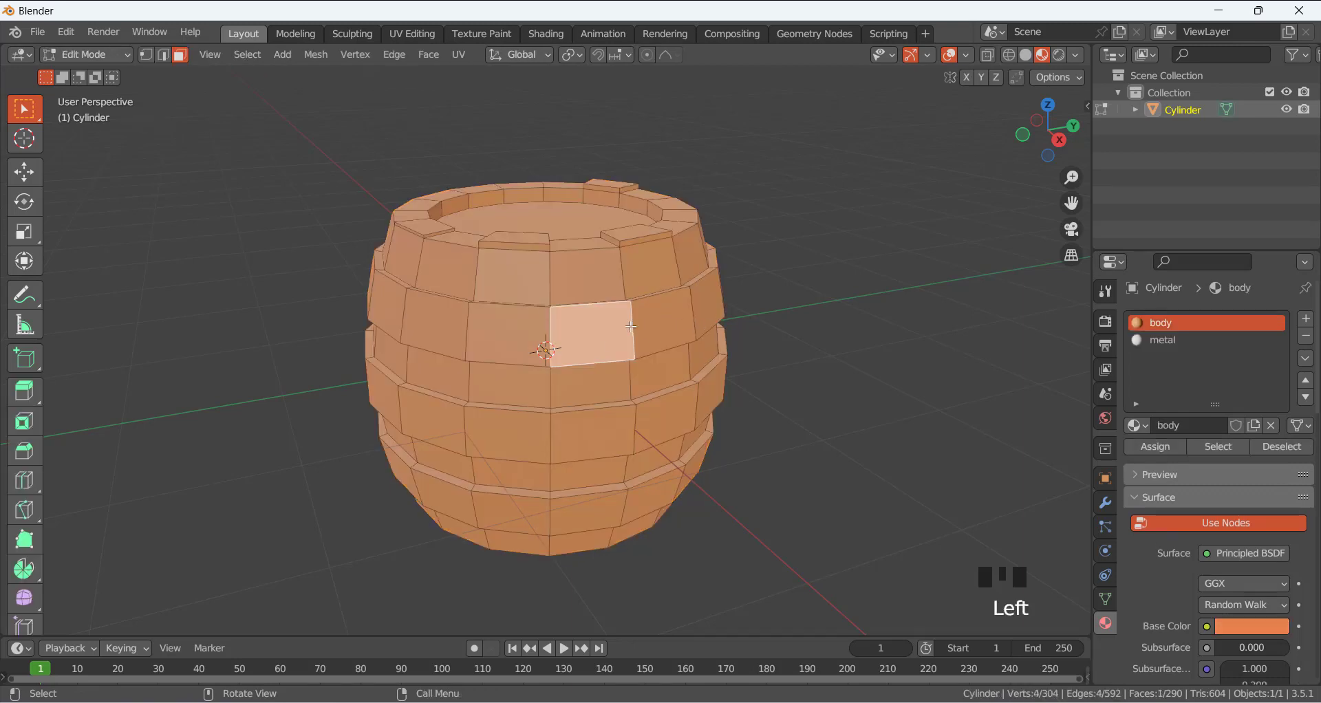
pyautogui.click(1170, 346)
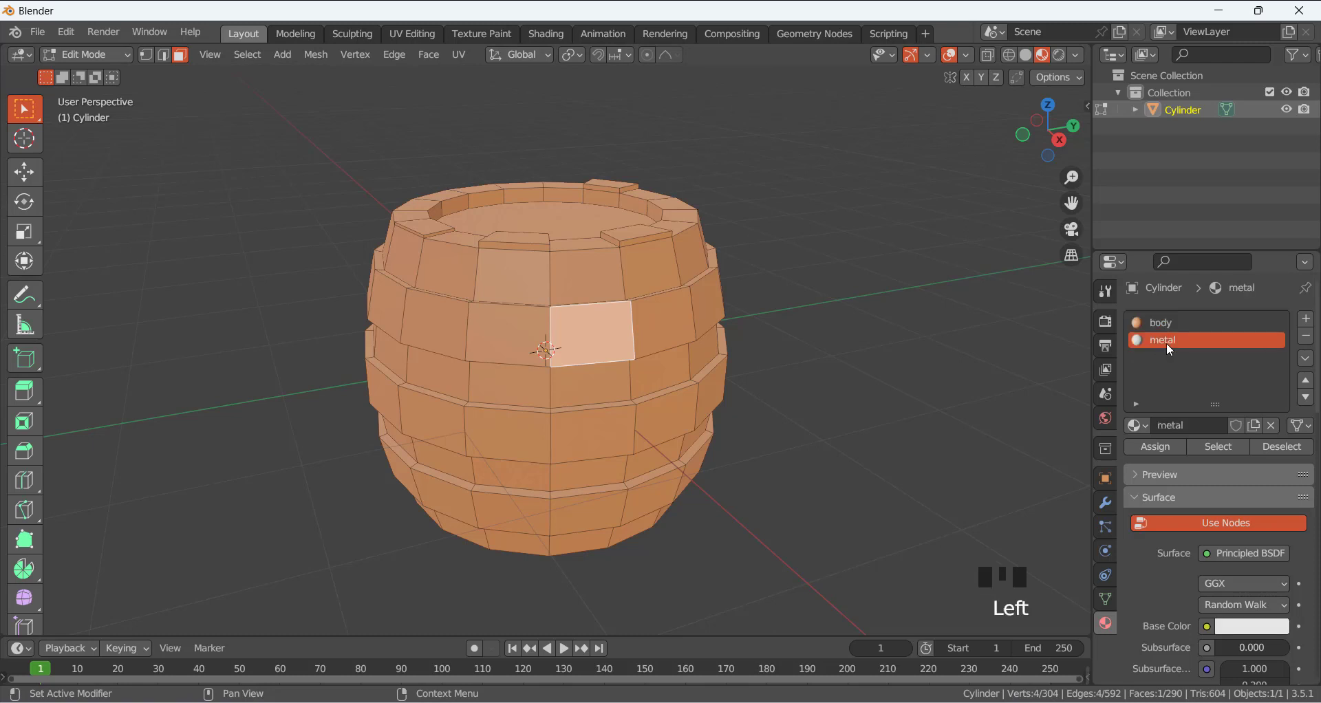
pyautogui.click(719, 331)
pyautogui.click(647, 328)
pyautogui.click(647, 333)
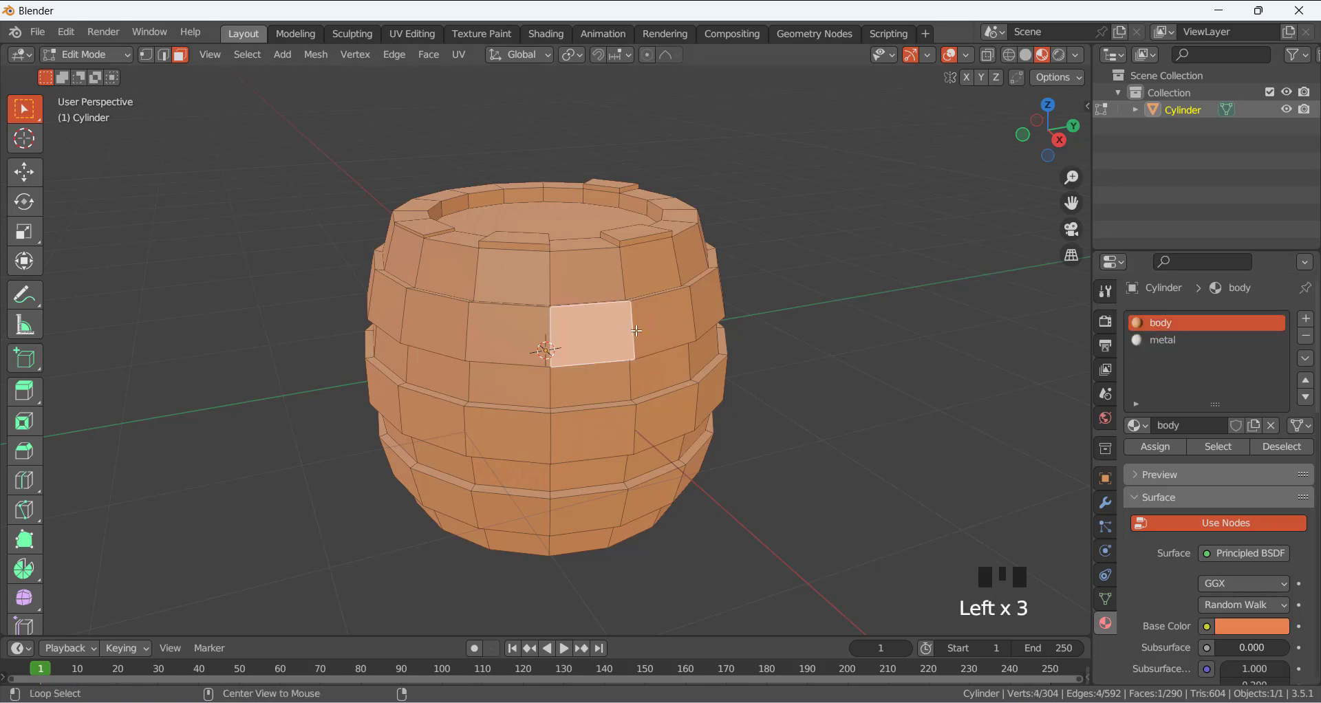
pyautogui.keyDown('alt'); pyautogui.click(718, 289); pyautogui.keyUp('alt')
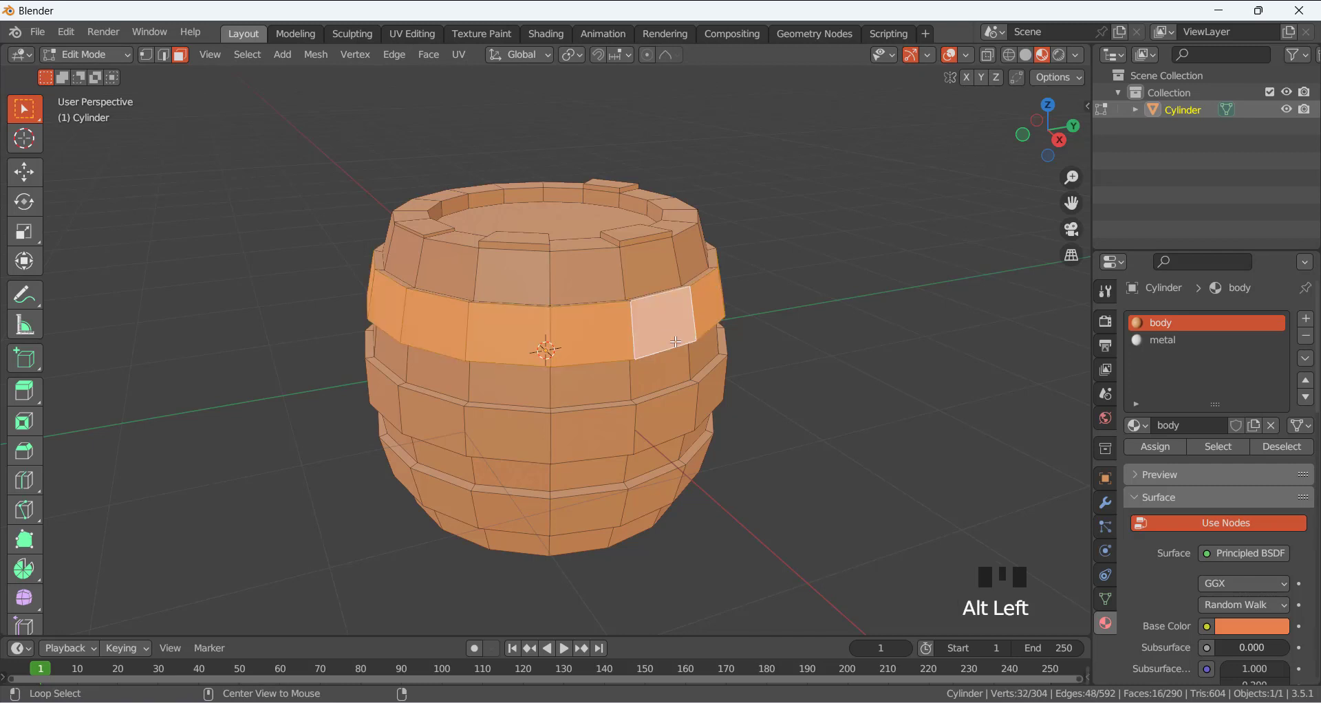
pyautogui.keyDown('alt'); pyautogui.keyDown('shift'); pyautogui.click(642, 442); pyautogui.keyUp('shift'); pyautogui.keyUp('alt')
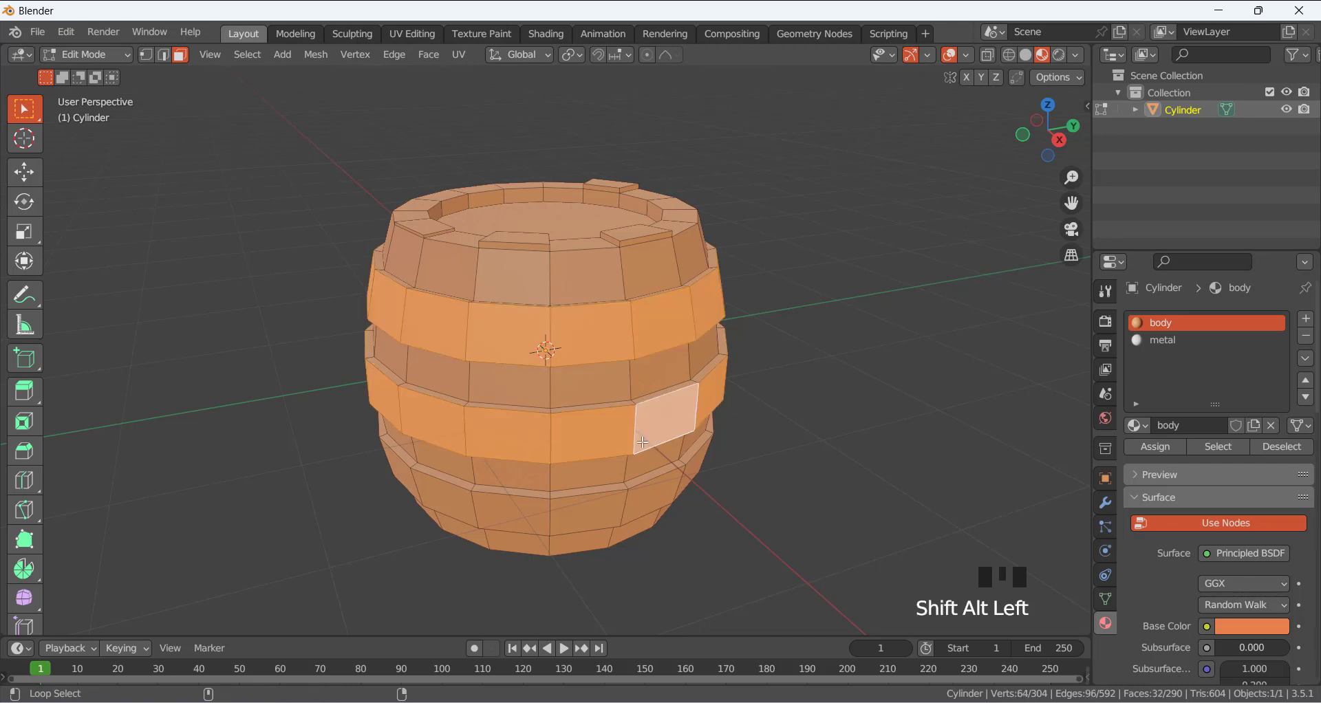
pyautogui.keyDown('alt'); pyautogui.keyDown('shift'); pyautogui.click(621, 501); pyautogui.keyUp('shift'); pyautogui.keyUp('alt')
# Make metal the active material slot and darken its base color to dark grey
pyautogui.click(1162, 342)
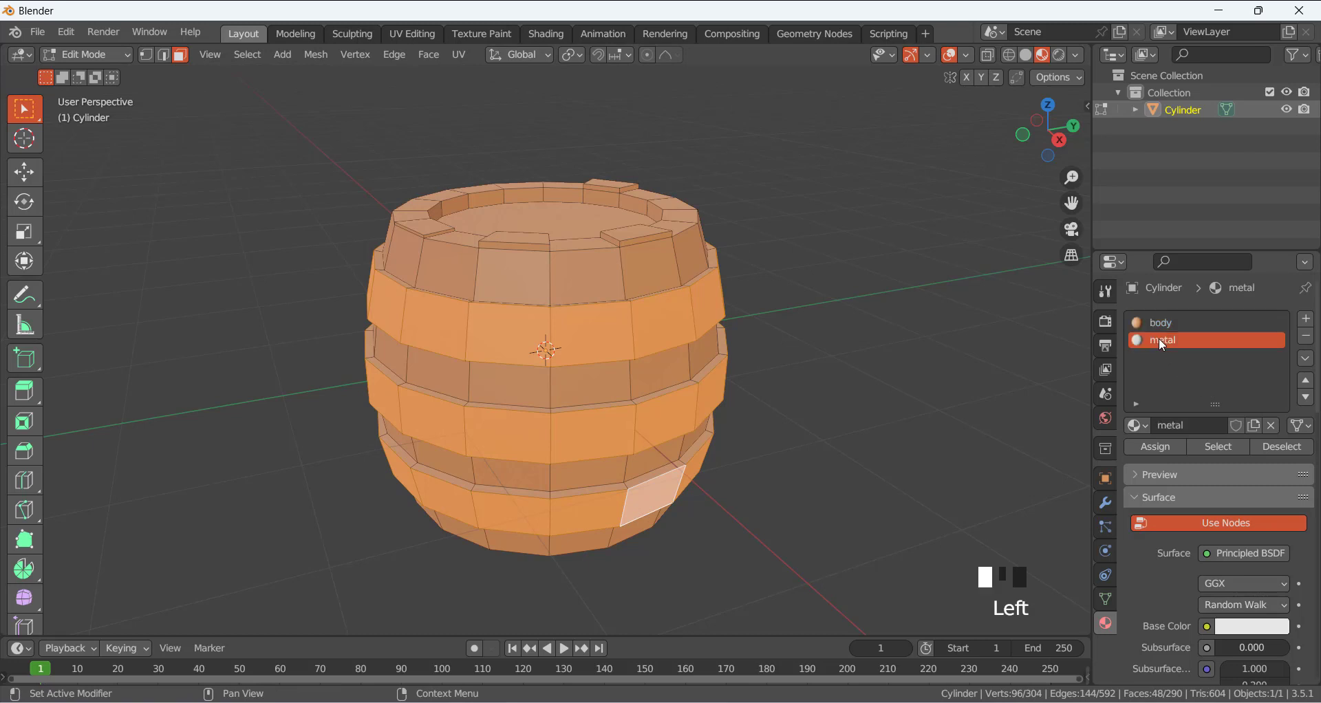
pyautogui.click(1251, 626)
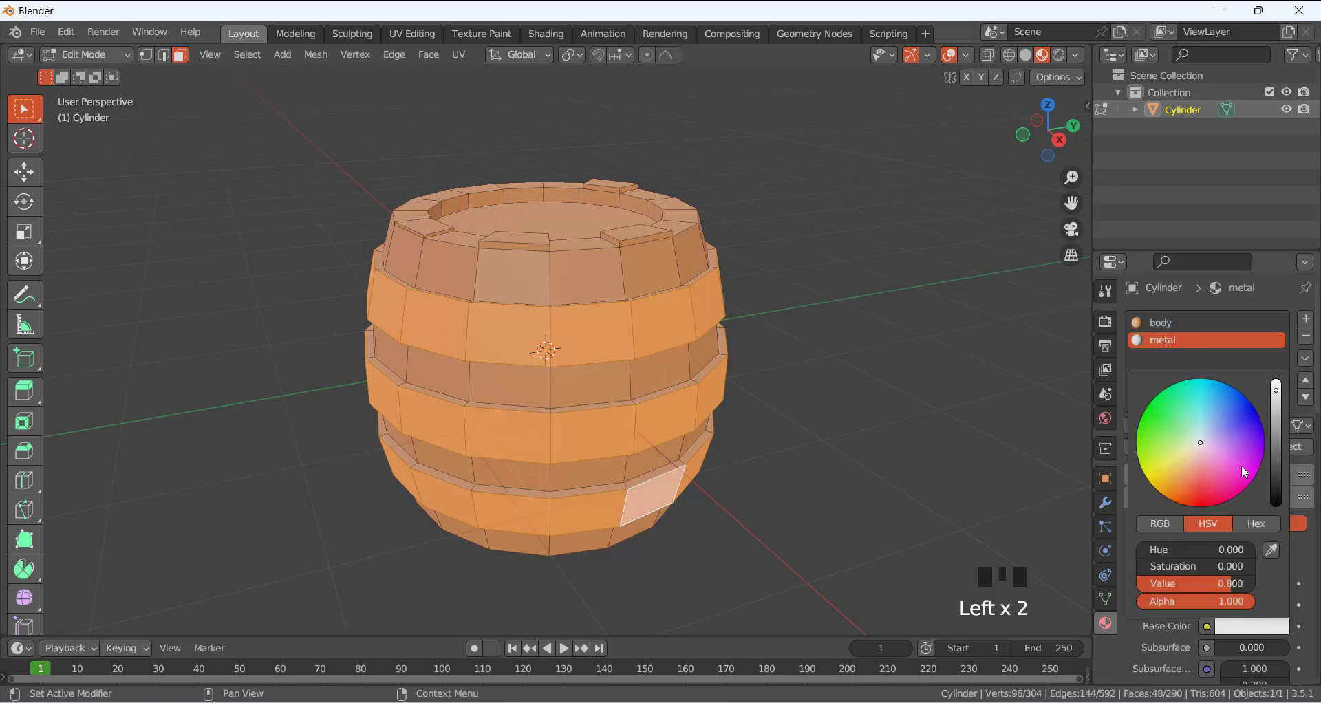
pyautogui.moveTo(1282, 398); pyautogui.dragTo(1277, 457)
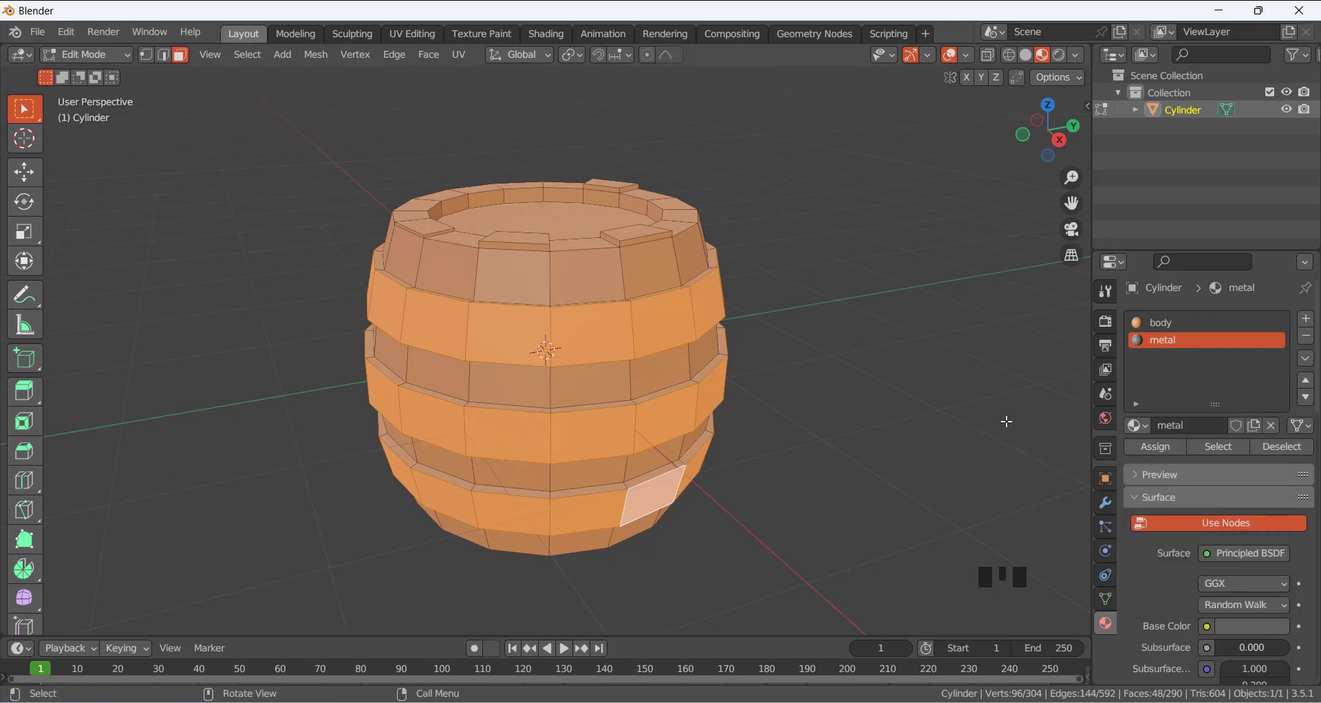
# Assign the metal material to the selected band faces, clear the selection and return to Object Mode
pyautogui.click(1155, 349)
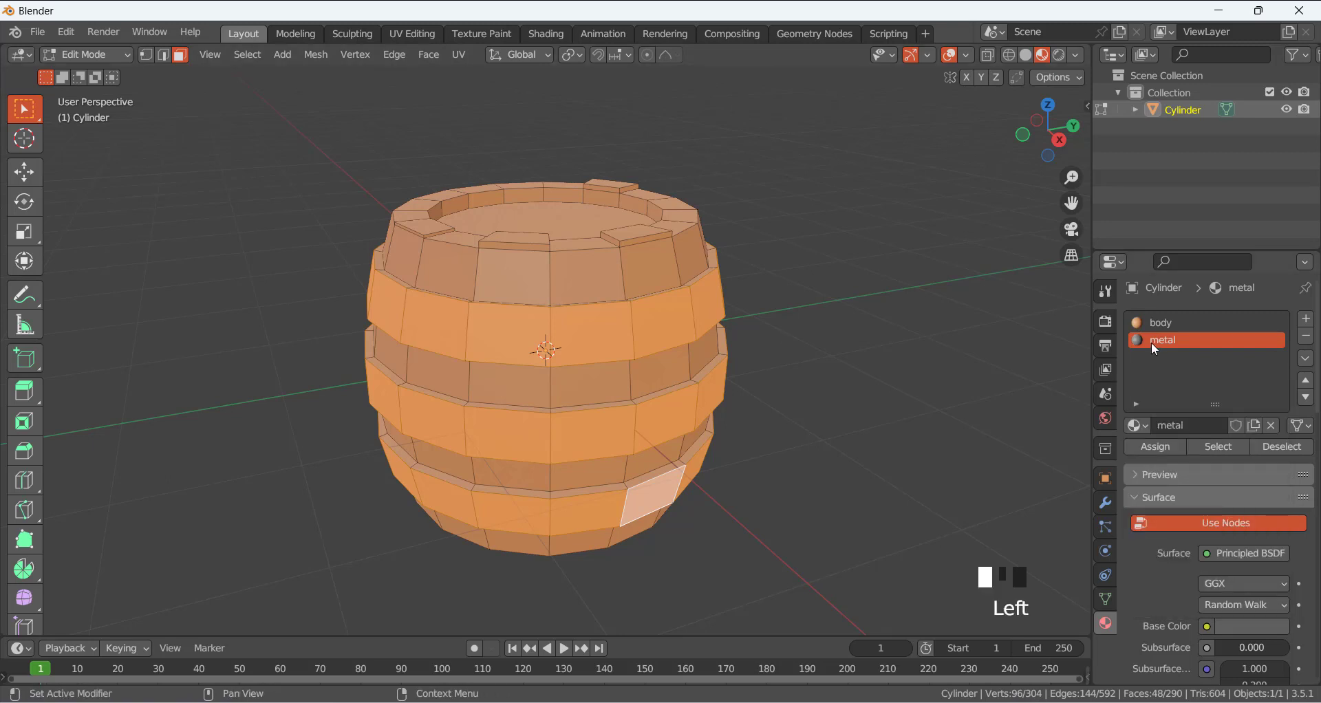
pyautogui.click(1156, 448)
pyautogui.click(914, 397)
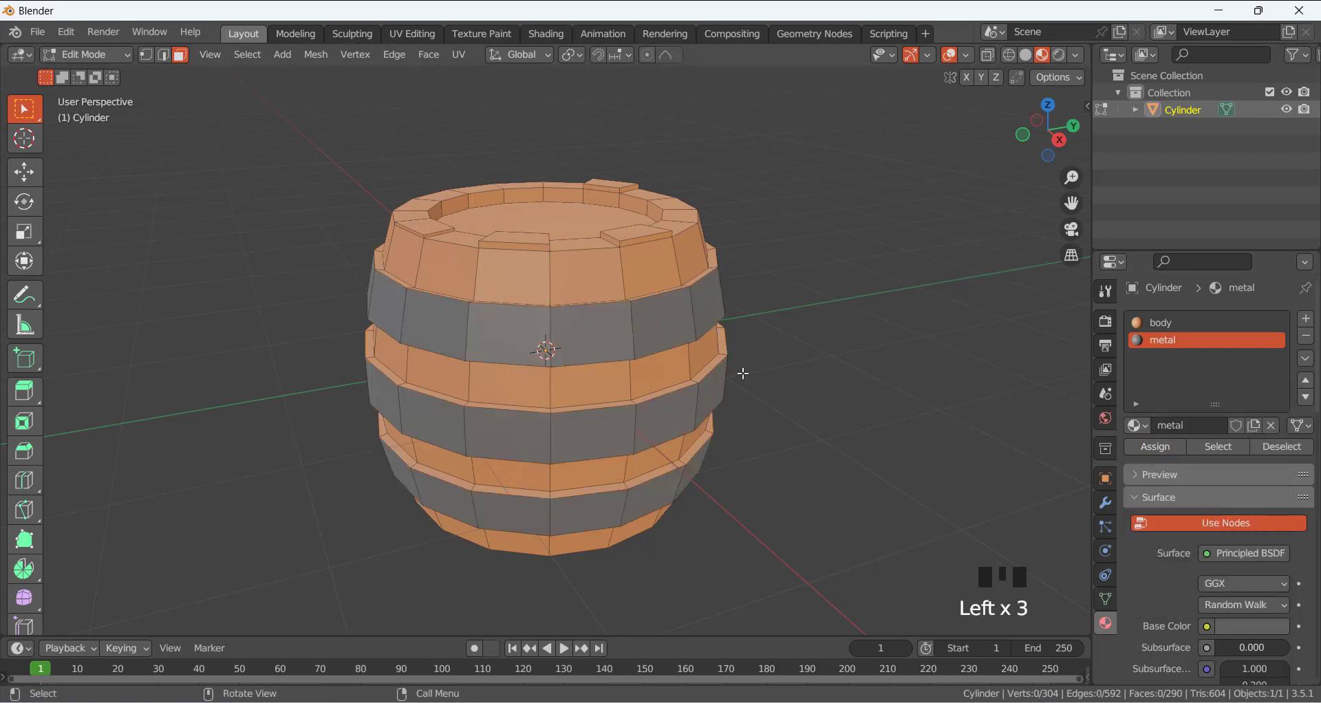
pyautogui.press('Tab')
# Shift the barrel's body material base color to a deeper, more yellowish orange and deselect the barrel
pyautogui.moveTo(819, 333); pyautogui.dragTo(704, 325, button='middle')
pyautogui.scroll(-2, 778, 365)
pyautogui.click(618, 291)
pyautogui.click(1156, 336)
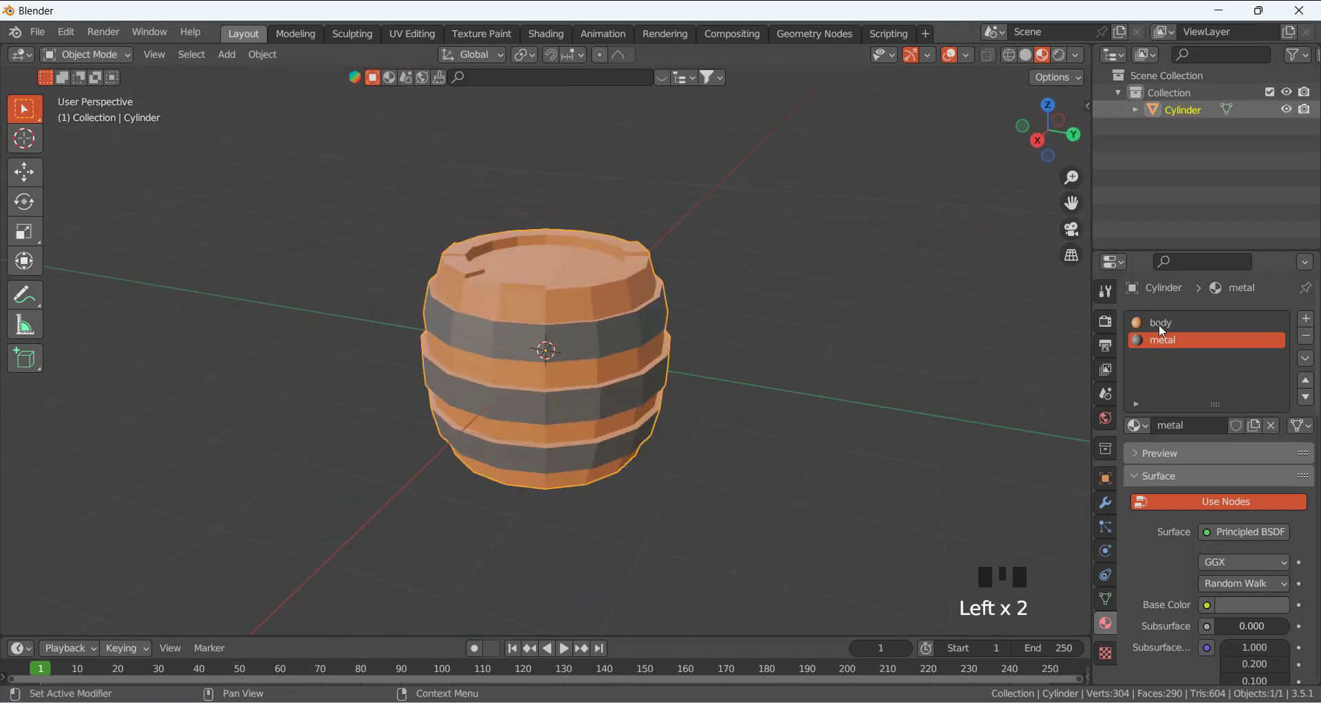
pyautogui.click(1161, 326)
pyautogui.click(1272, 608)
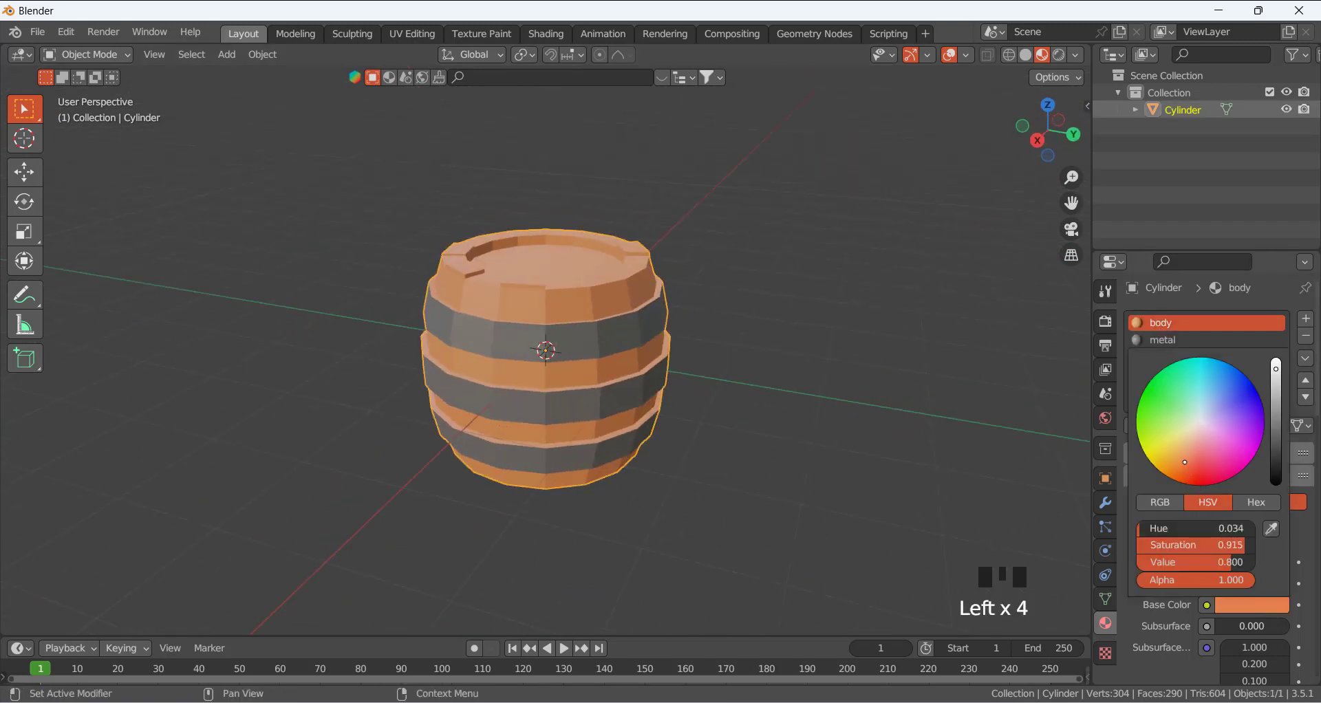
pyautogui.moveTo(1185, 462); pyautogui.dragTo(1175, 472)
pyautogui.click(618, 370)
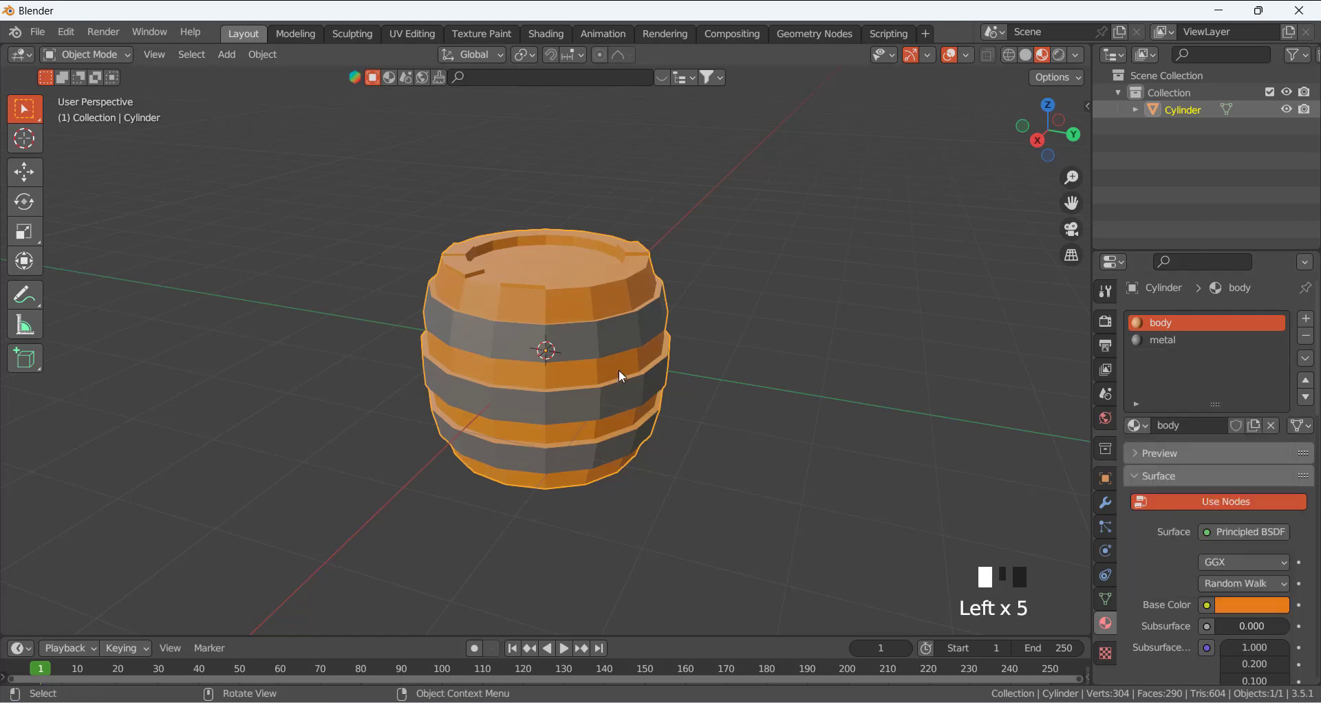
pyautogui.scroll(-4, 642, 360)
pyautogui.click(671, 324)
pyautogui.scroll(6, 720, 394)
pyautogui.scroll(-4, 717, 402)
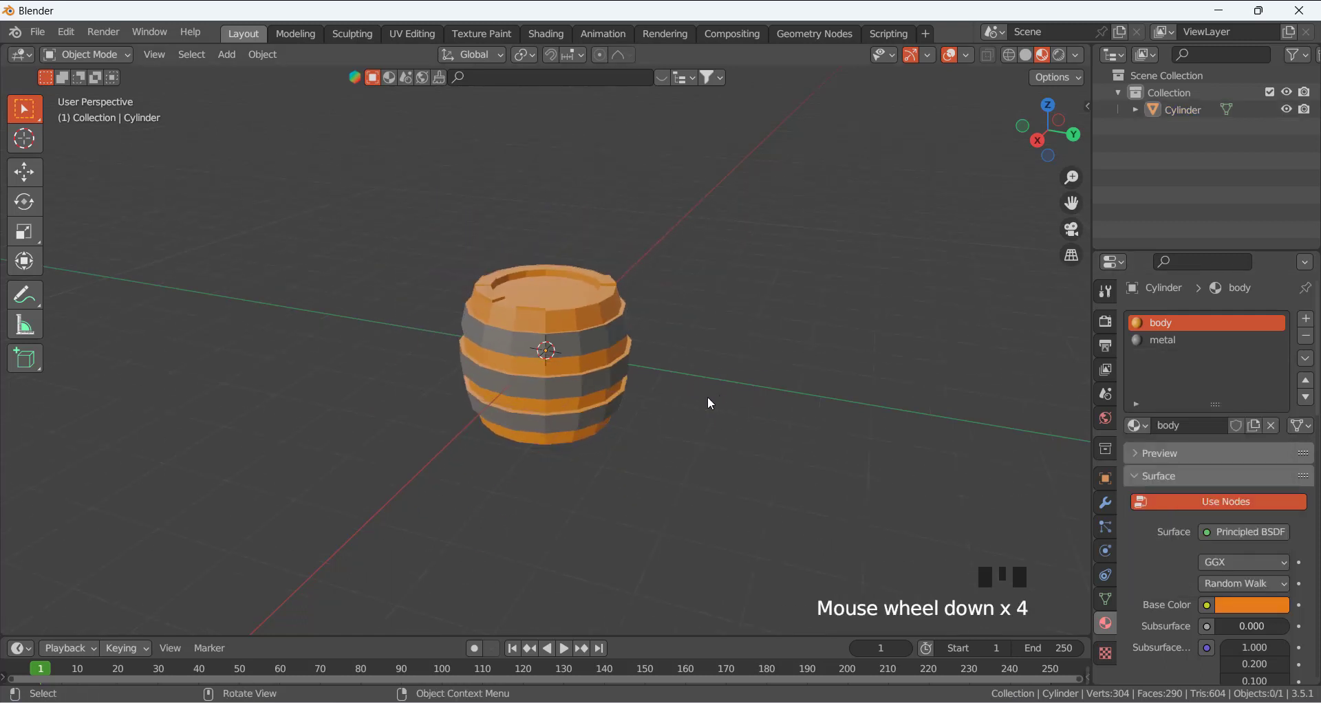
# Add a second cylinder with 16 vertices, 1 m radius and 2 m depth, and move it about 3.54 m along Y beside the barrel
pyautogui.hotkey('shift', 'a')
pyautogui.moveTo(696, 352)
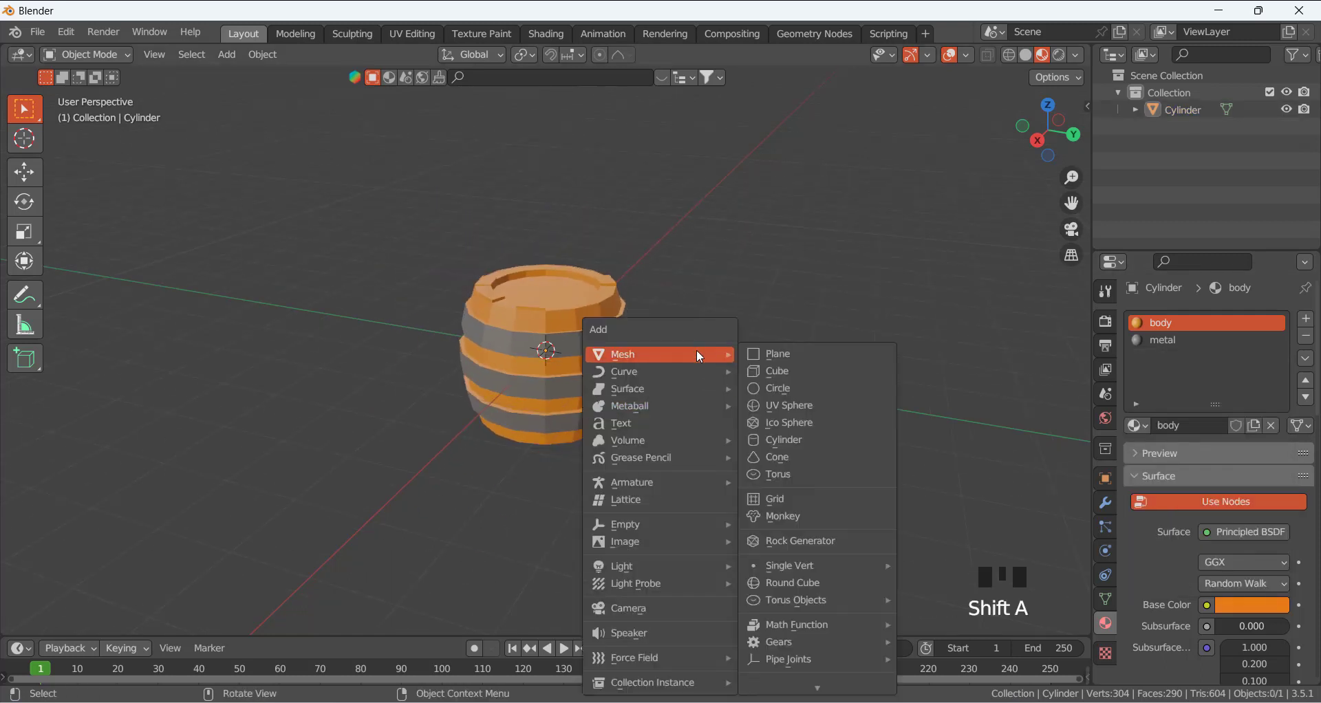
pyautogui.click(802, 441)
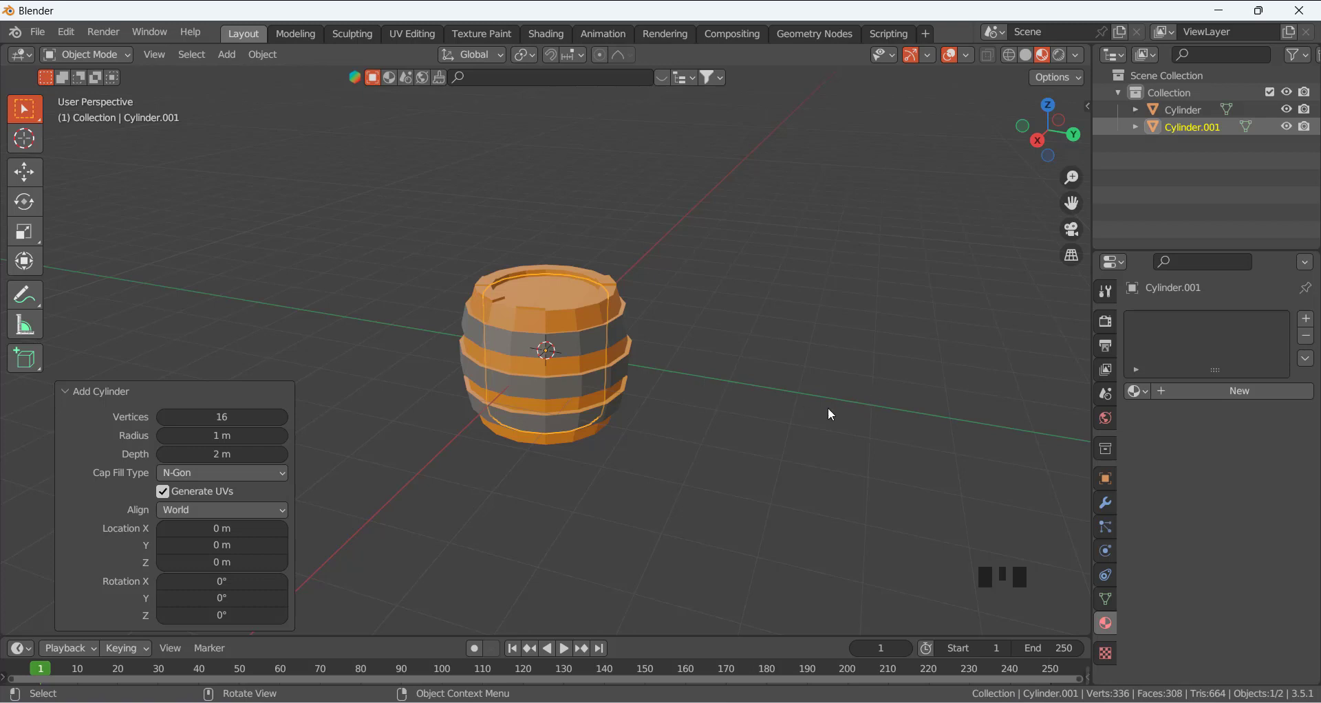
pyautogui.press('g')
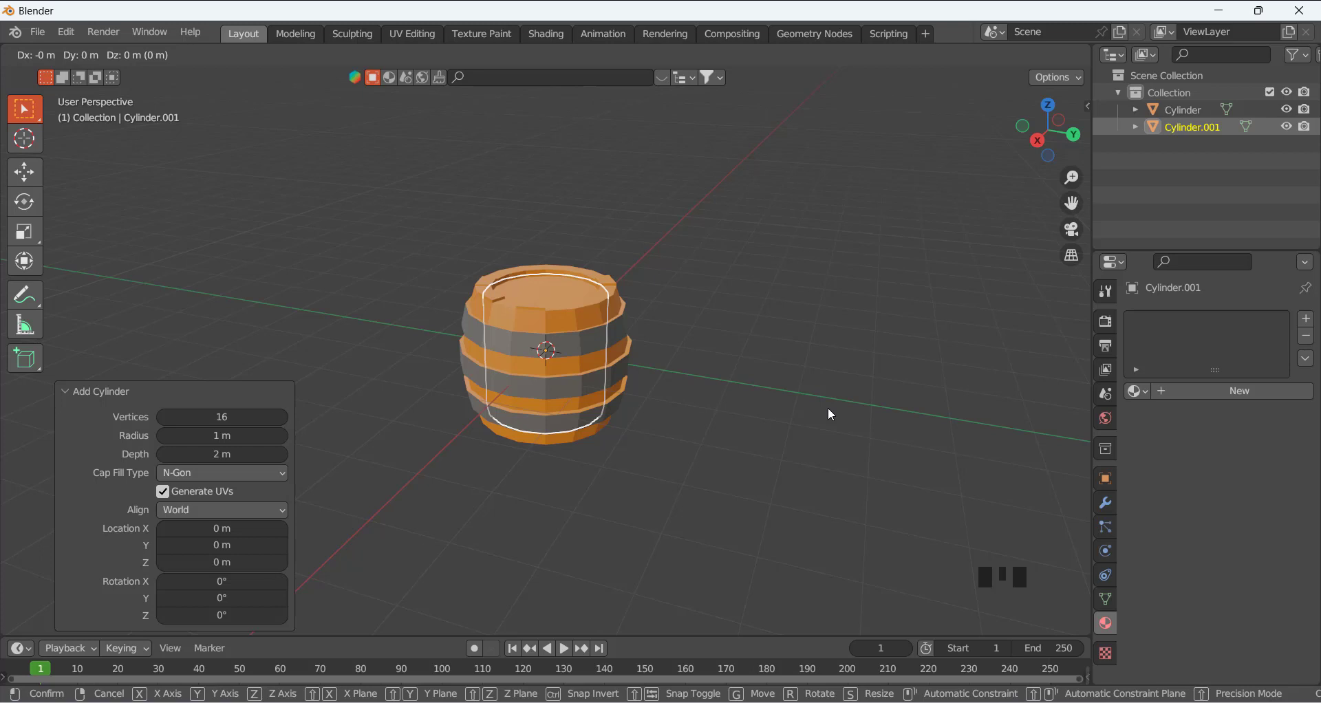
pyautogui.press('y')
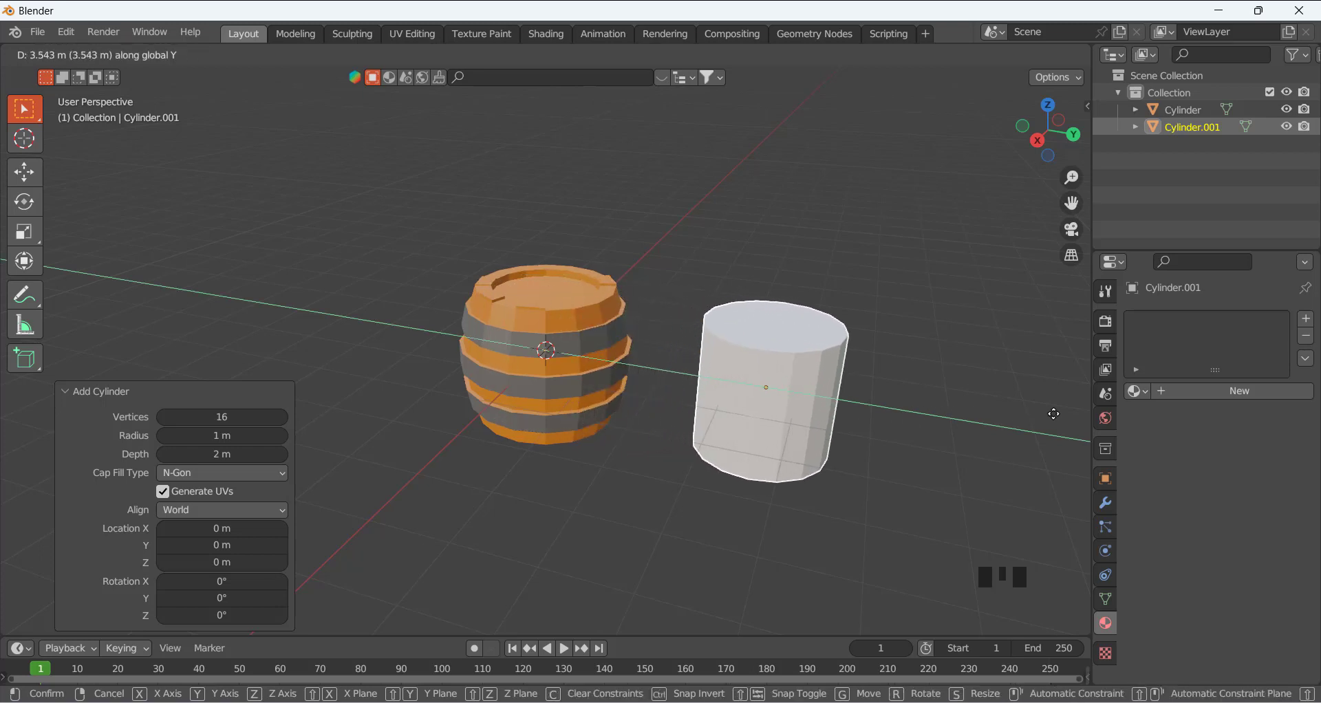
pyautogui.click(1053, 414)
pyautogui.click(878, 432)
pyautogui.scroll(-1, 878, 432)
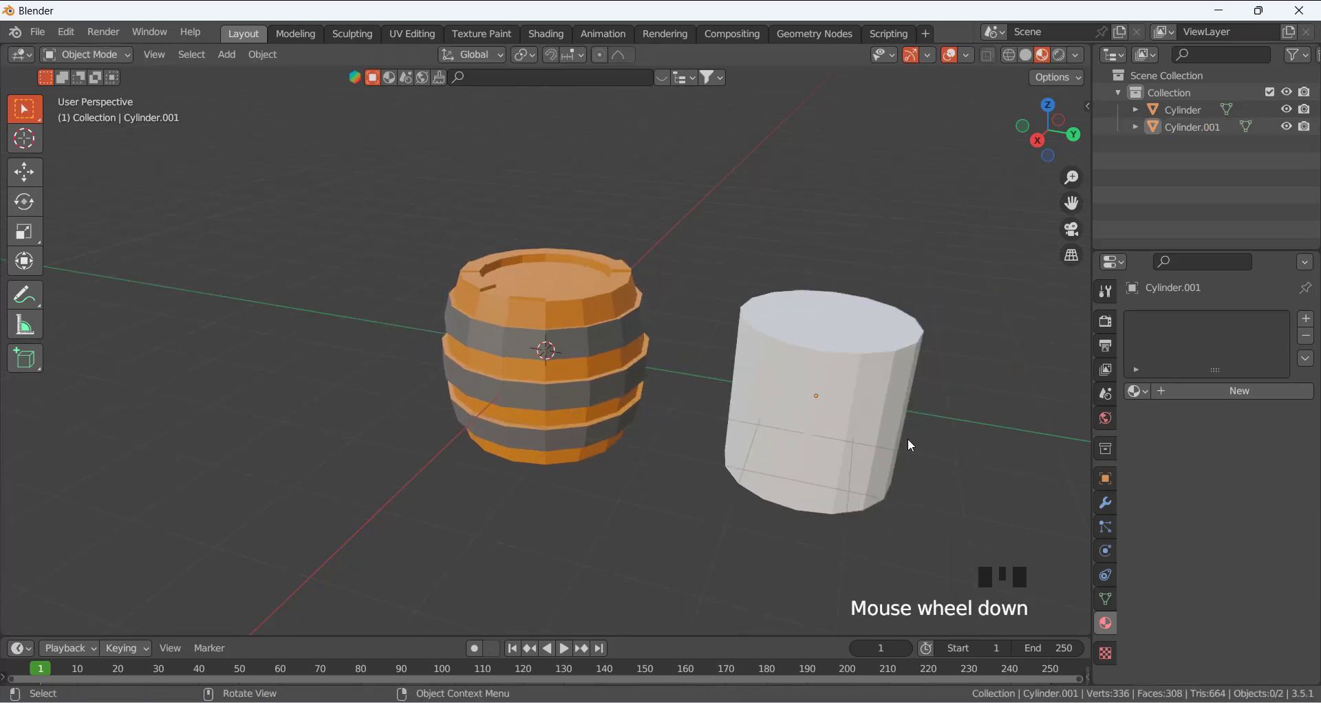
# In Edit Mode, stretch the whole new cylinder along Z by a factor of about 1.35
pyautogui.keyDown('shift'); pyautogui.moveTo(908, 439); pyautogui.dragTo(722, 365, button='middle'); pyautogui.keyUp('shift')
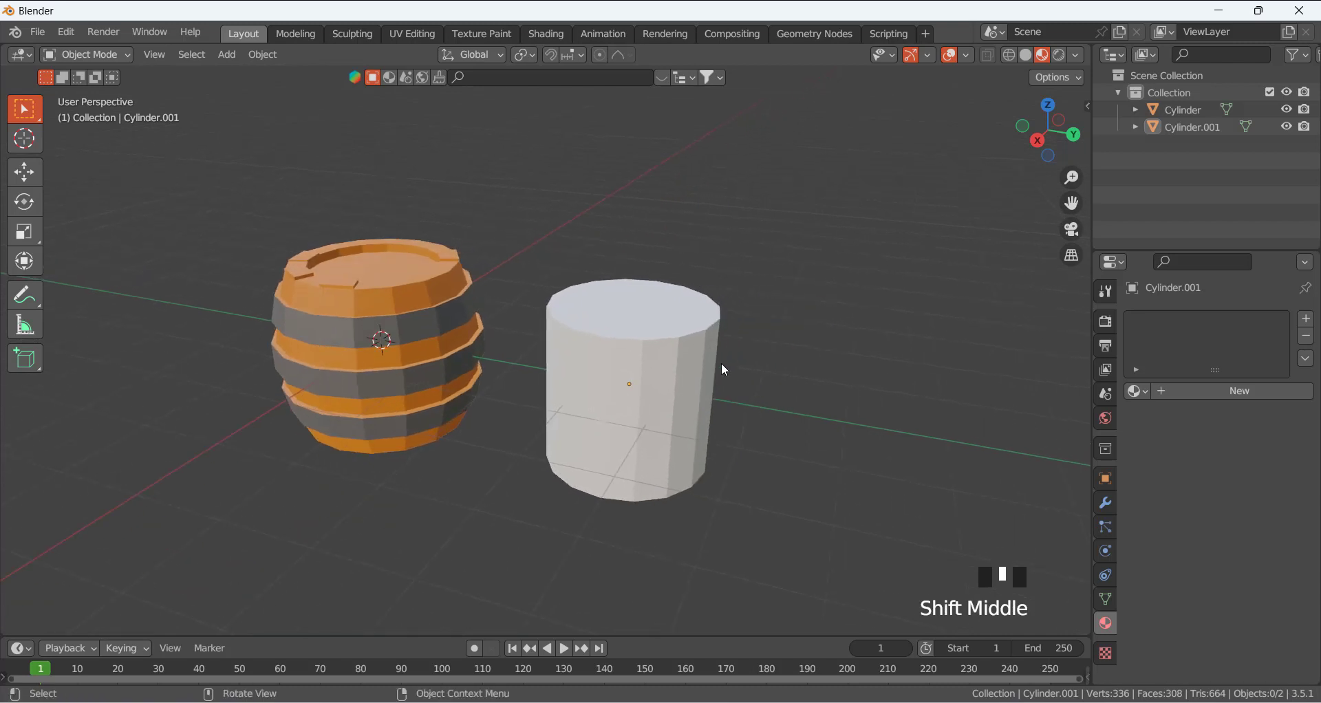
pyautogui.click(665, 392)
pyautogui.press('Tab')
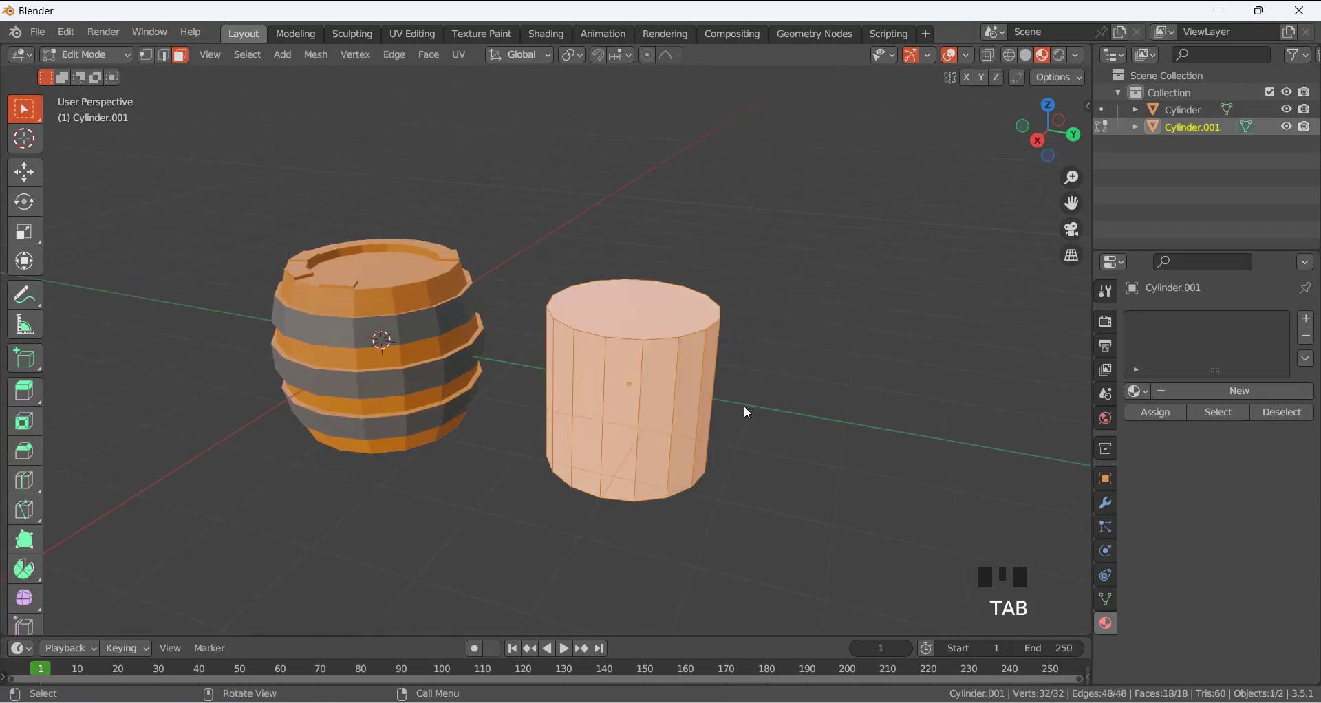
pyautogui.press('s')
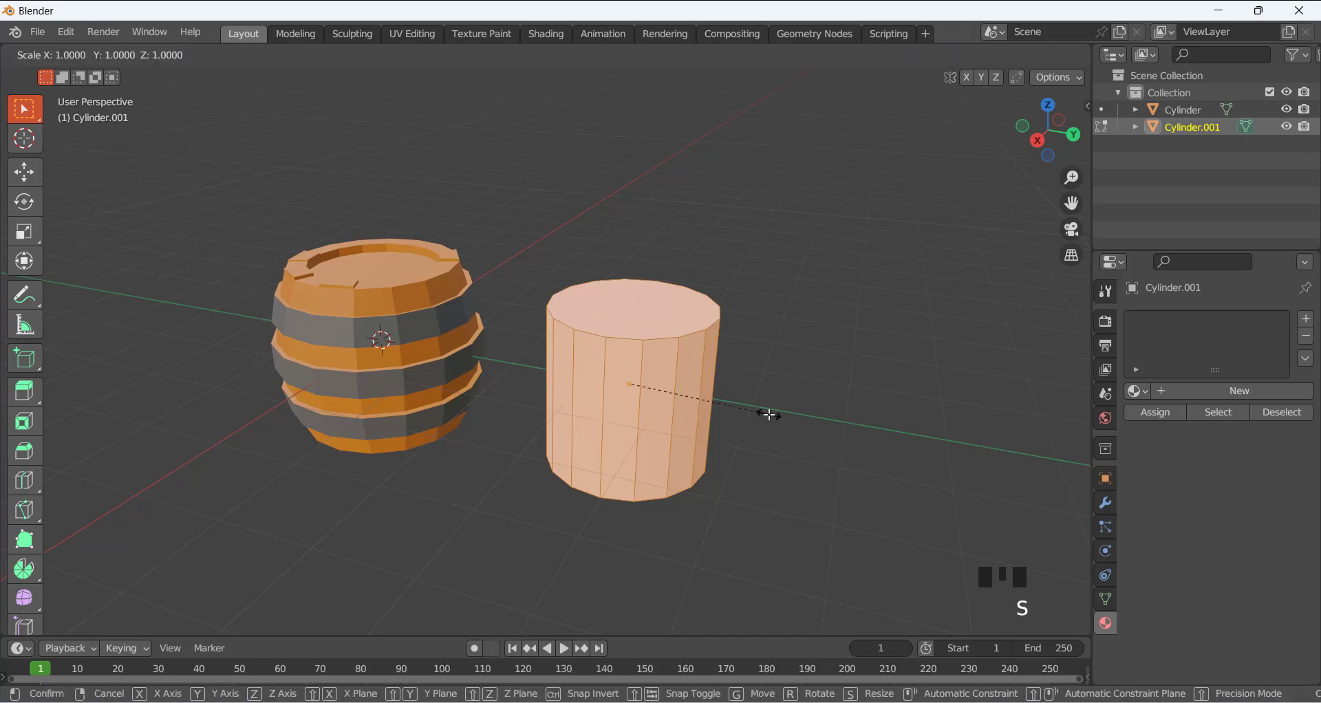
pyautogui.press('z')
pyautogui.click(804, 425)
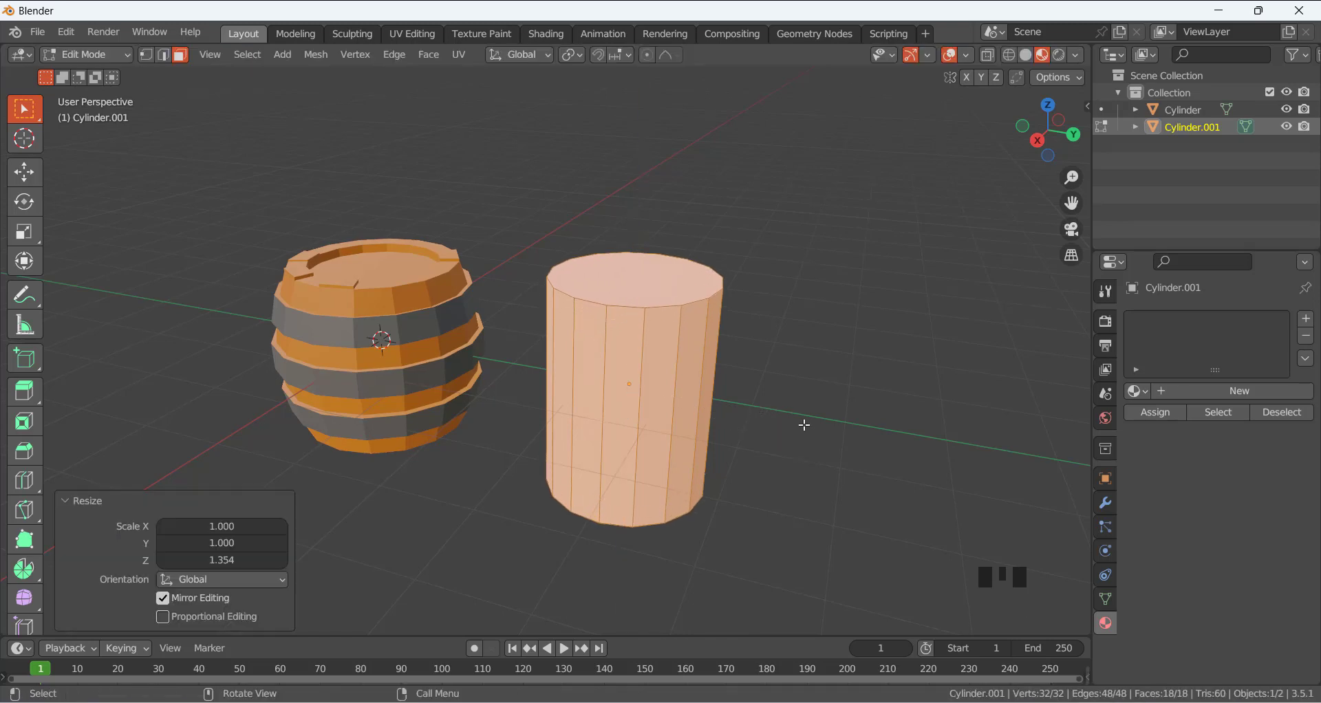
# Add three evenly spaced horizontal loop cuts around the new cylinder without sliding them
pyautogui.hotkey('ctrl', 'r')
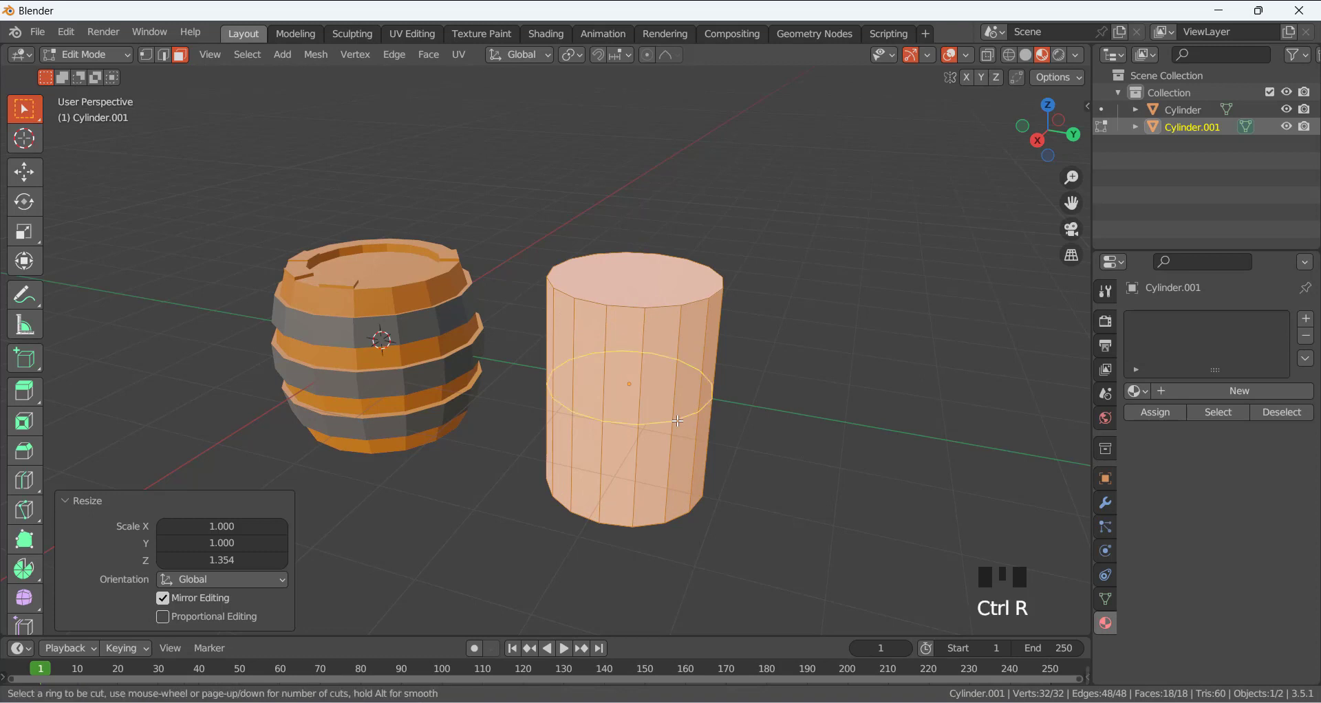
pyautogui.scroll(3, 678, 422)
pyautogui.scroll(-1, 678, 421)
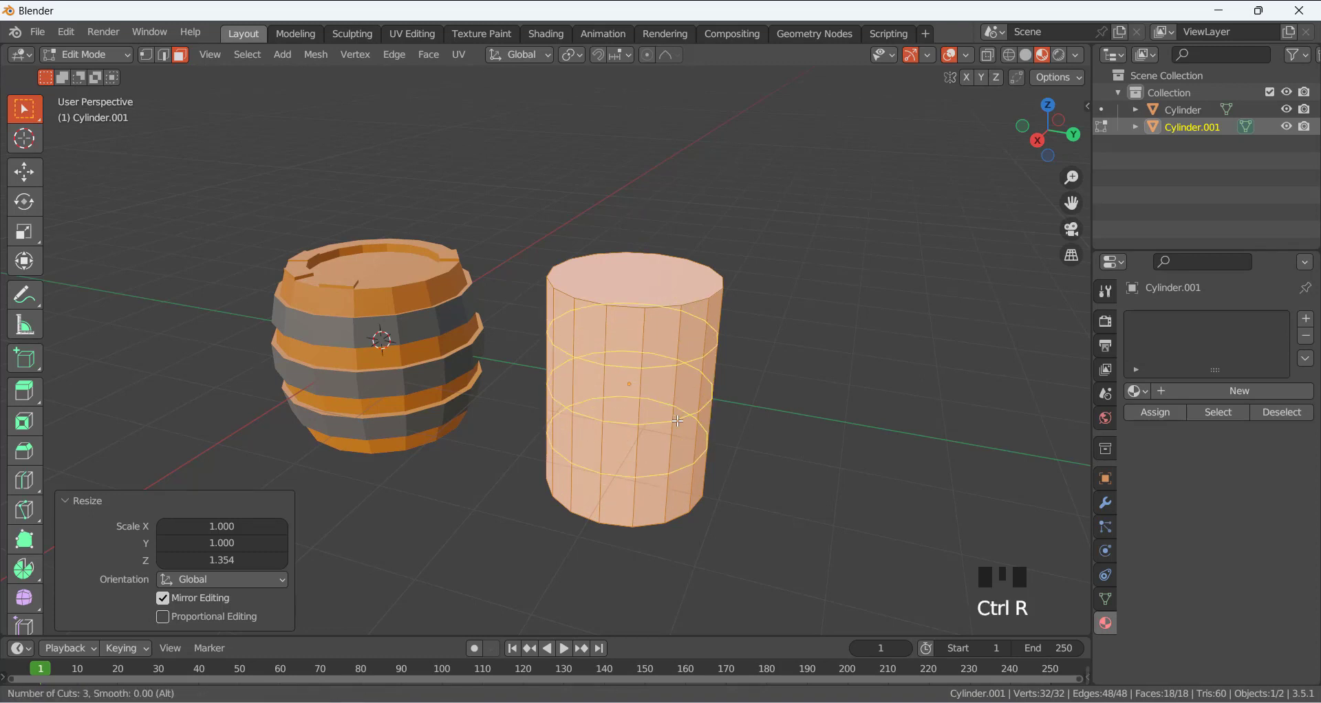
pyautogui.click(678, 421)
pyautogui.rightClick(678, 421)
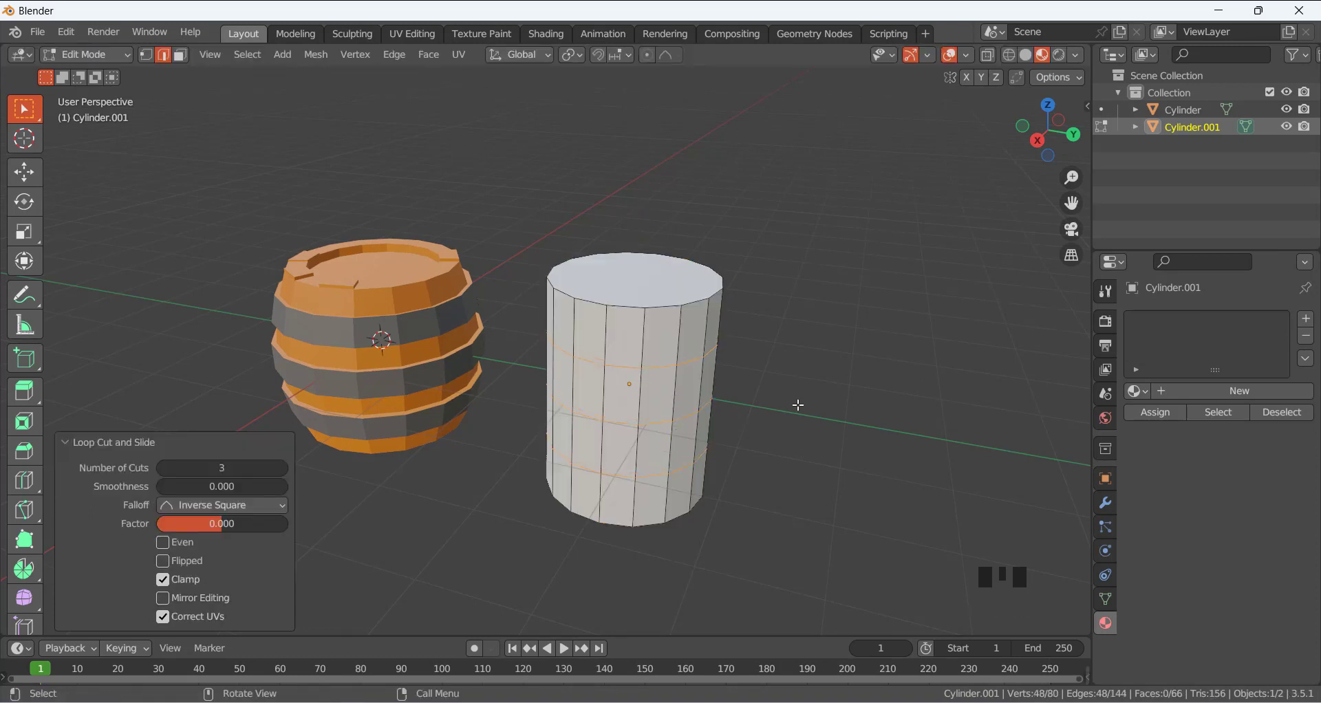
# Bulge the new cylinder by scaling its middle edge loop to about 1.28 with proportional editing of size 1.21, working in right view
pyautogui.press('KP_1')
pyautogui.press('KP_3')
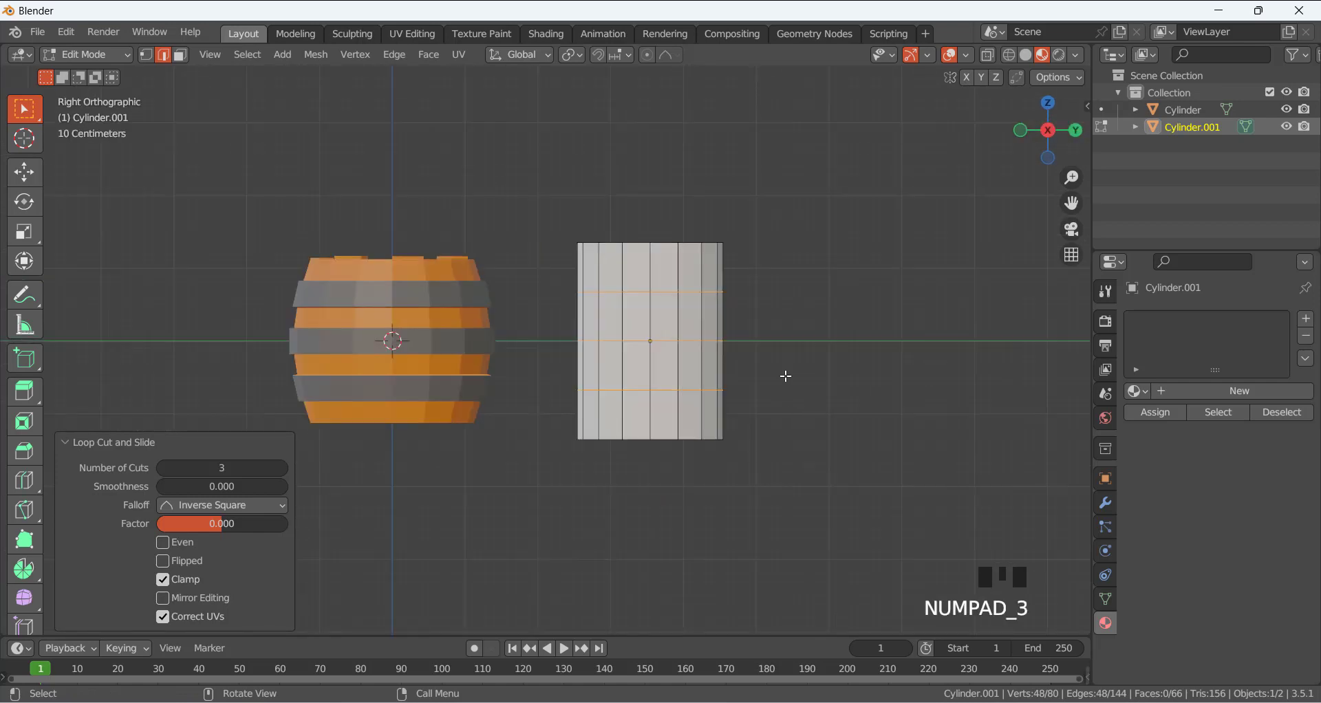
pyautogui.click(779, 284)
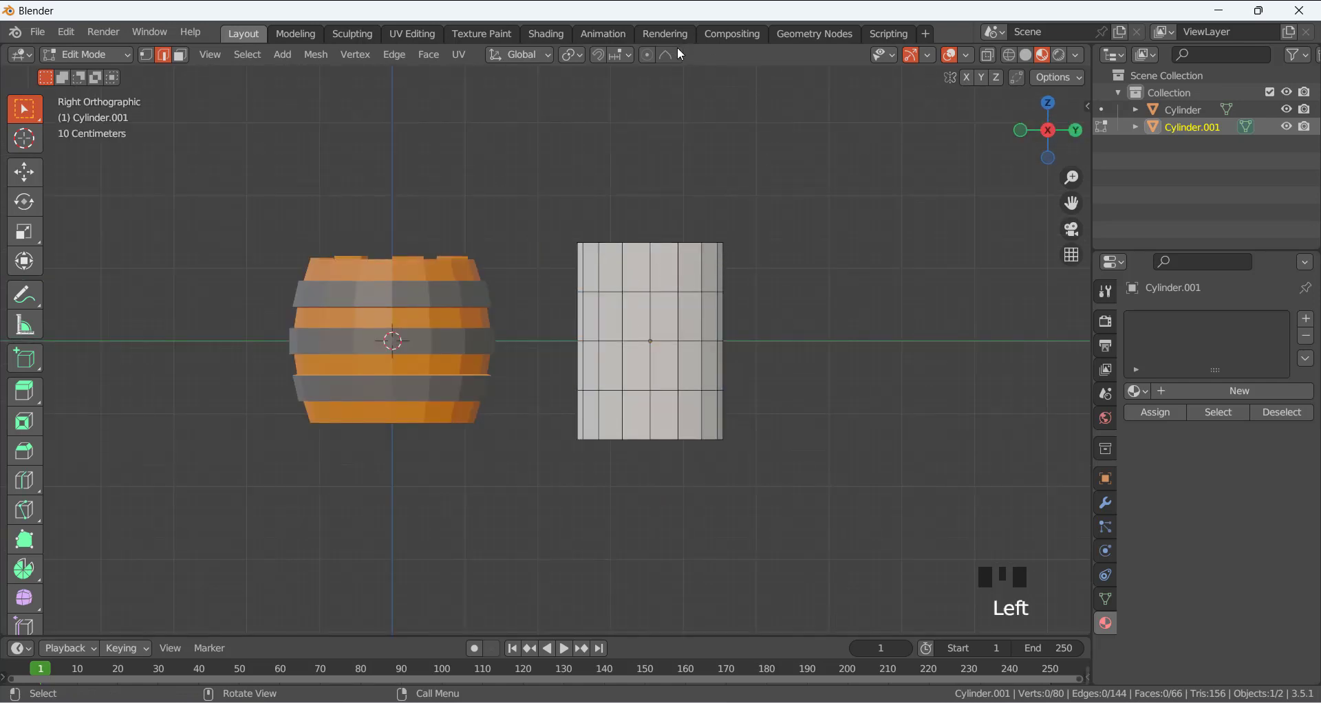
pyautogui.click(648, 58)
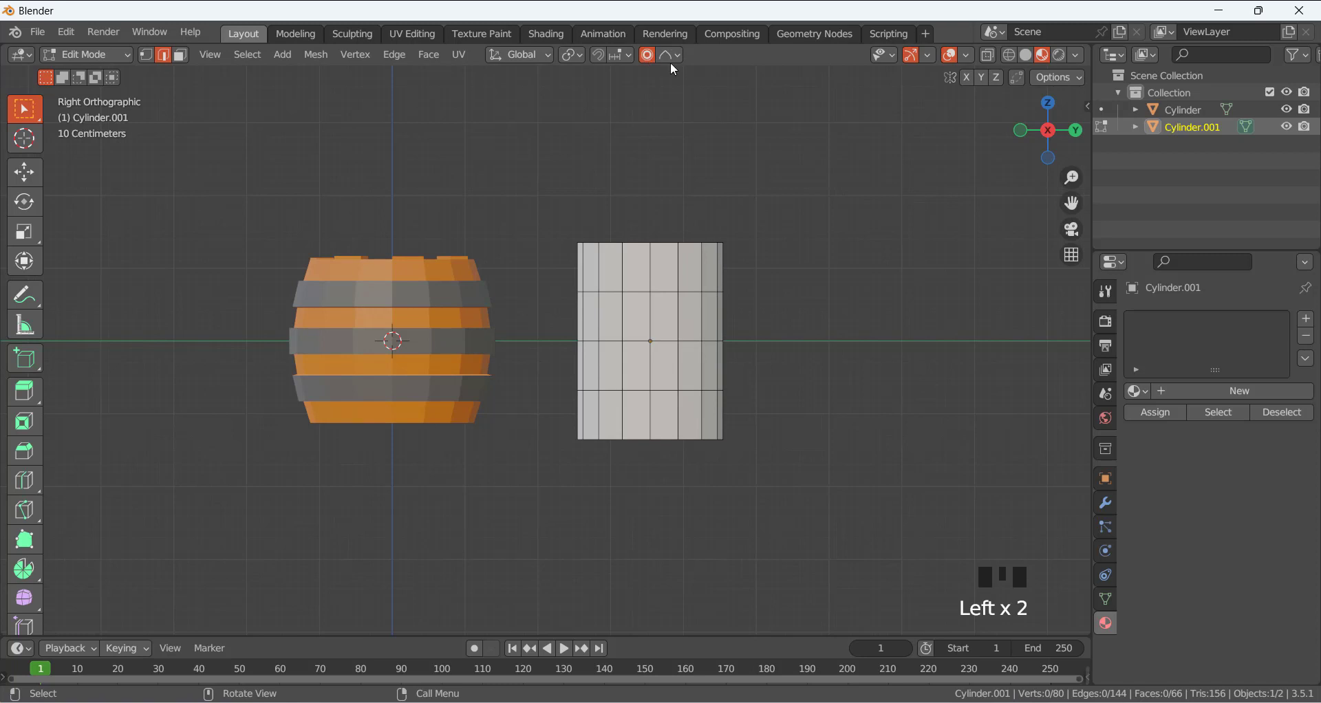
pyautogui.click(667, 56)
pyautogui.keyDown('alt'); pyautogui.click(669, 342); pyautogui.keyUp('alt')
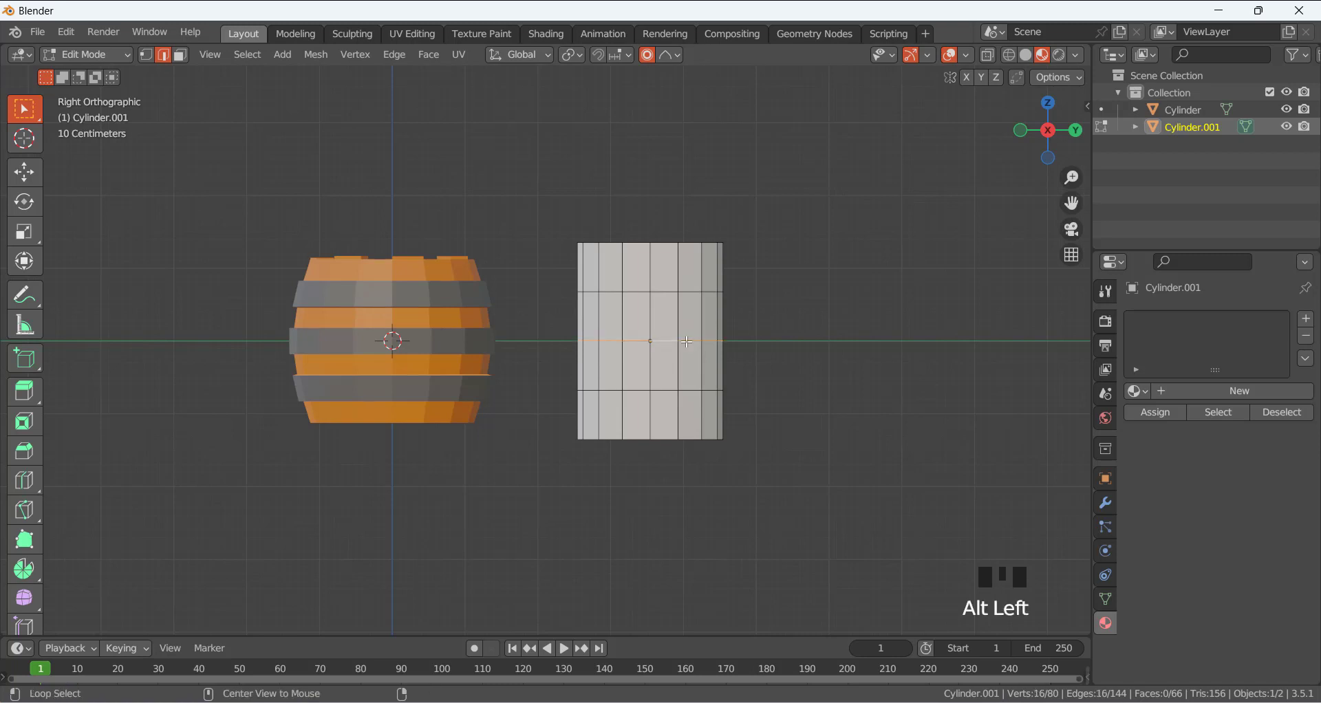
pyautogui.press('s')
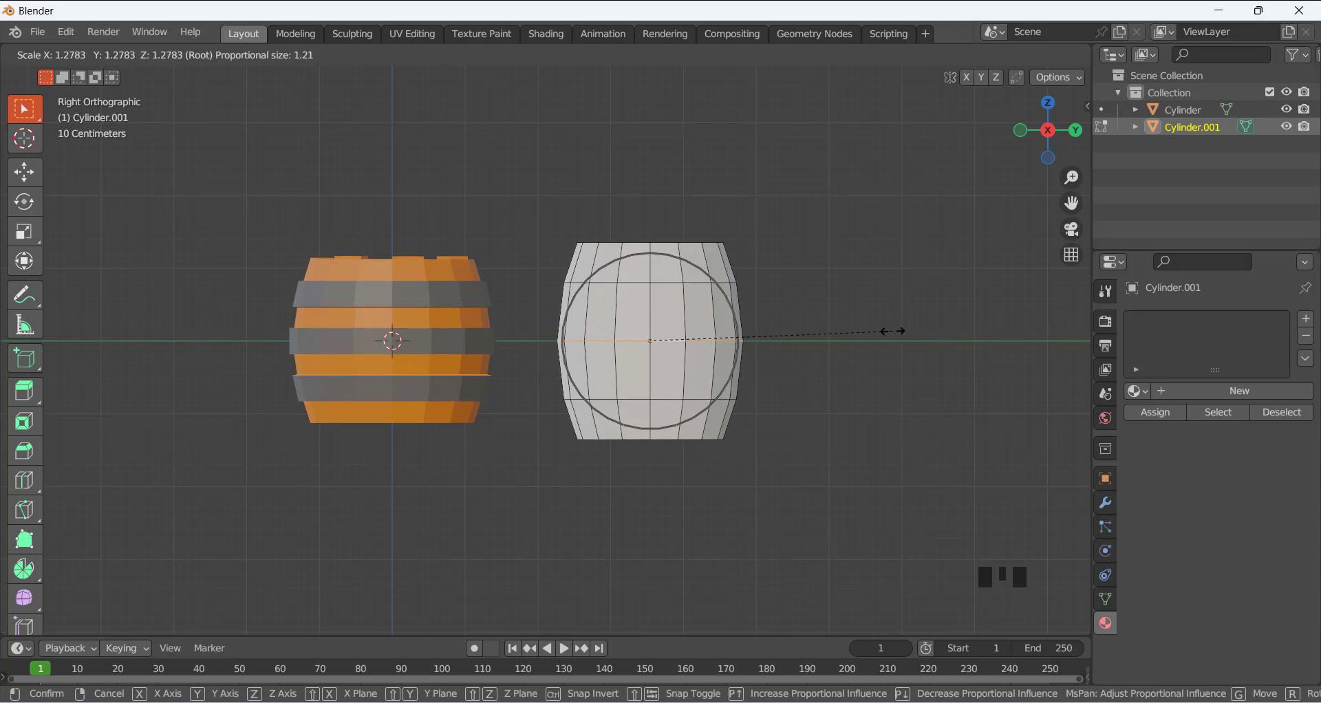
pyautogui.click(893, 331)
pyautogui.moveTo(785, 286); pyautogui.dragTo(799, 348, button='middle')
pyautogui.press('Tab')
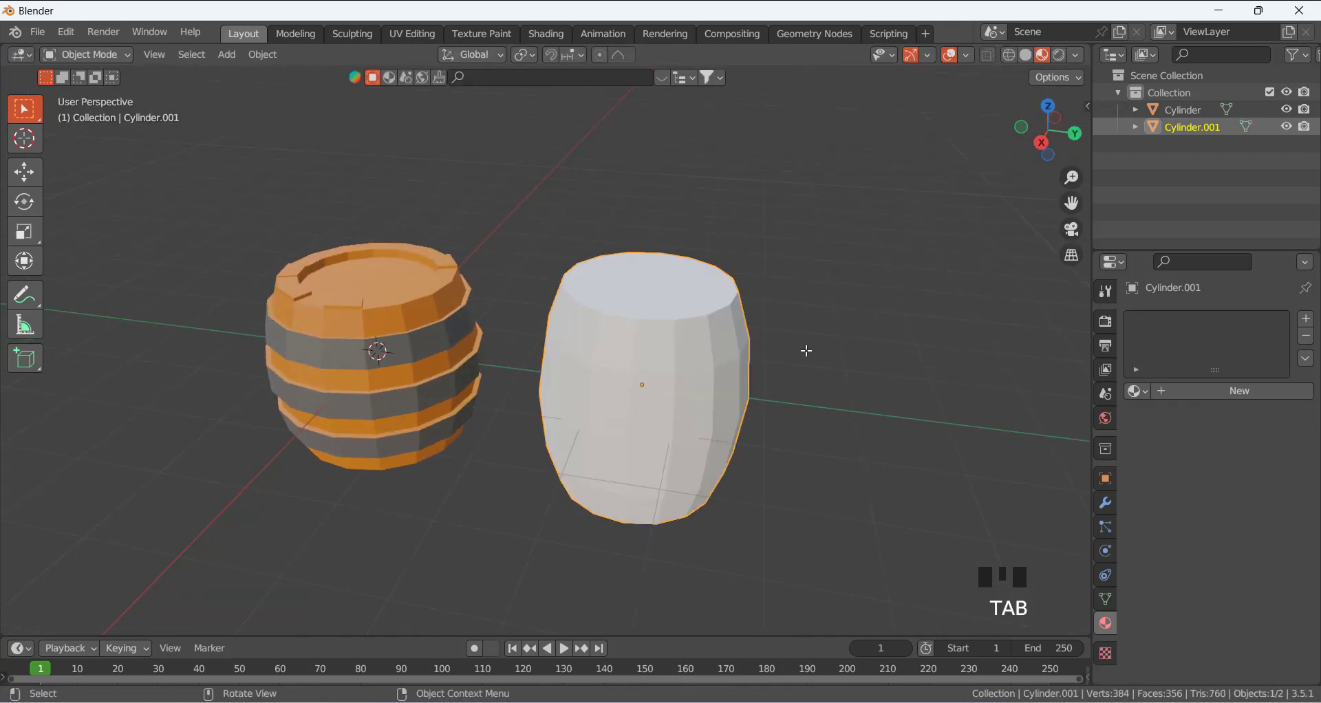
# Select the entire bulged cylinder mesh in Edit Mode and switch to face selection
pyautogui.press('Tab')
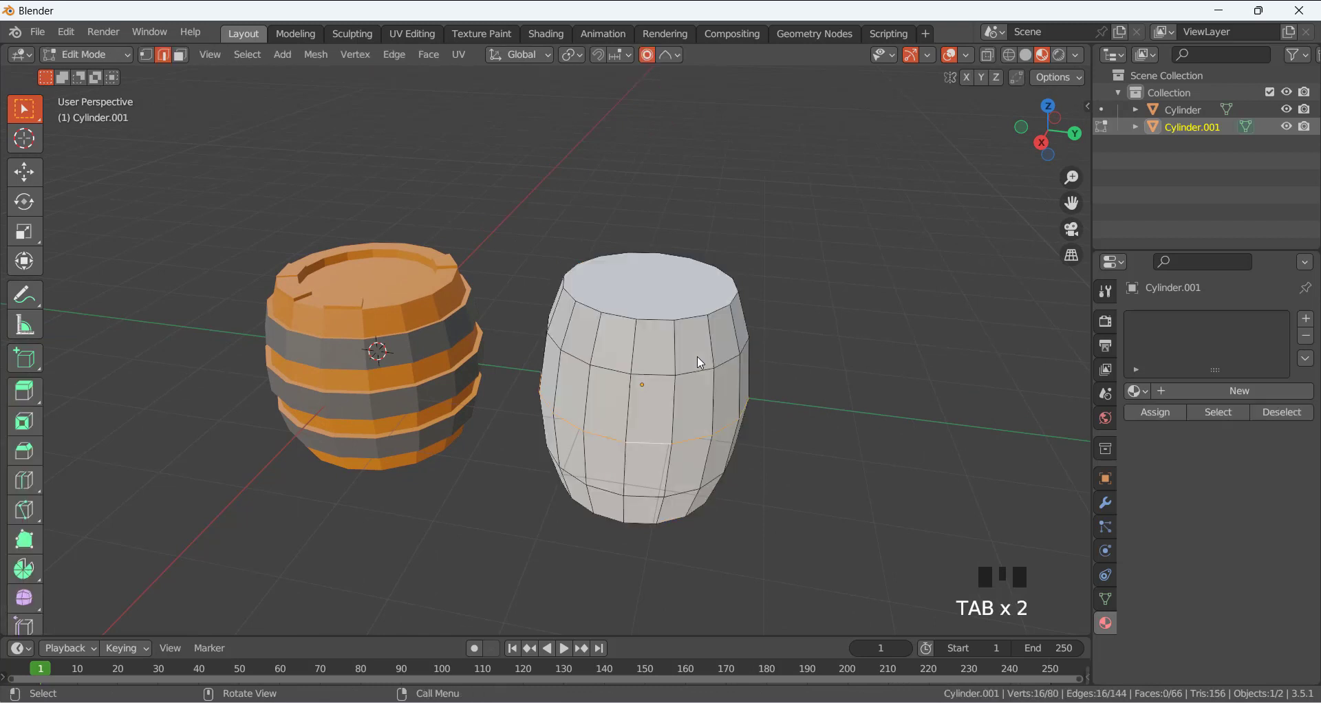
pyautogui.click(835, 391)
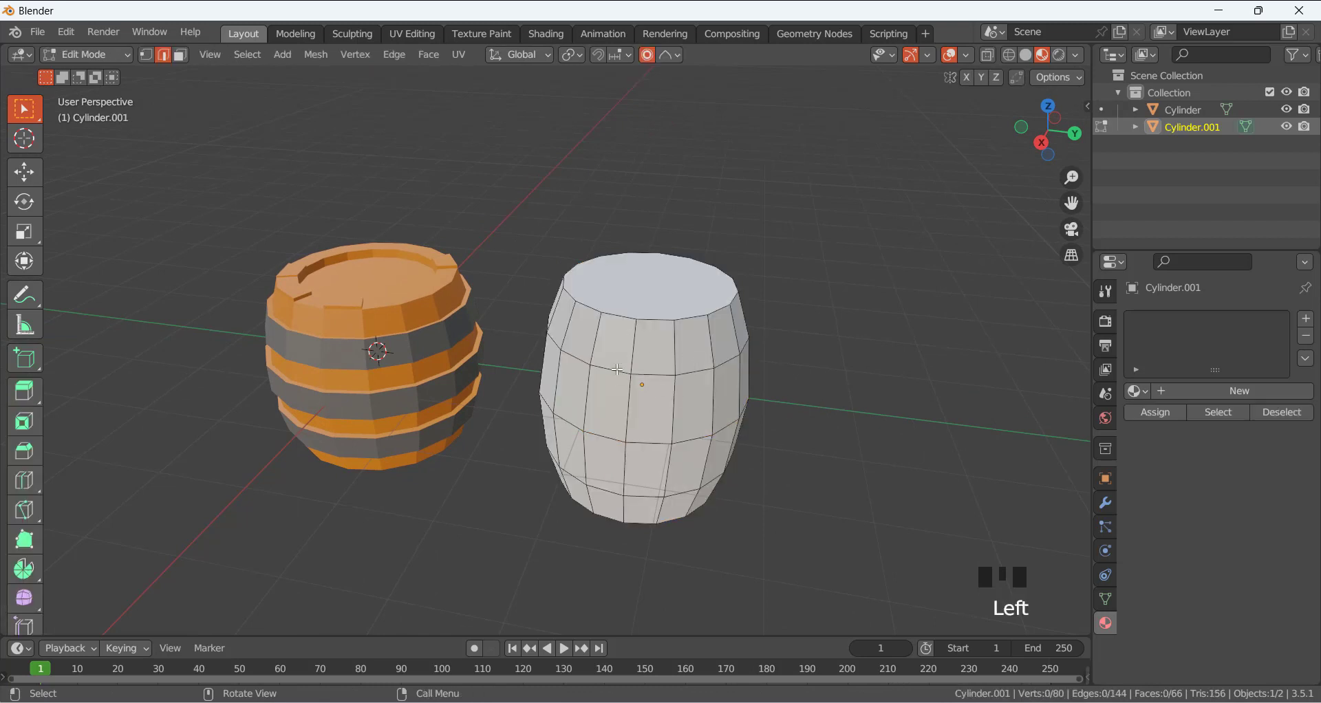
pyautogui.press('a')
pyautogui.moveTo(784, 350); pyautogui.dragTo(803, 349, button='middle')
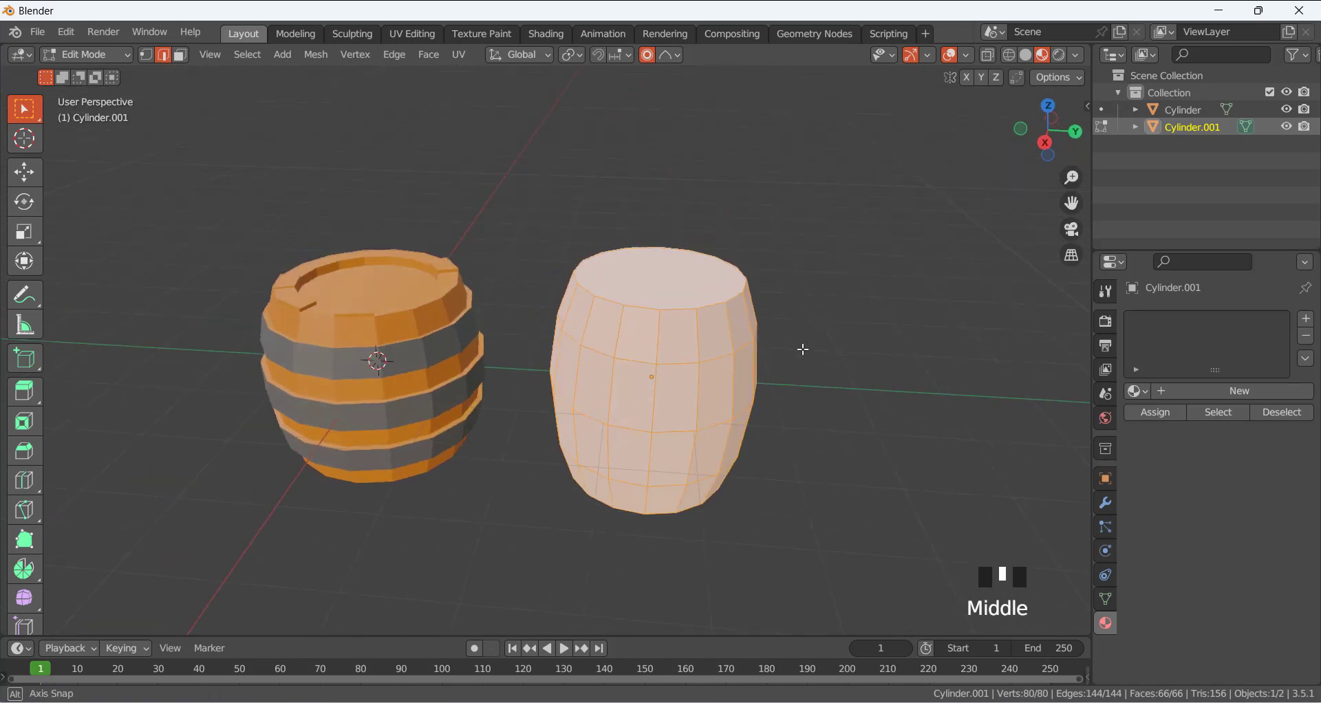
pyautogui.click(181, 55)
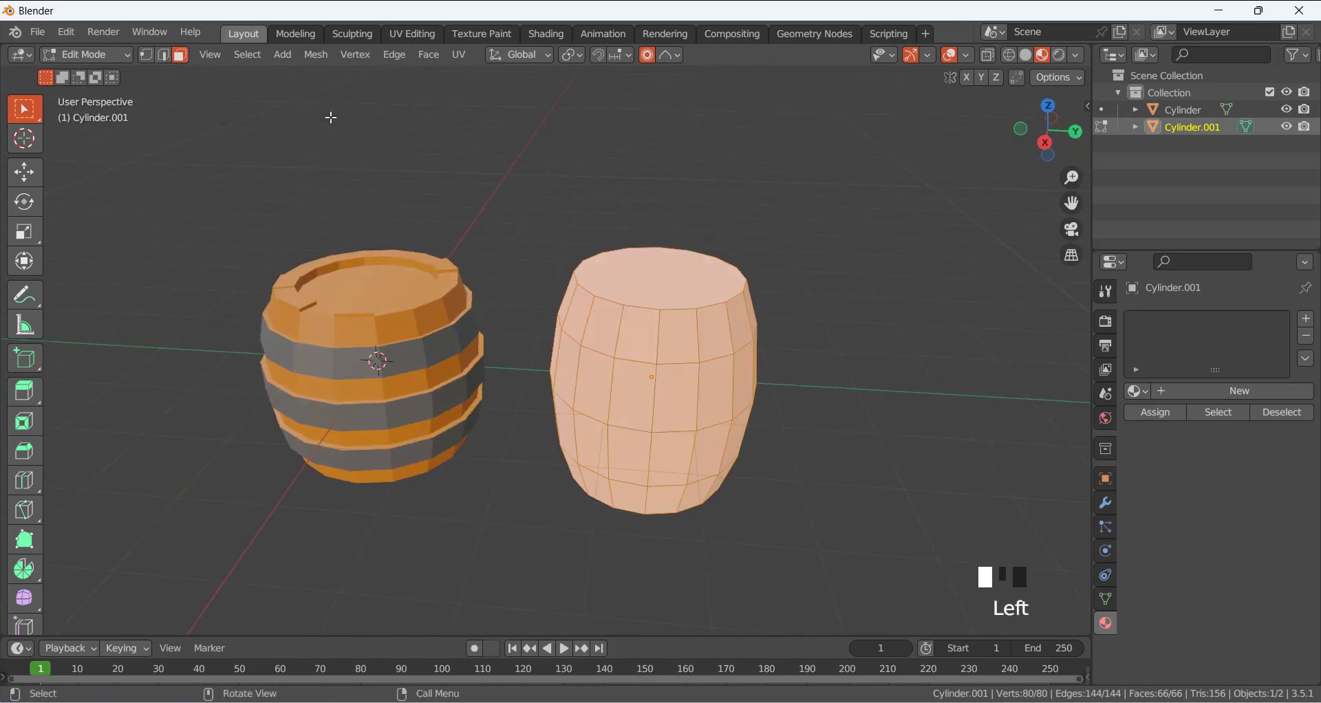
# Try limiting the selection to the side faces by removing the top and bottom caps, and clear the selection
pyautogui.moveTo(681, 230)
pyautogui.mouseDown(button='middle')
pyautogui.moveTo(669, 283)
pyautogui.moveTo(677, 218)
pyautogui.mouseUp(button='middle')
pyautogui.keyDown('shift'); pyautogui.click(668, 283); pyautogui.keyUp('shift')
pyautogui.keyDown('shift'); pyautogui.click(661, 359); pyautogui.keyUp('shift')
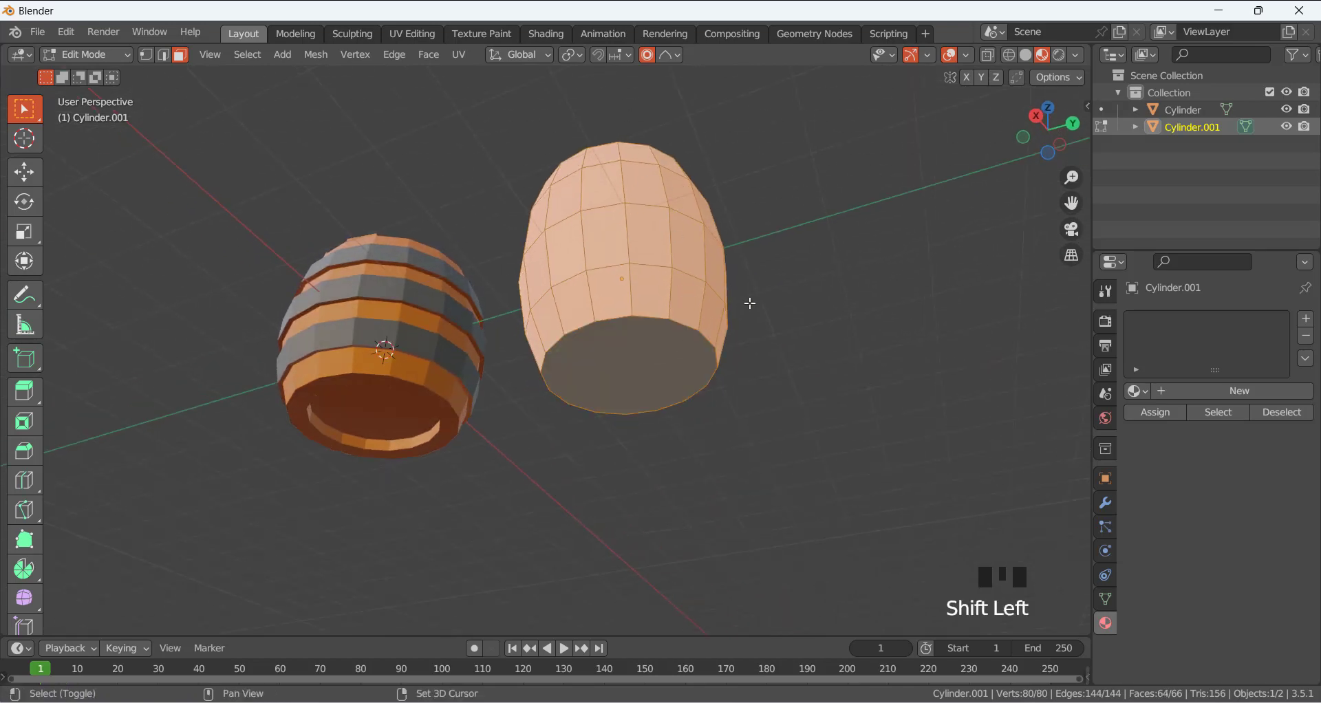
pyautogui.moveTo(748, 298); pyautogui.dragTo(741, 337, button='middle')
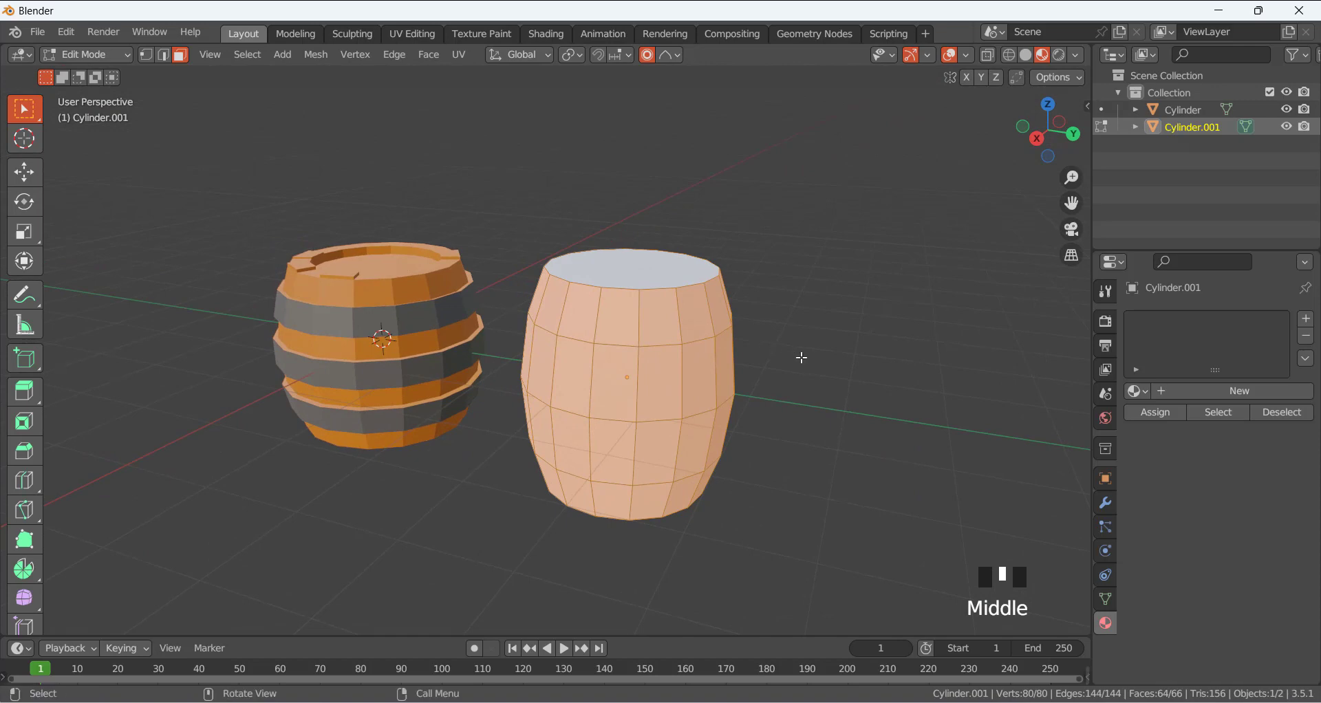
pyautogui.scroll(1, 782, 375)
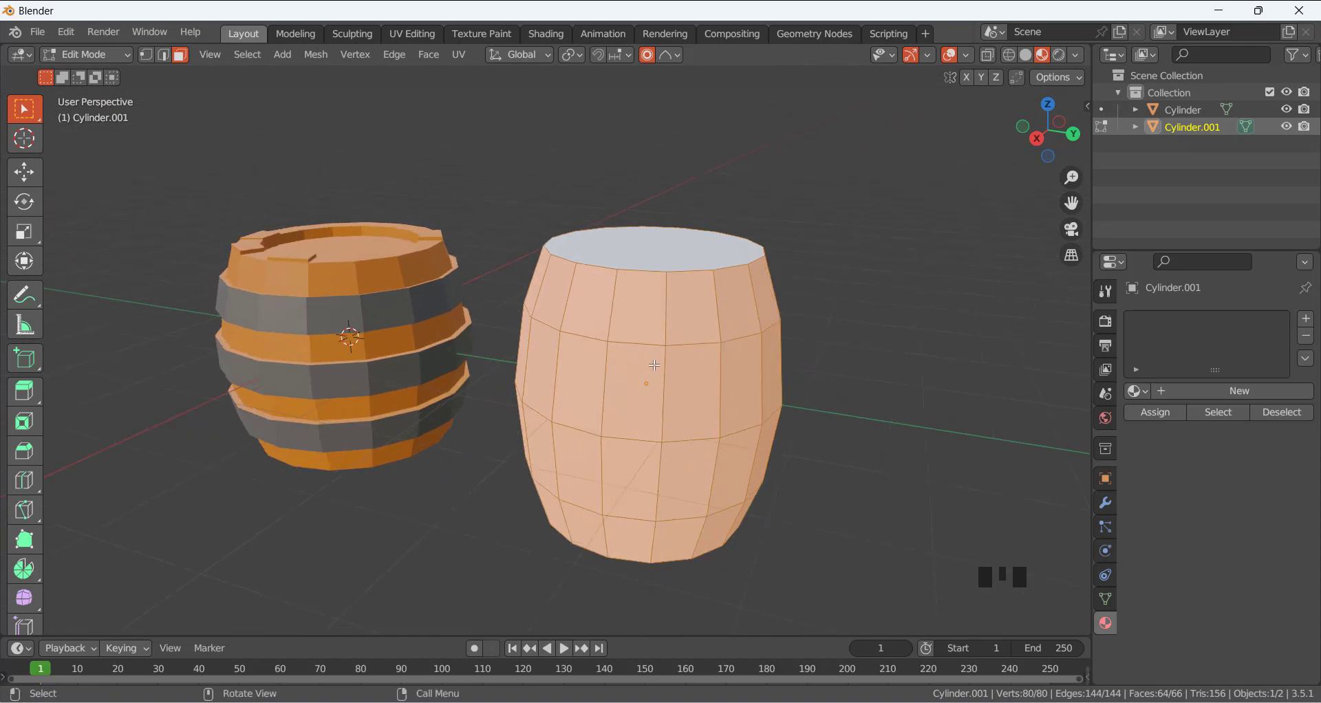
pyautogui.scroll(-1, 655, 365)
pyautogui.scroll(1, 654, 365)
pyautogui.click(765, 327)
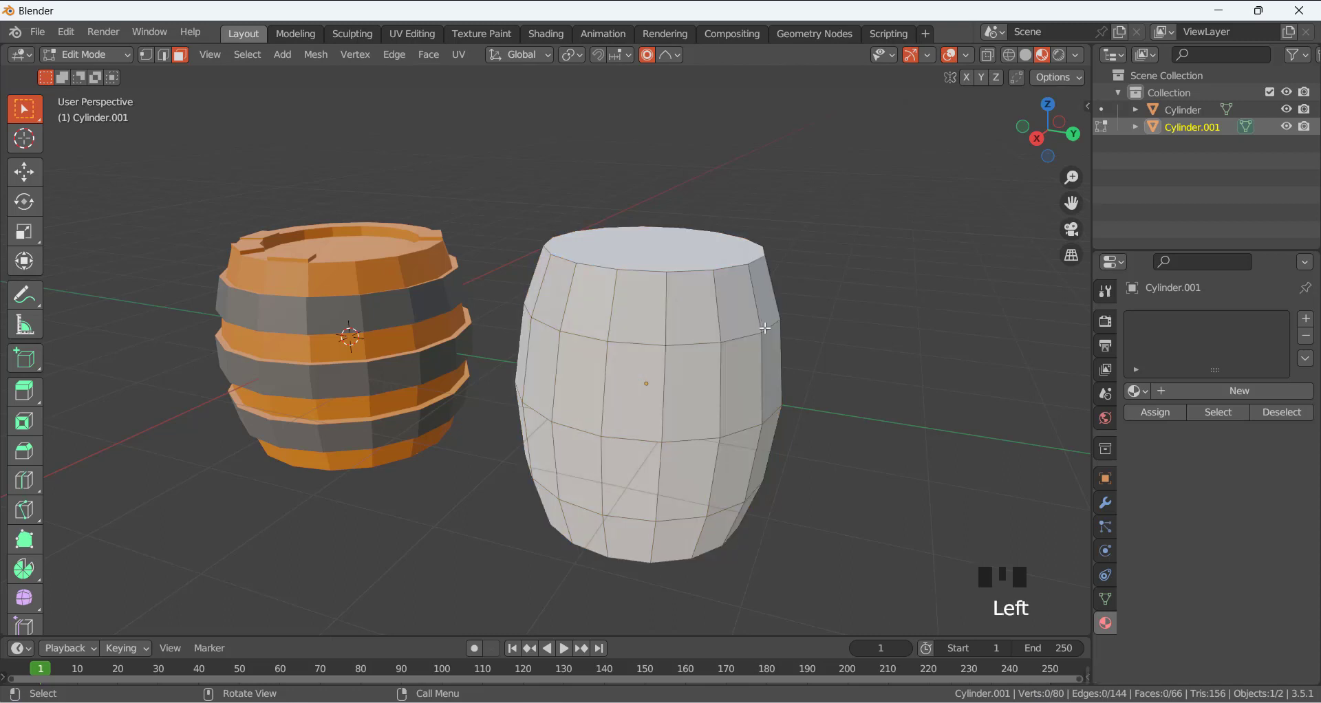
# Select every second vertical column of side faces around the bulged cylinder, eight columns in all, and split them from the mesh
pyautogui.click(589, 309)
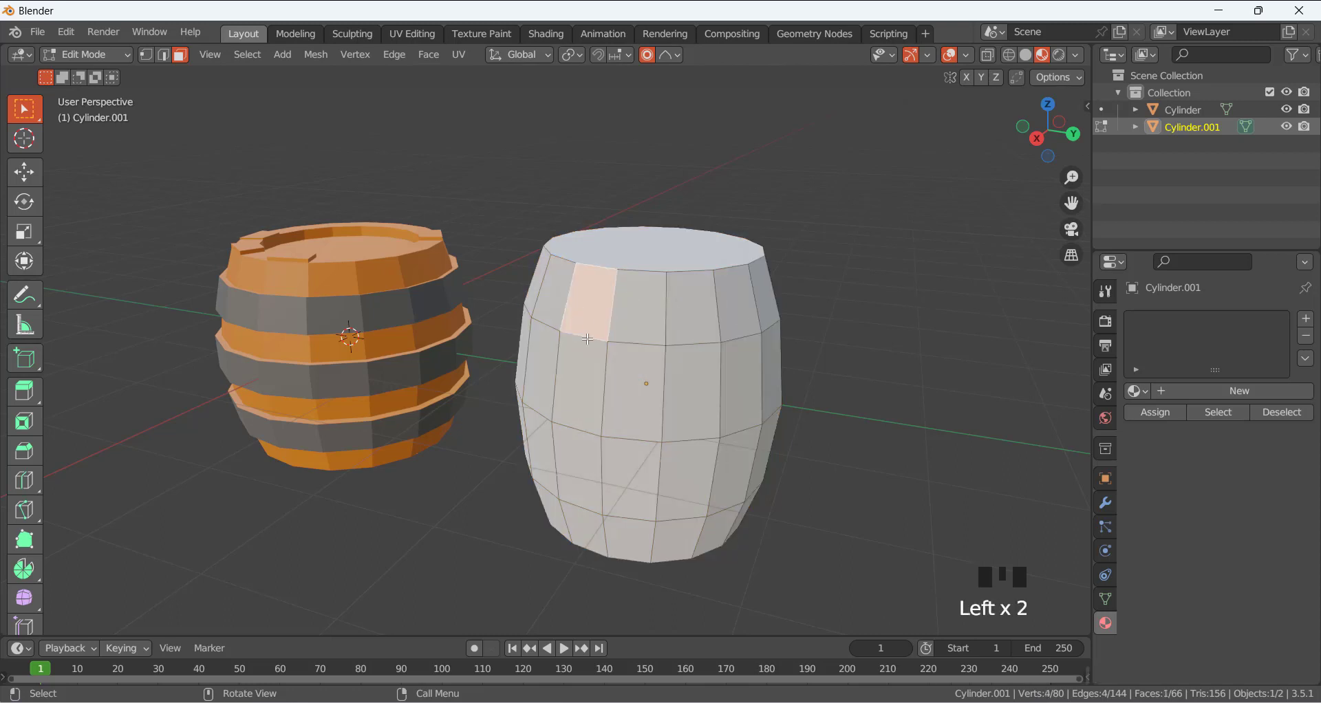
pyautogui.keyDown('shift'); pyautogui.click(581, 378); pyautogui.keyUp('shift')
pyautogui.keyDown('shift'); pyautogui.click(585, 458); pyautogui.keyUp('shift')
pyautogui.keyDown('shift'); pyautogui.click(583, 537); pyautogui.keyUp('shift')
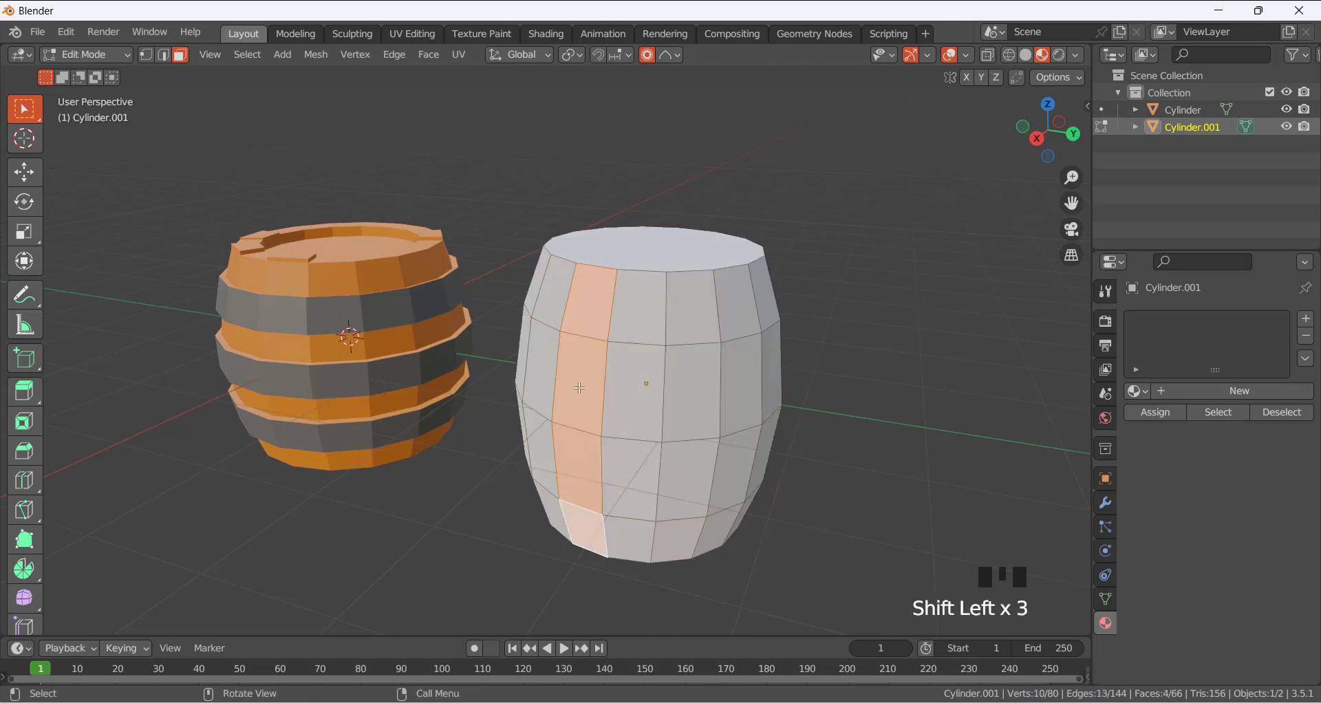
pyautogui.moveTo(584, 536); pyautogui.dragTo(582, 334, button='middle')
pyautogui.keyDown('shift'); pyautogui.click(581, 331); pyautogui.keyUp('shift')
pyautogui.keyDown('shift'); pyautogui.click(570, 406); pyautogui.keyUp('shift')
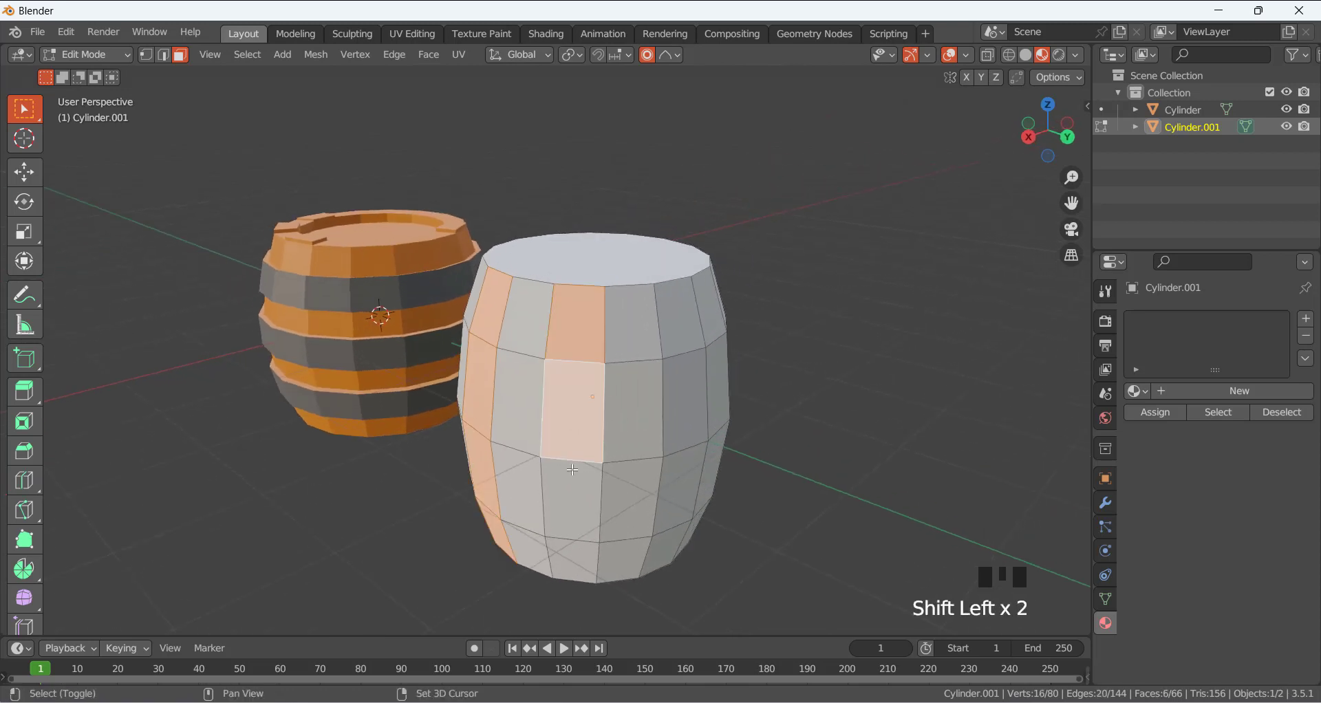
pyautogui.keyDown('shift'); pyautogui.click(571, 496); pyautogui.keyUp('shift')
pyautogui.keyDown('shift'); pyautogui.click(573, 557); pyautogui.keyUp('shift')
pyautogui.moveTo(573, 558); pyautogui.dragTo(506, 359, button='middle')
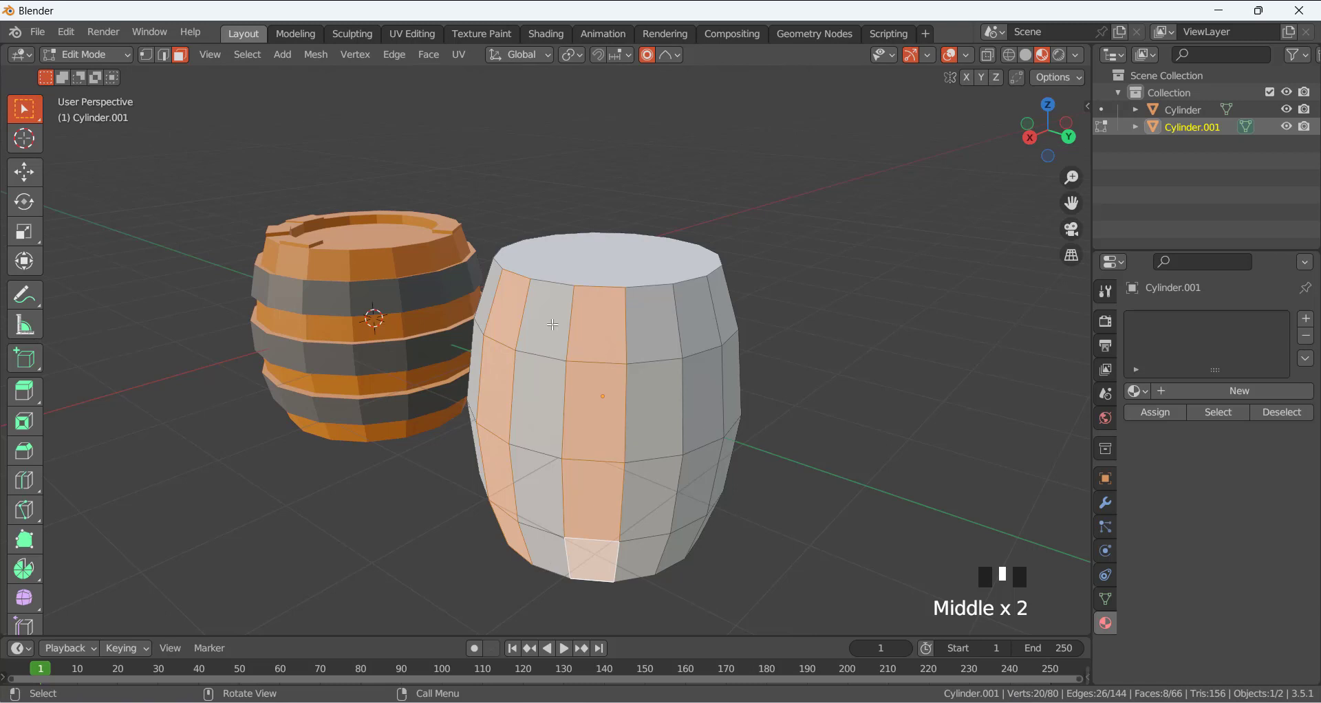
pyautogui.keyDown('shift'); pyautogui.click(708, 316); pyautogui.keyUp('shift')
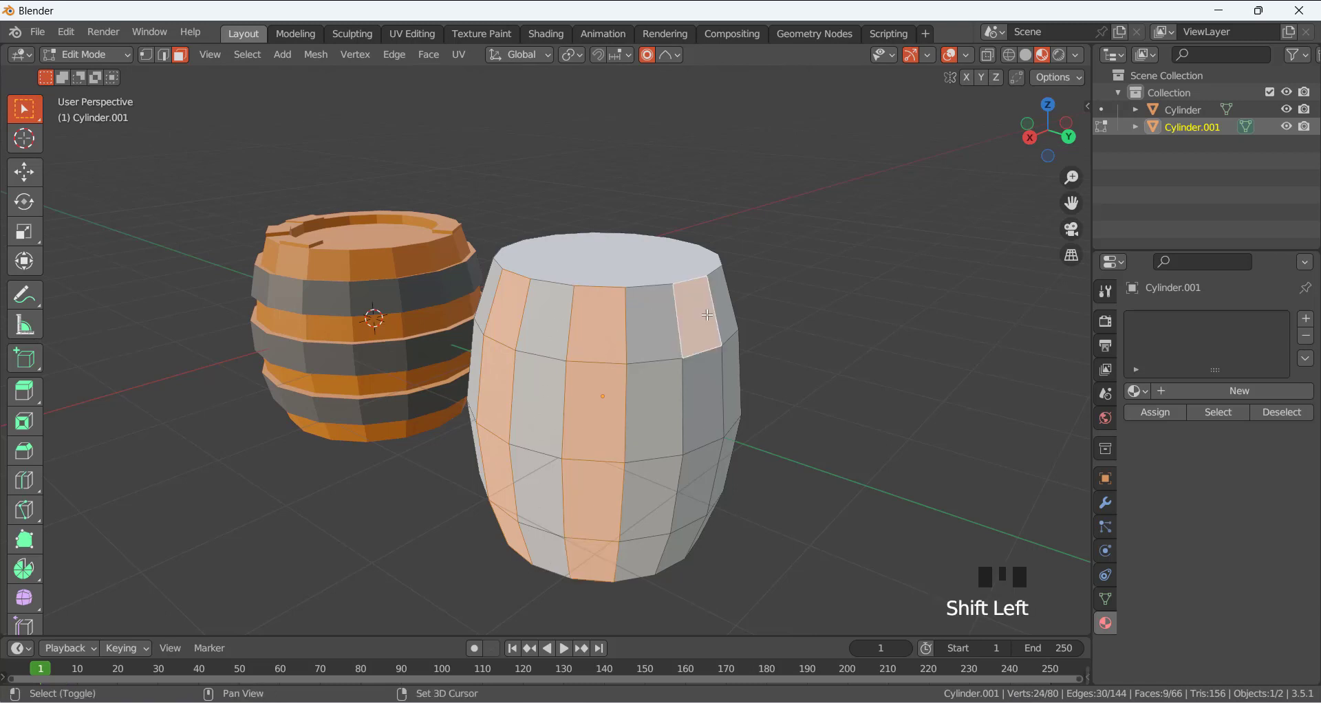
pyautogui.keyDown('shift'); pyautogui.click(710, 393); pyautogui.keyUp('shift')
pyautogui.keyDown('shift'); pyautogui.click(696, 513); pyautogui.keyUp('shift')
pyautogui.keyDown('shift'); pyautogui.click(687, 543); pyautogui.keyUp('shift')
pyautogui.moveTo(687, 543); pyautogui.dragTo(482, 344, button='middle')
pyautogui.keyDown('shift'); pyautogui.click(456, 324); pyautogui.keyUp('shift')
pyautogui.keyDown('shift'); pyautogui.click(455, 389); pyautogui.keyUp('shift')
pyautogui.keyDown('shift'); pyautogui.click(455, 474); pyautogui.keyUp('shift')
pyautogui.keyDown('shift'); pyautogui.click(458, 534); pyautogui.keyUp('shift')
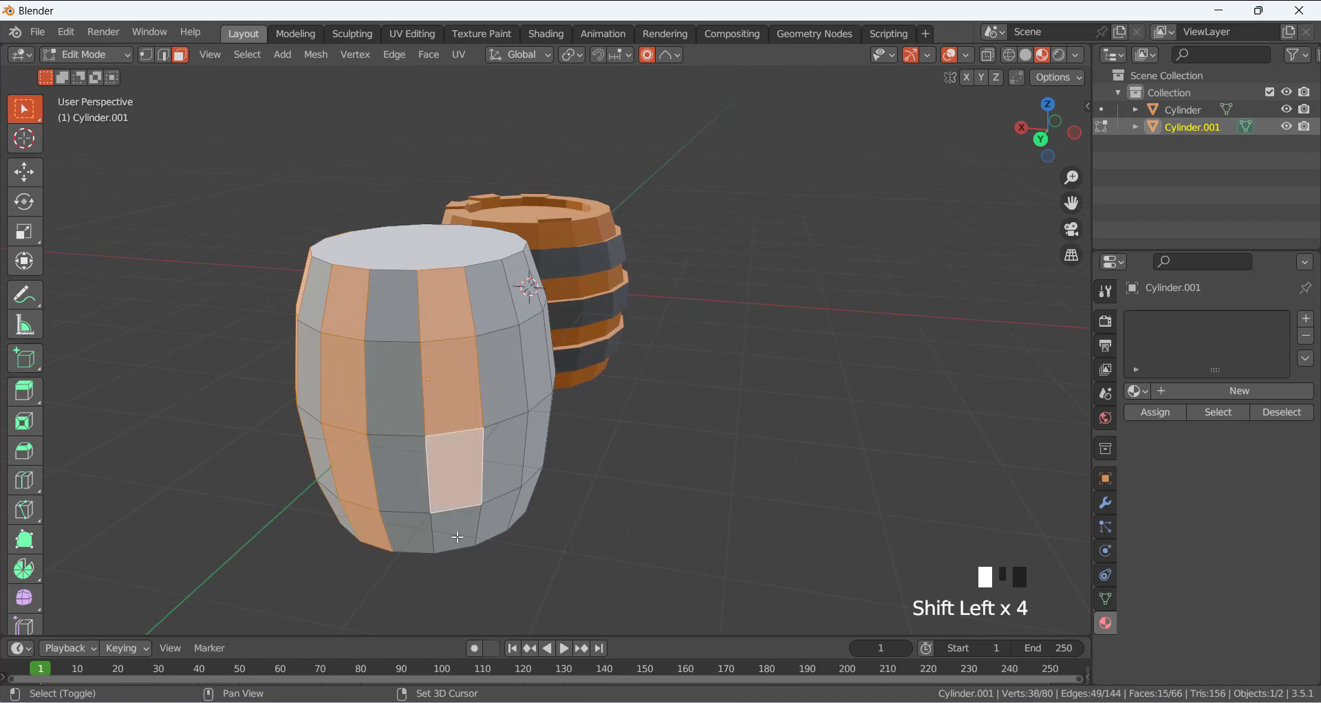
pyautogui.moveTo(458, 533); pyautogui.dragTo(404, 276, button='middle')
pyautogui.keyDown('shift'); pyautogui.click(404, 276); pyautogui.keyUp('shift')
pyautogui.keyDown('shift'); pyautogui.click(406, 337); pyautogui.keyUp('shift')
pyautogui.keyDown('shift'); pyautogui.click(410, 406); pyautogui.keyUp('shift')
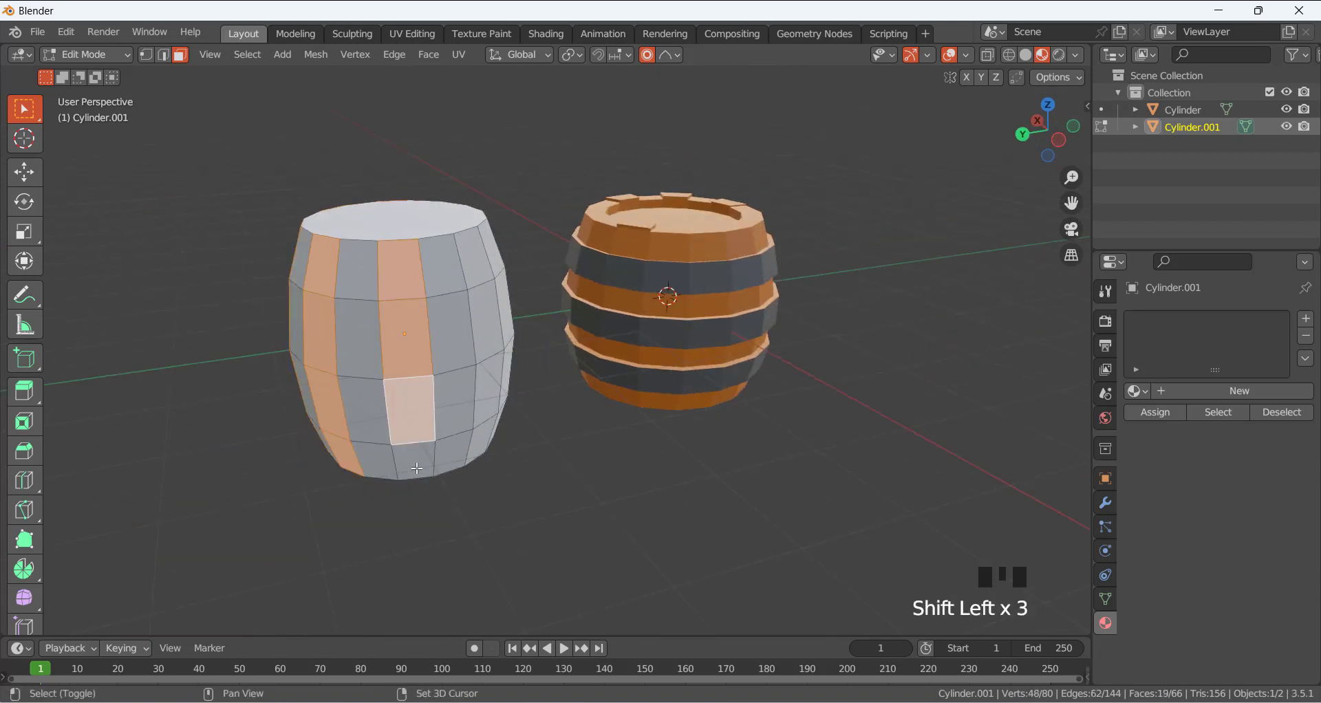
pyautogui.keyDown('shift'); pyautogui.click(413, 459); pyautogui.keyUp('shift')
pyautogui.moveTo(413, 460); pyautogui.dragTo(397, 375, button='middle')
pyautogui.keyDown('shift'); pyautogui.click(475, 241); pyautogui.keyUp('shift')
pyautogui.keyDown('shift'); pyautogui.click(477, 303); pyautogui.keyUp('shift')
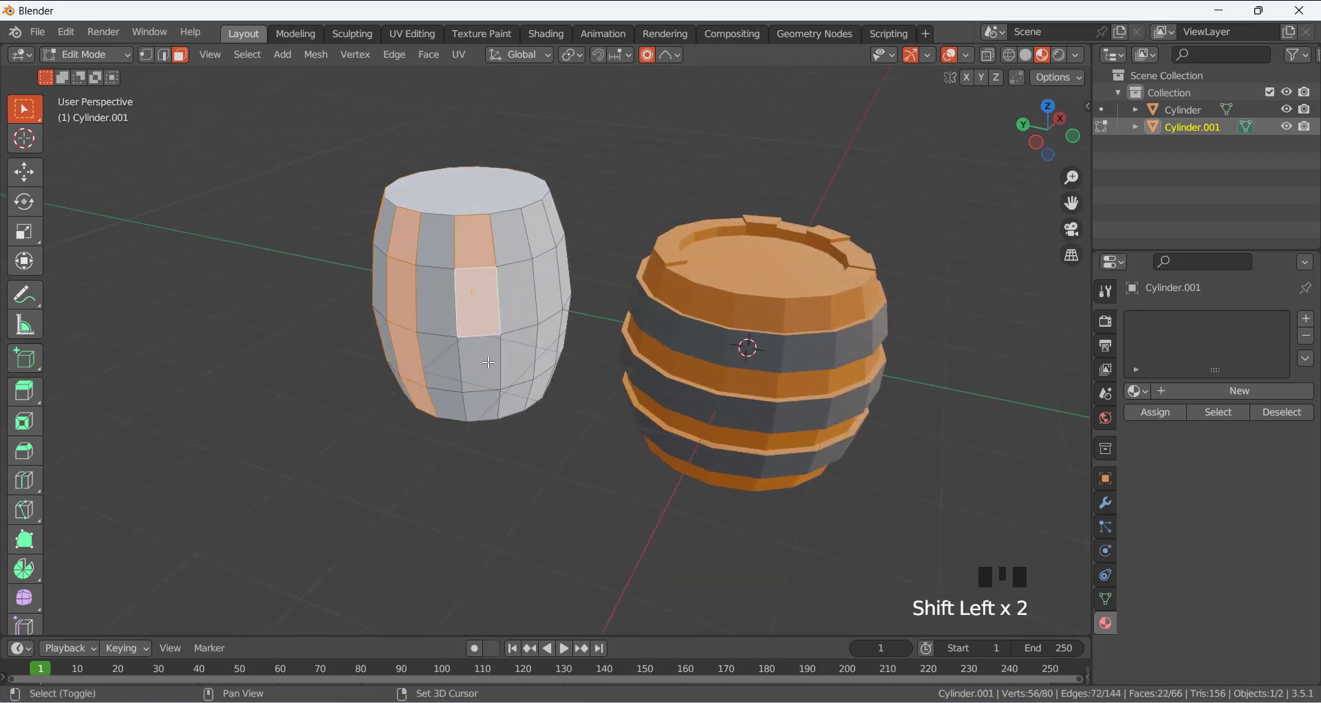
pyautogui.keyDown('shift'); pyautogui.click(480, 365); pyautogui.keyUp('shift')
pyautogui.keyDown('shift'); pyautogui.click(482, 406); pyautogui.keyUp('shift')
pyautogui.moveTo(482, 406); pyautogui.dragTo(575, 231, button='middle')
pyautogui.keyDown('shift'); pyautogui.click(574, 230); pyautogui.keyUp('shift')
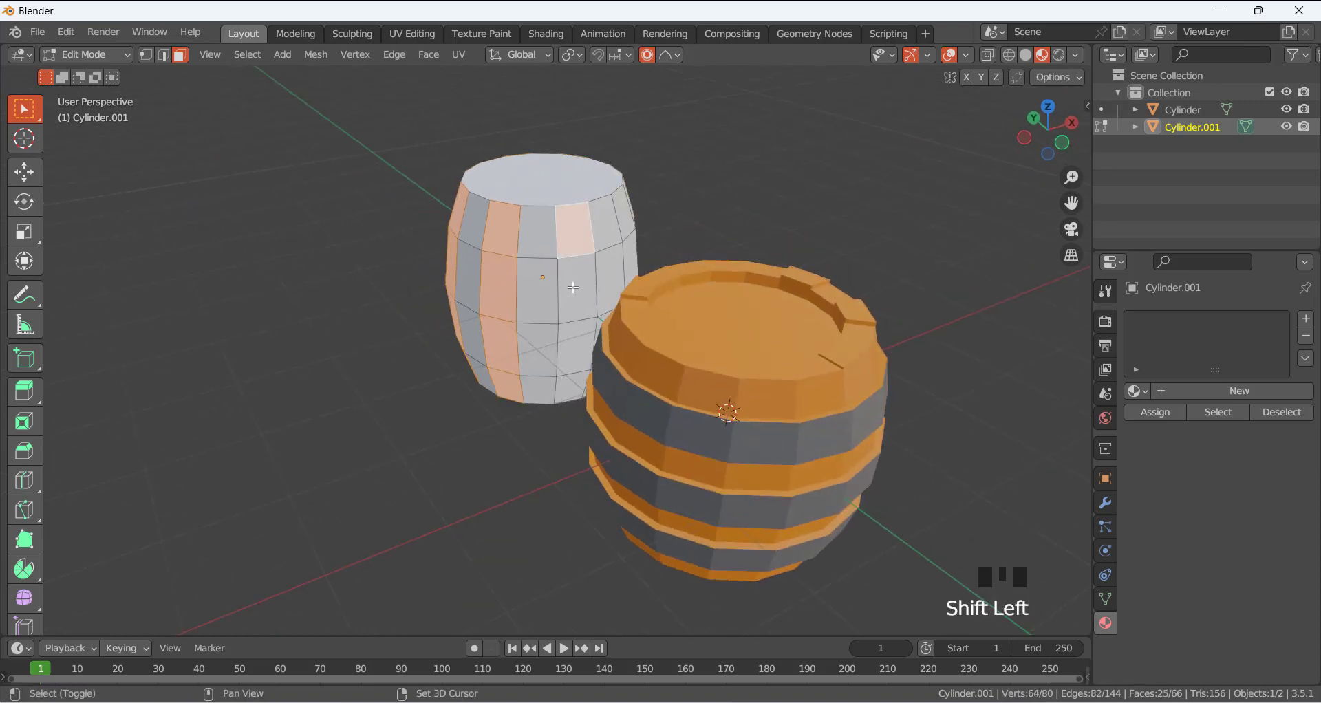
pyautogui.keyDown('shift'); pyautogui.click(574, 289); pyautogui.keyUp('shift')
pyautogui.keyDown('shift'); pyautogui.click(575, 348); pyautogui.keyUp('shift')
pyautogui.keyDown('shift'); pyautogui.click(561, 387); pyautogui.keyUp('shift')
pyautogui.moveTo(561, 387); pyautogui.dragTo(443, 222, button='middle')
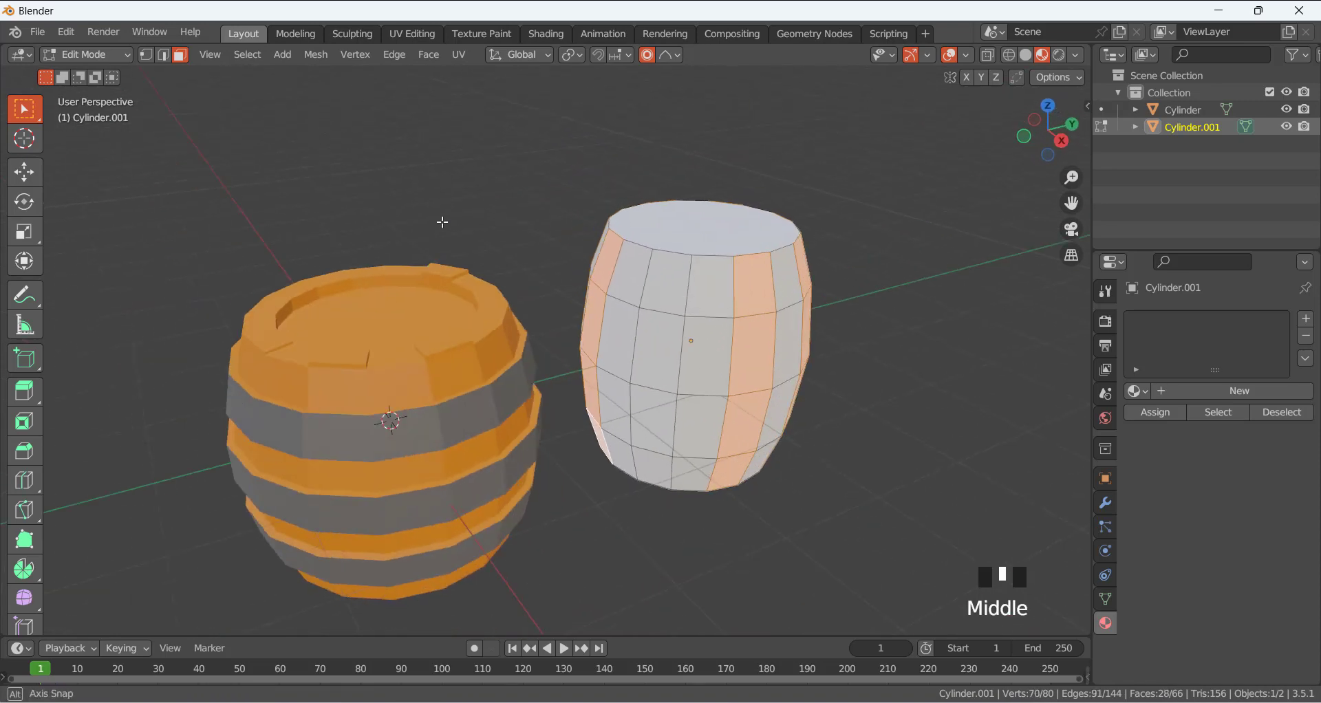
pyautogui.keyDown('shift'); pyautogui.click(675, 290); pyautogui.keyUp('shift')
pyautogui.keyDown('shift'); pyautogui.click(659, 346); pyautogui.keyUp('shift')
pyautogui.keyDown('shift'); pyautogui.click(653, 406); pyautogui.keyUp('shift')
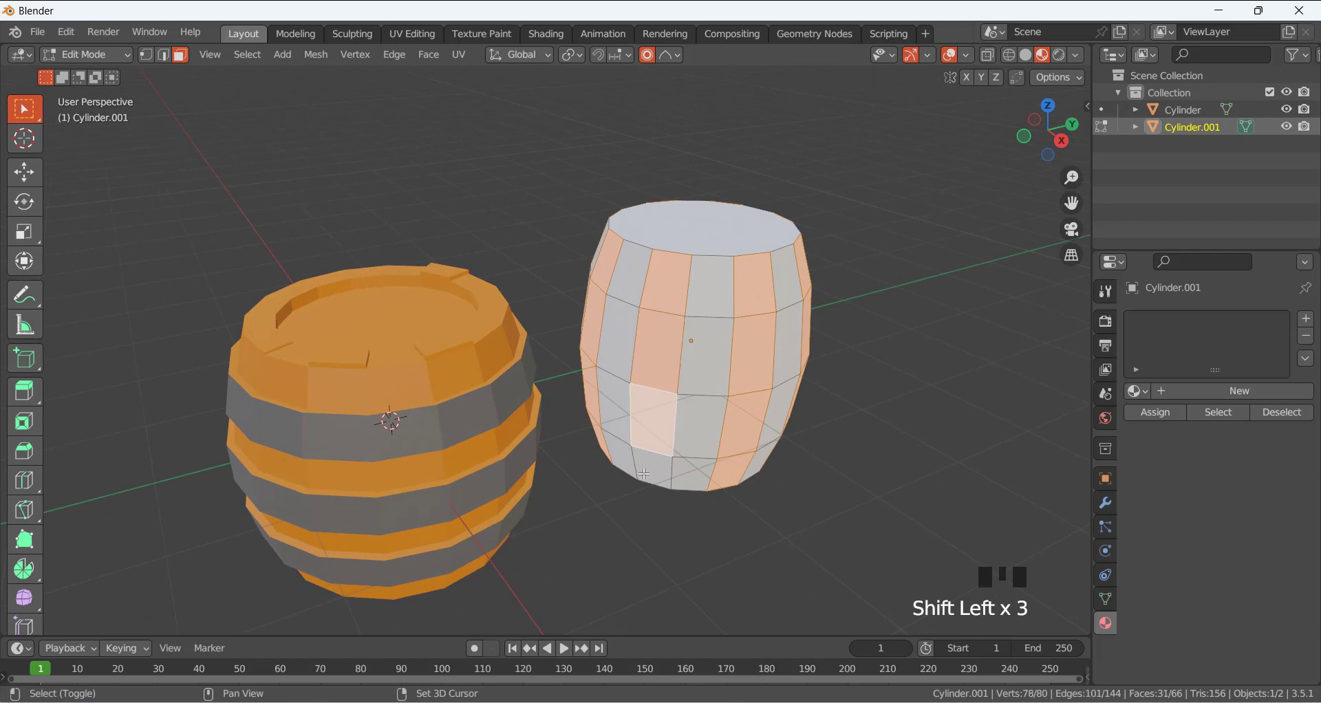
pyautogui.keyDown('shift'); pyautogui.click(652, 453); pyautogui.keyUp('shift')
pyautogui.moveTo(653, 453); pyautogui.dragTo(609, 291, button='middle')
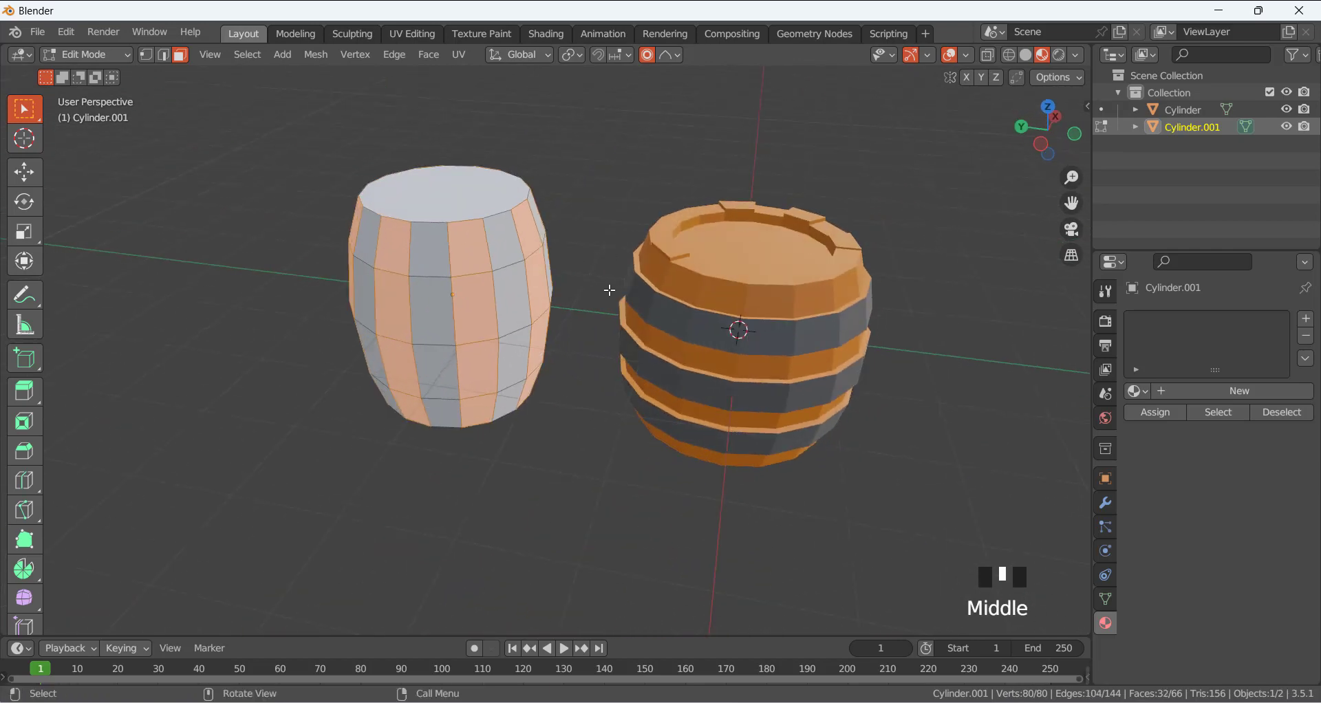
pyautogui.press('y')
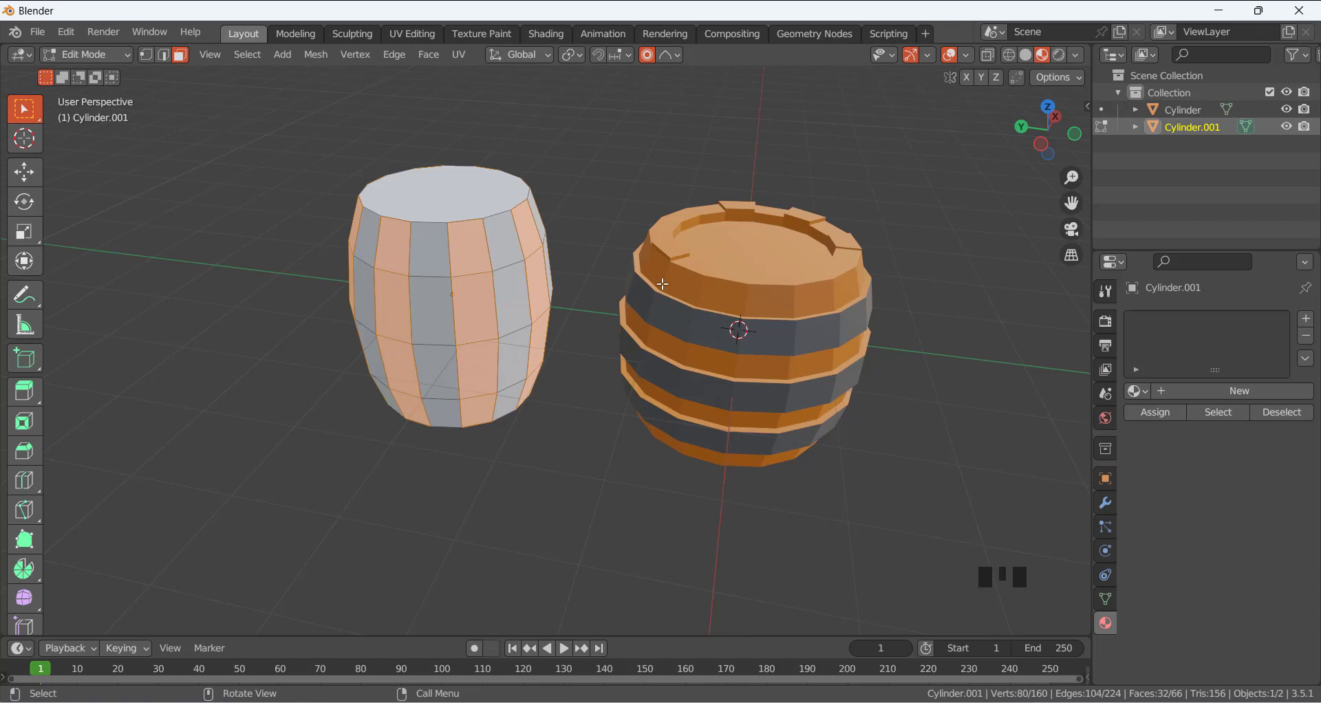
# Try moving the split staves, cancel the move, and turn off proportional editing
pyautogui.press('g')
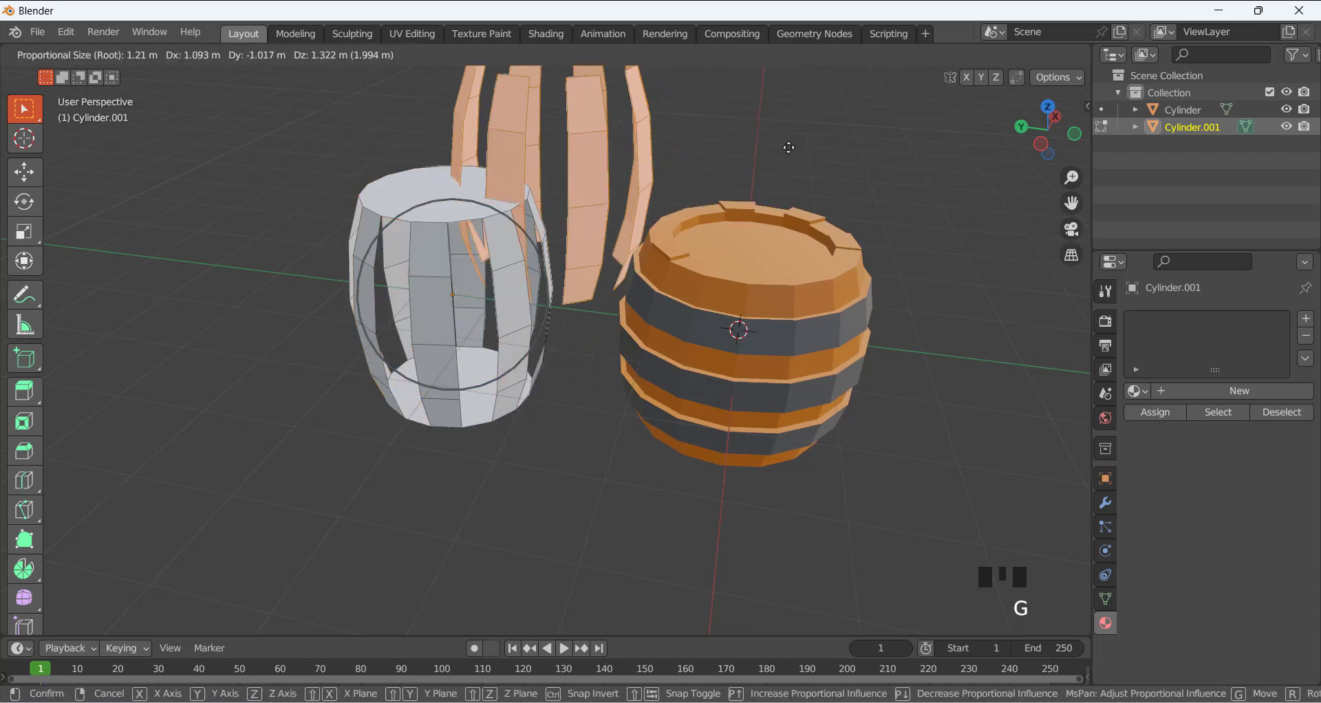
pyautogui.rightClick(767, 120)
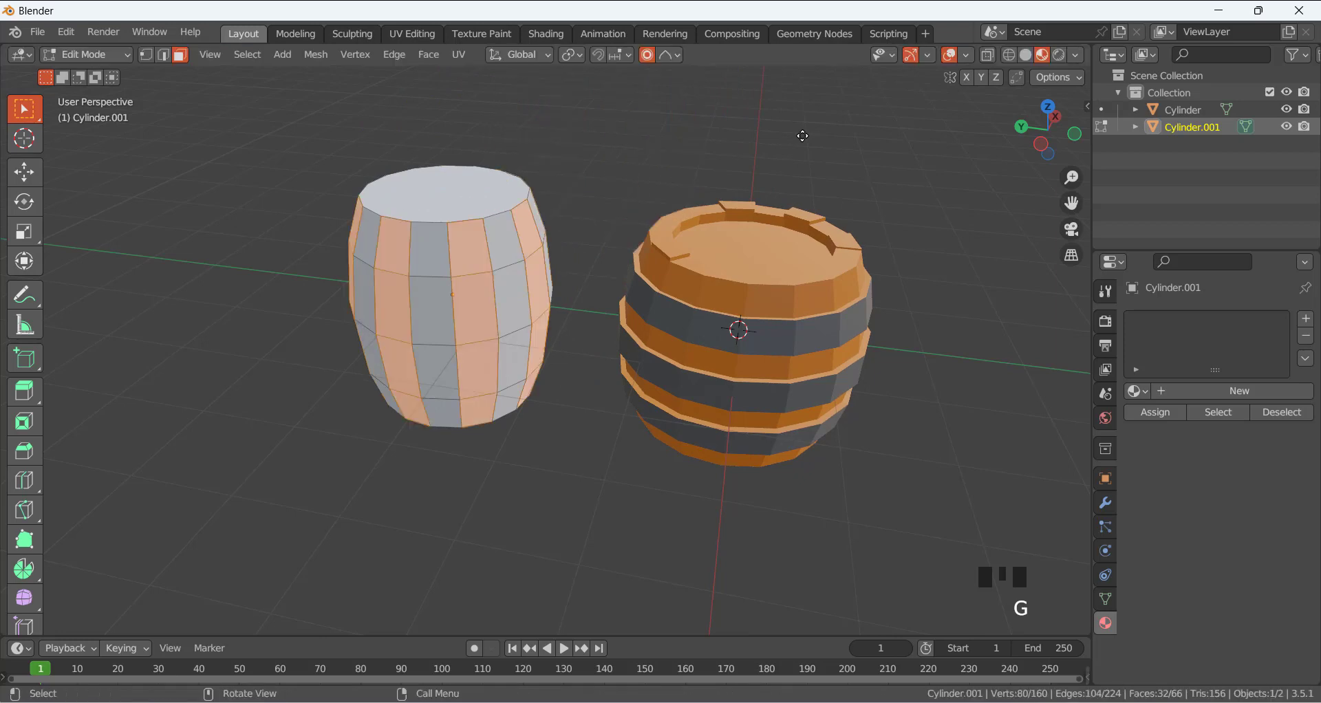
pyautogui.click(647, 57)
# Delete the top and bottom cap faces of the bulged cylinder, leaving only its side staves
pyautogui.click(461, 205)
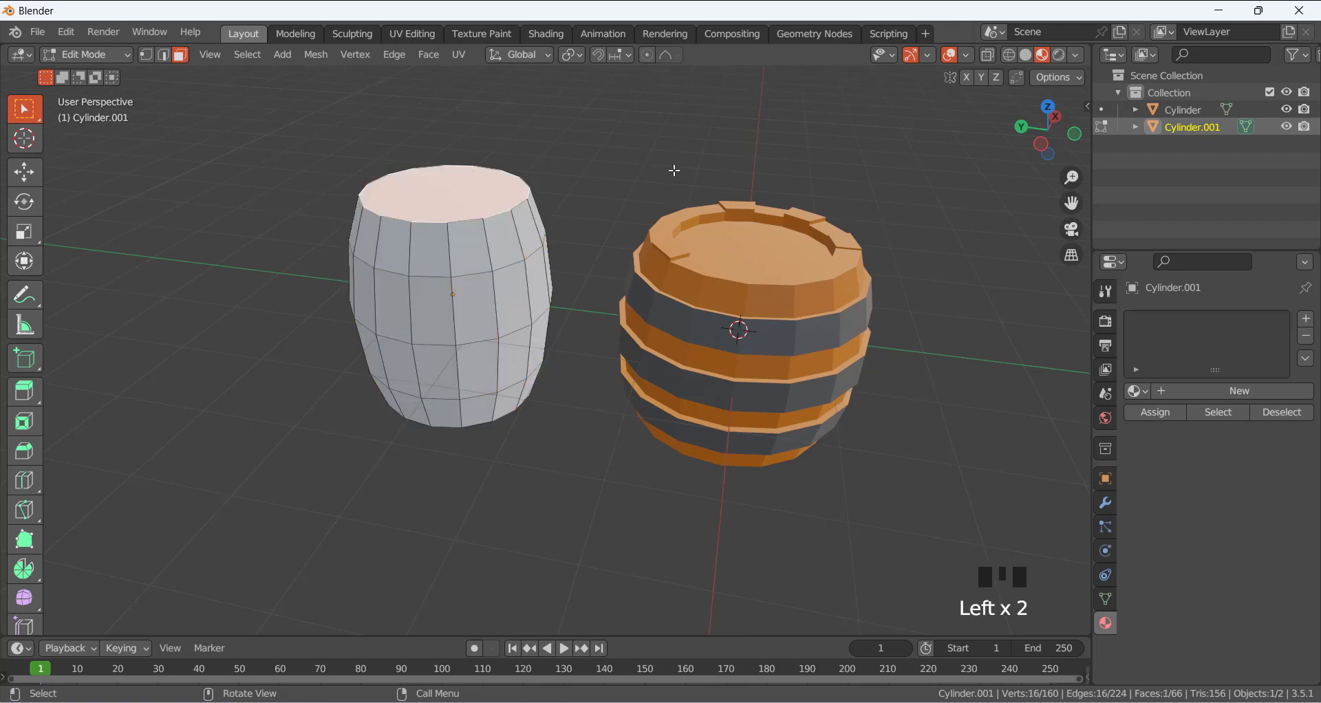
pyautogui.press('x')
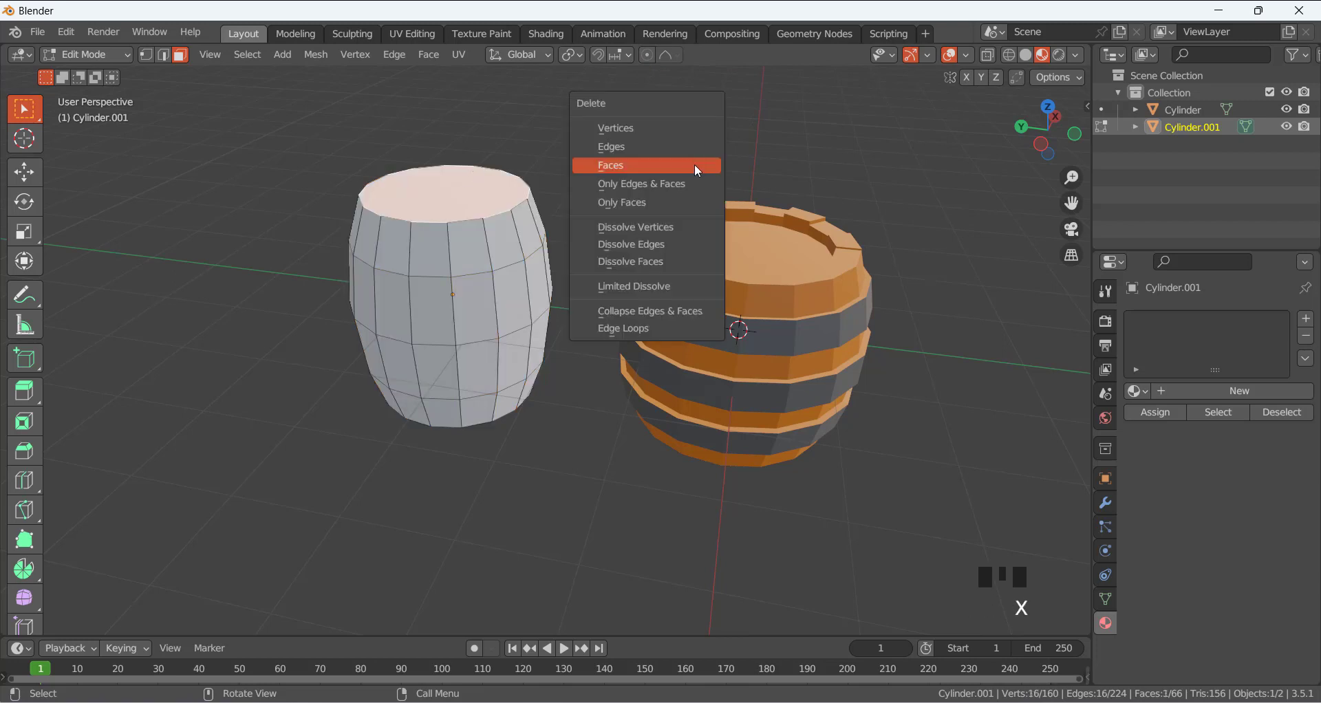
pyautogui.click(697, 170)
pyautogui.moveTo(653, 358); pyautogui.dragTo(619, 206, button='middle')
pyautogui.click(489, 523)
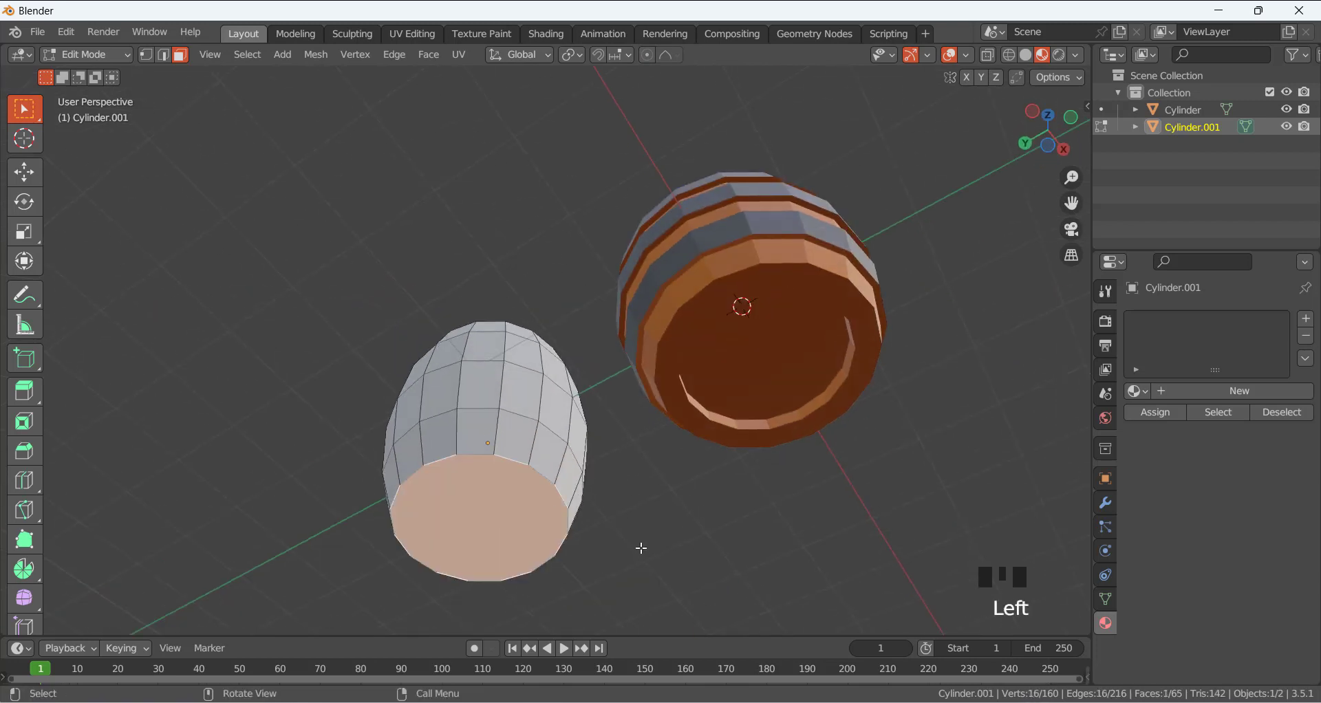
pyautogui.press('x')
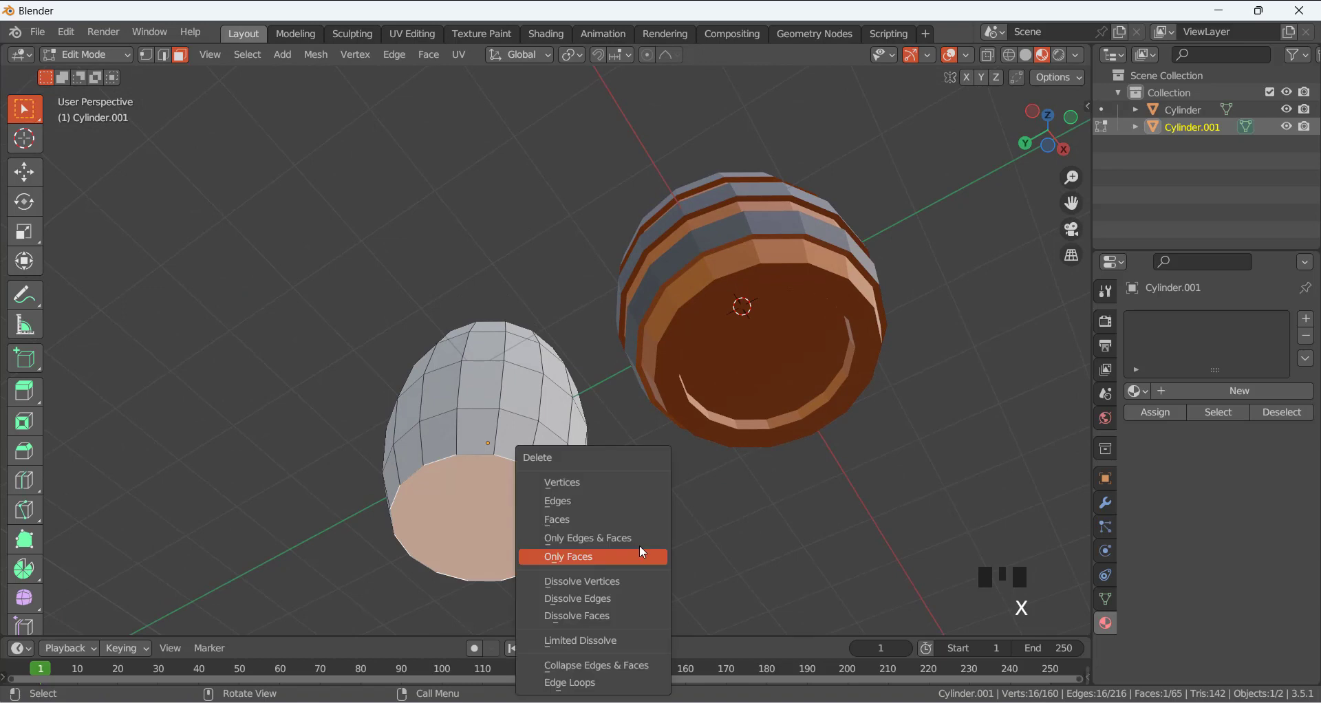
pyautogui.click(642, 554)
pyautogui.moveTo(620, 516); pyautogui.dragTo(585, 485, button='middle')
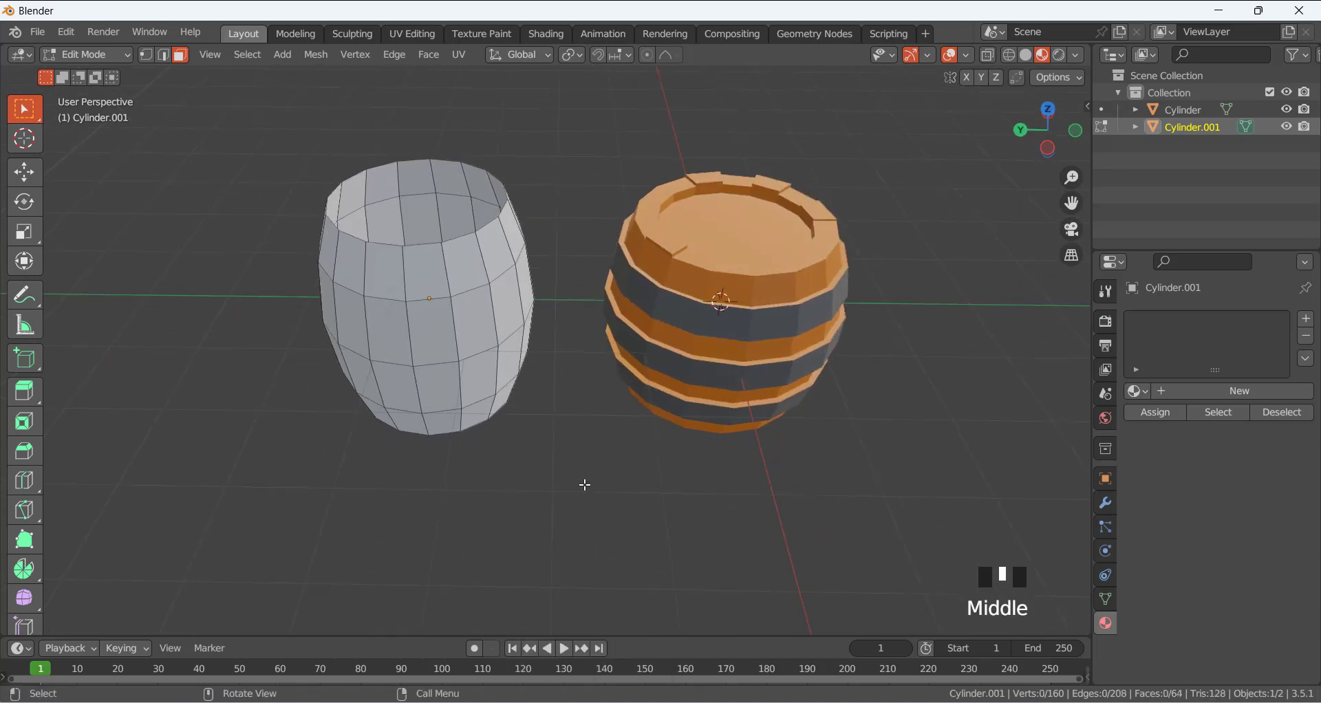
# Return to Object Mode, add a Solidify modifier to the open barrel, and dismiss the Internet Download Manager notice
pyautogui.click(375, 276)
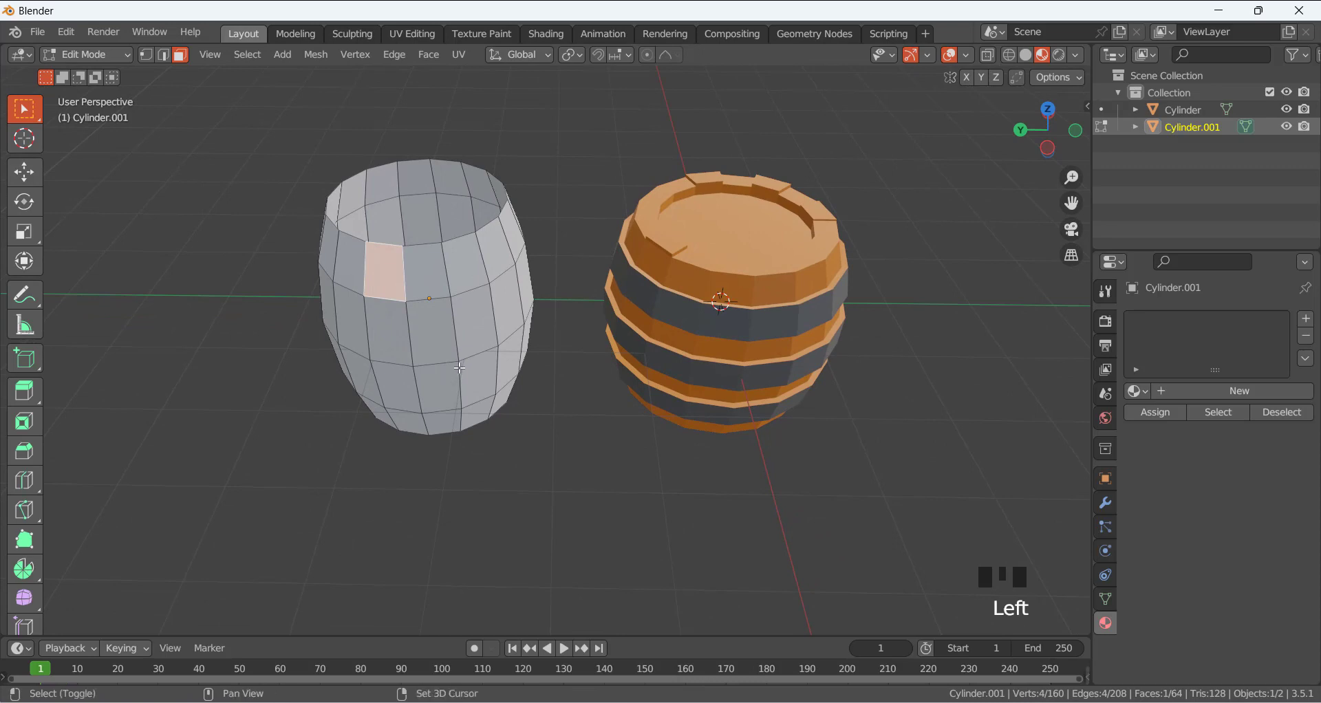
pyautogui.keyDown('shift'); pyautogui.moveTo(452, 382); pyautogui.dragTo(578, 440, button='middle'); pyautogui.keyUp('shift')
pyautogui.press('Tab')
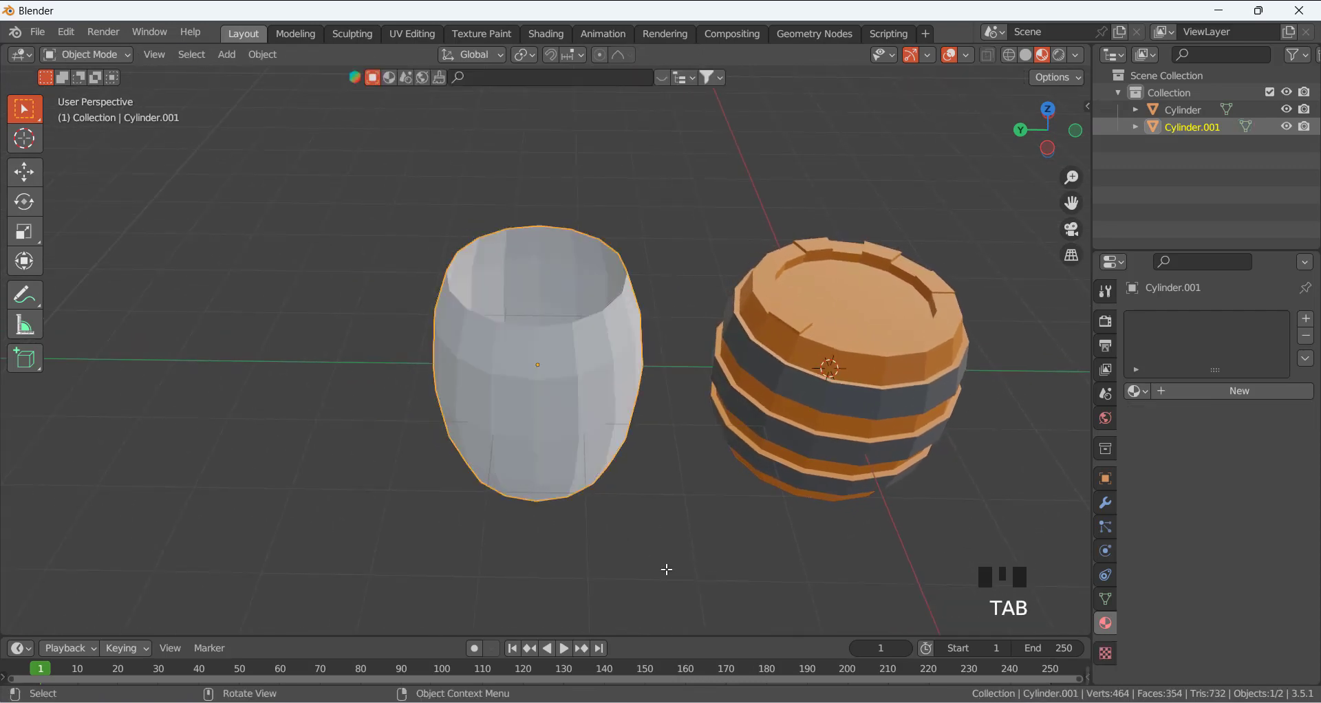
pyautogui.click(1105, 502)
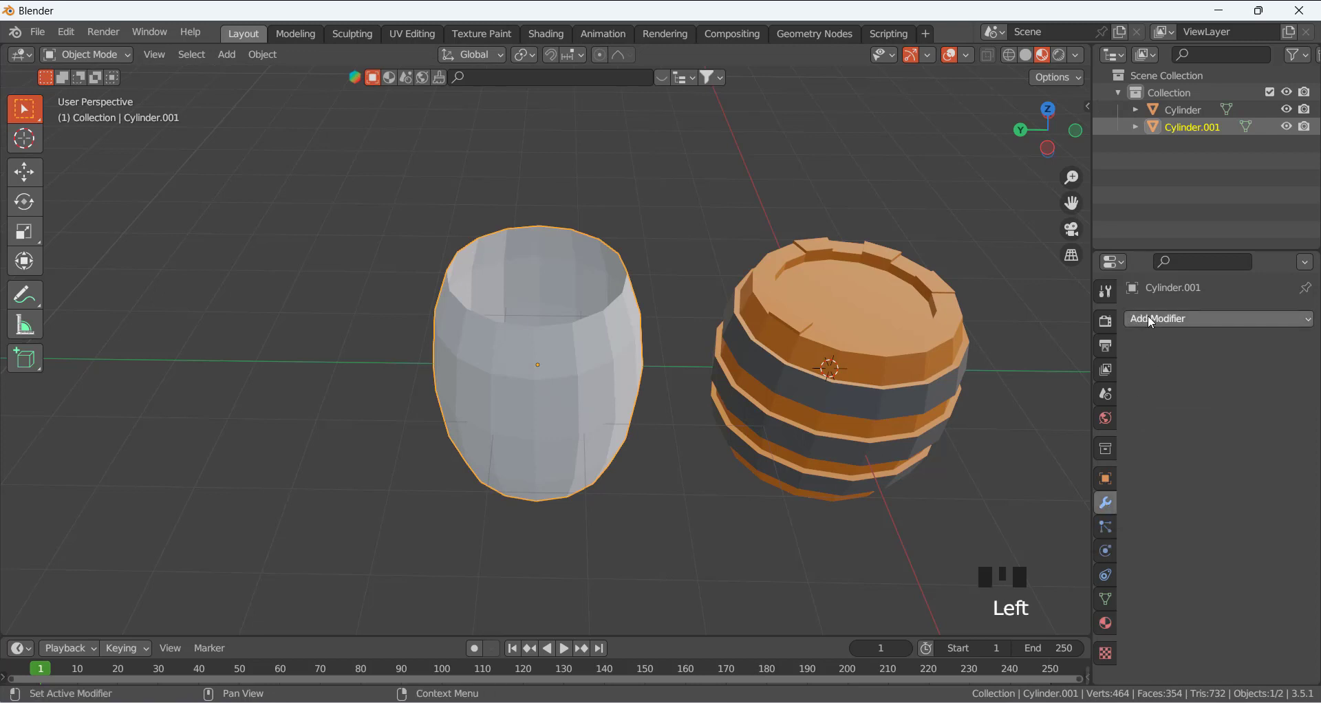
pyautogui.click(1174, 320)
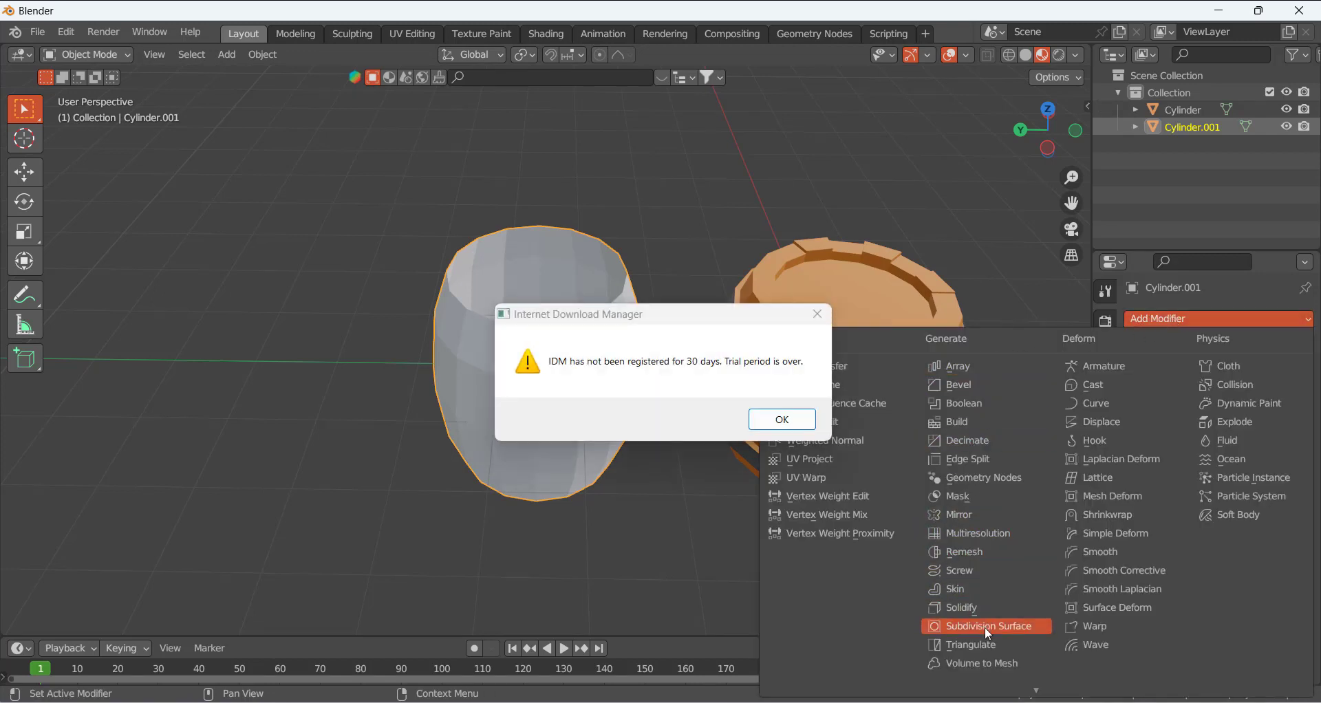
pyautogui.click(967, 608)
pyautogui.click(817, 314)
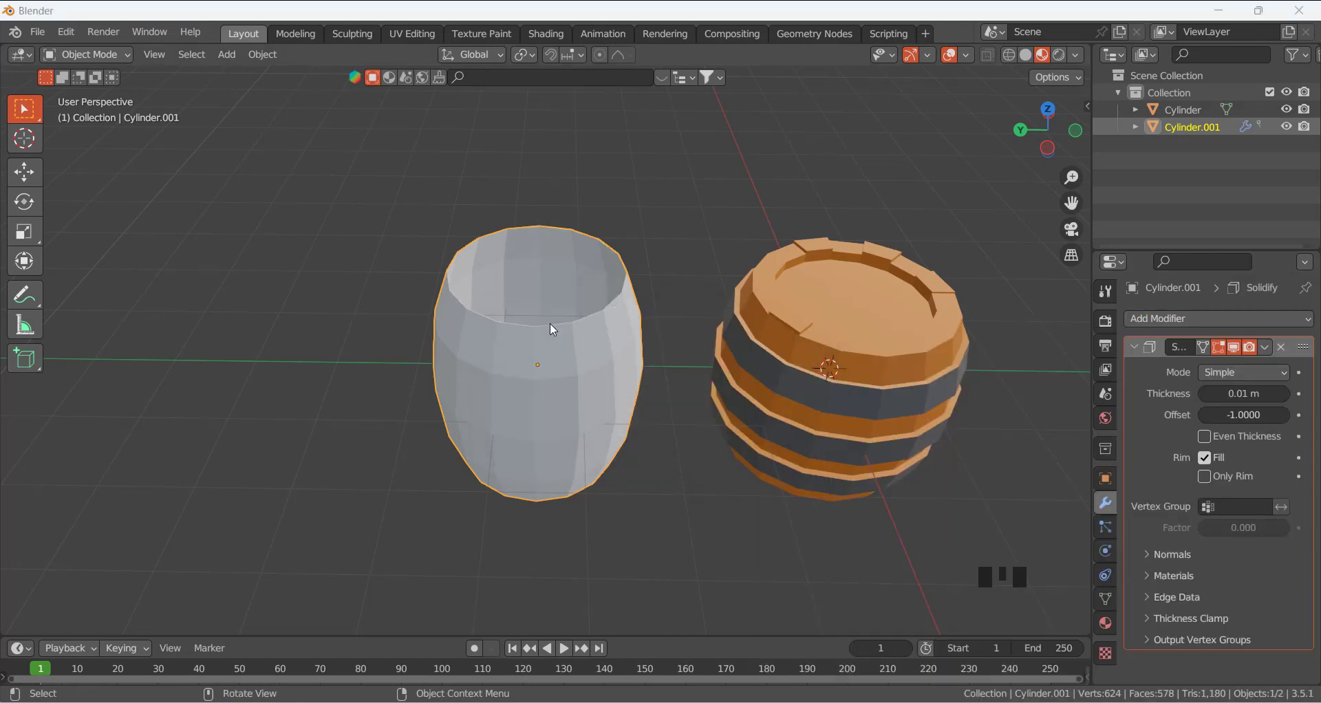
# Set the Solidify thickness to -0.08 m and enable Even Thickness
pyautogui.moveTo(1232, 394)
pyautogui.mouseDown()
pyautogui.moveTo(1280, 394)
pyautogui.moveTo(1208, 393)
pyautogui.mouseUp()
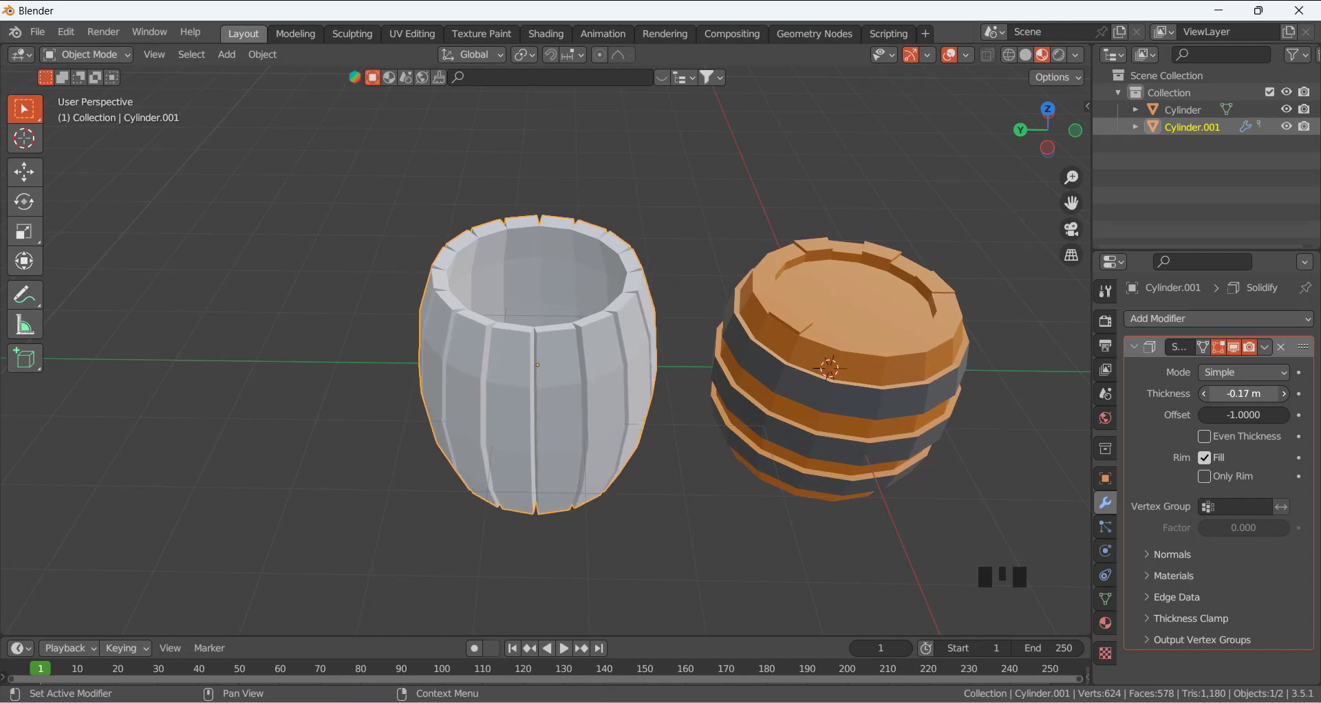
pyautogui.hotkey('ctrl', 'z')
pyautogui.scroll(2, 587, 439)
pyautogui.moveTo(584, 428); pyautogui.dragTo(628, 369, button='middle')
pyautogui.moveTo(1258, 394); pyautogui.dragTo(1298, 394)
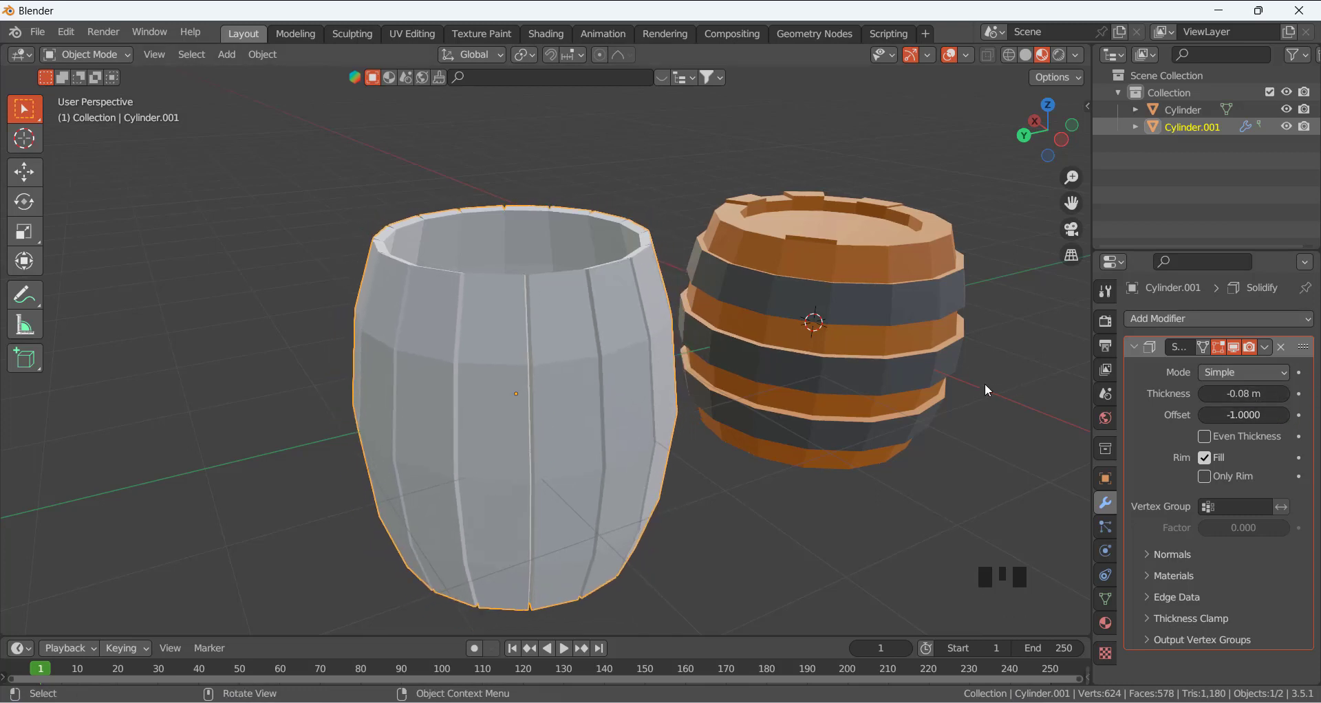
pyautogui.click(1232, 436)
pyautogui.moveTo(761, 438); pyautogui.dragTo(630, 404, button='middle')
pyautogui.click(849, 513)
pyautogui.moveTo(506, 377); pyautogui.dragTo(505, 375, button='middle')
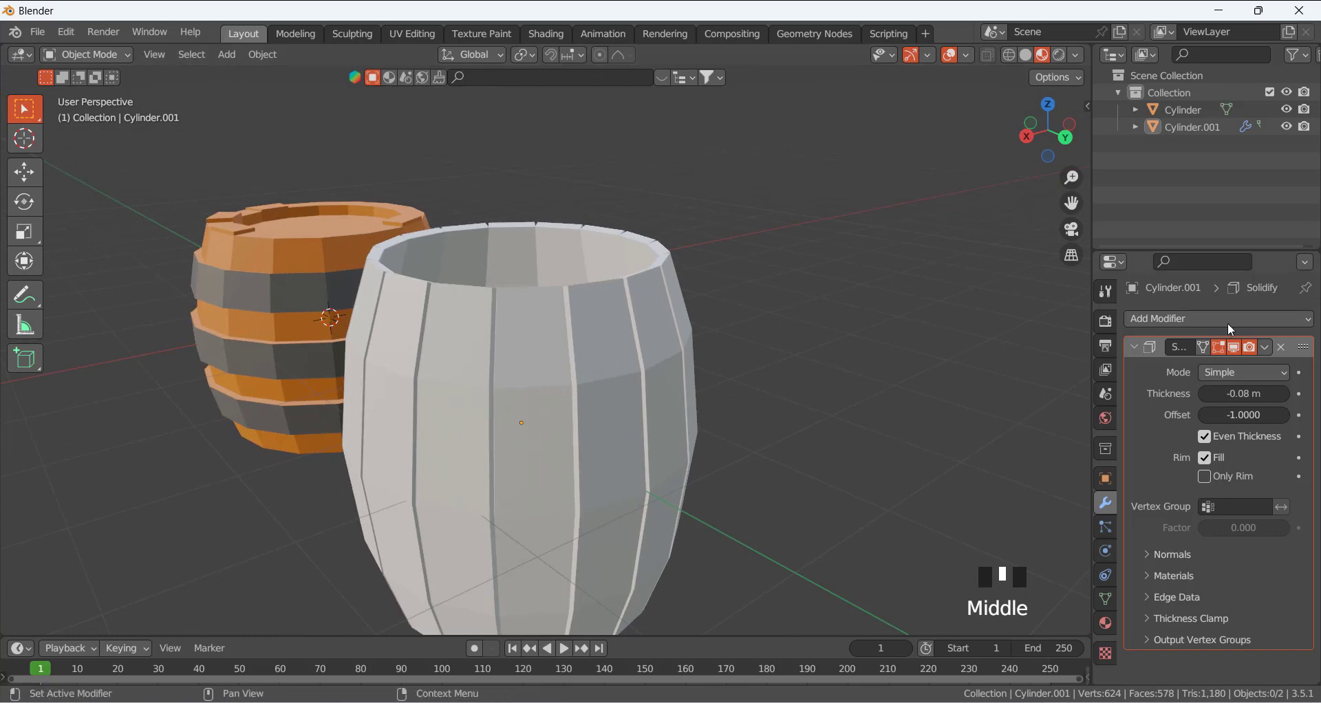
# Add a Bevel modifier below Solidify on the open barrel and set its amount to 0.02 m
pyautogui.click(1134, 347)
pyautogui.click(1152, 324)
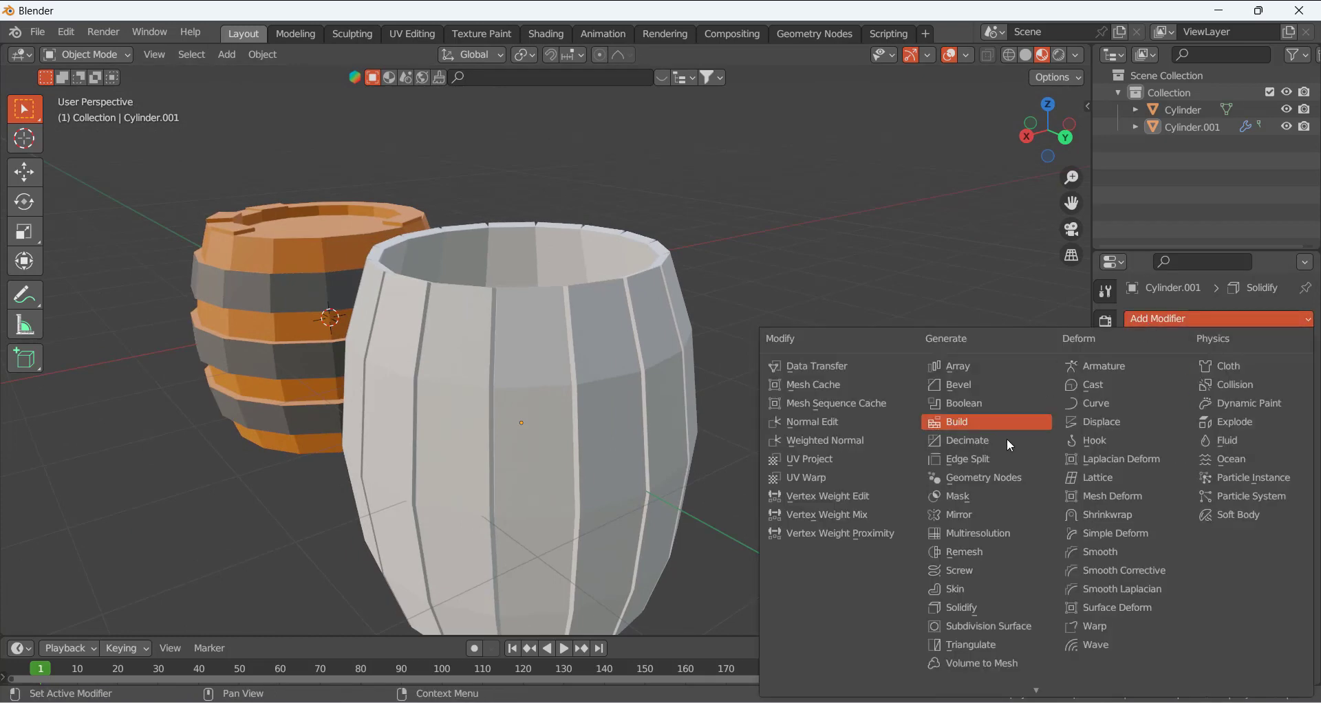
pyautogui.click(970, 383)
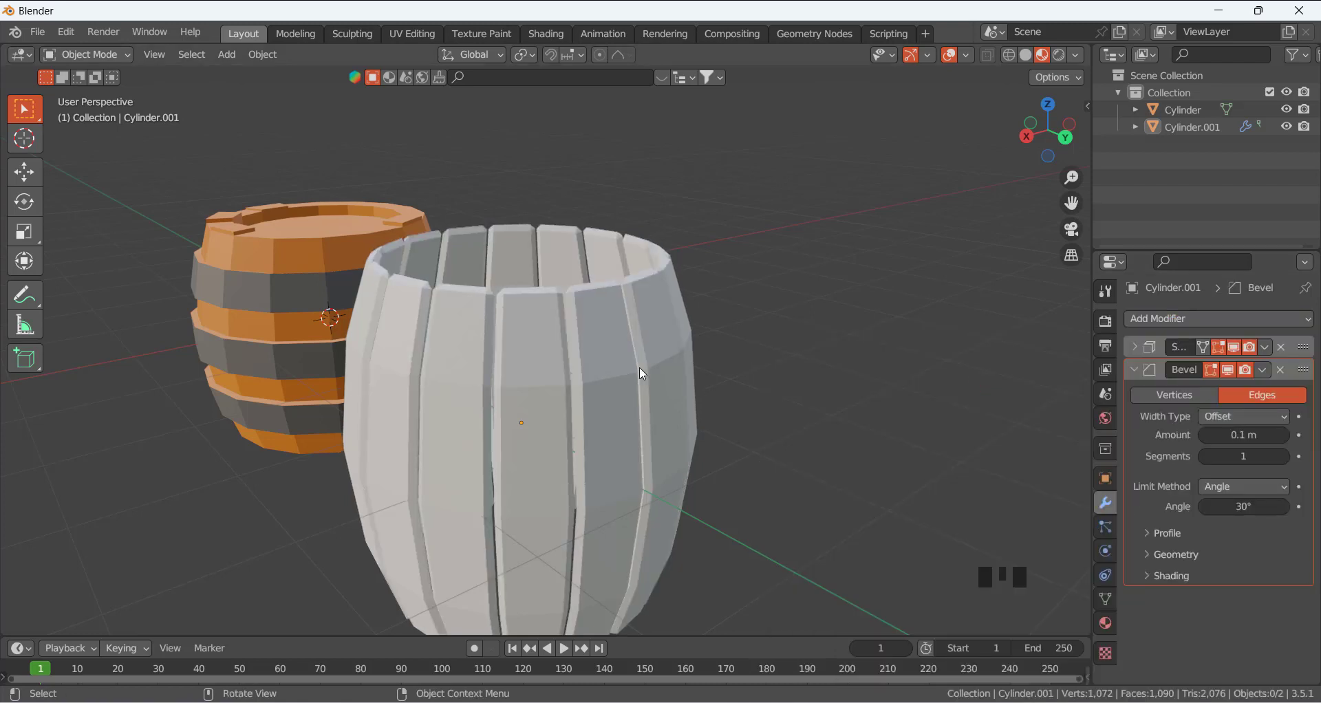
pyautogui.moveTo(626, 361); pyautogui.dragTo(545, 332, button='middle')
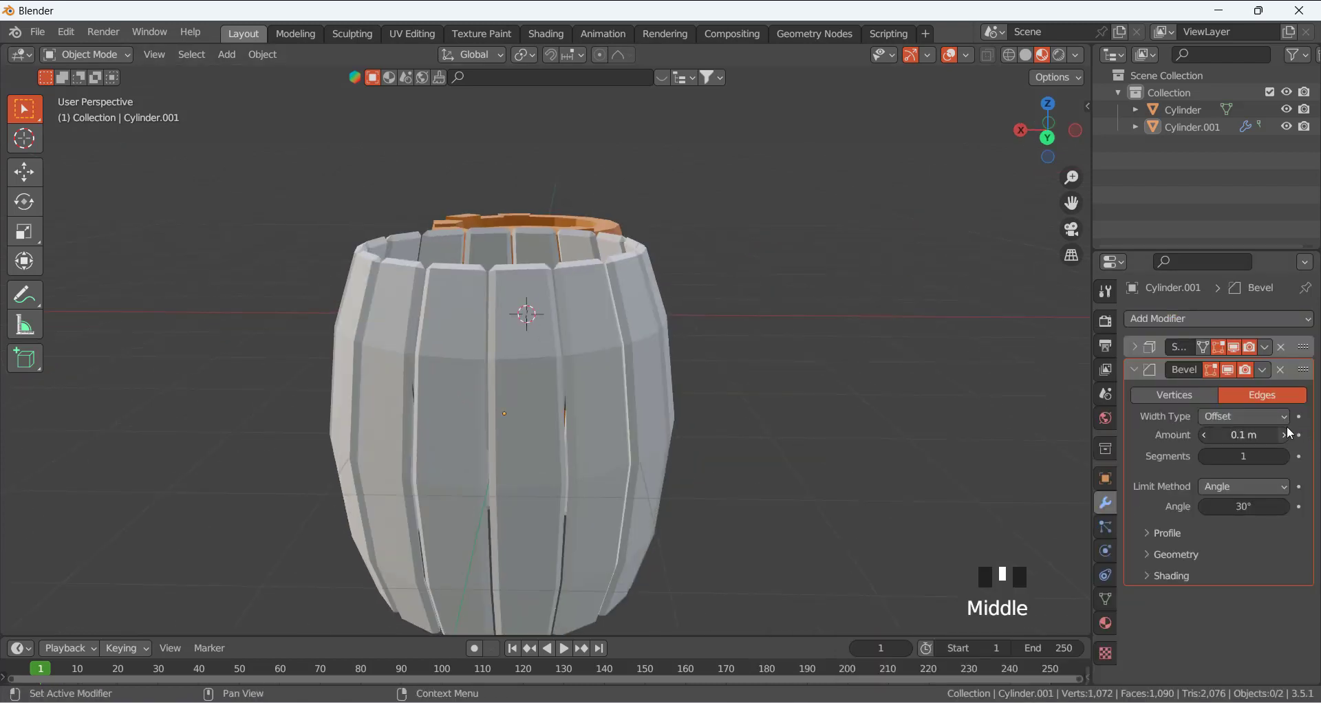
pyautogui.moveTo(1243, 435); pyautogui.dragTo(1217, 435)
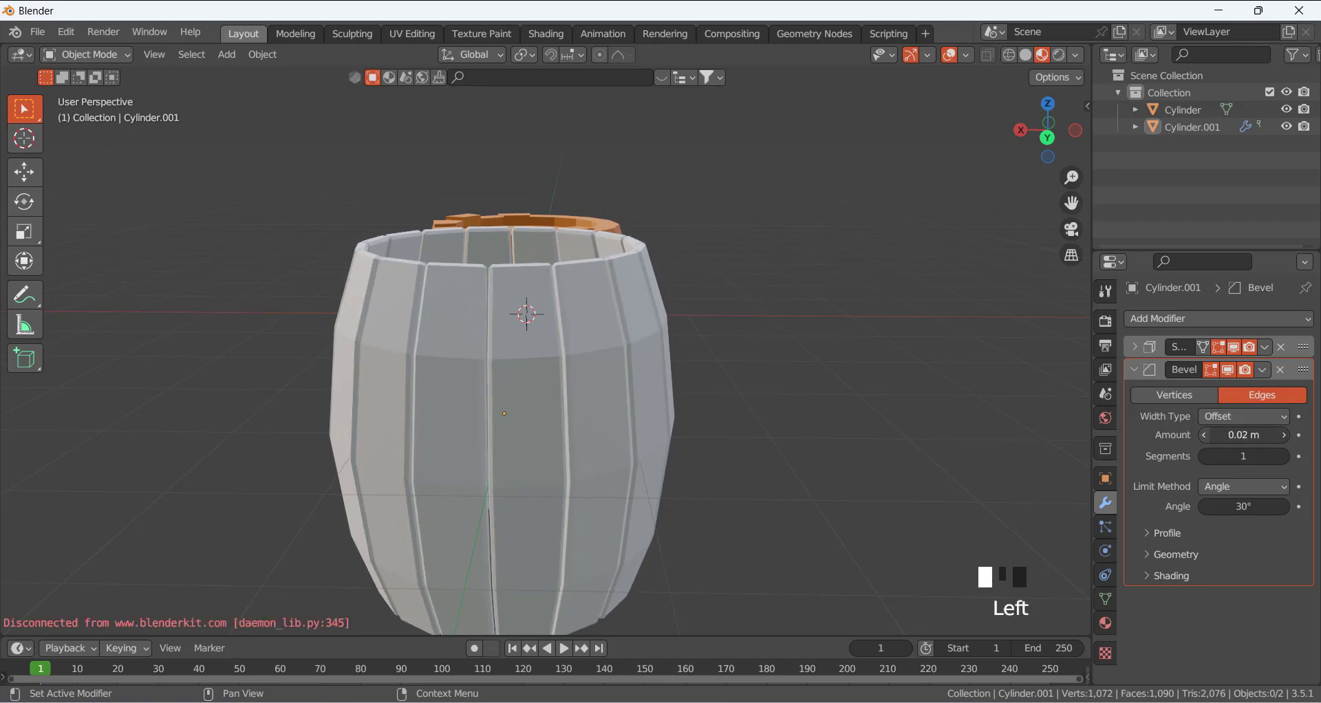
pyautogui.click(820, 369)
pyautogui.moveTo(583, 353); pyautogui.dragTo(687, 327, button='middle')
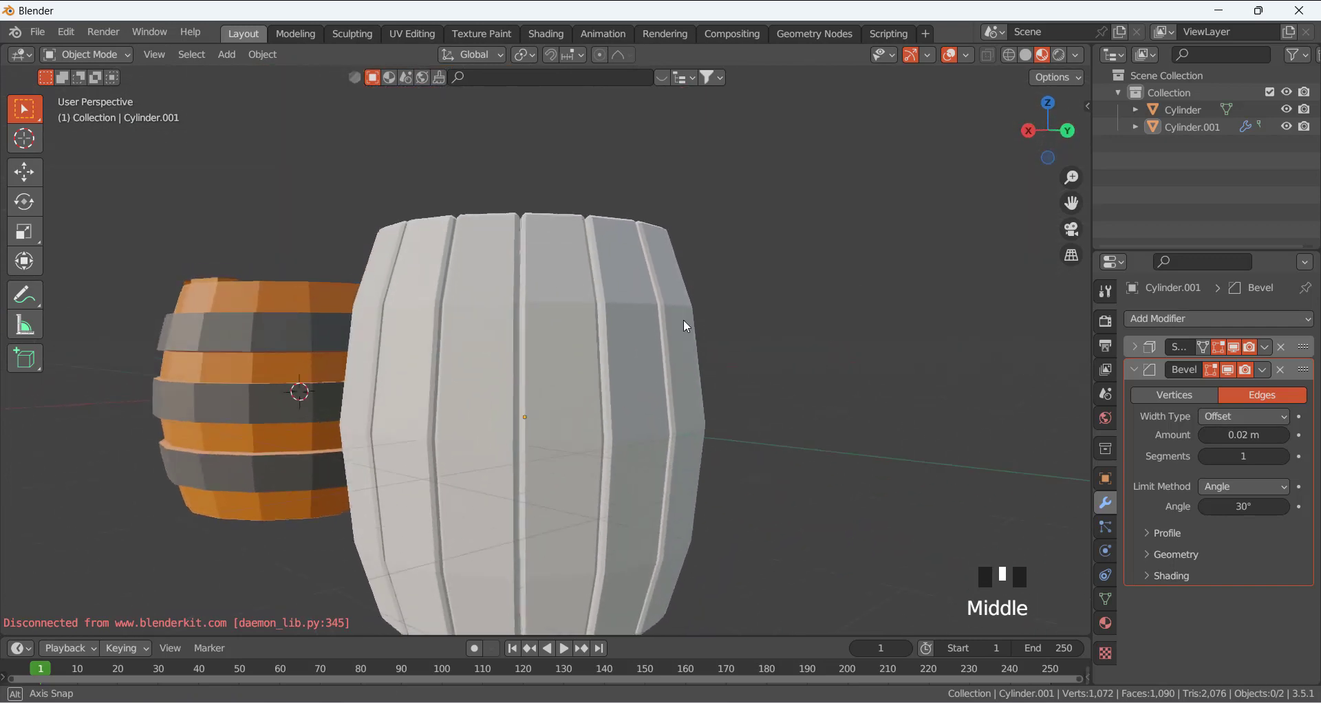
pyautogui.click(911, 382)
pyautogui.scroll(-4, 702, 375)
pyautogui.moveTo(702, 374); pyautogui.dragTo(774, 395, button='middle')
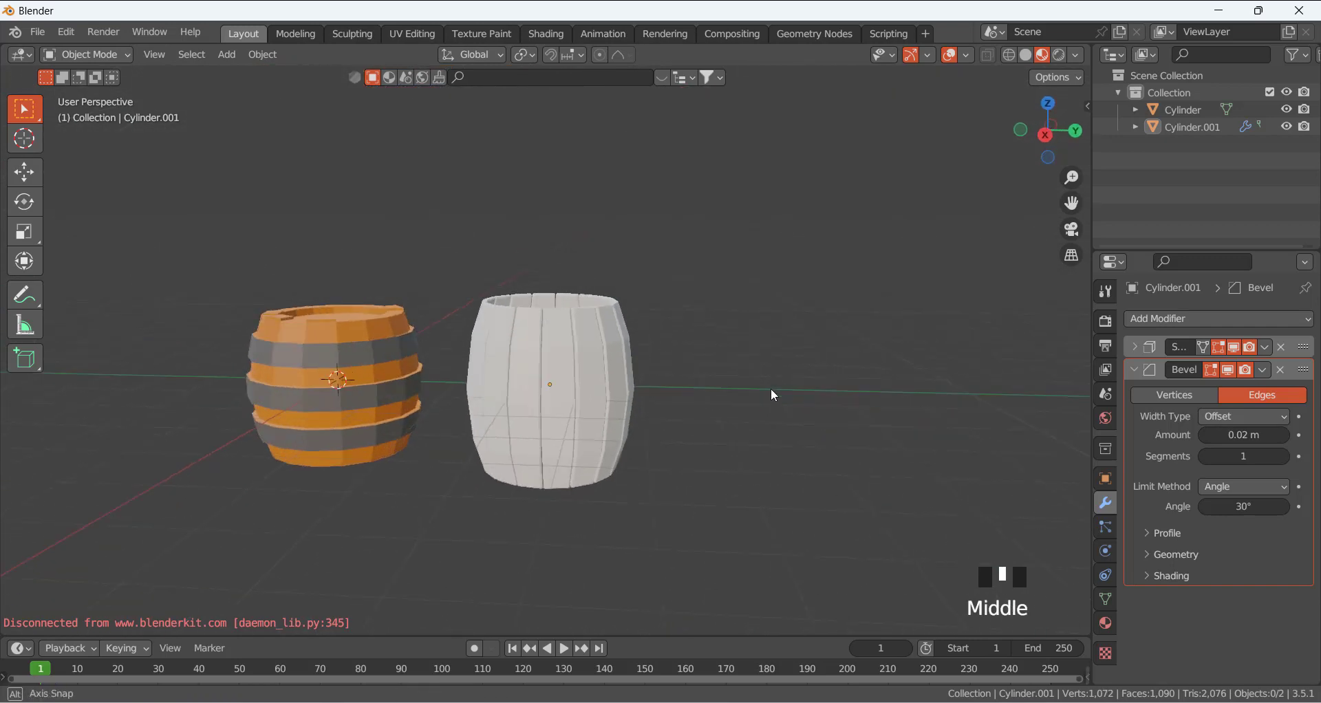
pyautogui.scroll(-2, 691, 379)
pyautogui.scroll(5, 675, 395)
pyautogui.moveTo(662, 406); pyautogui.dragTo(529, 328, button='middle')
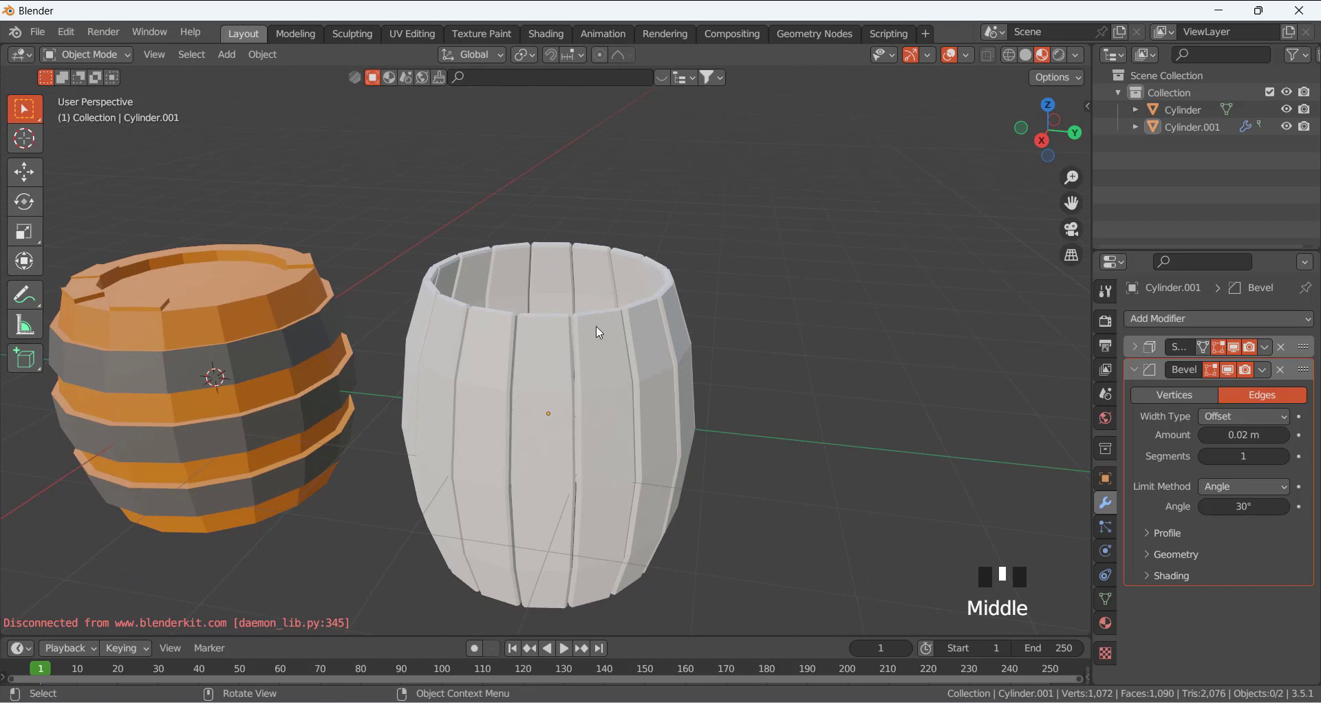
# Add a 16-vertex cylinder with 1 m radius and 2 m depth, and move it along Y past the open barrel
pyautogui.moveTo(585, 348)
pyautogui.mouseDown(button='middle')
pyautogui.moveTo(688, 316)
pyautogui.moveTo(589, 335)
pyautogui.mouseUp(button='middle')
pyautogui.scroll(-3, 551, 351)
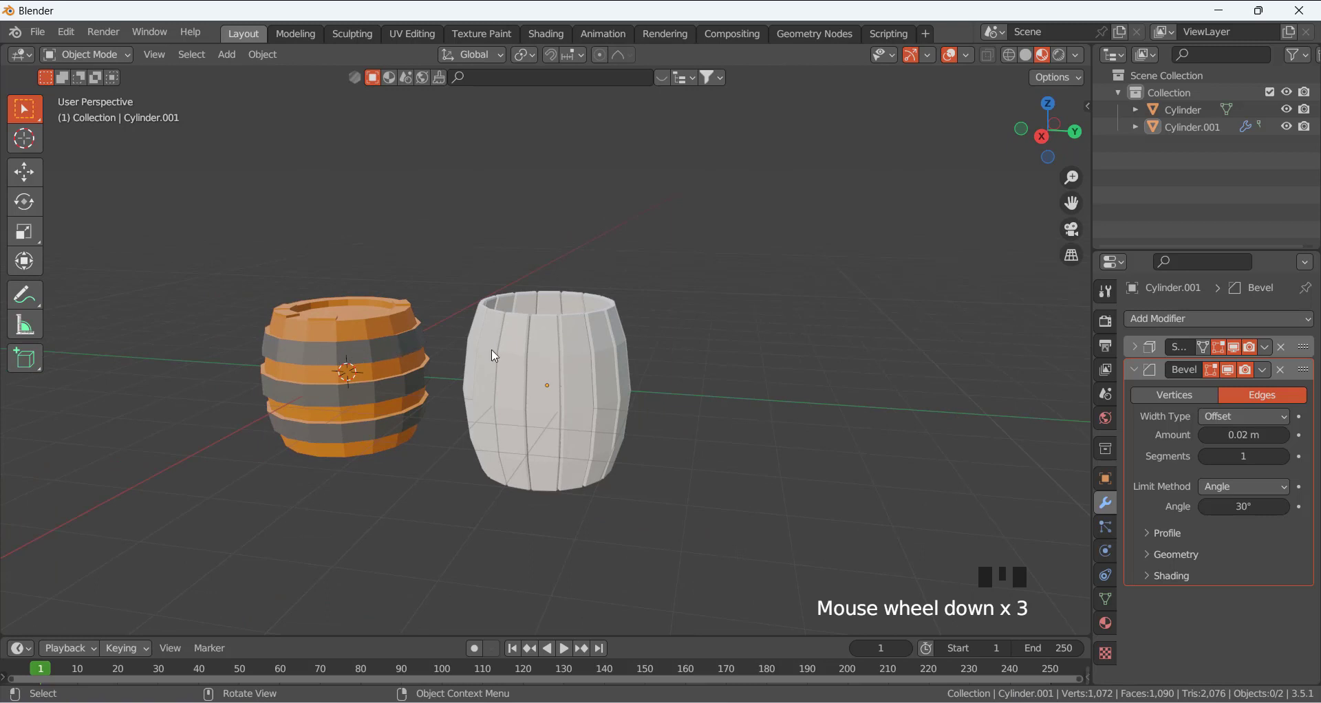
pyautogui.click(709, 363)
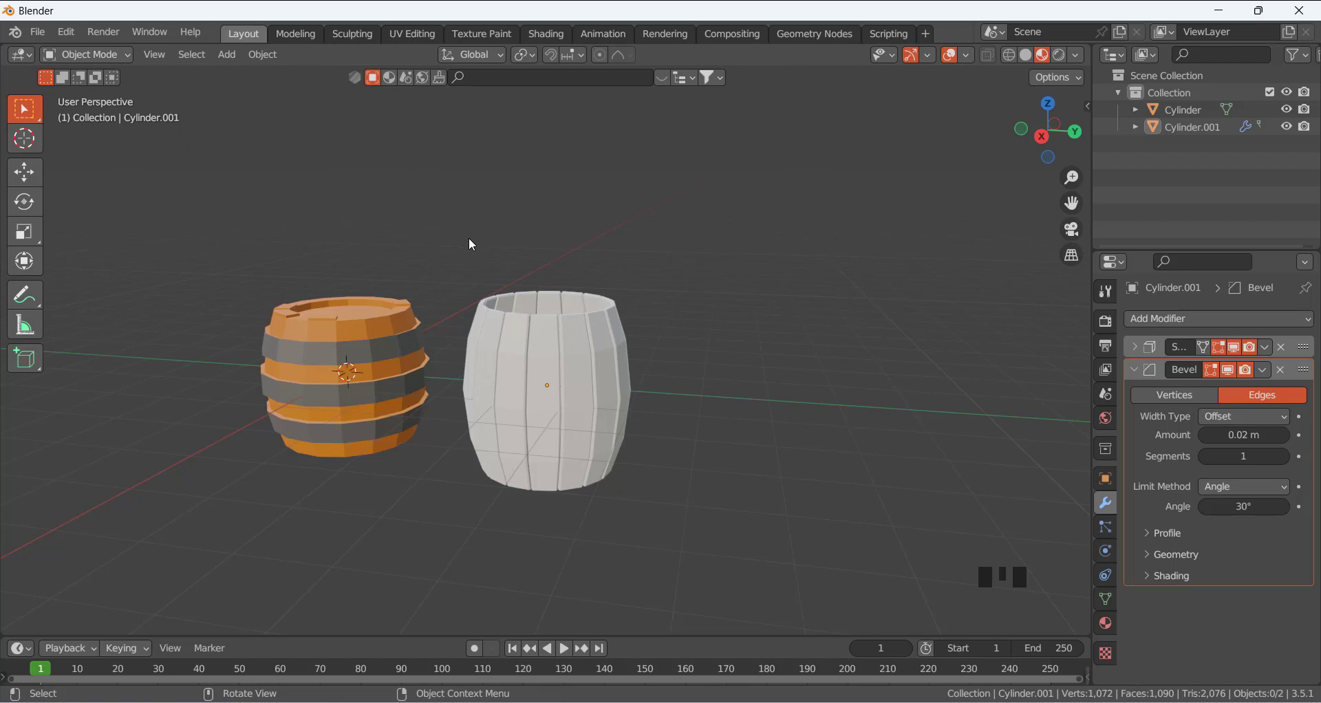
pyautogui.hotkey('shift', 'a')
pyautogui.moveTo(470, 239)
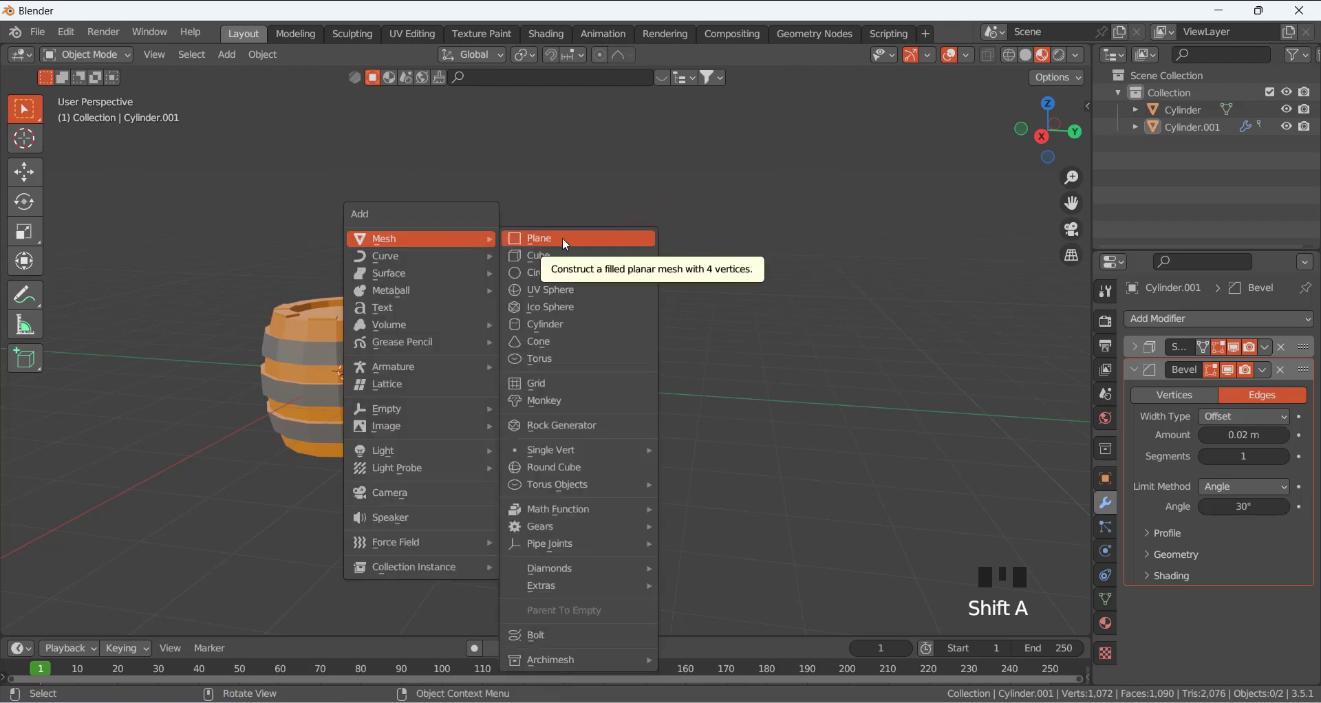
pyautogui.click(566, 324)
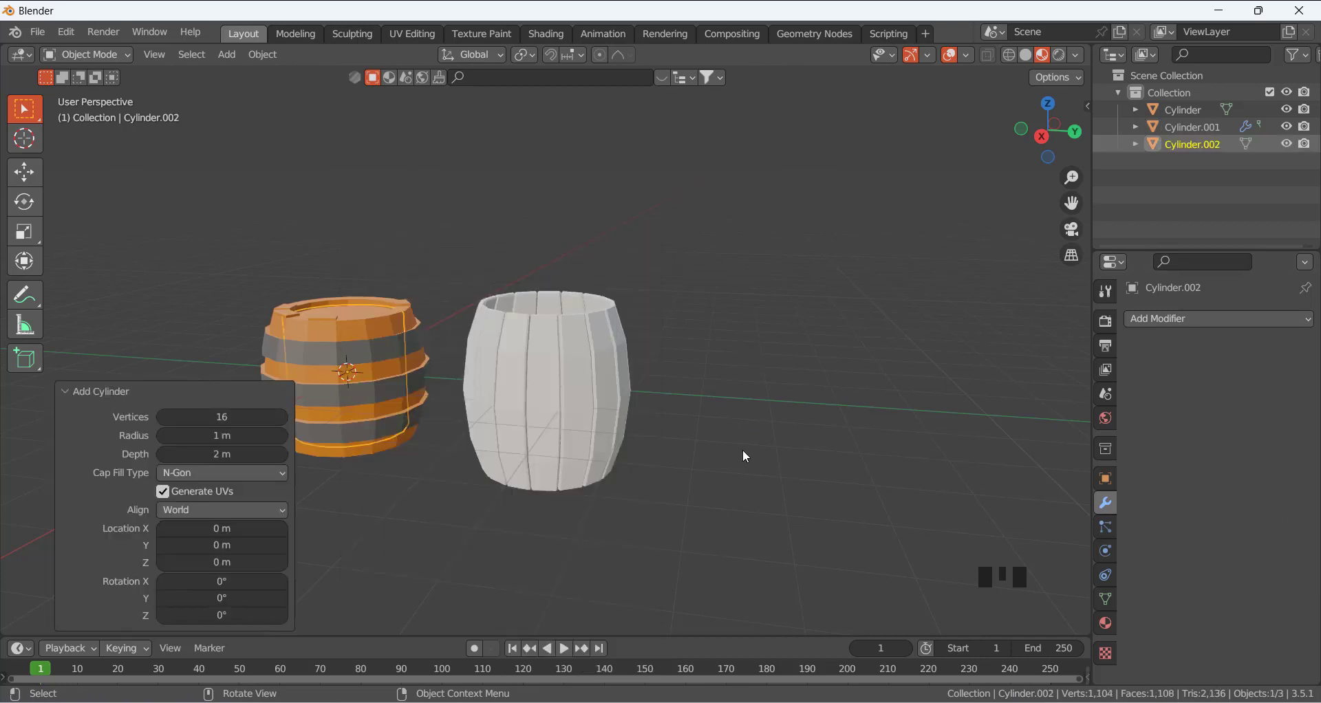
pyautogui.press('g')
pyautogui.press('y')
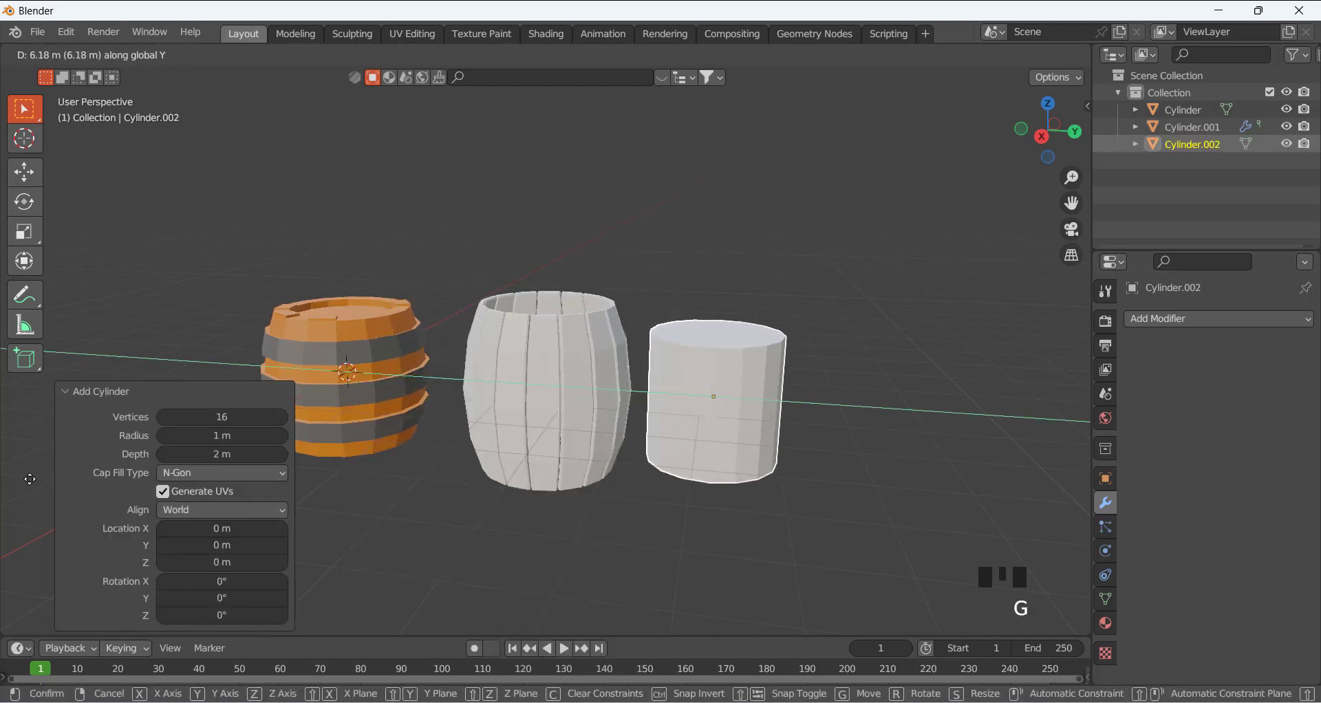
pyautogui.click(484, 472)
# In Edit Mode, select all side faces of the new cylinder, excluding its top and bottom caps
pyautogui.press('Tab')
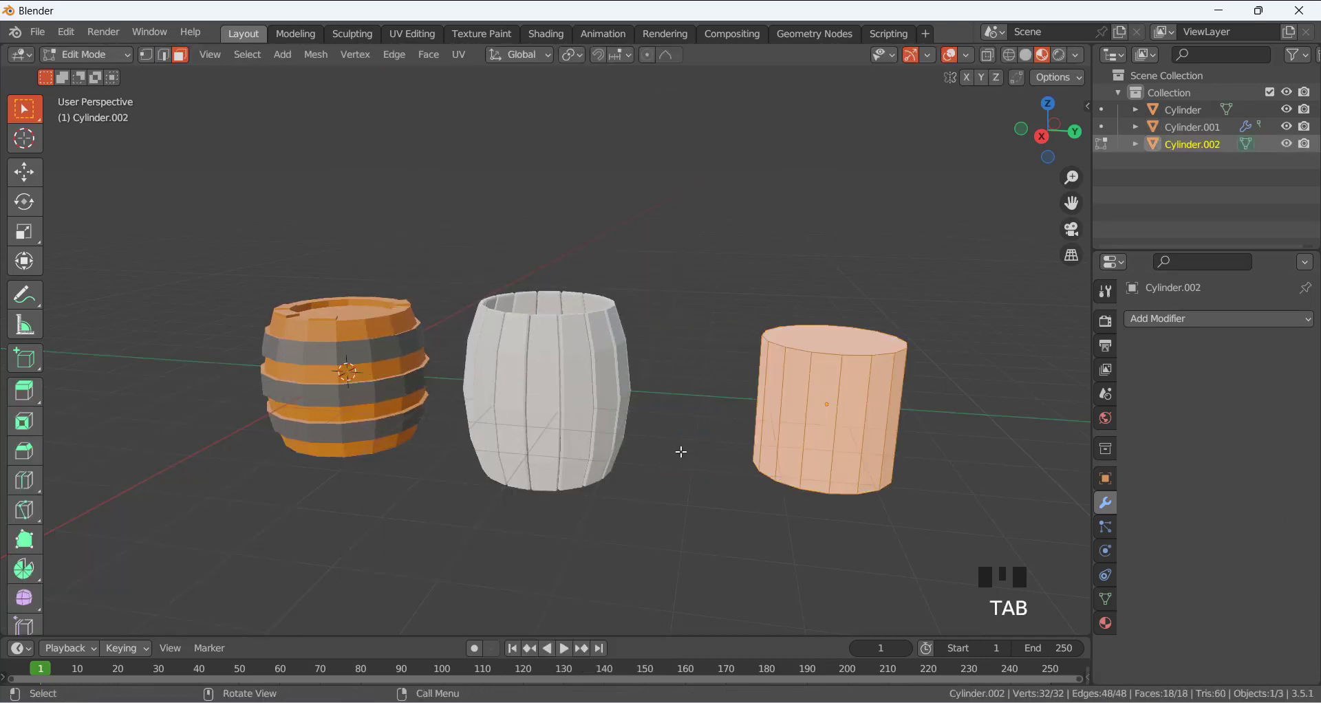
pyautogui.scroll(2, 884, 408)
pyautogui.keyDown('shift'); pyautogui.moveTo(884, 408); pyautogui.dragTo(651, 422, button='middle'); pyautogui.keyUp('shift')
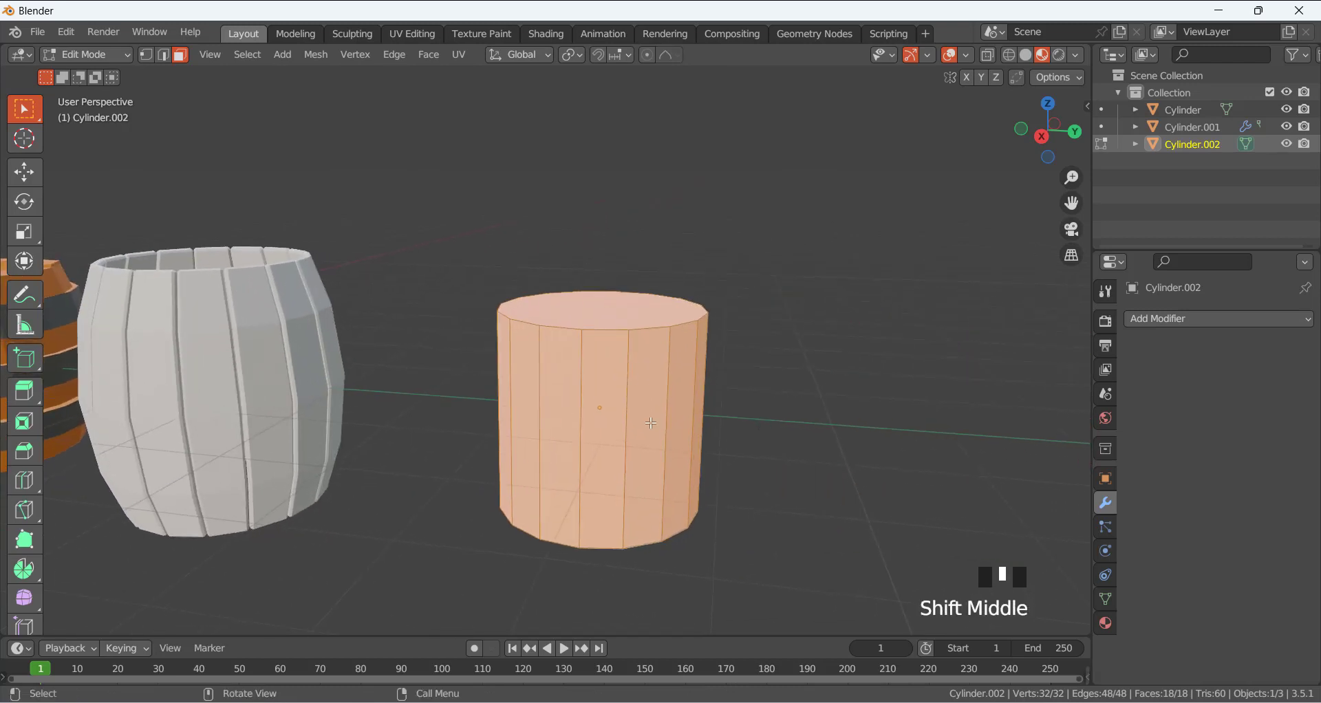
pyautogui.click(614, 367)
pyautogui.click(614, 313)
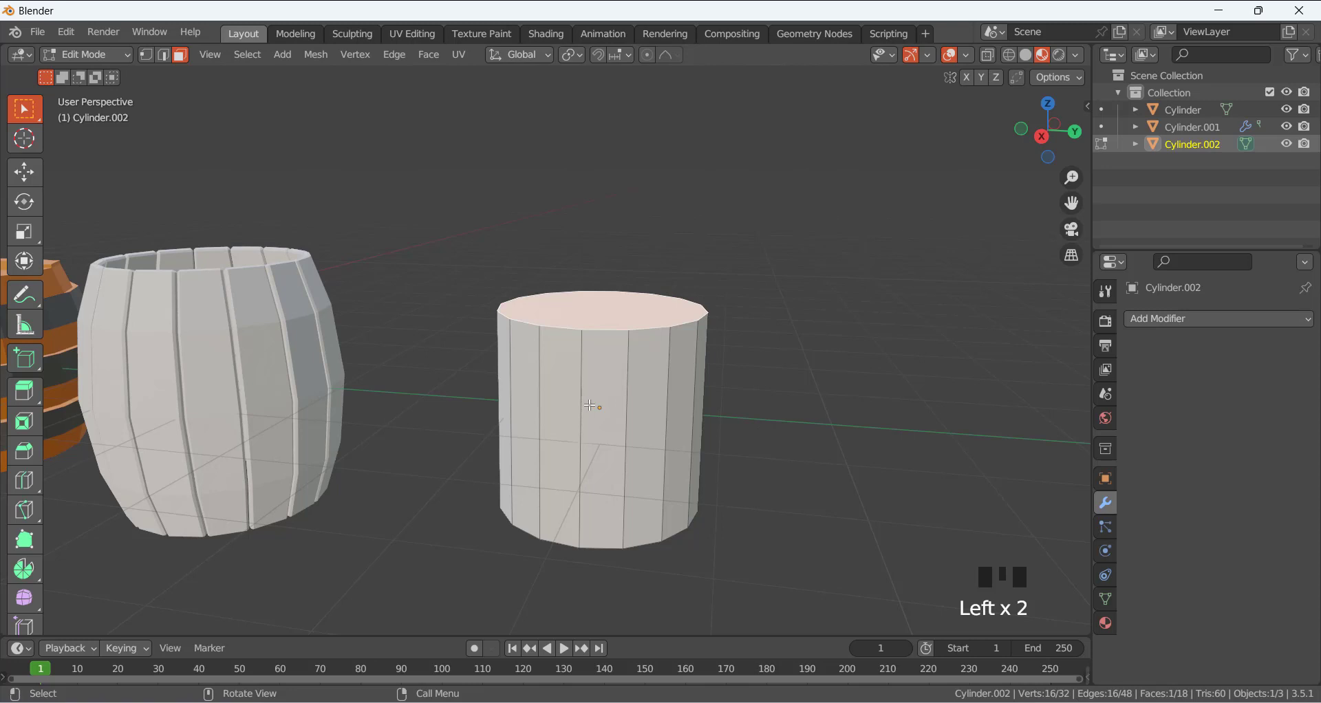
pyautogui.press('a')
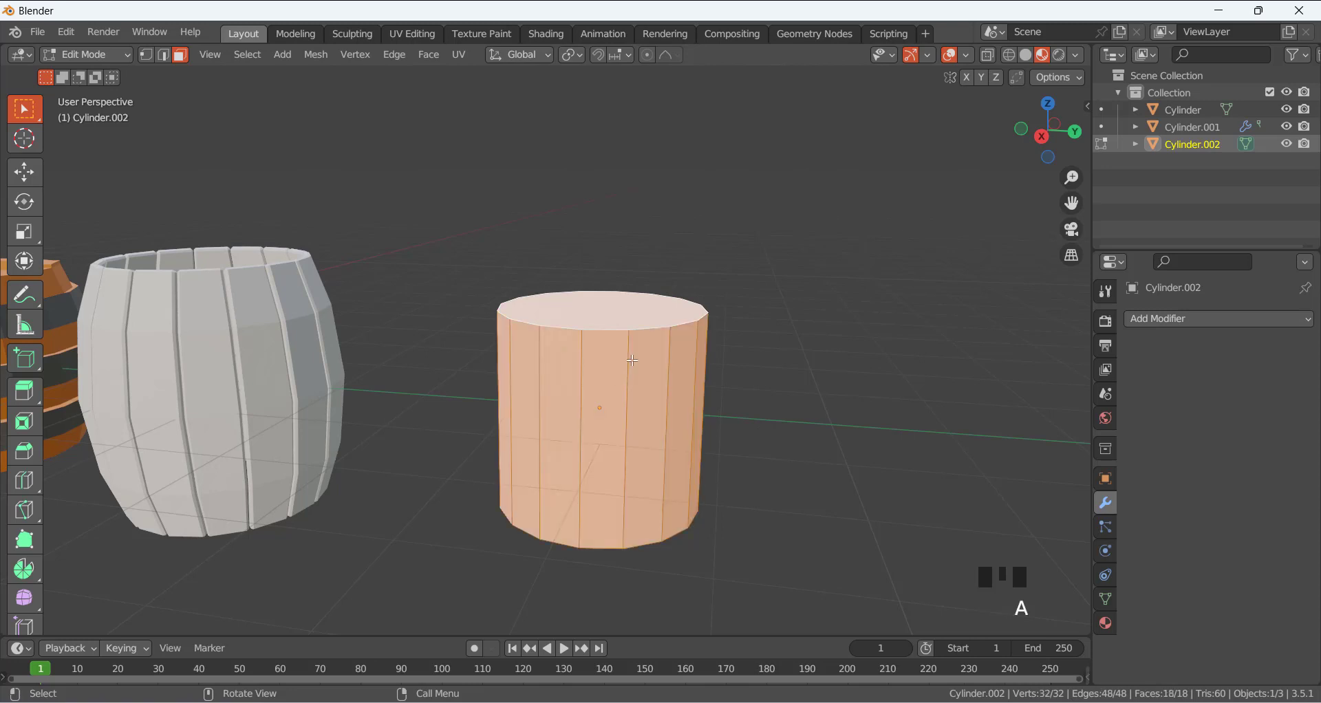
pyautogui.keyDown('shift'); pyautogui.click(613, 312); pyautogui.keyUp('shift')
pyautogui.moveTo(613, 312); pyautogui.dragTo(639, 296, button='middle')
pyautogui.keyDown('shift'); pyautogui.click(639, 296); pyautogui.keyUp('shift')
pyautogui.moveTo(710, 256); pyautogui.dragTo(714, 404, button='middle')
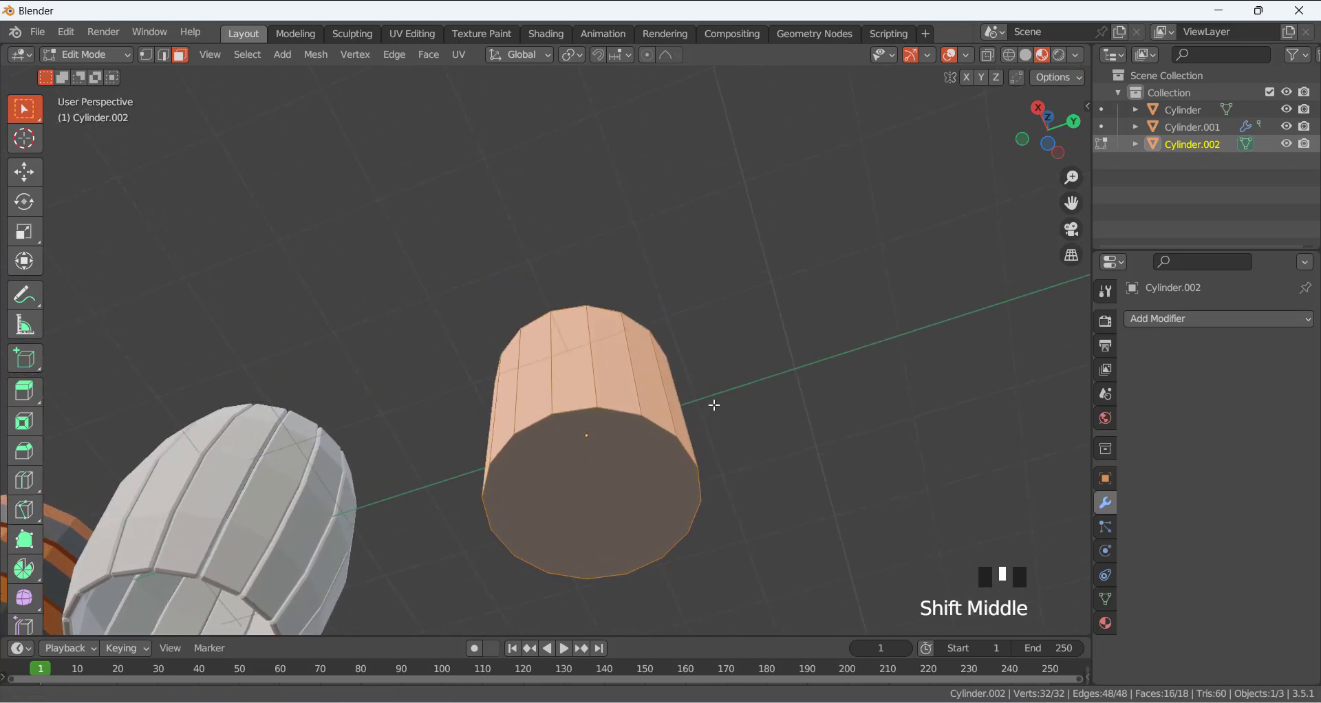
pyautogui.moveTo(734, 286); pyautogui.dragTo(764, 482, button='middle')
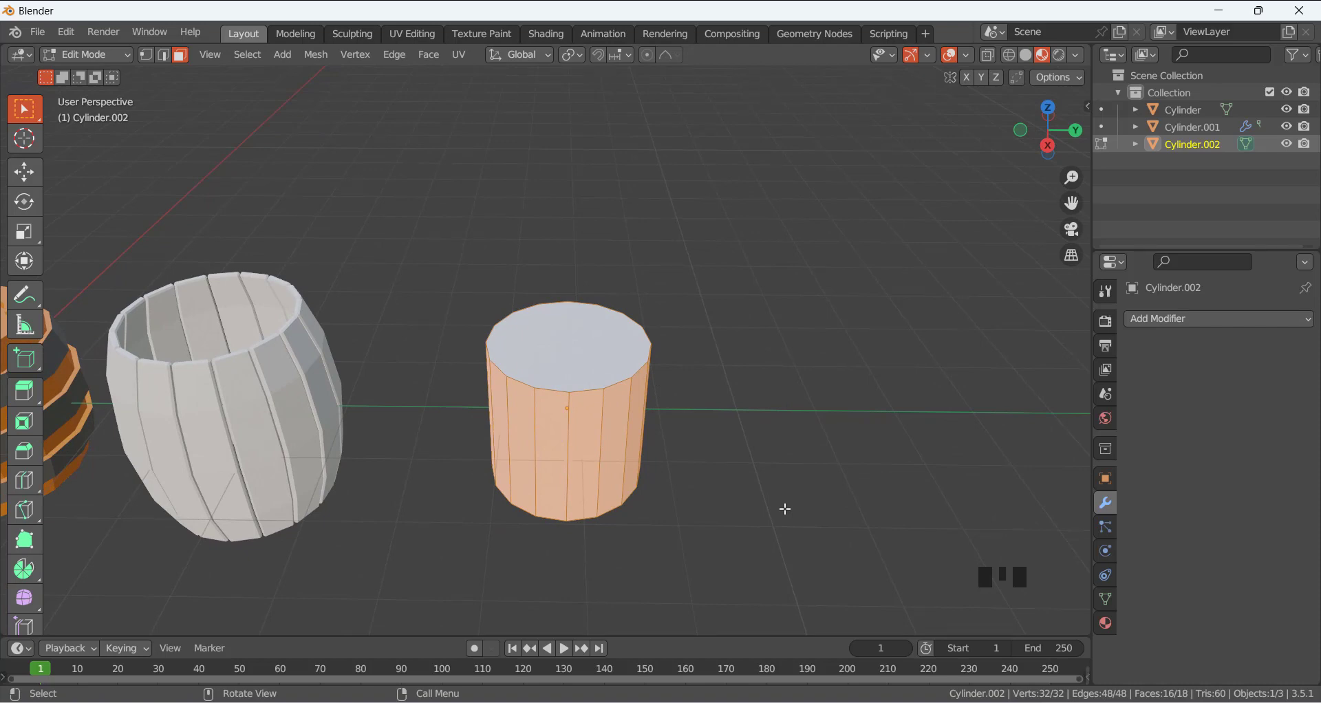
# Extrude the selected side faces individually outward by about 0.21 m to form separate staves, and clear the selection
pyautogui.hotkey('alt', 'e')
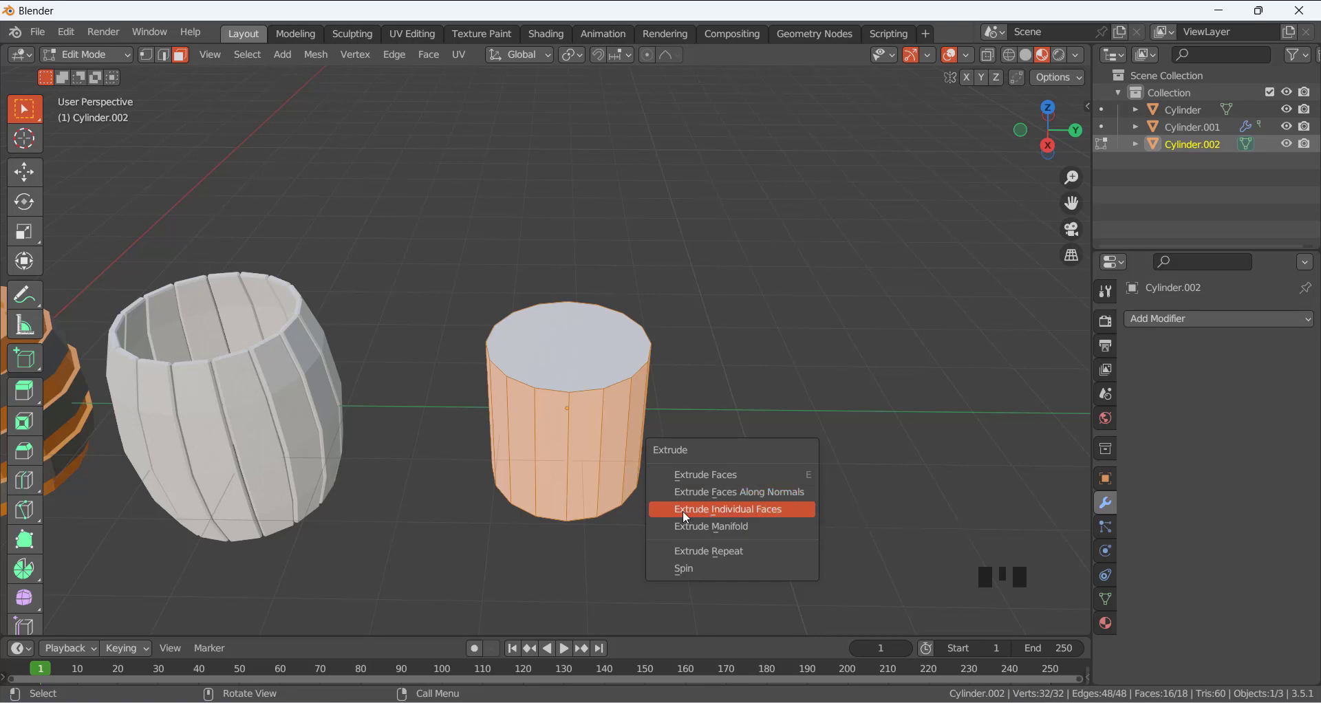
pyautogui.click(733, 510)
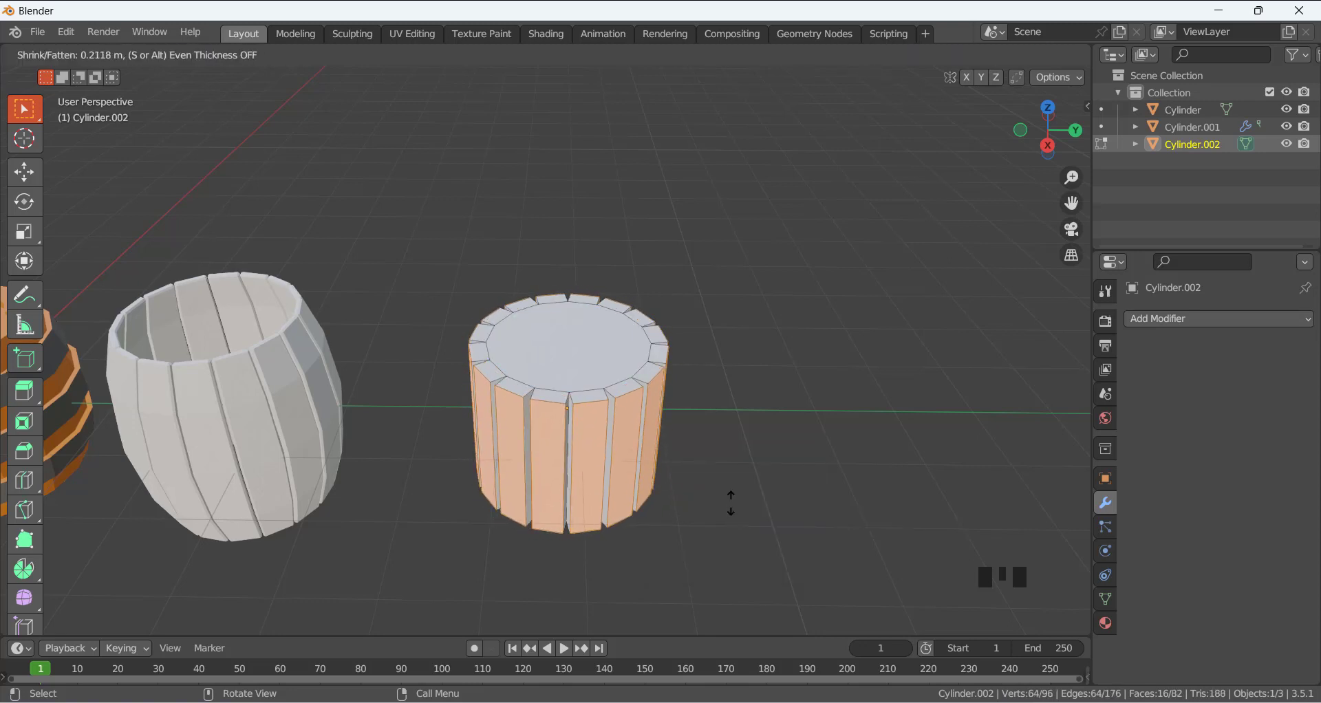
pyautogui.click(731, 502)
pyautogui.click(731, 379)
pyautogui.moveTo(731, 379); pyautogui.dragTo(691, 377, button='middle')
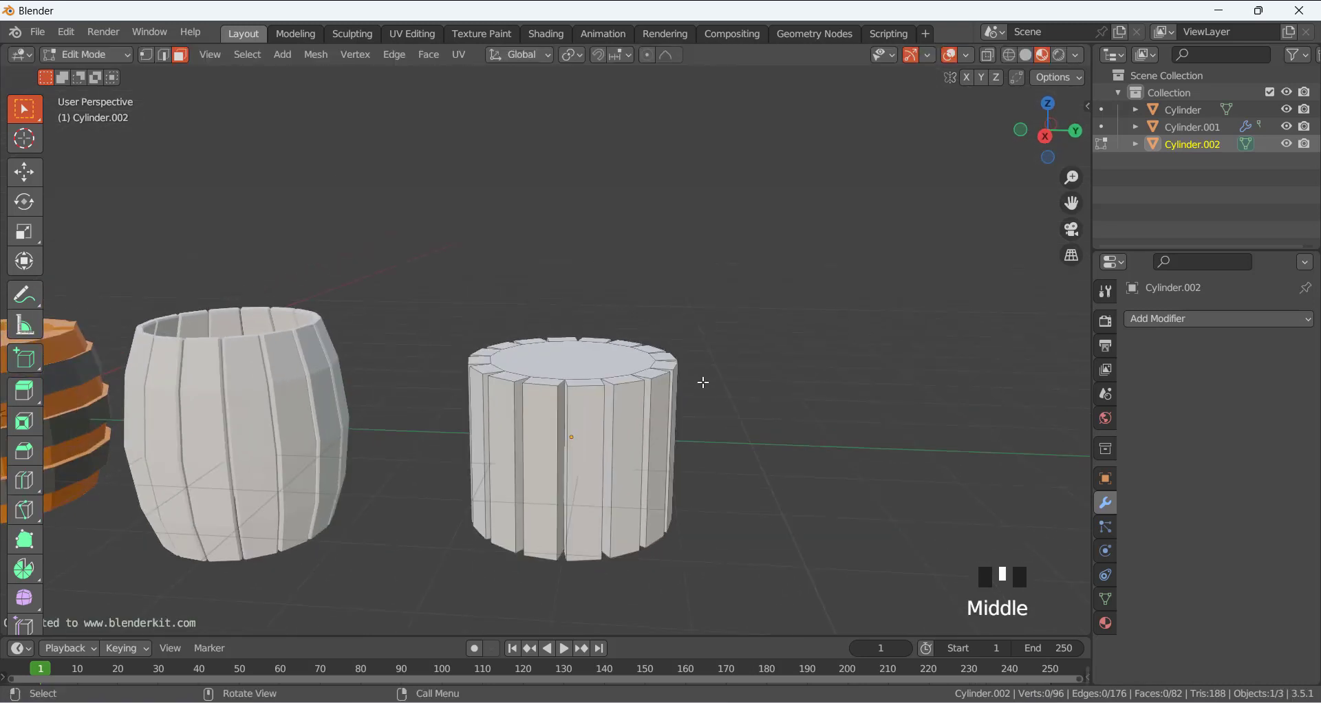
# In the right orthographic view, add three evenly spaced horizontal loop cuts around the staves
pyautogui.press('KP_3')
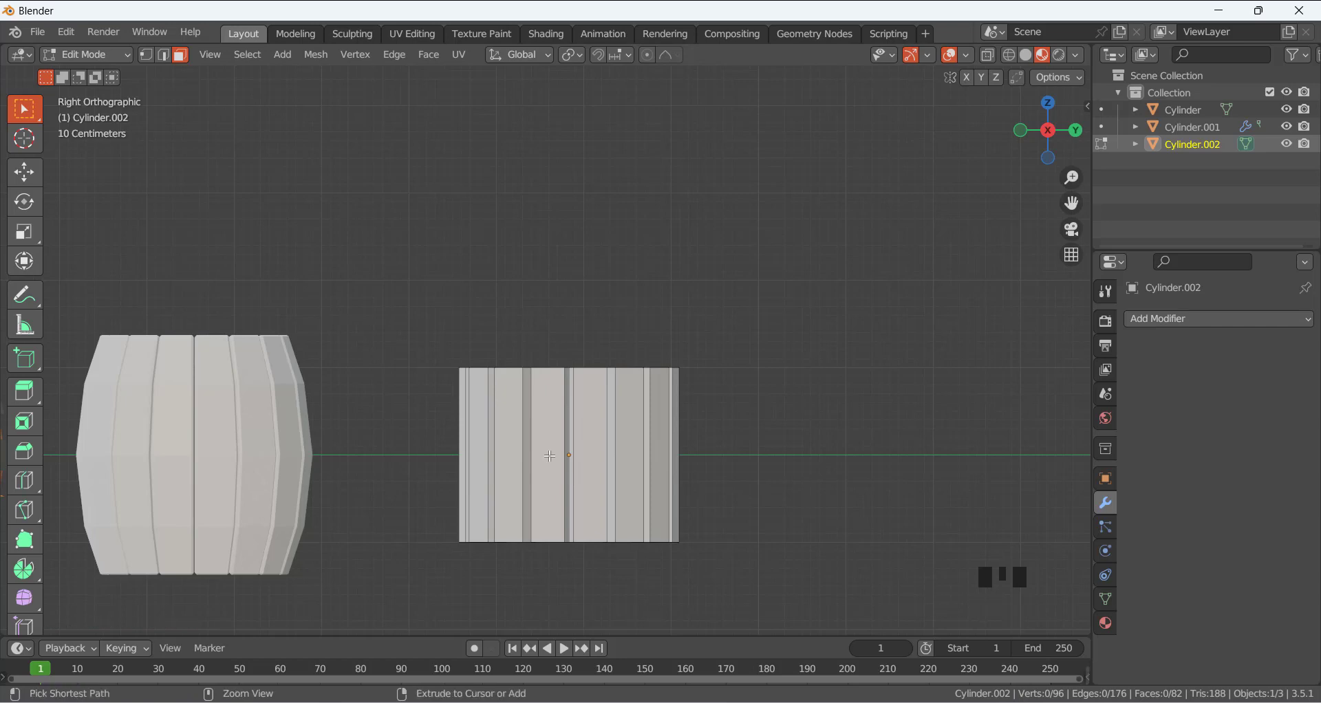
pyautogui.hotkey('ctrl', 'r')
pyautogui.scroll(3, 550, 455)
pyautogui.scroll(-1, 550, 456)
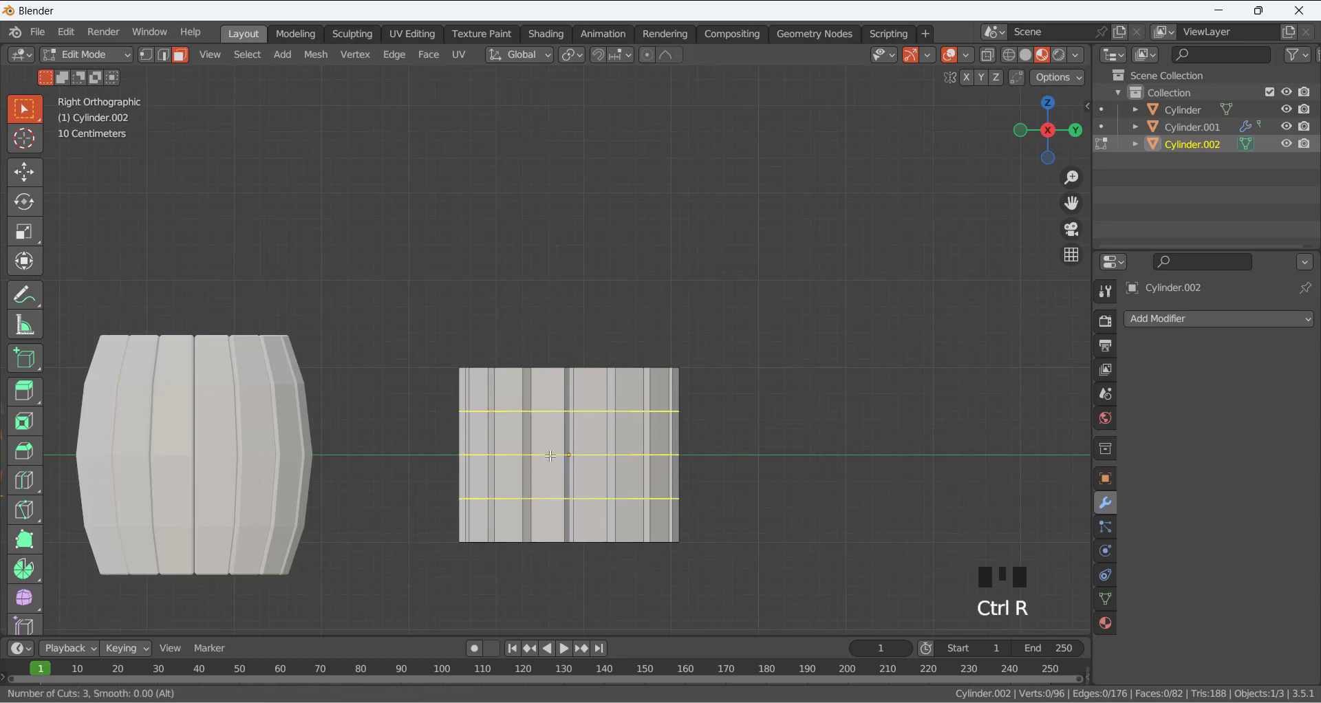
pyautogui.click(550, 456)
pyautogui.rightClick(551, 455)
pyautogui.click(757, 282)
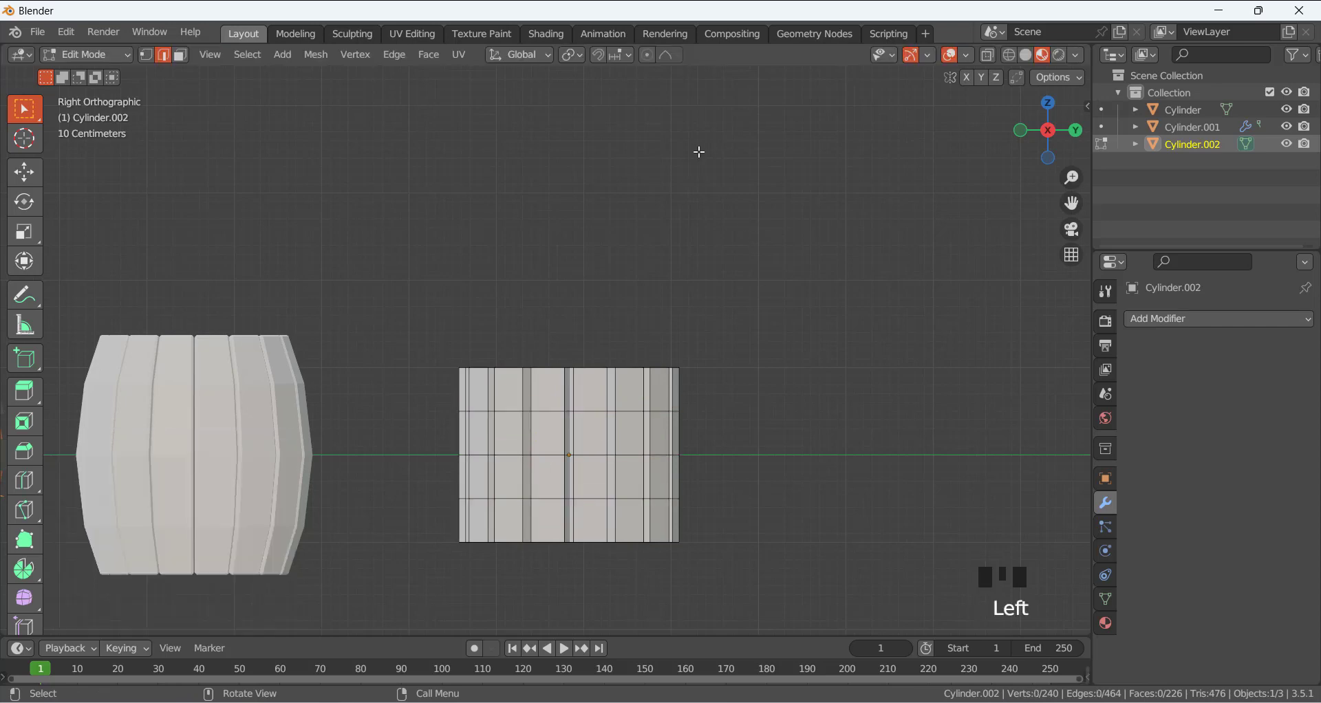
# Enable proportional editing and scale the middle edge loop by about 1.31 with a proportional size of 1.00 to bulge the barrel
pyautogui.click(647, 56)
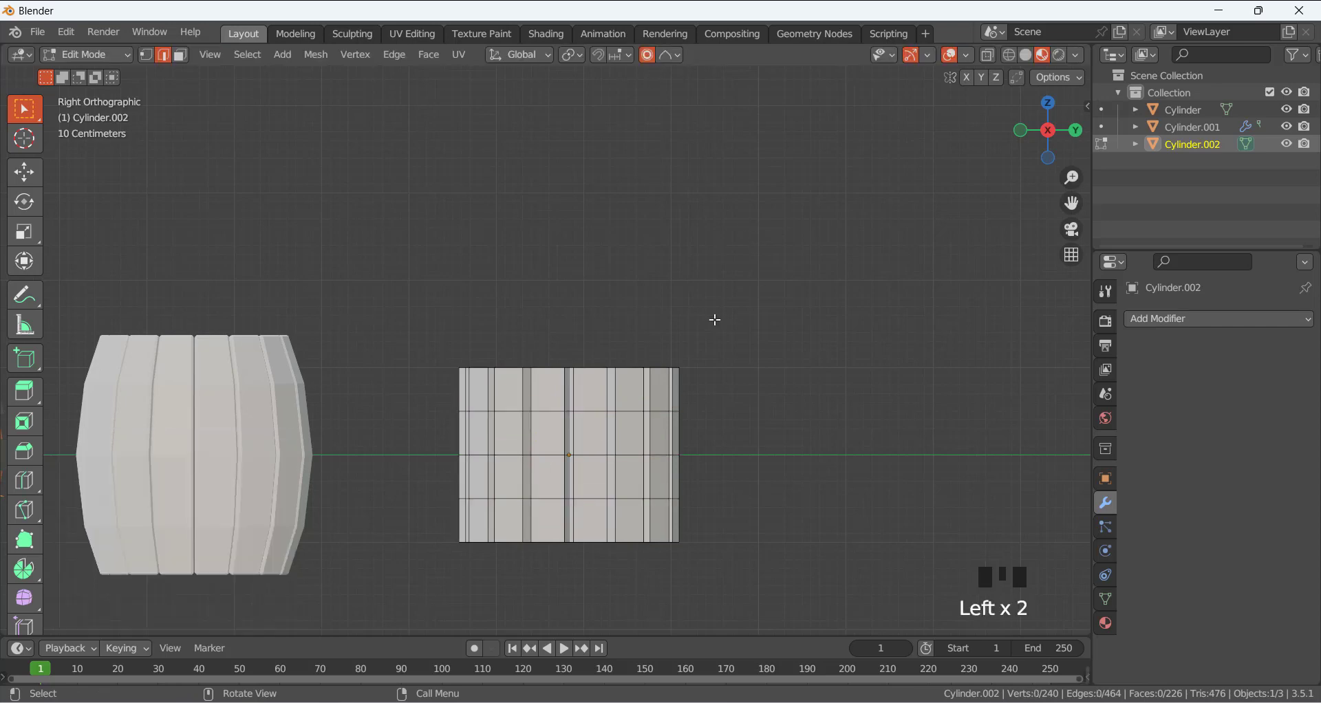
pyautogui.keyDown('alt'); pyautogui.click(593, 456); pyautogui.keyUp('alt')
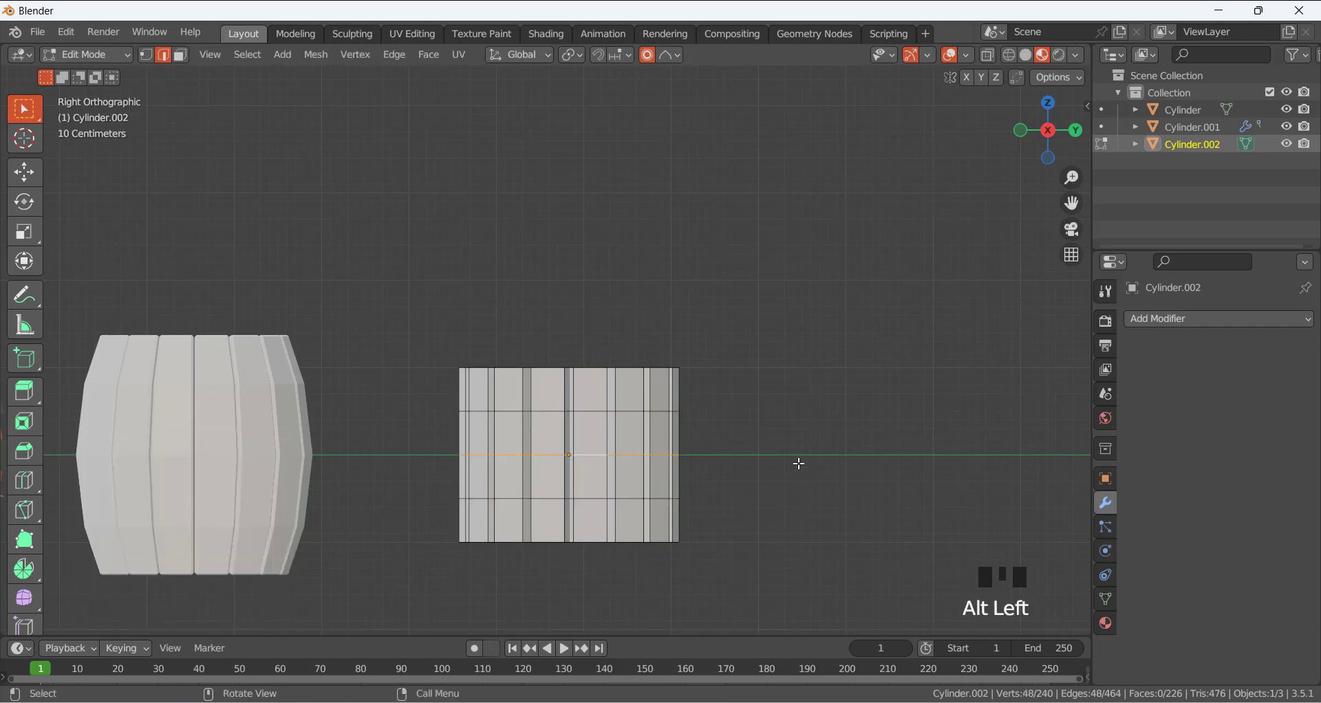
pyautogui.press('s')
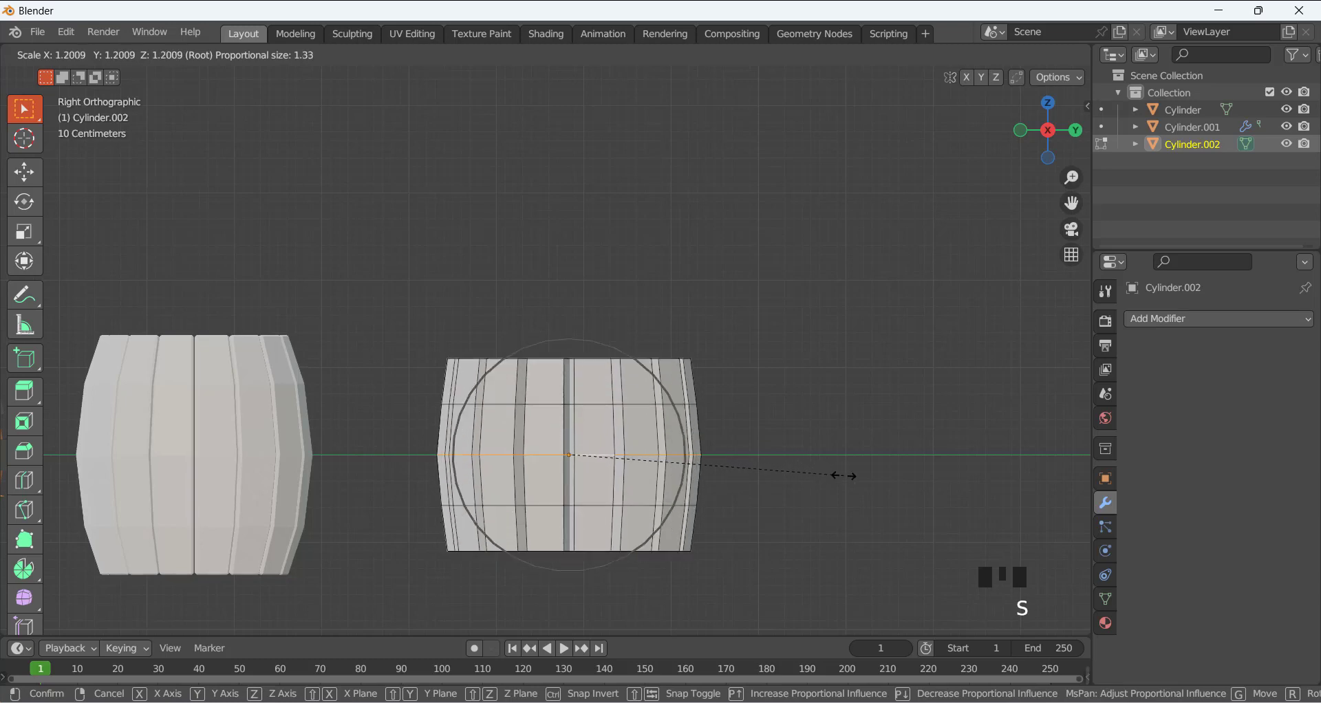
pyautogui.scroll(3, 845, 475)
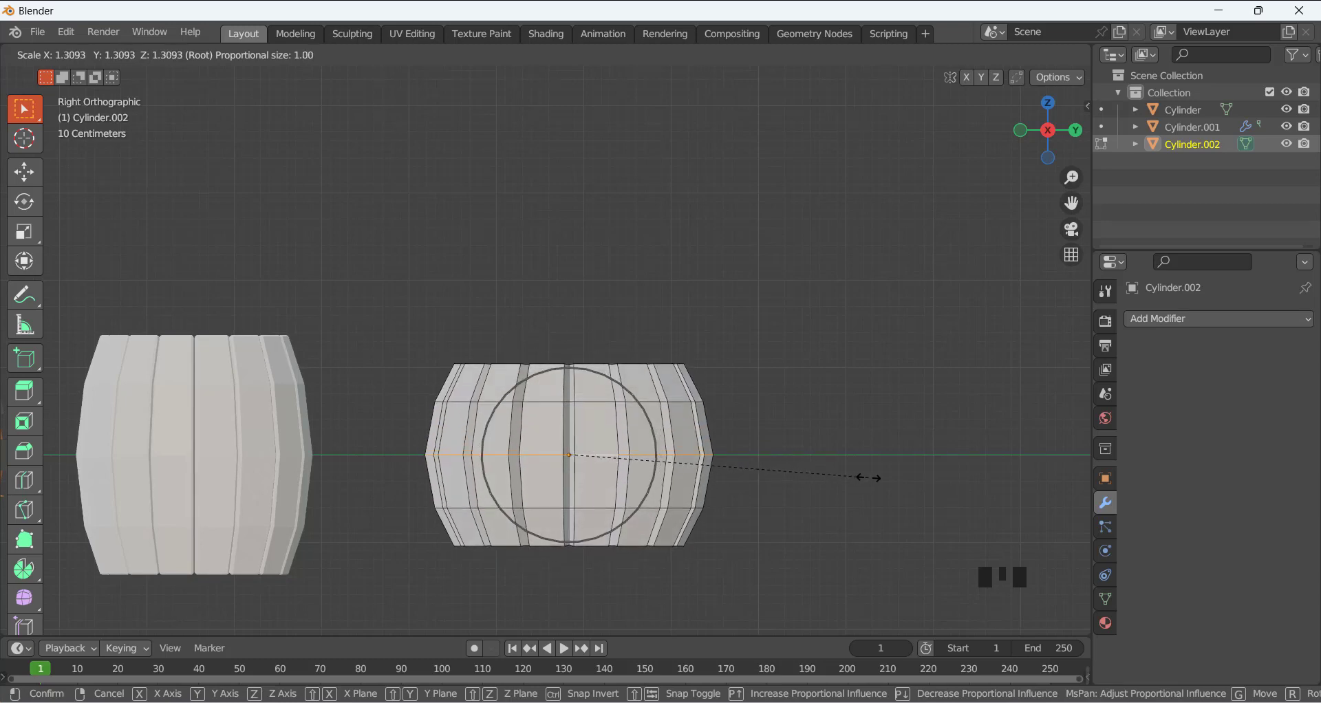
pyautogui.click(878, 477)
pyautogui.click(850, 439)
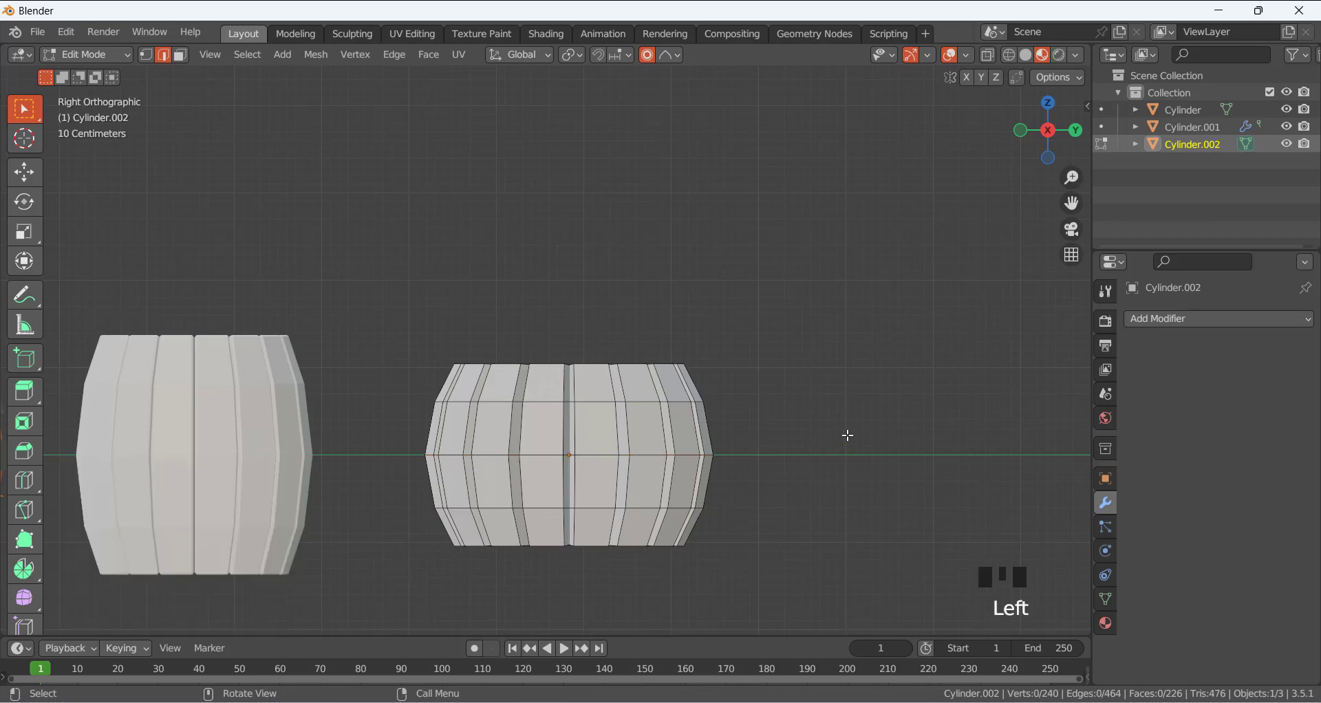
# Scale the whole barrel mesh along Z by about 1.85 to make it taller, and return to Object Mode
pyautogui.press('a')
pyautogui.press('s')
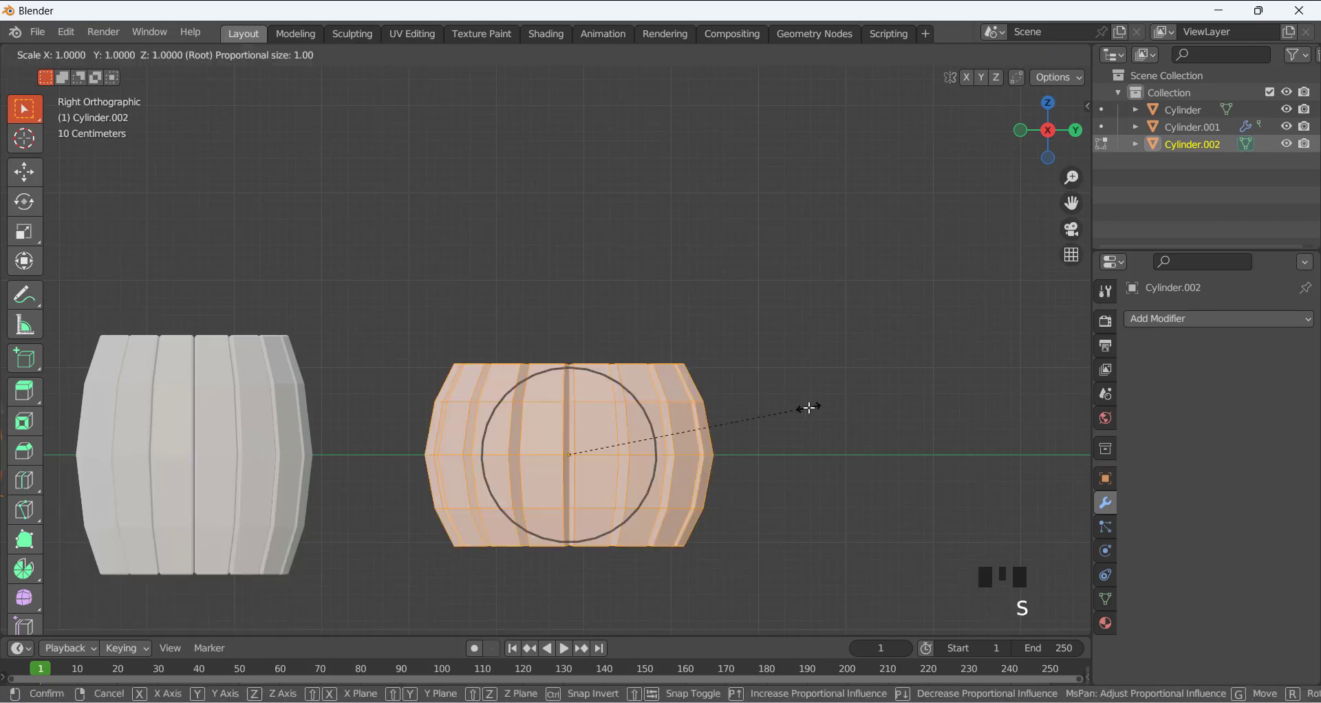
pyautogui.press('z')
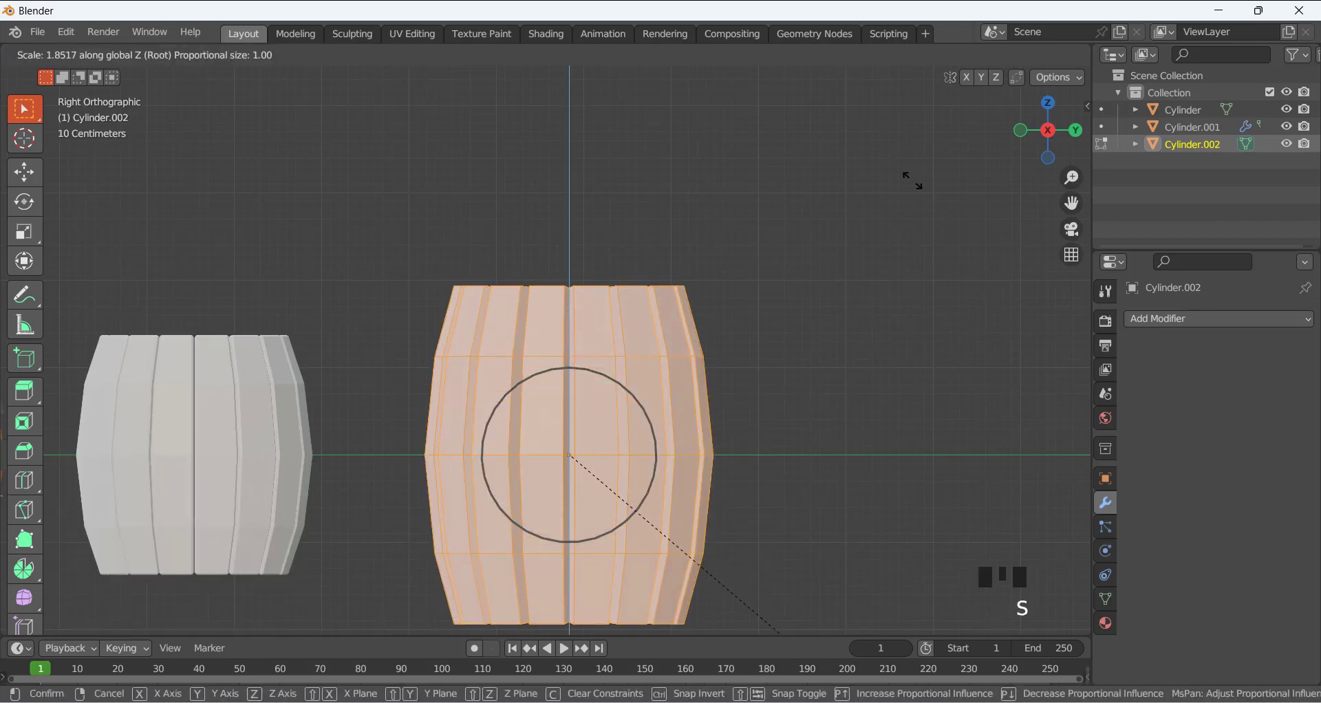
pyautogui.click(908, 176)
pyautogui.press('Tab')
pyautogui.scroll(-3, 713, 239)
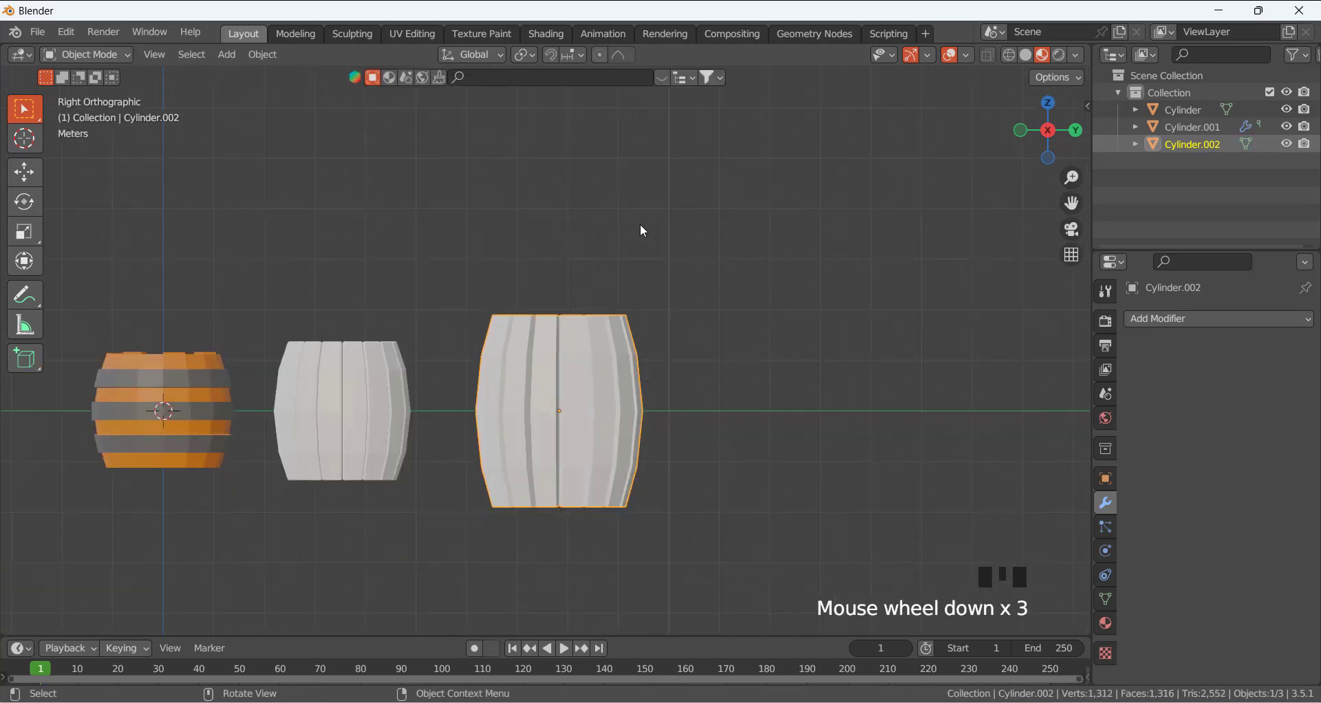
# In Edit Mode with face selection, extrude the top cap face down into the new barrel by about 0.15 m
pyautogui.moveTo(643, 227); pyautogui.dragTo(581, 328, button='middle')
pyautogui.click(582, 328)
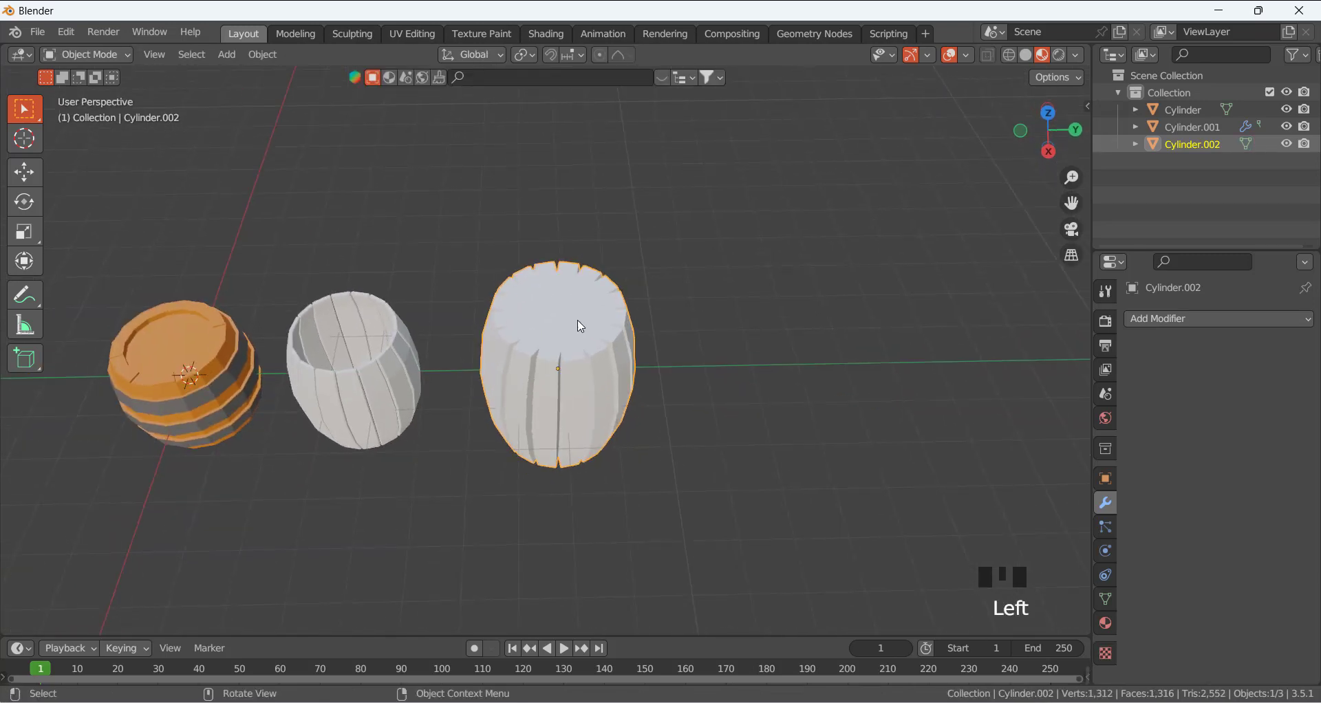
pyautogui.press('Tab')
pyautogui.scroll(3, 581, 329)
pyautogui.click(634, 294)
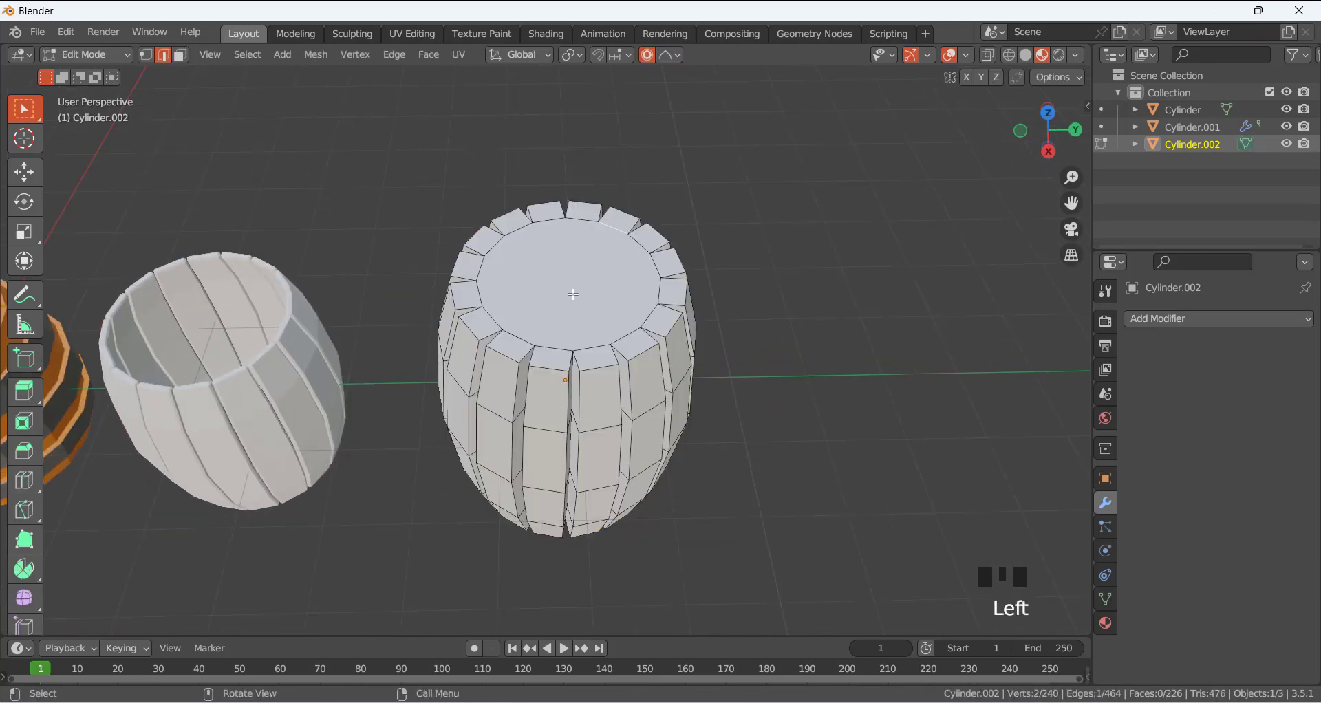
pyautogui.press('3')
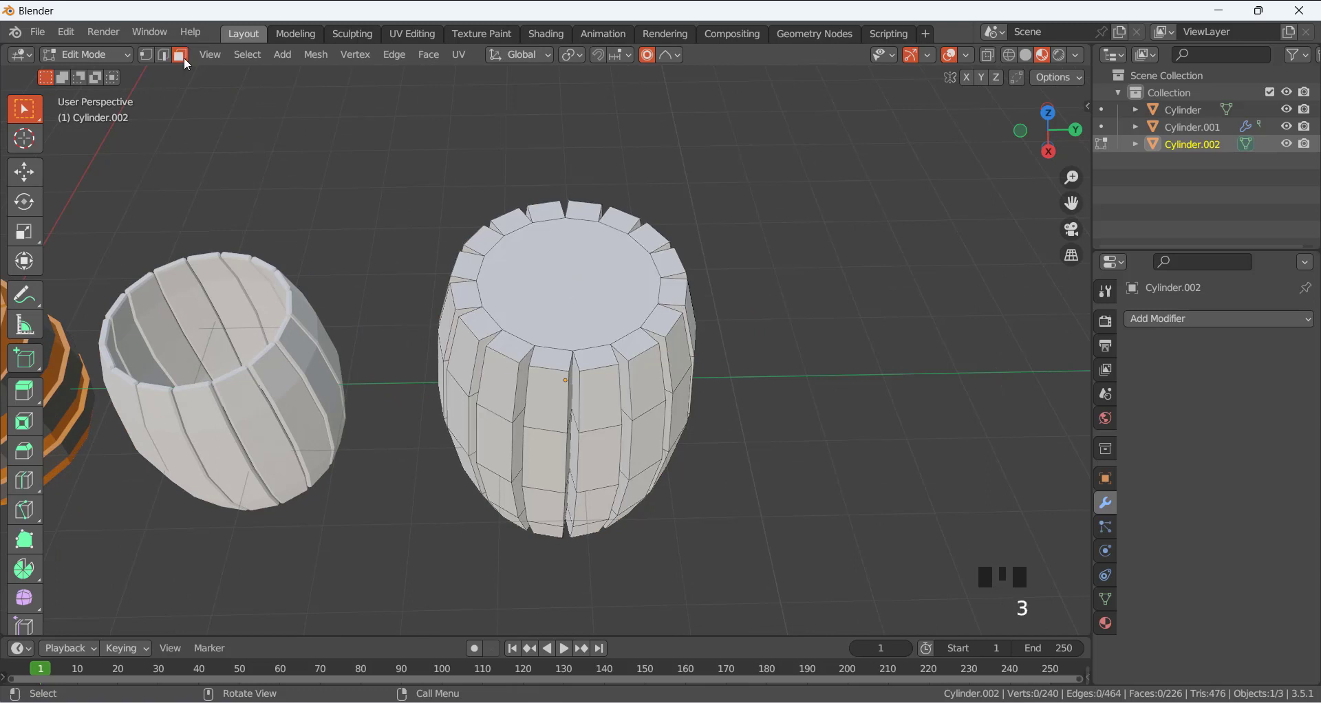
pyautogui.click(658, 277)
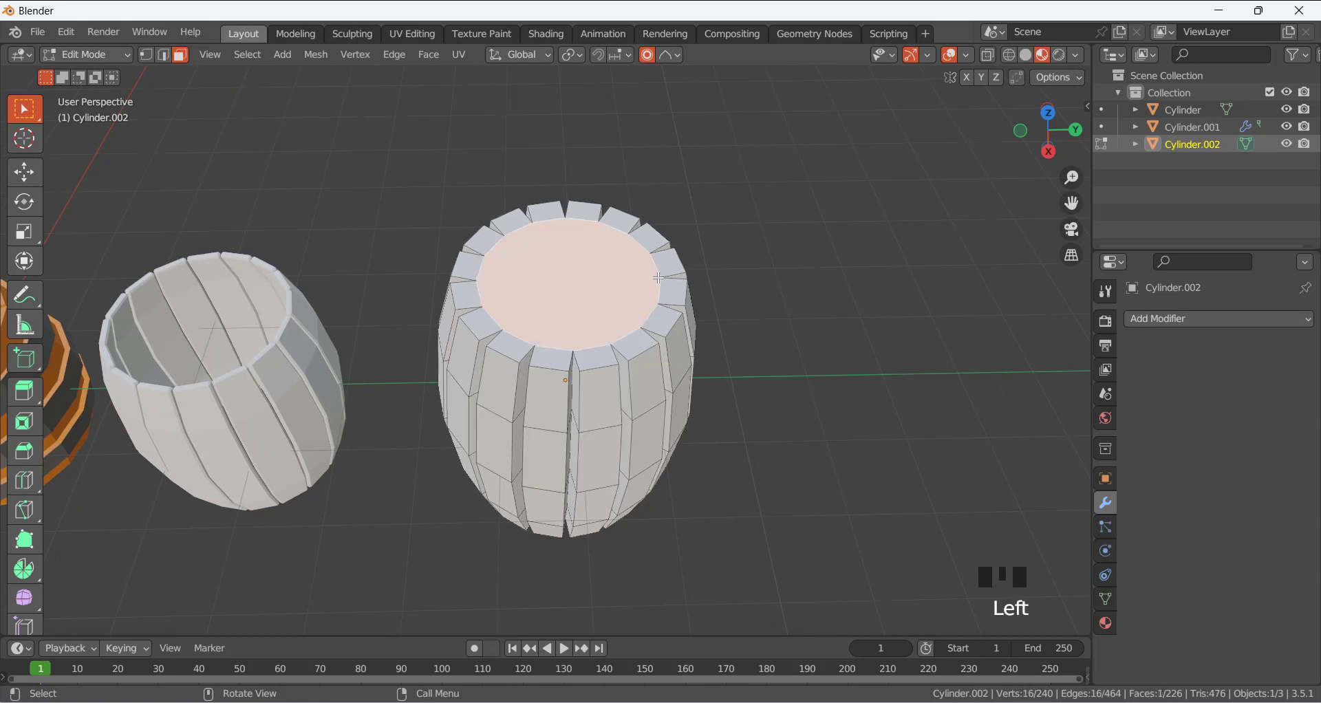
pyautogui.press('e')
pyautogui.click(920, 413)
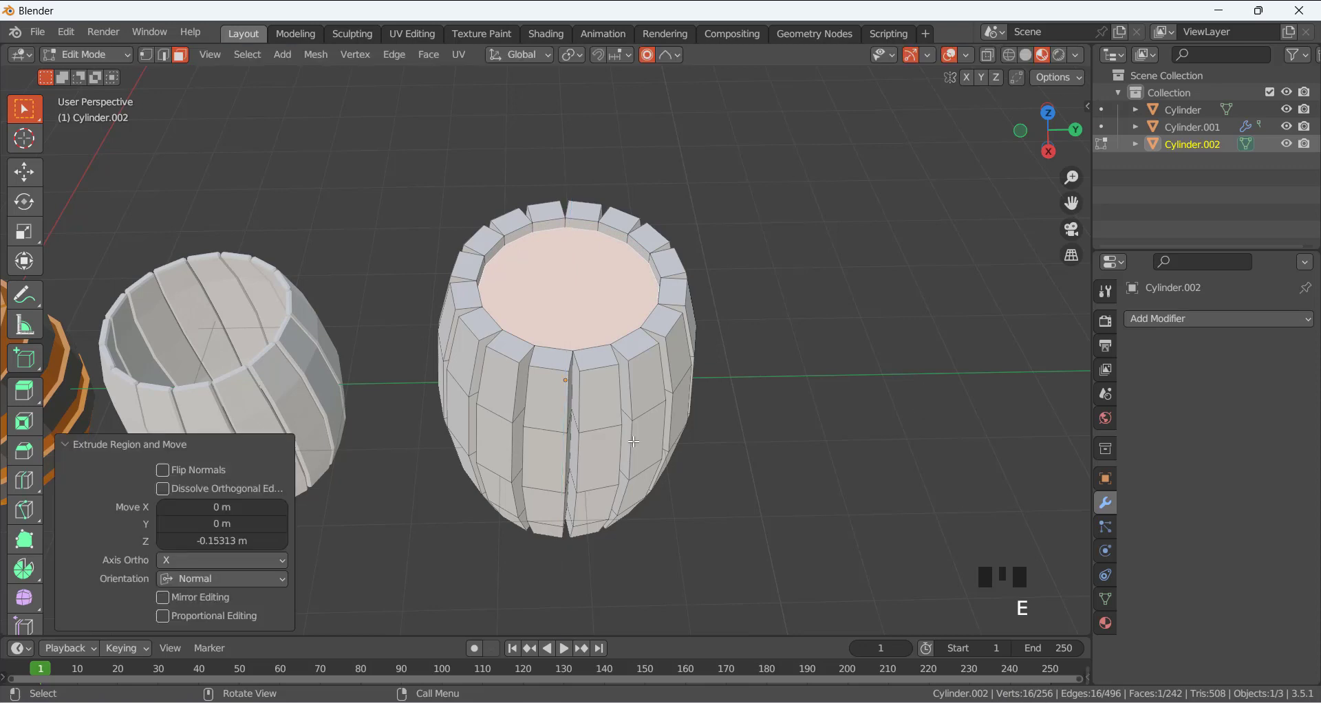
# Extrude the bottom cap face into the barrel by about 0.47 m and return to Object Mode
pyautogui.moveTo(634, 442); pyautogui.dragTo(720, 162, button='middle')
pyautogui.click(669, 303)
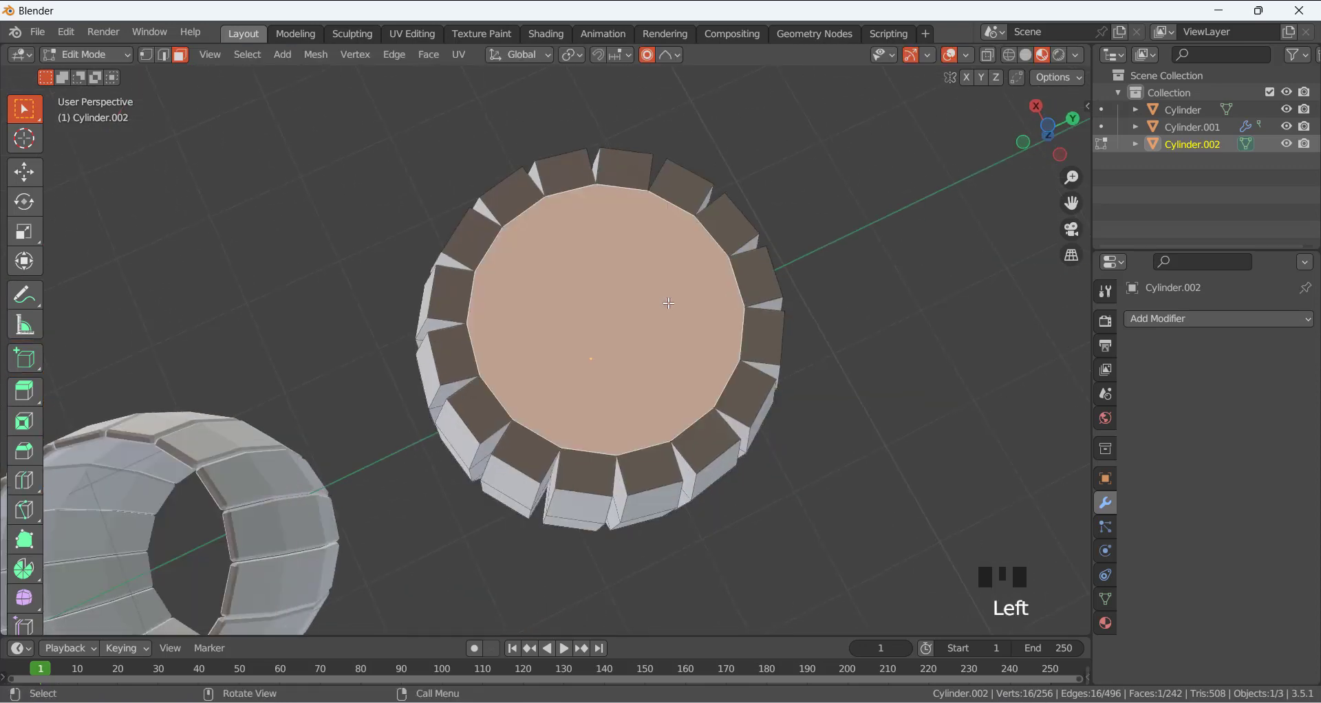
pyautogui.moveTo(669, 303); pyautogui.dragTo(918, 579, button='middle')
pyautogui.press('e')
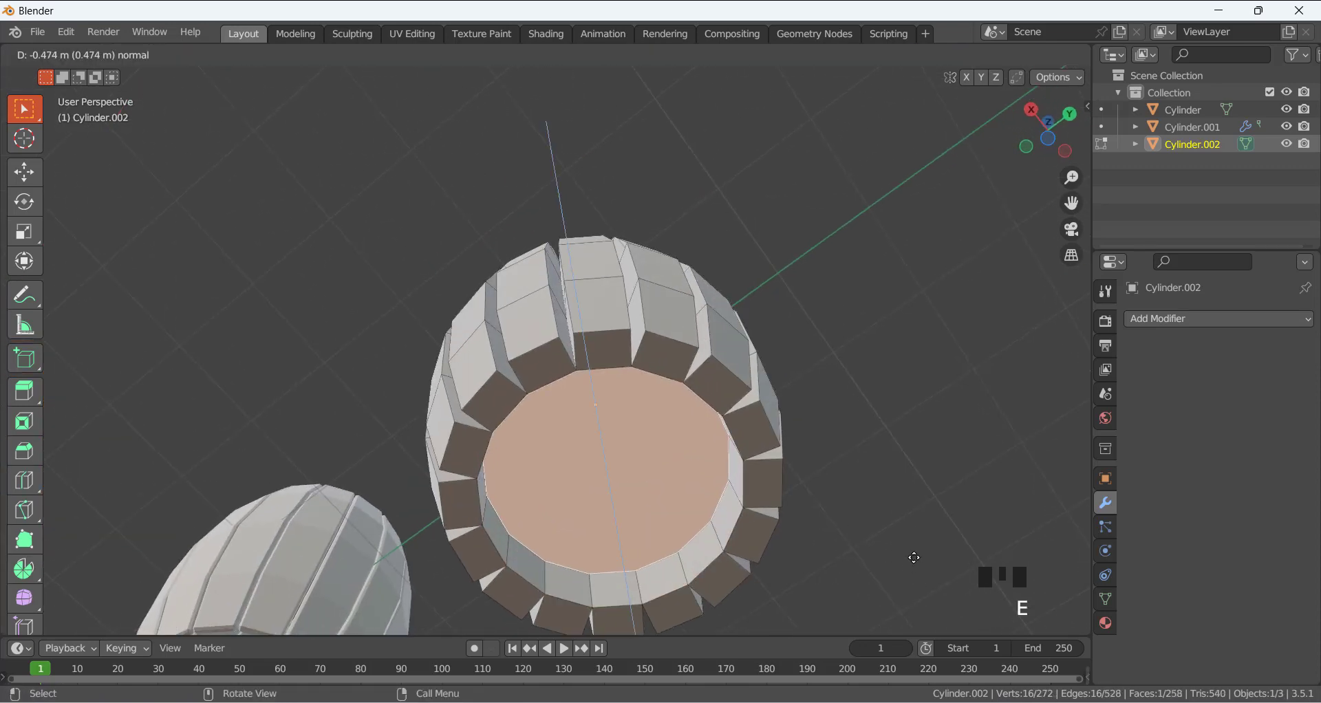
pyautogui.click(914, 559)
pyautogui.scroll(-2, 855, 371)
pyautogui.moveTo(856, 372); pyautogui.dragTo(344, 372, button='middle')
pyautogui.scroll(3, 675, 388)
pyautogui.press('Tab')
# Compare the open stave barrel with the new recessed-cap barrel, leaving the new barrel selected
pyautogui.click(786, 300)
pyautogui.click(142, 431)
pyautogui.scroll(-2, 347, 438)
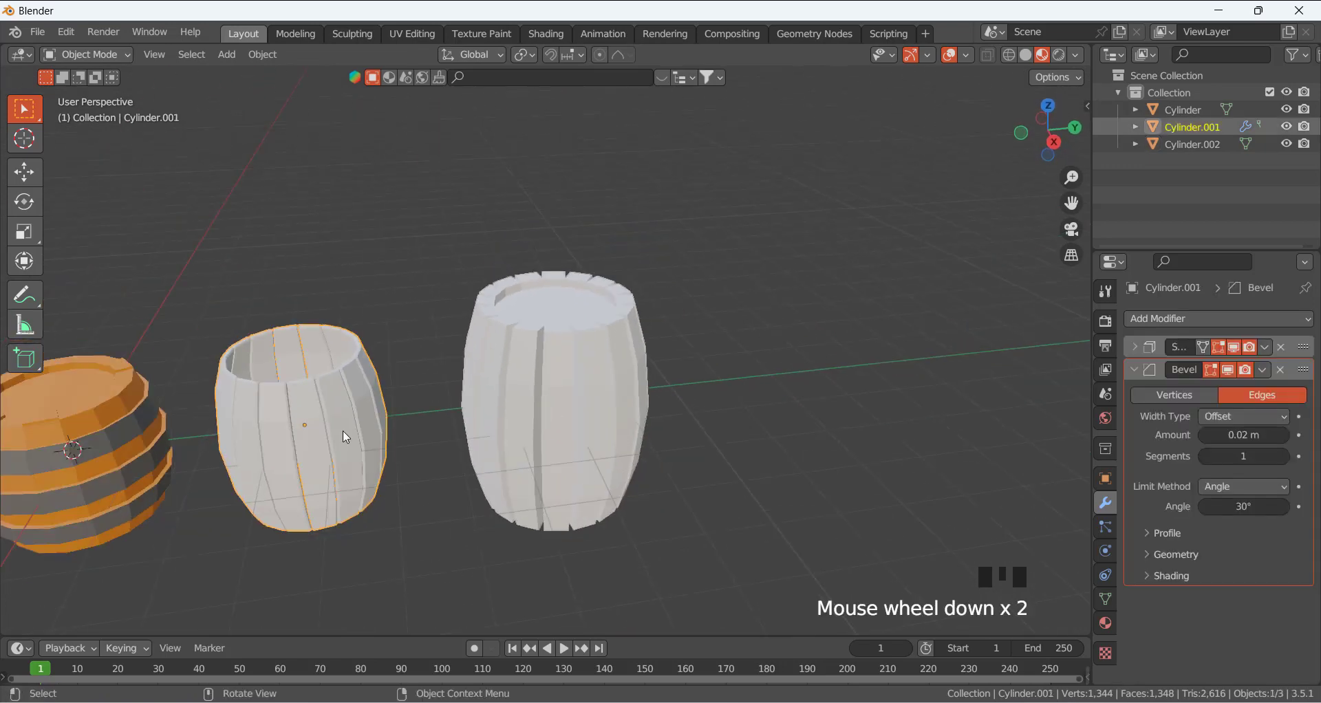
pyautogui.scroll(-1, 347, 438)
pyautogui.click(406, 473)
pyautogui.scroll(3, 590, 387)
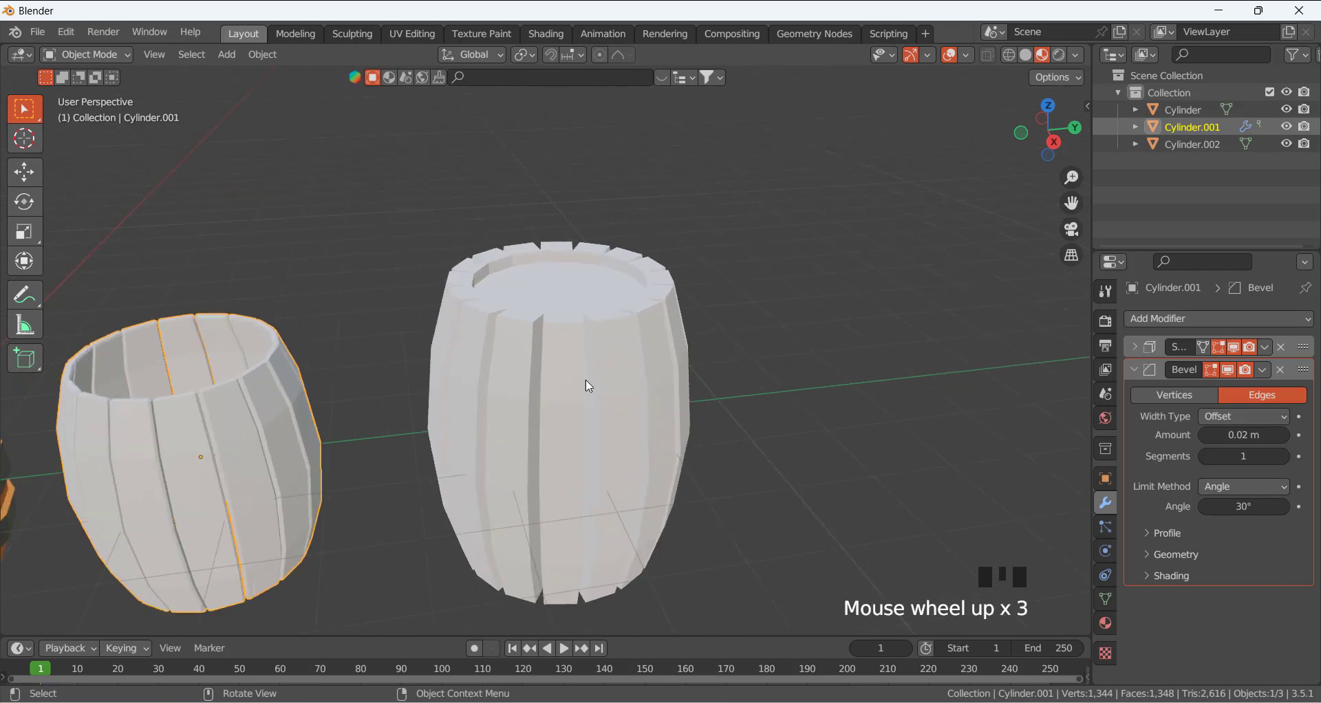
pyautogui.click(653, 401)
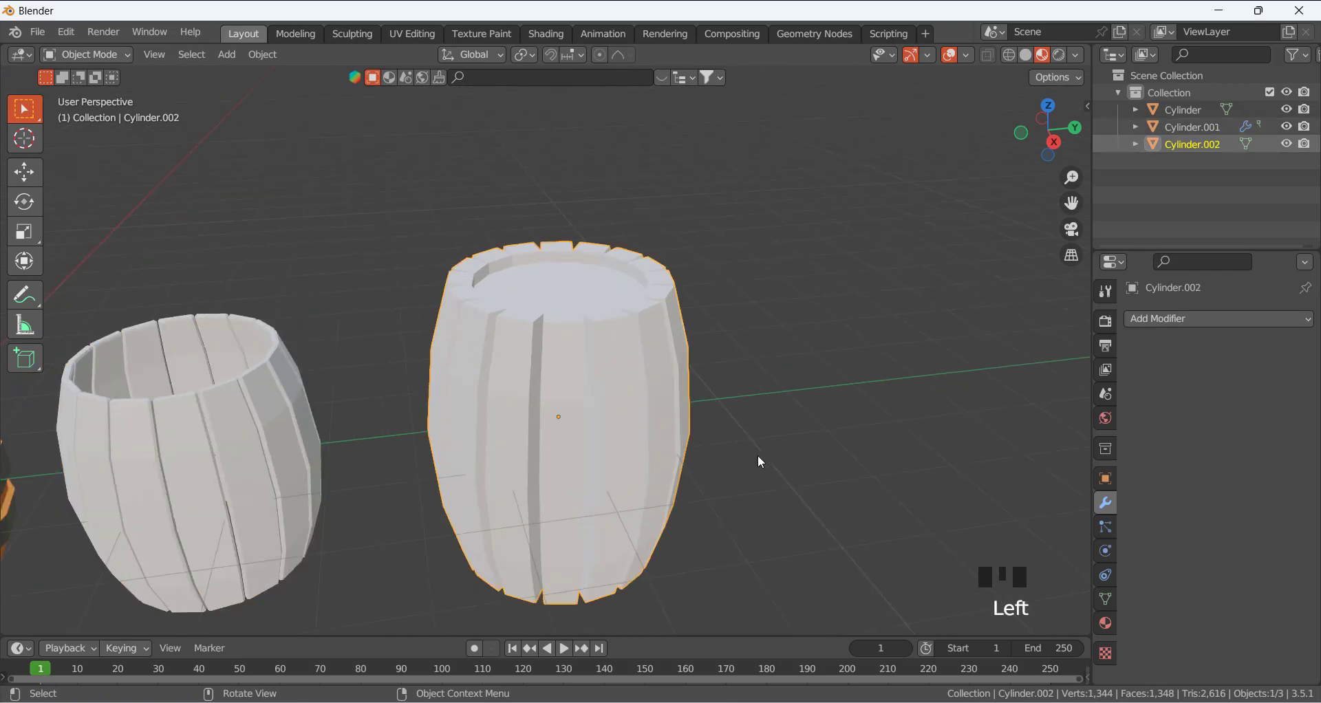
# Place the 3D cursor in the empty space beyond the barrels, add a 2 m mesh cube there and delete it
pyautogui.scroll(-4, 530, 468)
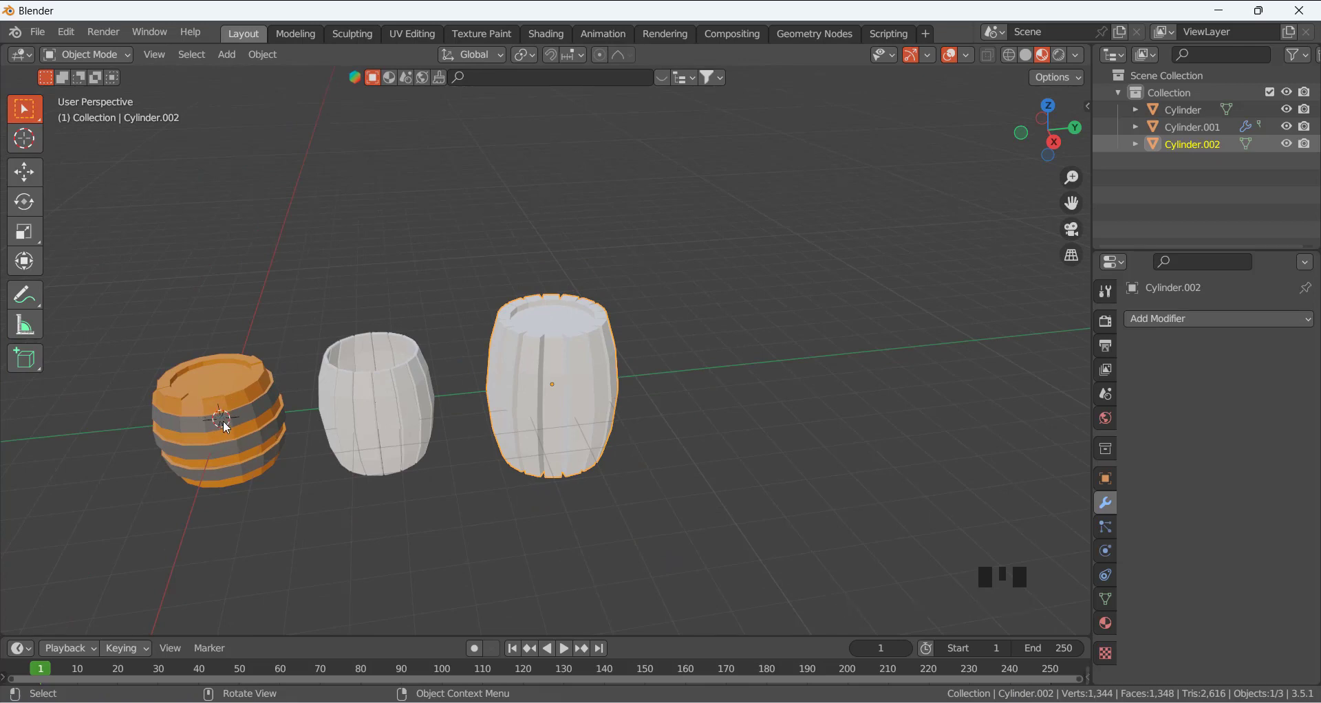
pyautogui.click(24, 139)
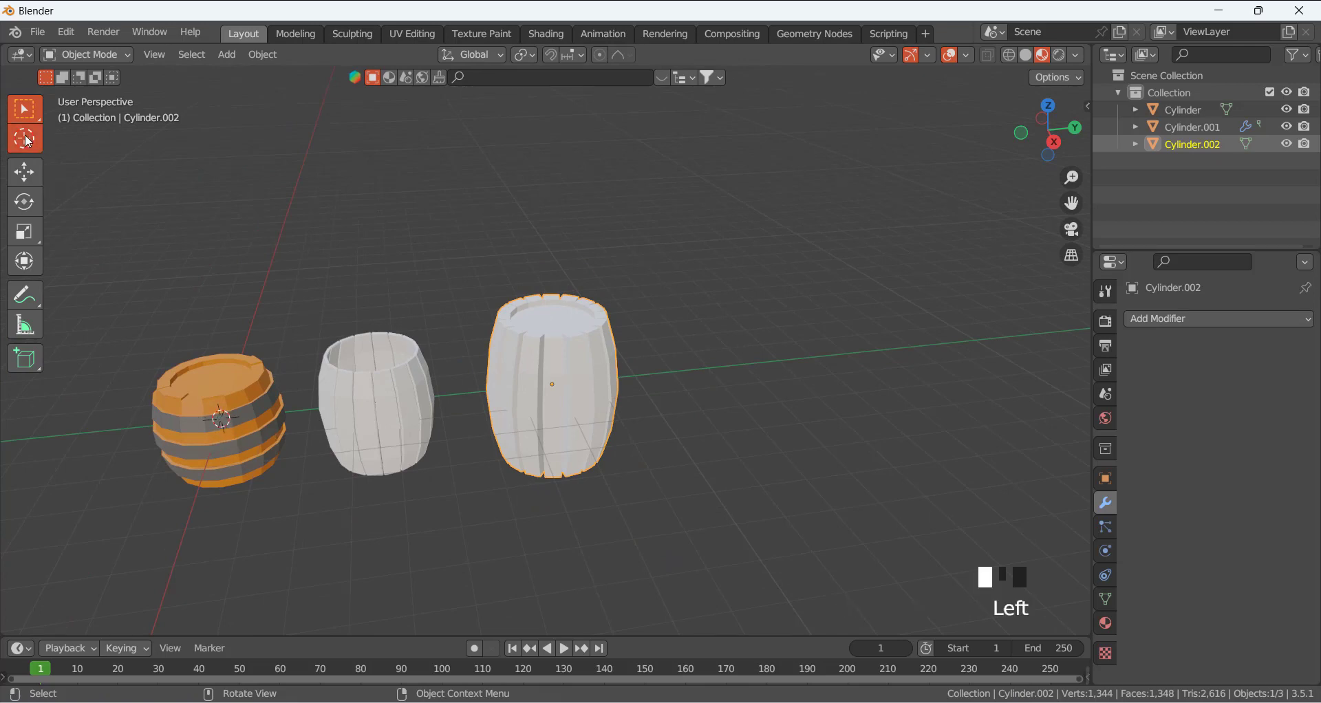
pyautogui.click(454, 202)
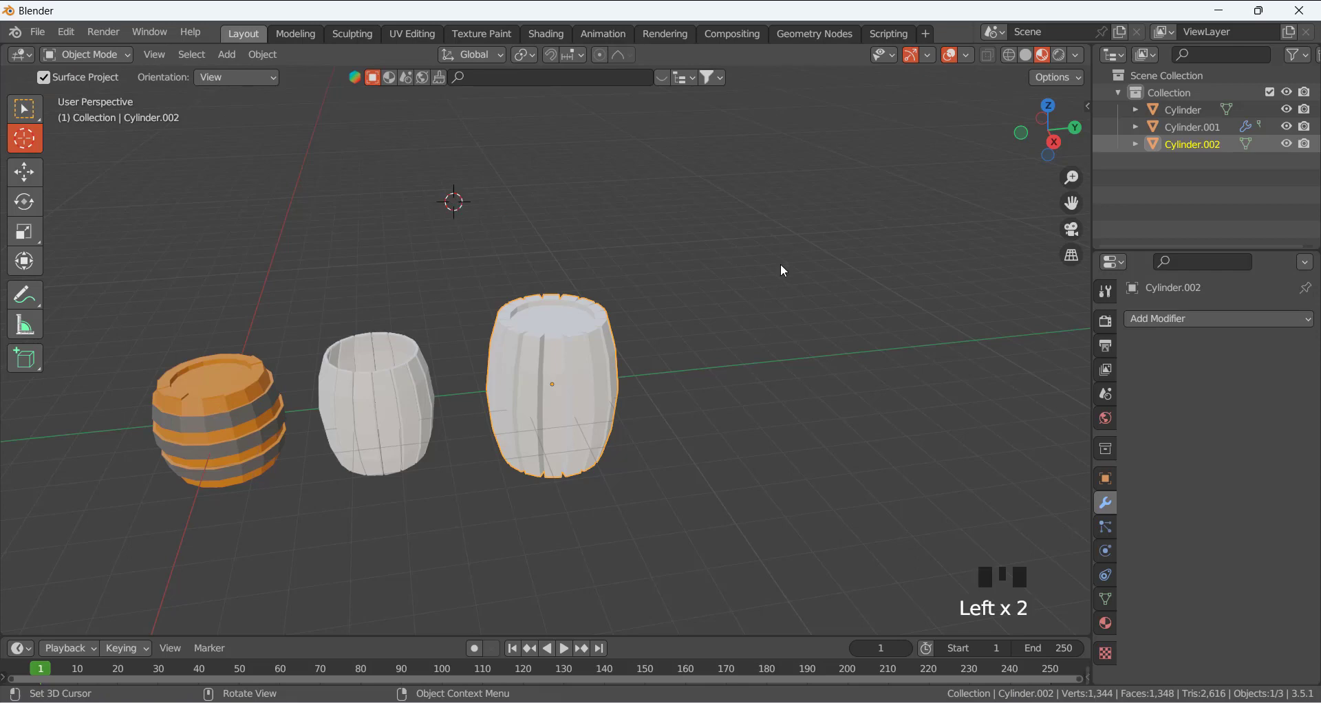
pyautogui.hotkey('shift', 'a')
pyautogui.moveTo(780, 263)
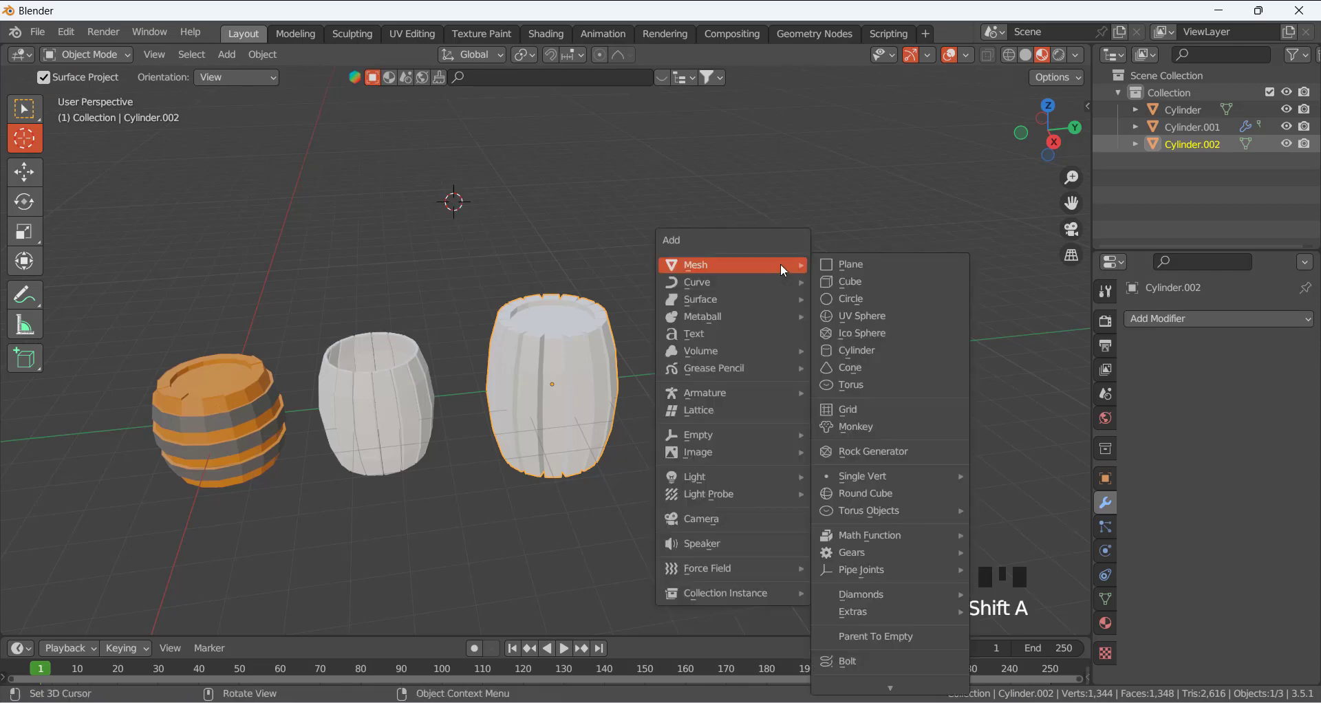
pyautogui.click(856, 284)
pyautogui.moveTo(452, 201)
pyautogui.mouseDown(button='middle')
pyautogui.moveTo(476, 242)
pyautogui.moveTo(461, 193)
pyautogui.mouseUp(button='middle')
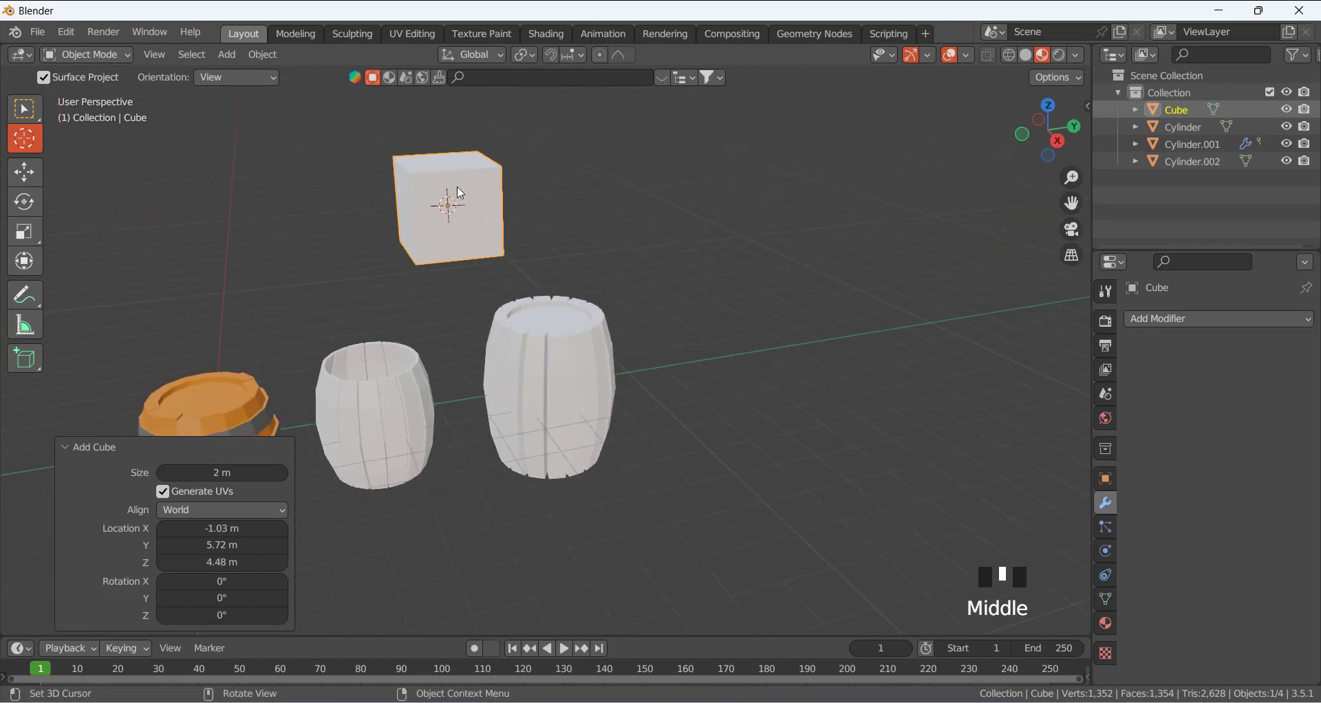
pyautogui.press('x')
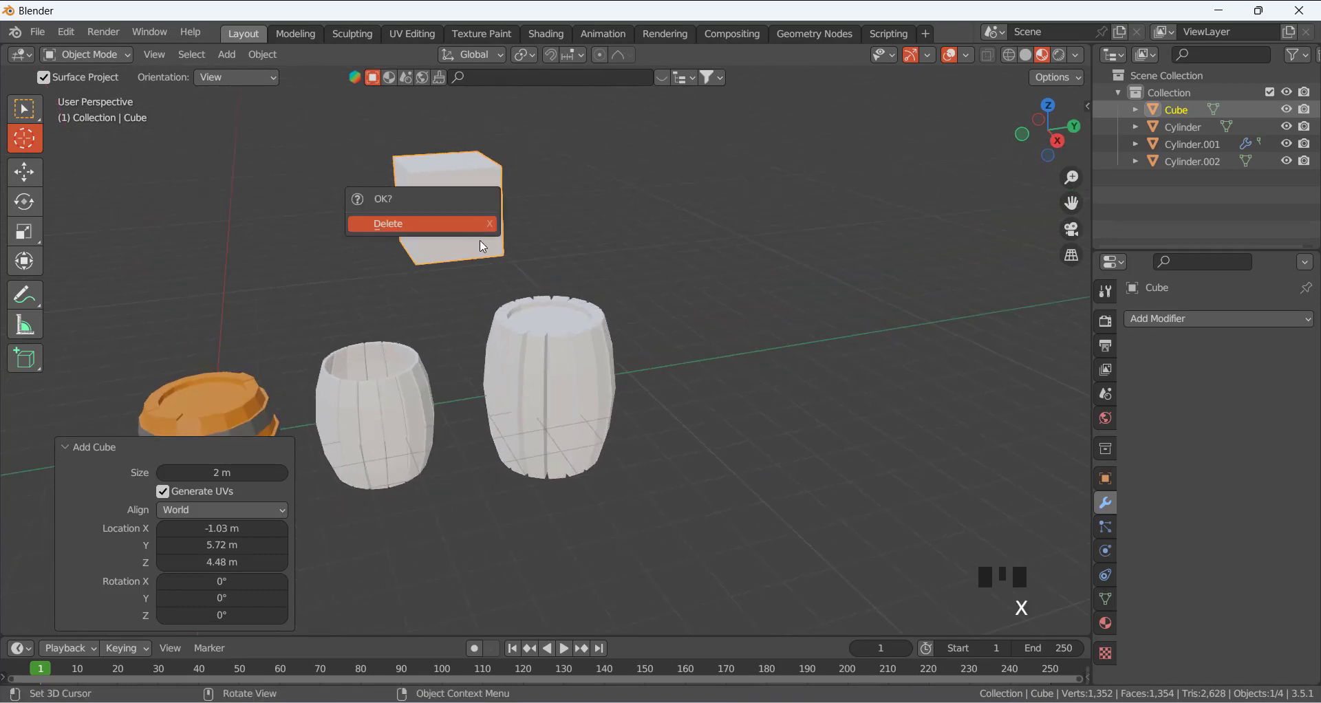
pyautogui.click(422, 224)
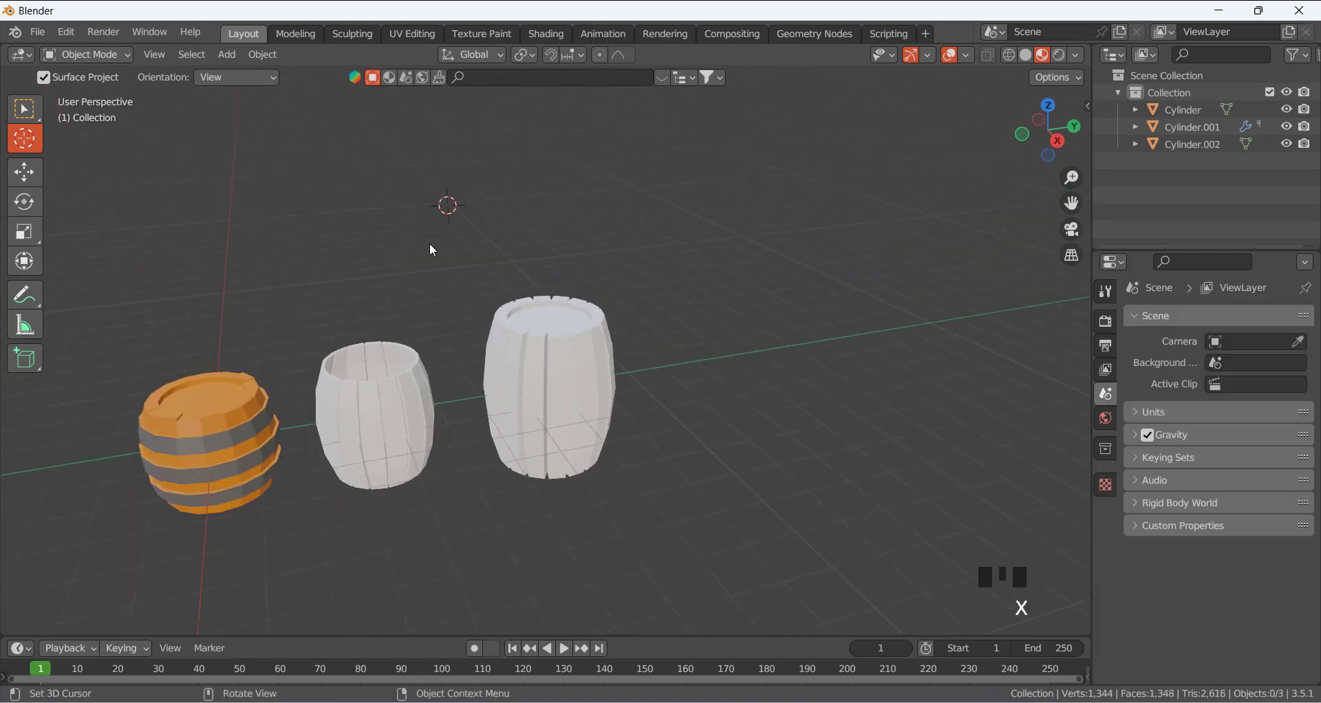
# Return to the selection tool and snap the 3D cursor to the tall recessed-cap barrel as the selected object
pyautogui.click(548, 382)
pyautogui.scroll(2, 586, 381)
pyautogui.press('w')
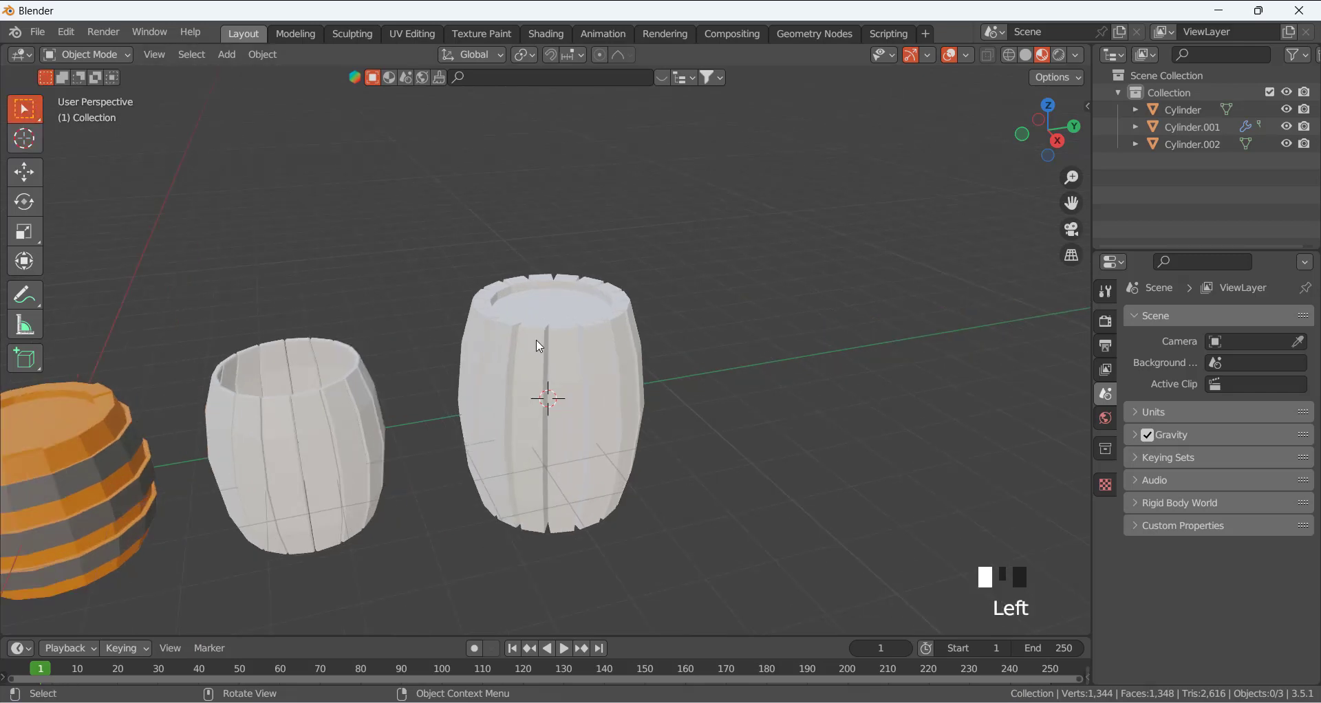
pyautogui.click(622, 373)
pyautogui.moveTo(621, 373); pyautogui.dragTo(570, 367, button='middle')
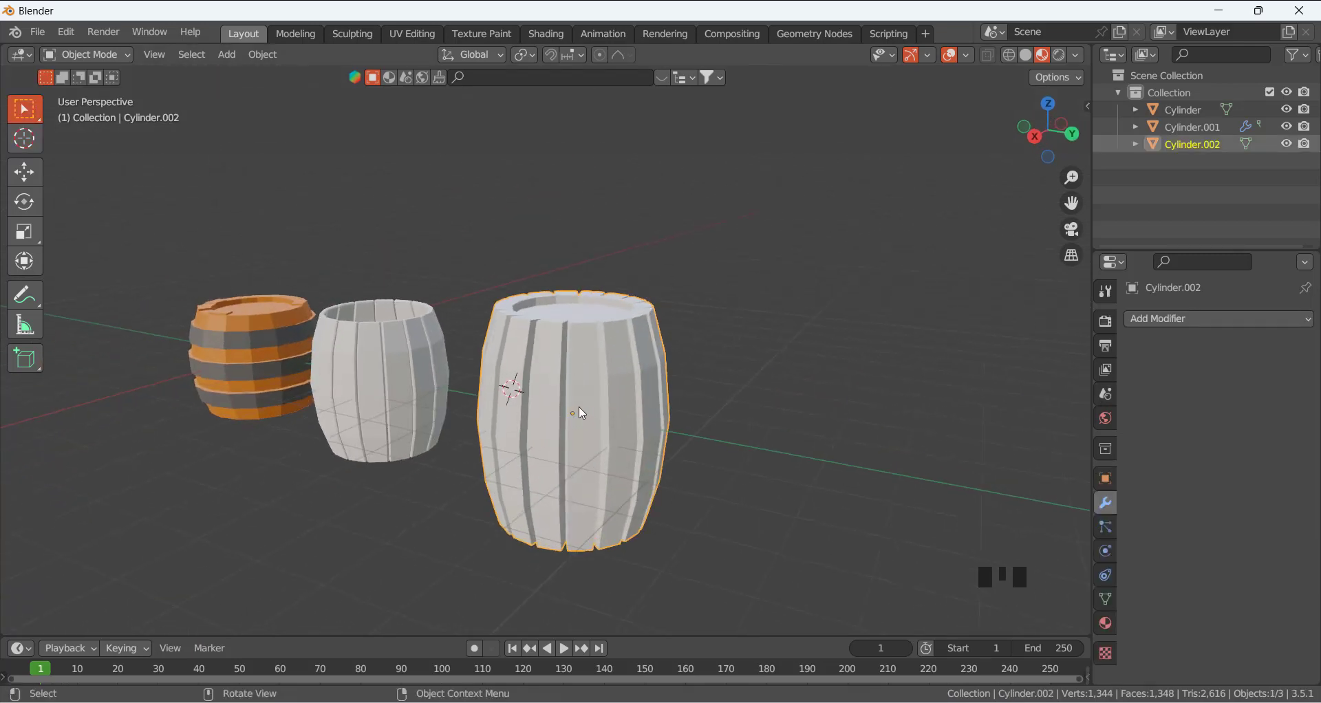
pyautogui.moveTo(598, 390); pyautogui.dragTo(796, 360, button='middle')
pyautogui.click(722, 364)
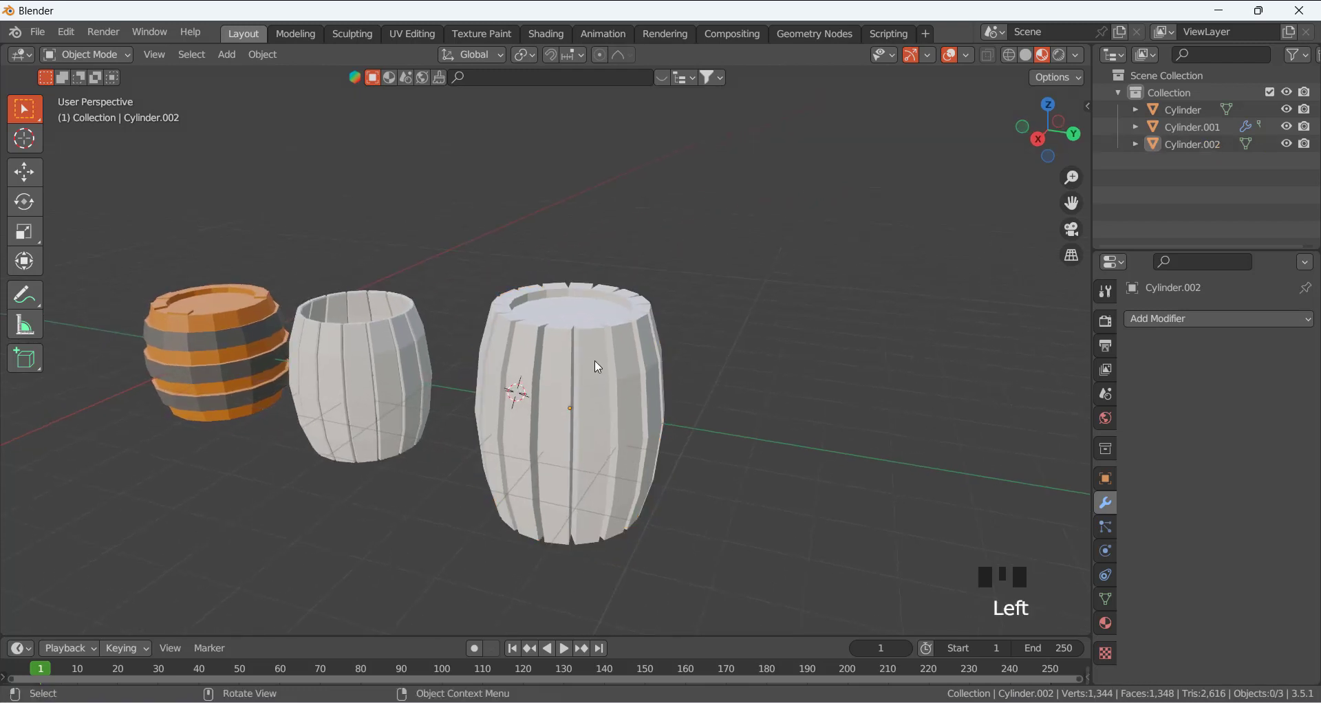
pyautogui.click(599, 366)
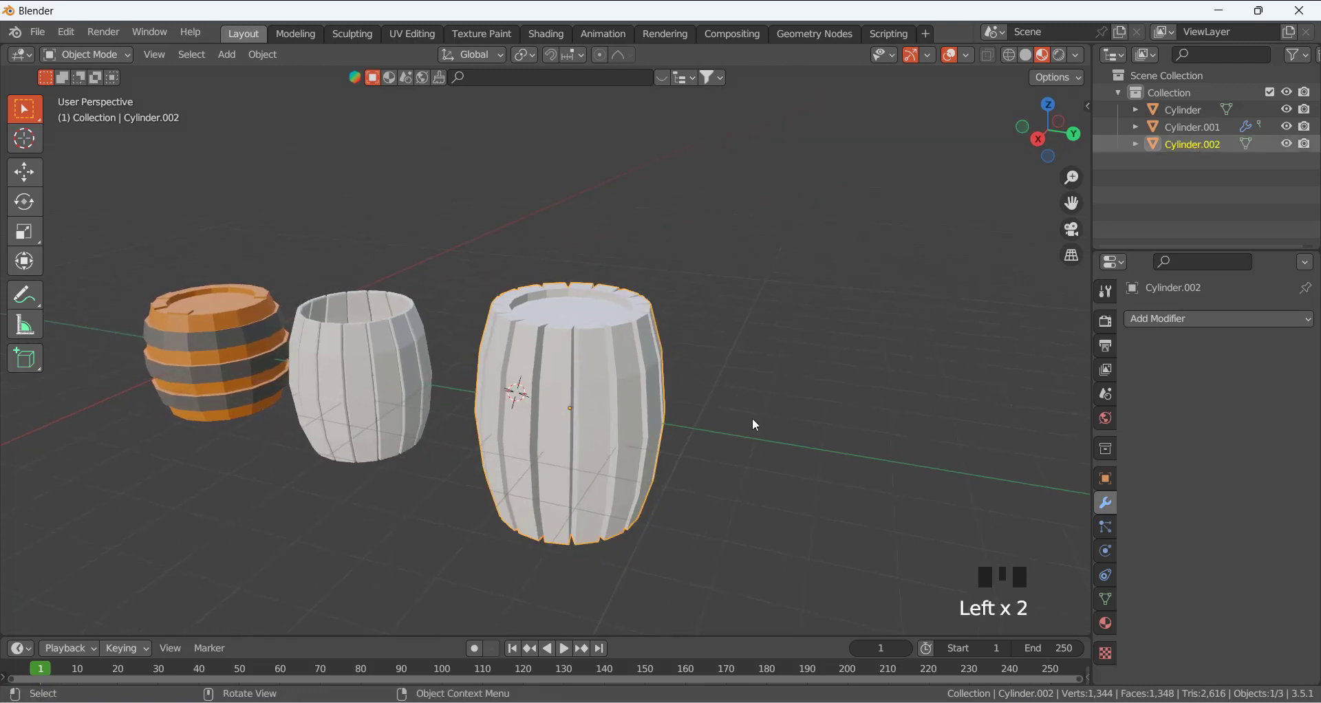
pyautogui.hotkey('shift', 's')
pyautogui.hotkey('shift', 's')
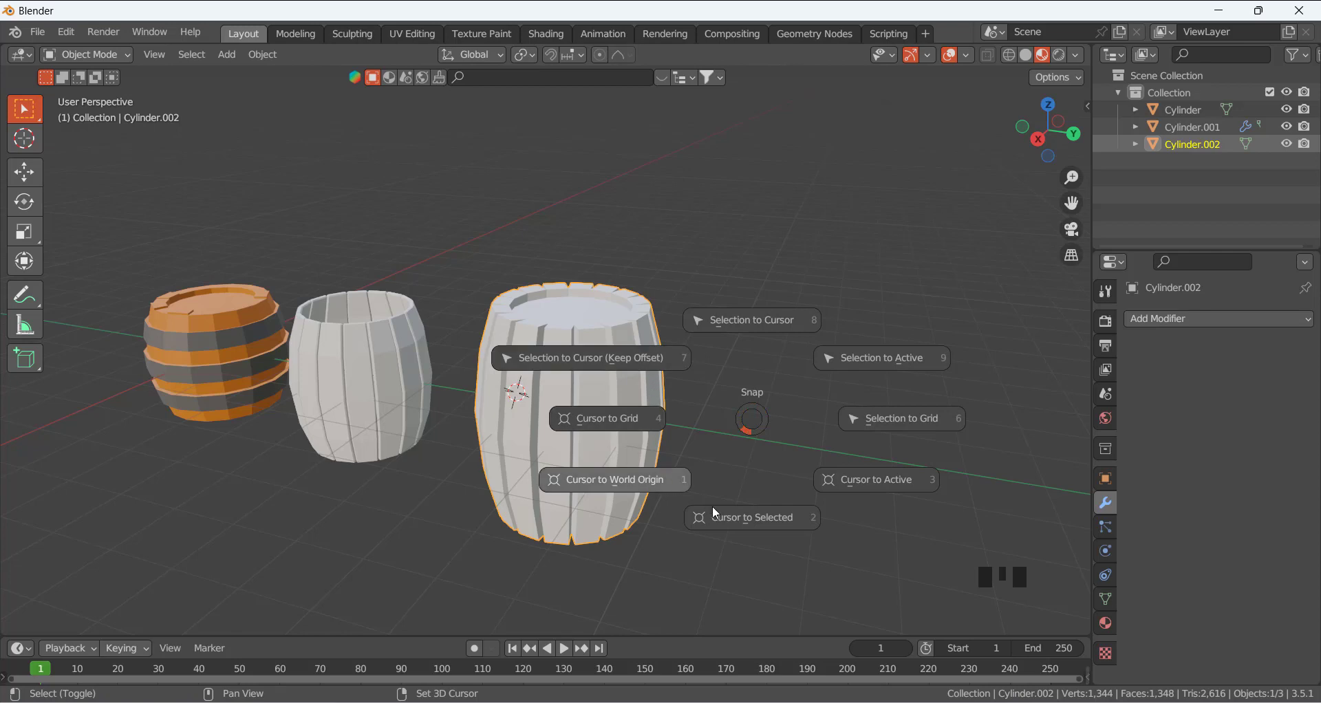
pyautogui.click(755, 524)
# In right orthographic view, add a 32-vertex mesh circle at the tall barrel's centre and scale it by about 1.99
pyautogui.moveTo(617, 443); pyautogui.dragTo(540, 387, button='middle')
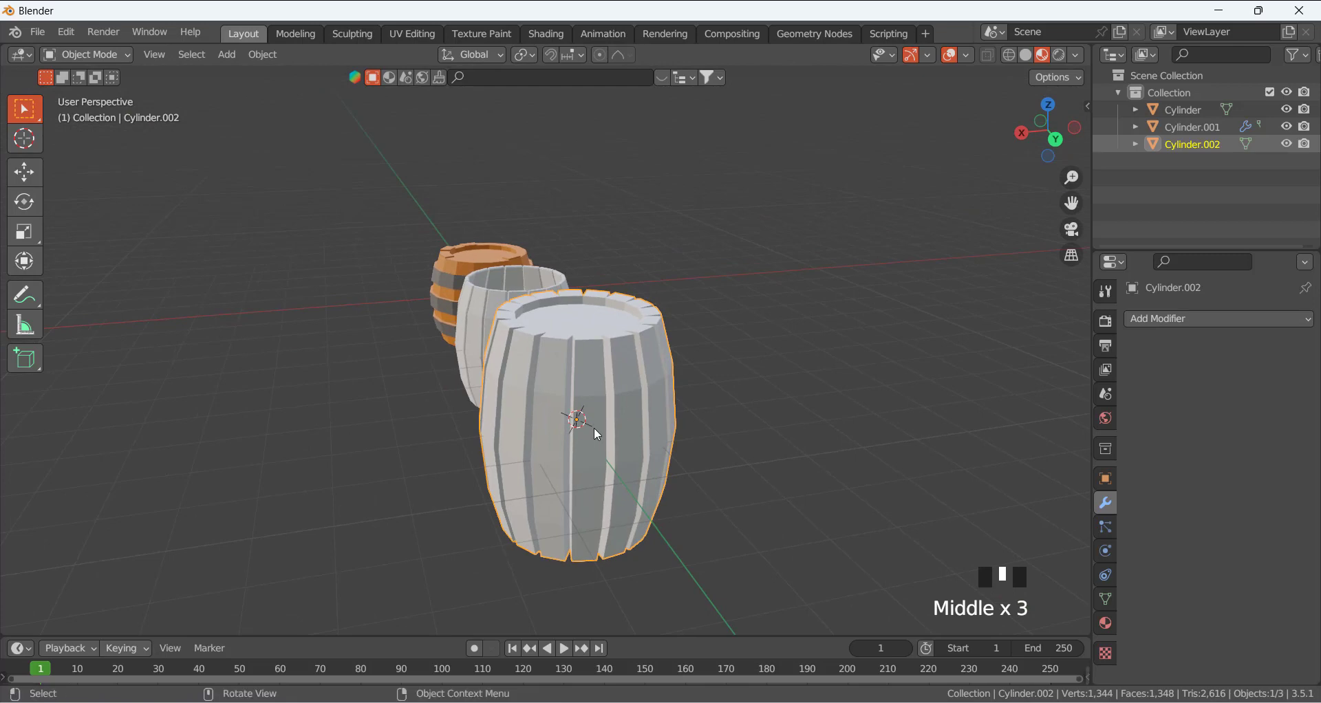
pyautogui.moveTo(734, 387); pyautogui.dragTo(850, 360, button='middle')
pyautogui.click(726, 435)
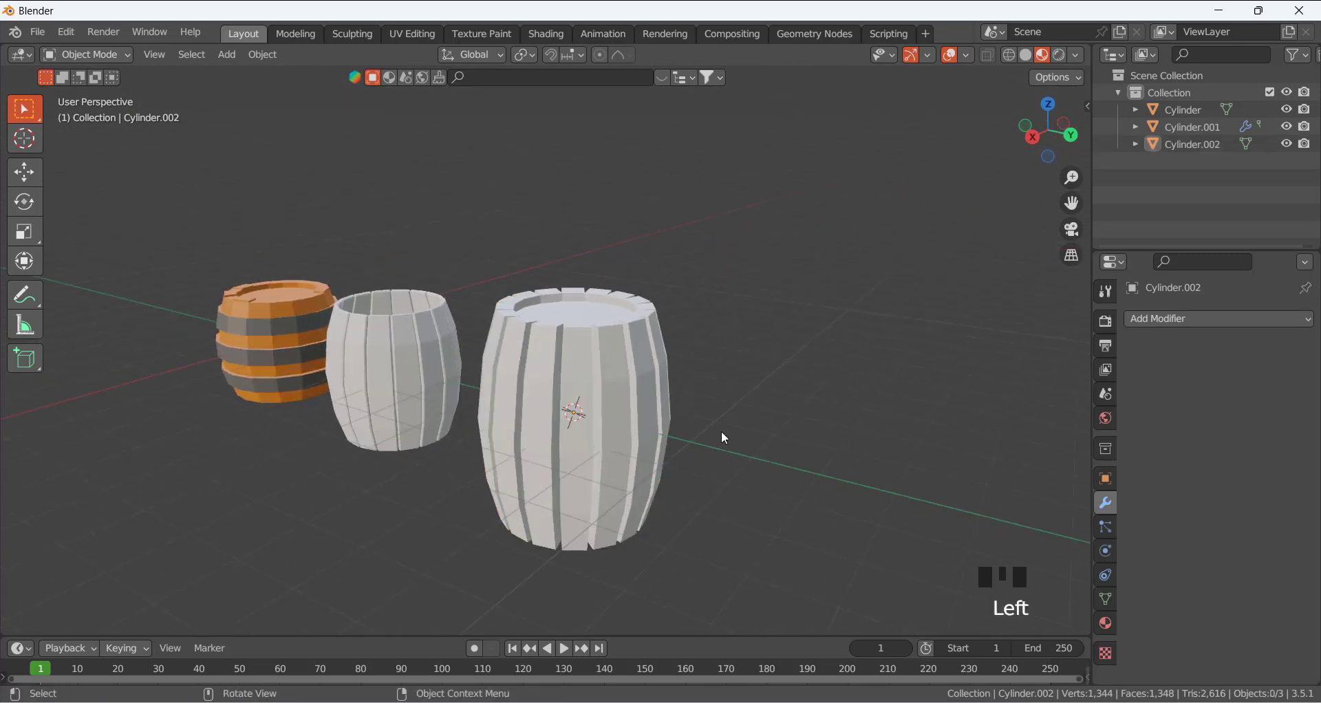
pyautogui.press('KP_1')
pyautogui.press('KP_3')
pyautogui.scroll(2, 710, 462)
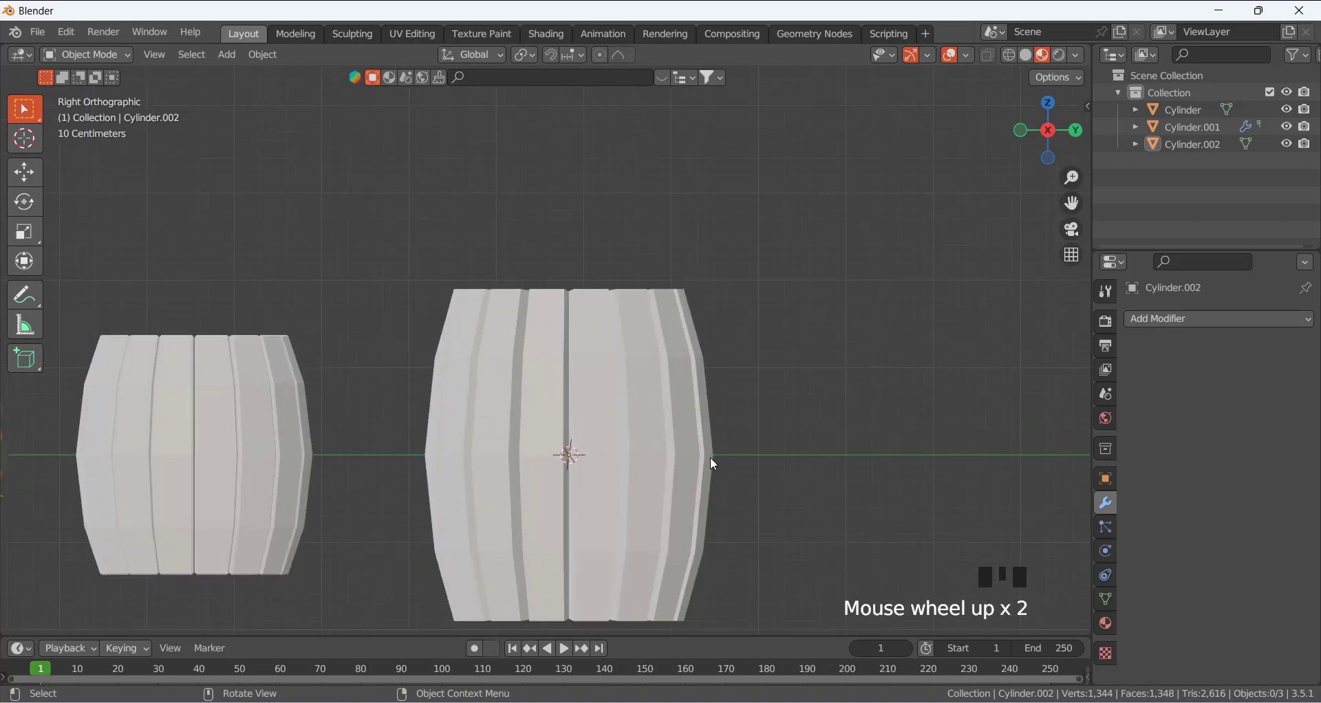
pyautogui.hotkey('shift', 'a')
pyautogui.moveTo(717, 354)
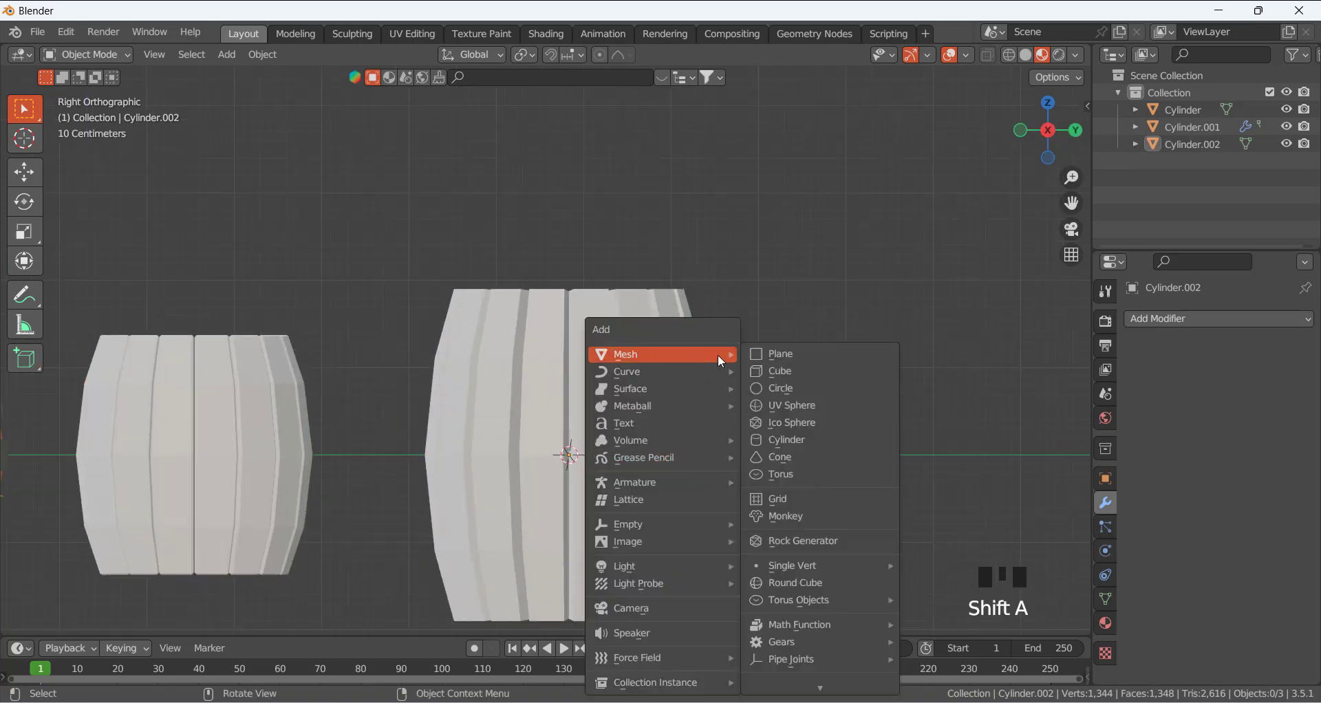
pyautogui.click(798, 388)
pyautogui.press('s')
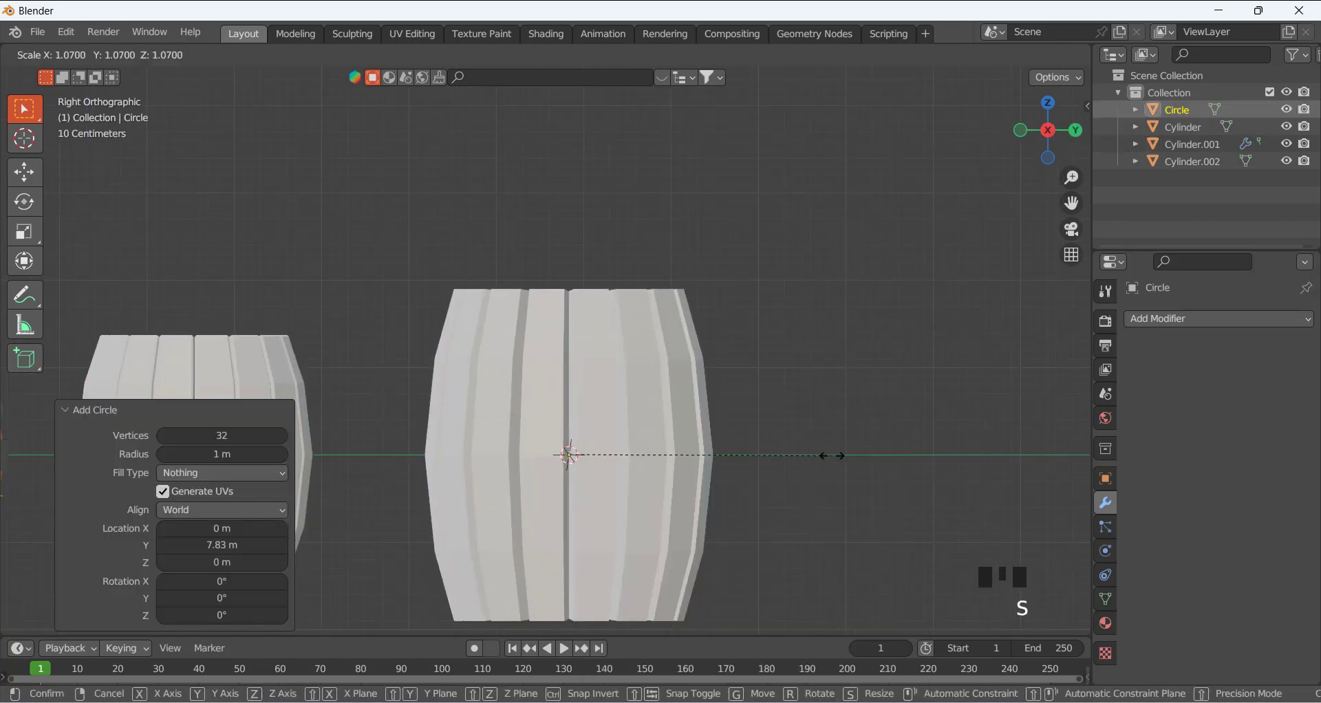
pyautogui.click(1058, 466)
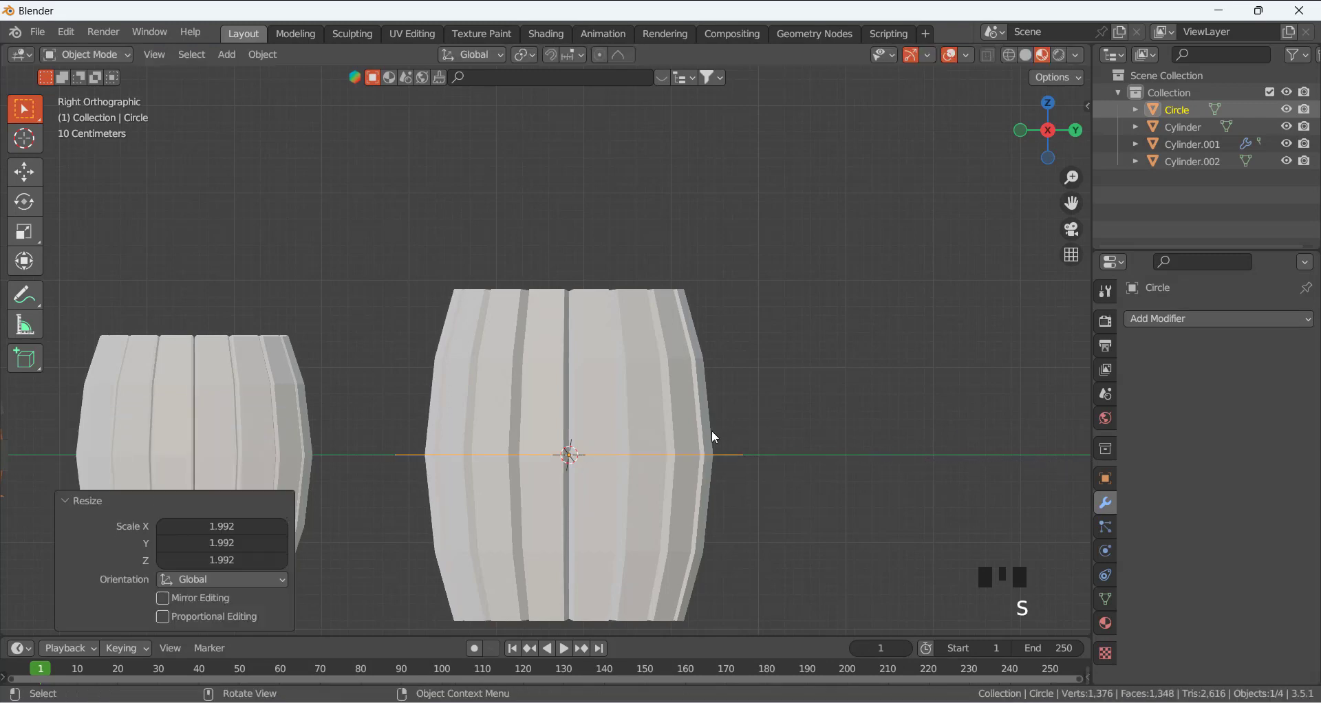
# Move the circle up along Z by about 1.105 m and scale it by about 0.781 to fit the barrel's outline
pyautogui.scroll(2, 723, 440)
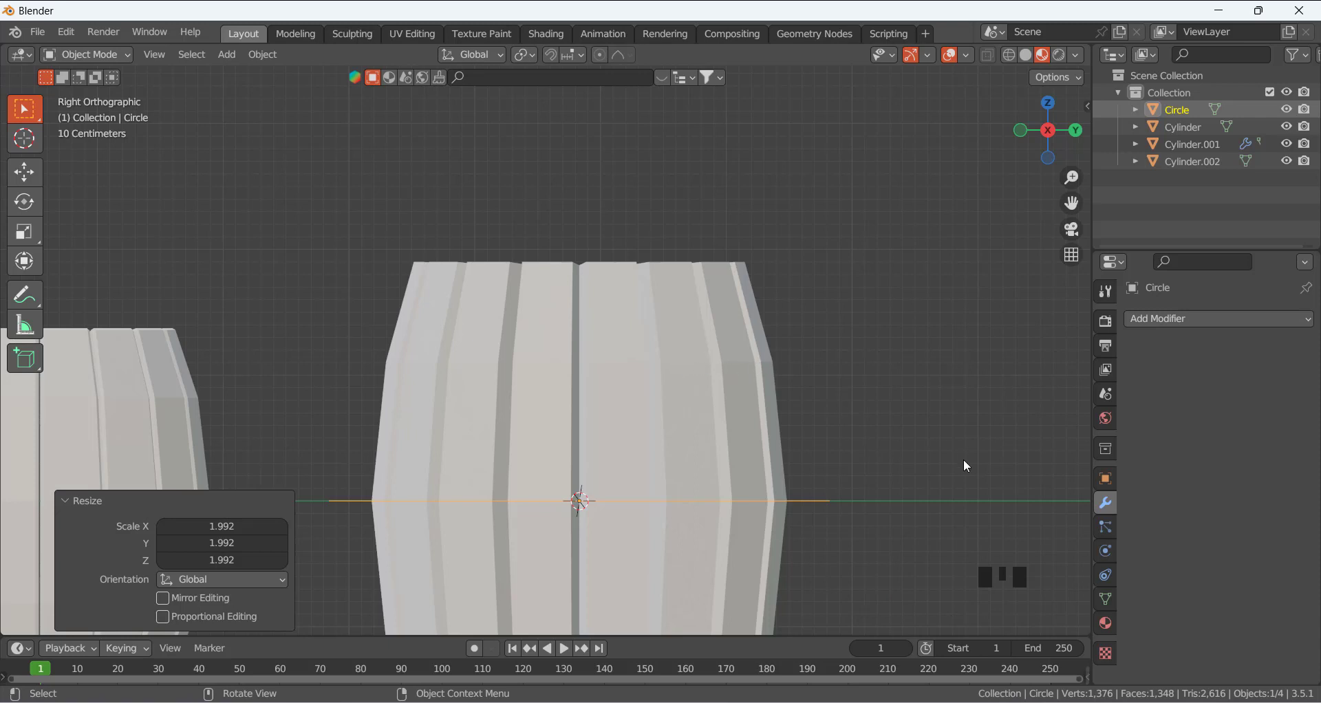
pyautogui.press('g')
pyautogui.press('z')
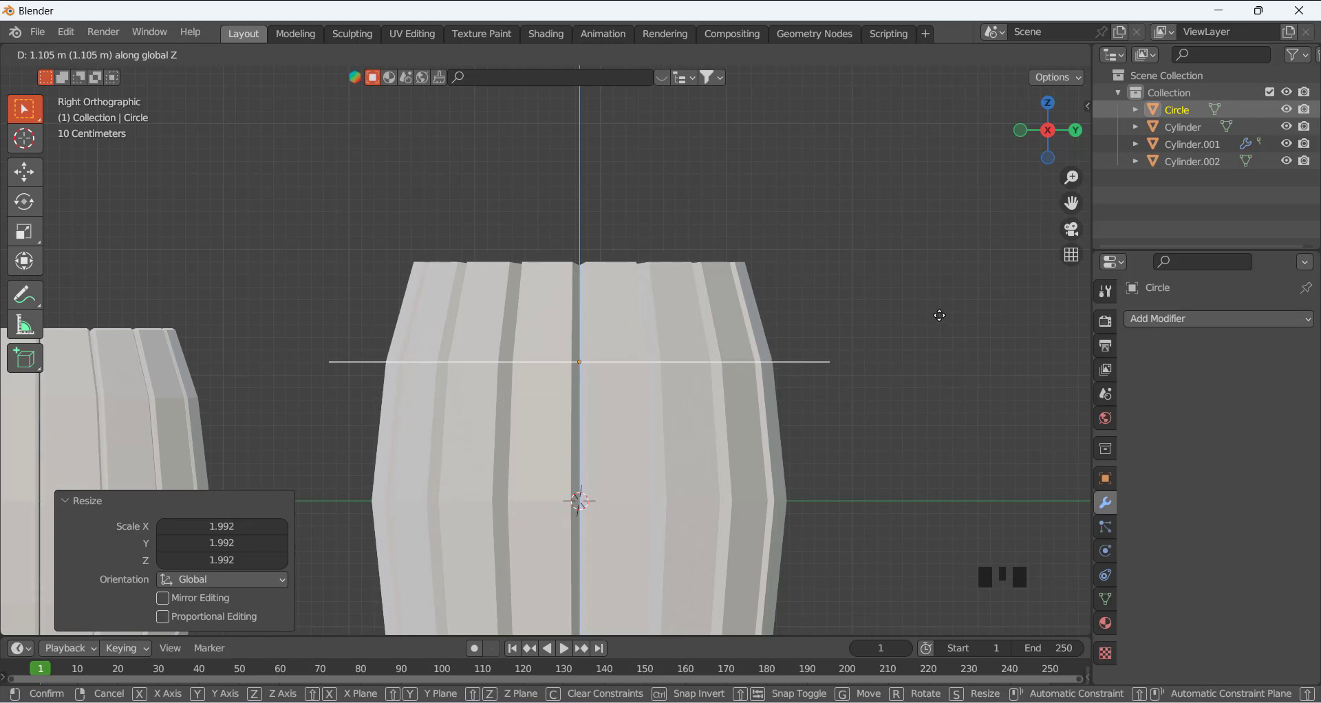
pyautogui.click(940, 315)
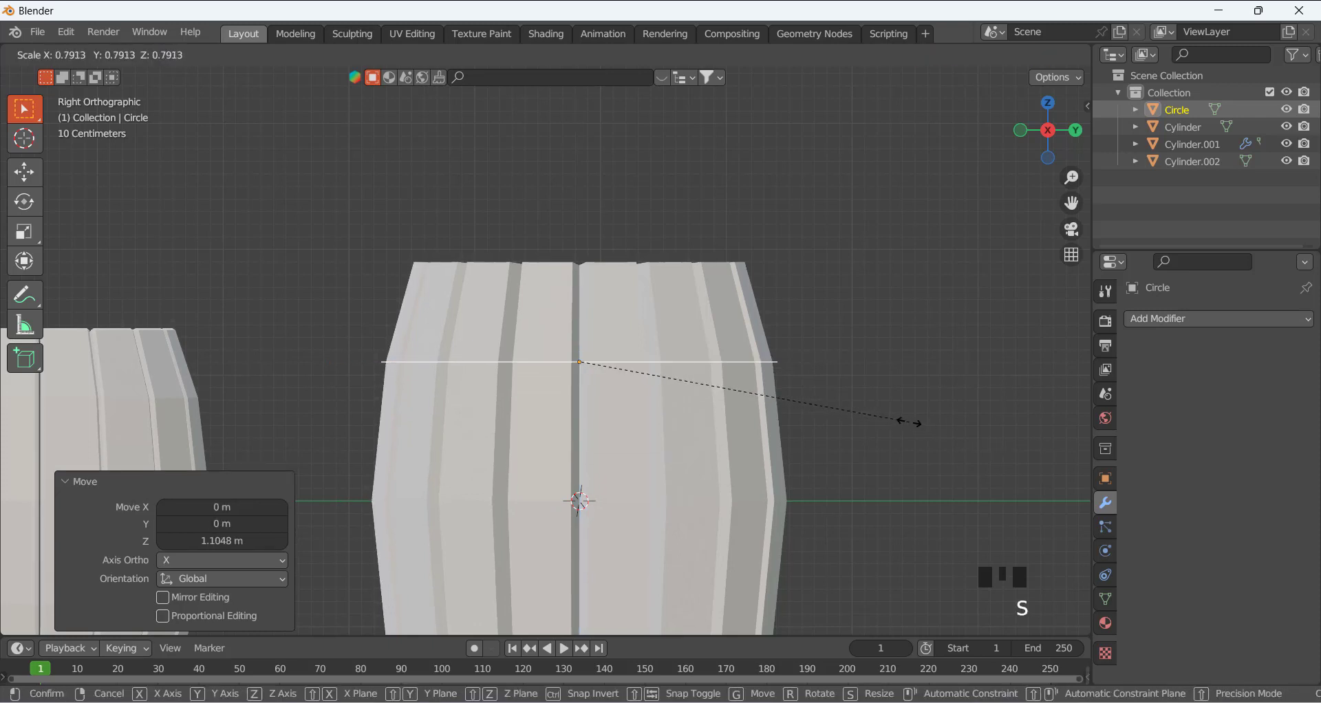
pyautogui.click(905, 422)
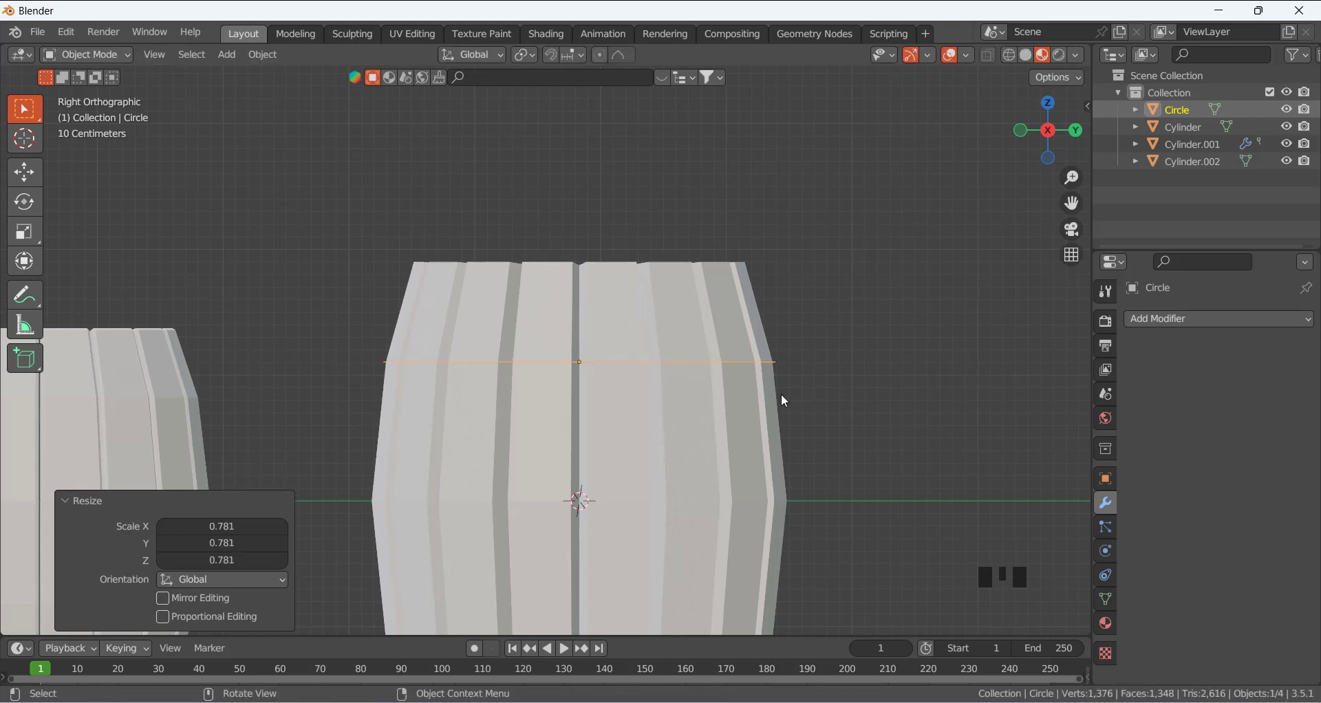
# Switch to wireframe shading and nudge the circle up along Z by about 0.005 m onto the staves' upper bend
pyautogui.hotkey('shift', 'z')
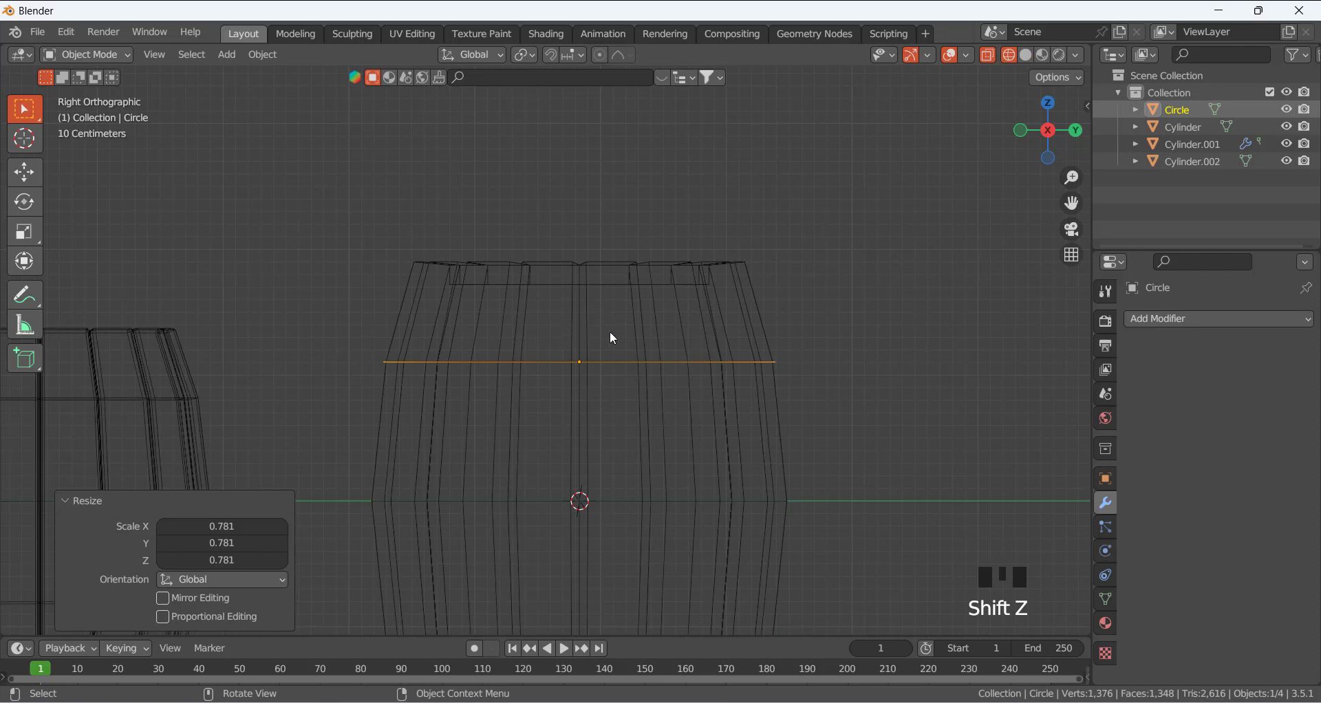
pyautogui.scroll(4, 422, 354)
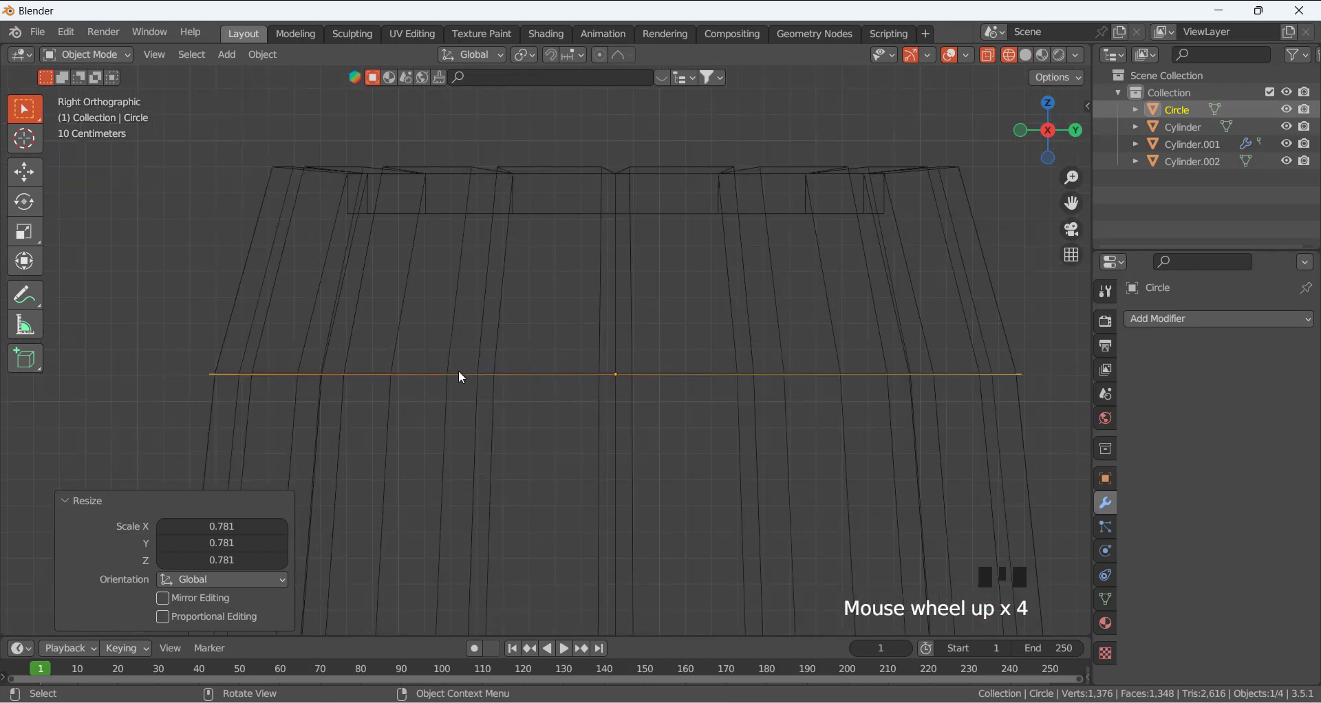
pyautogui.press('g')
pyautogui.press('z')
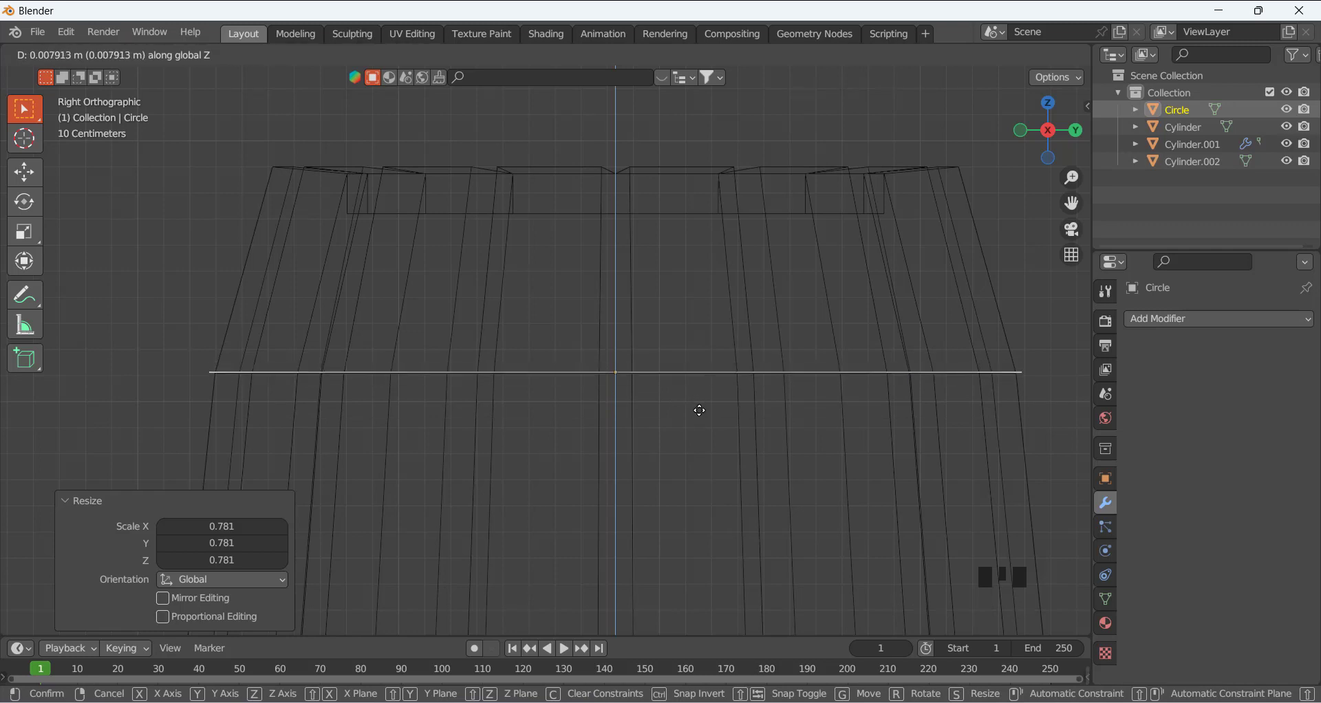
pyautogui.click(696, 410)
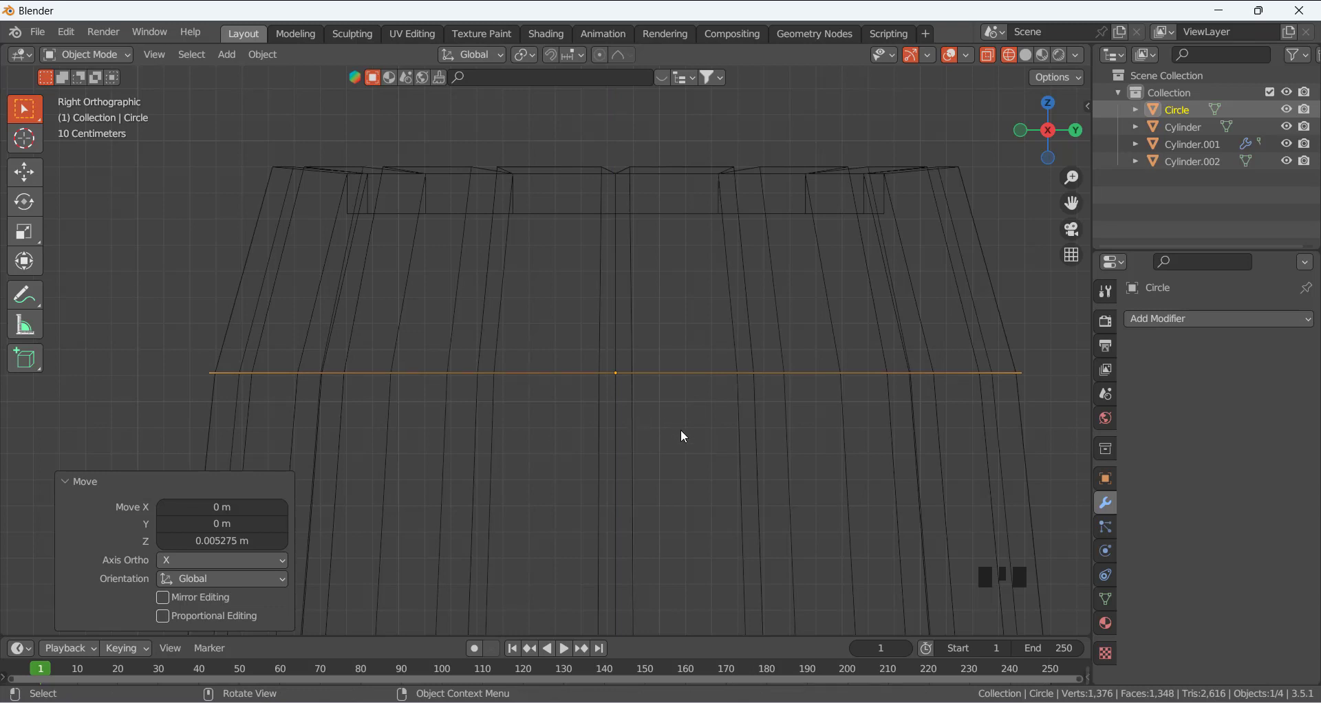
# Enter Edit Mode on the circle and select all of its geometry in right orthographic view
pyautogui.press('Tab')
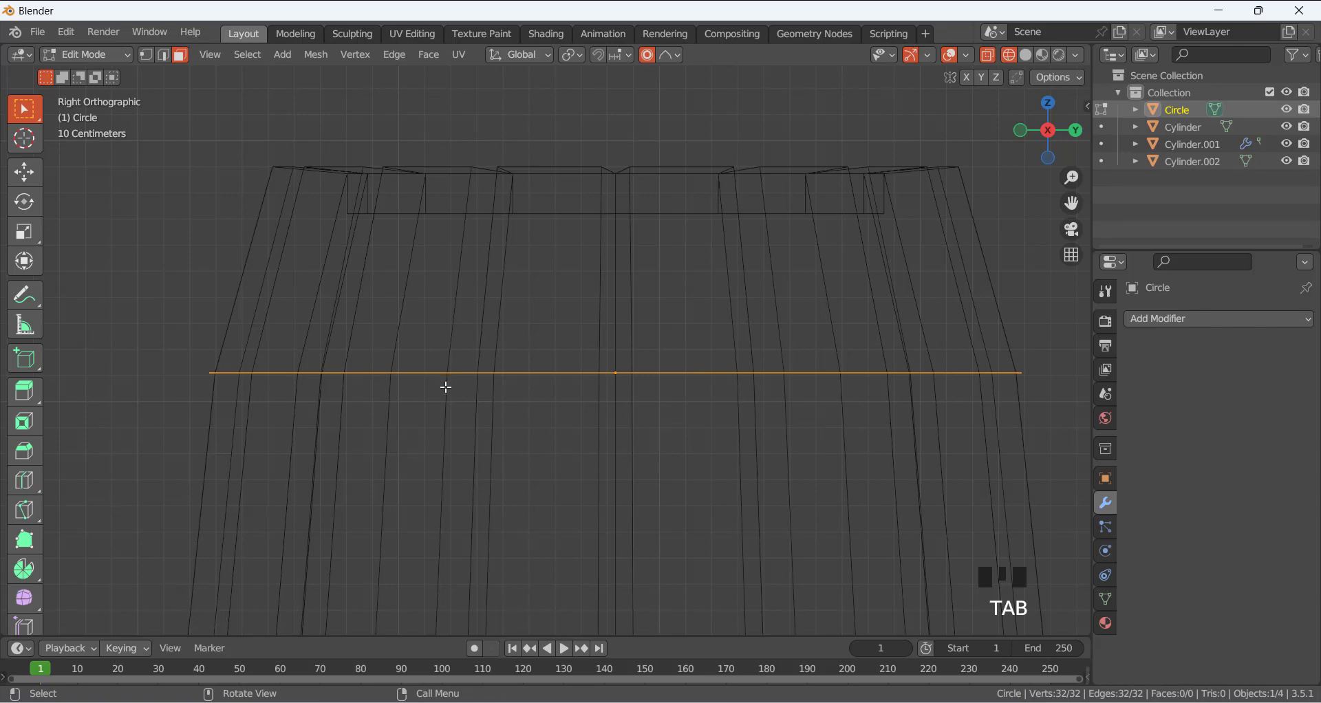
pyautogui.click(221, 287)
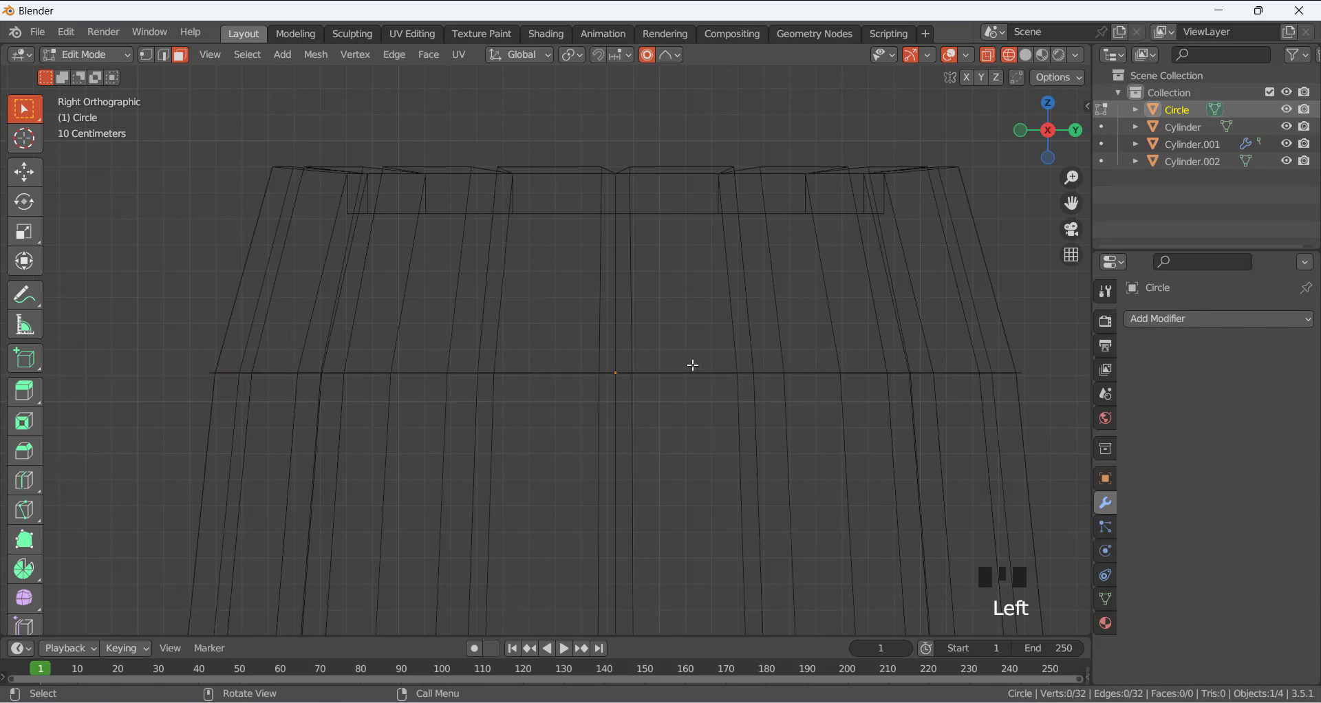
pyautogui.moveTo(694, 365); pyautogui.dragTo(447, 441, button='middle')
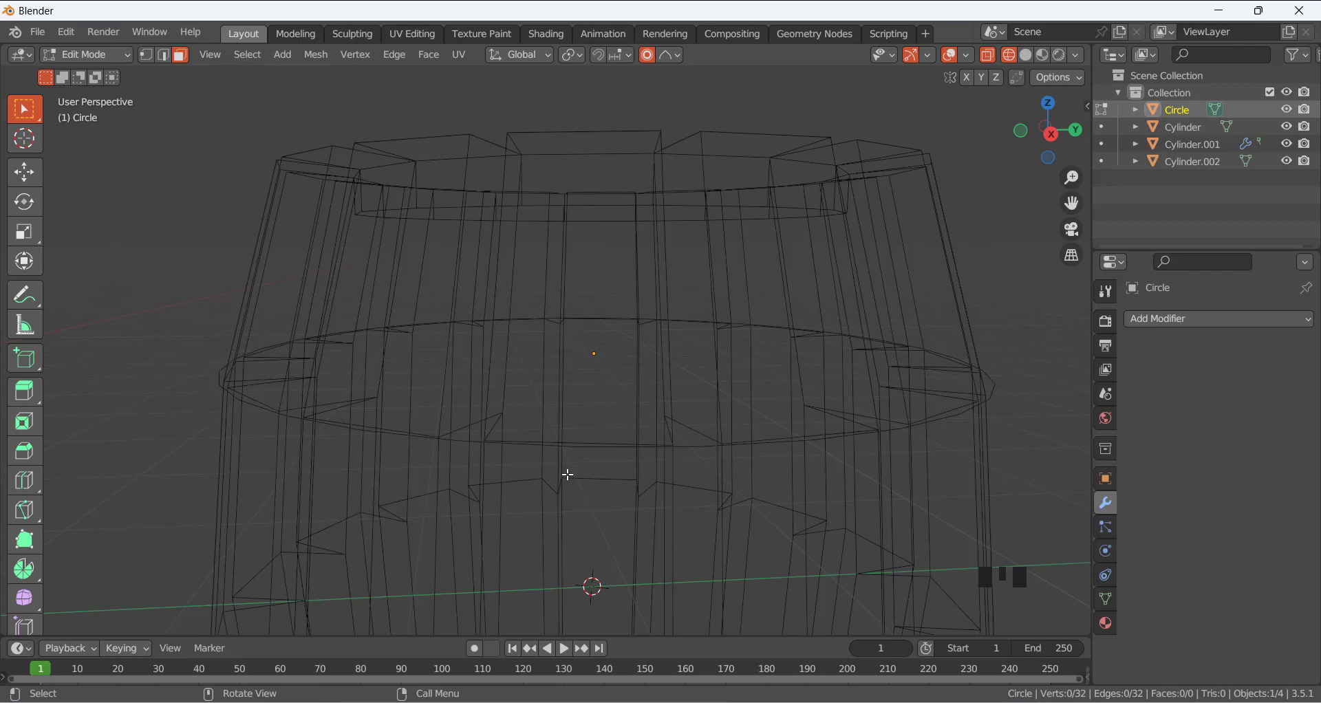
pyautogui.press('a')
pyautogui.press('KP_1')
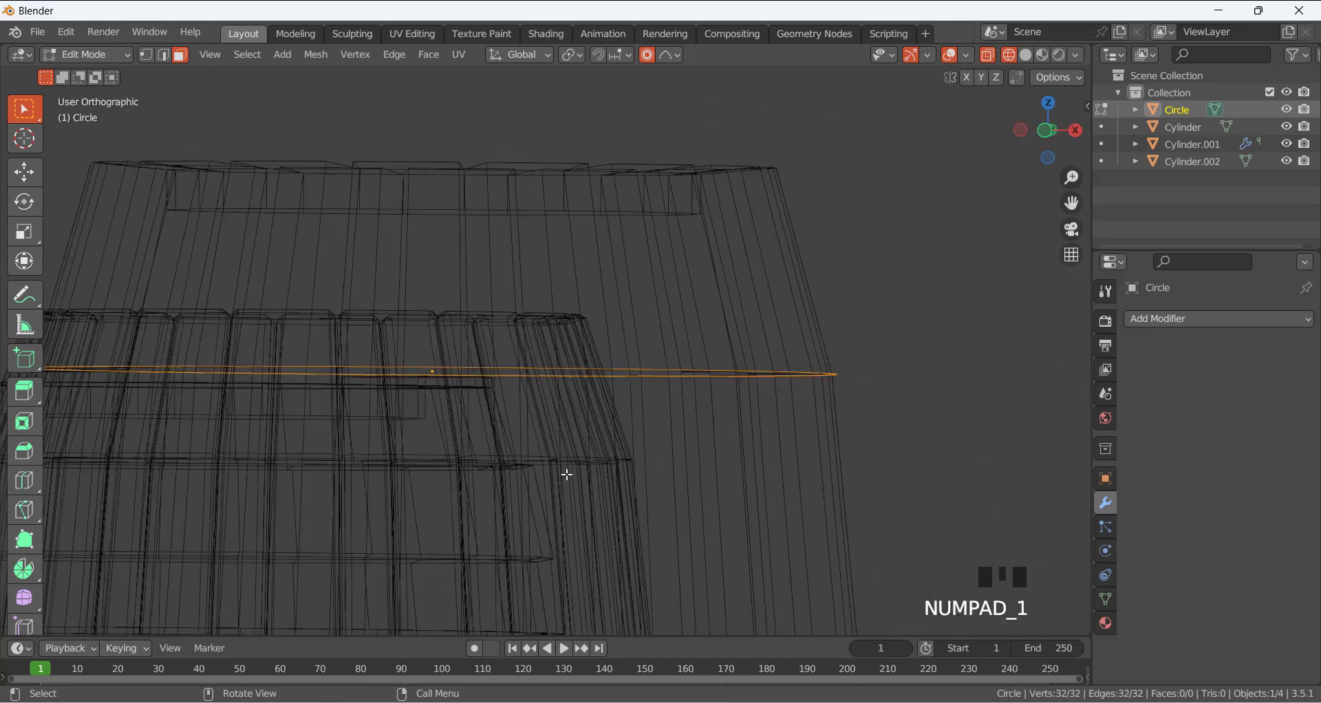
pyautogui.scroll(-4, 827, 413)
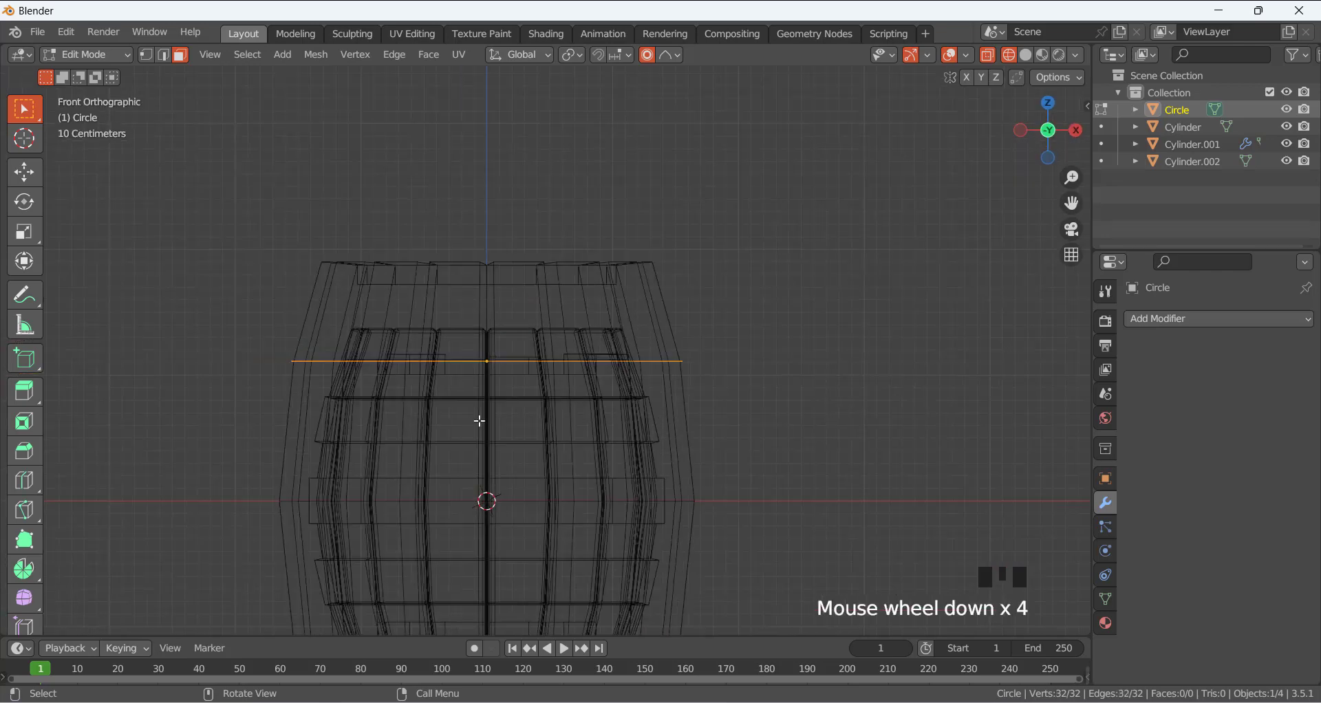
pyautogui.press('KP_3')
pyautogui.scroll(3, 590, 381)
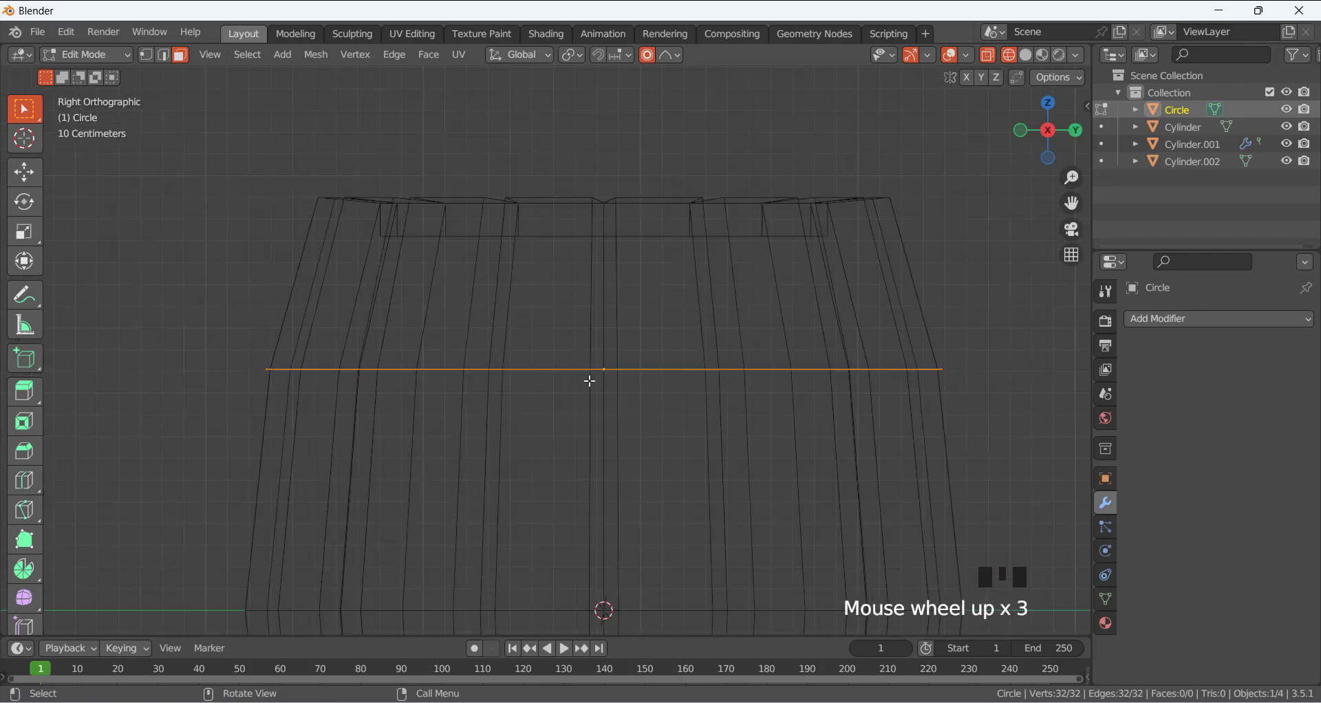
# Turn off proportional editing and try to extrude the circle upward along Z
pyautogui.press('e')
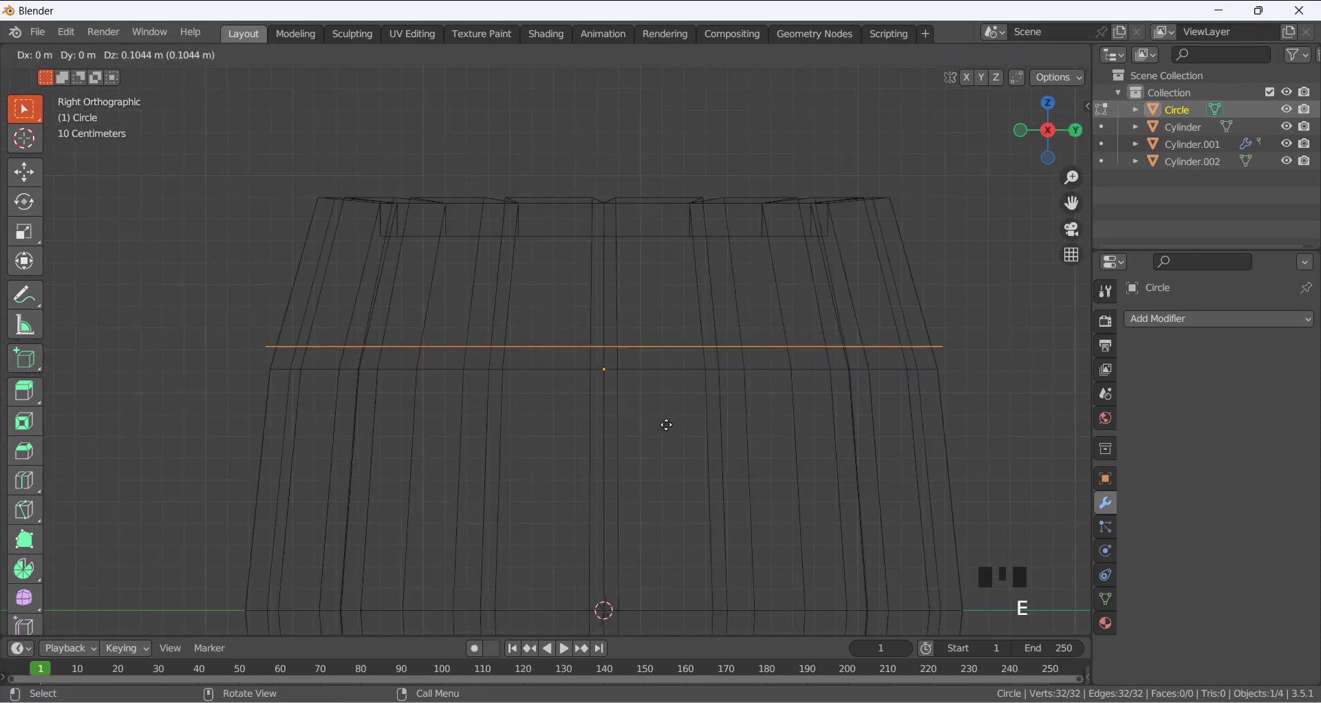
pyautogui.rightClick(667, 422)
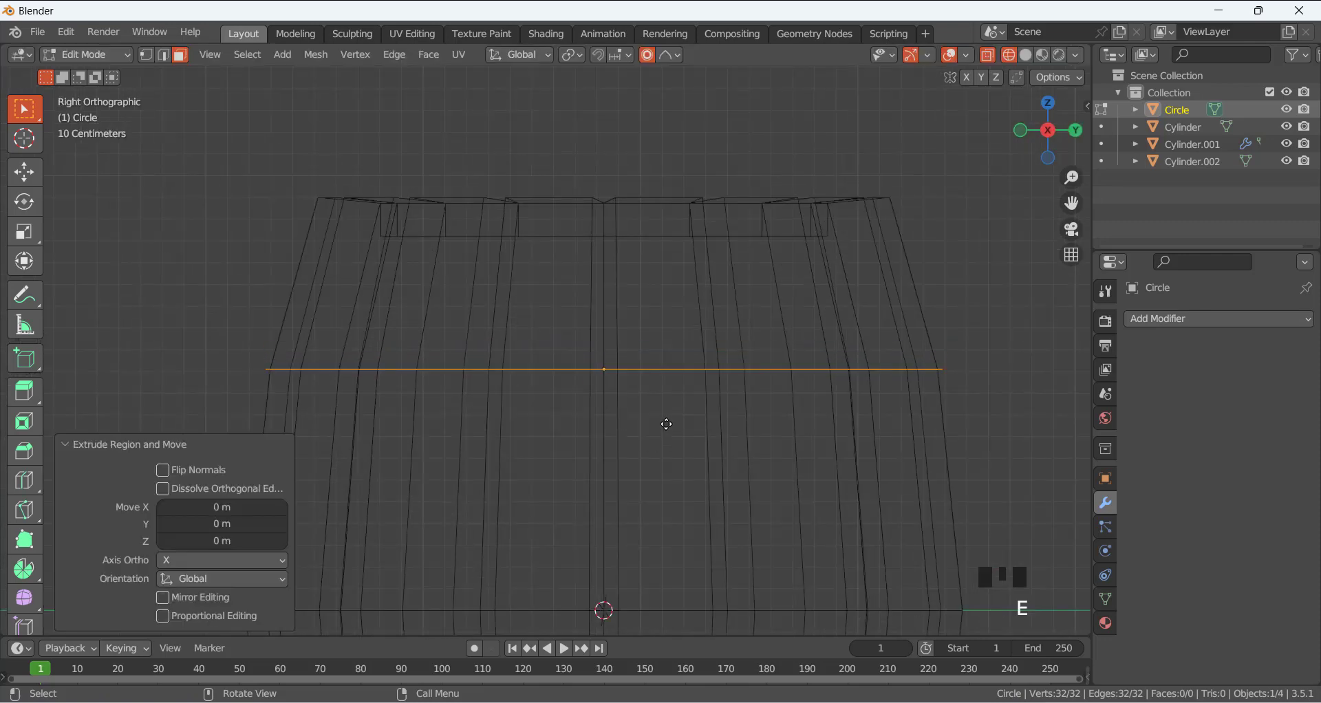
pyautogui.click(647, 55)
pyautogui.press('e')
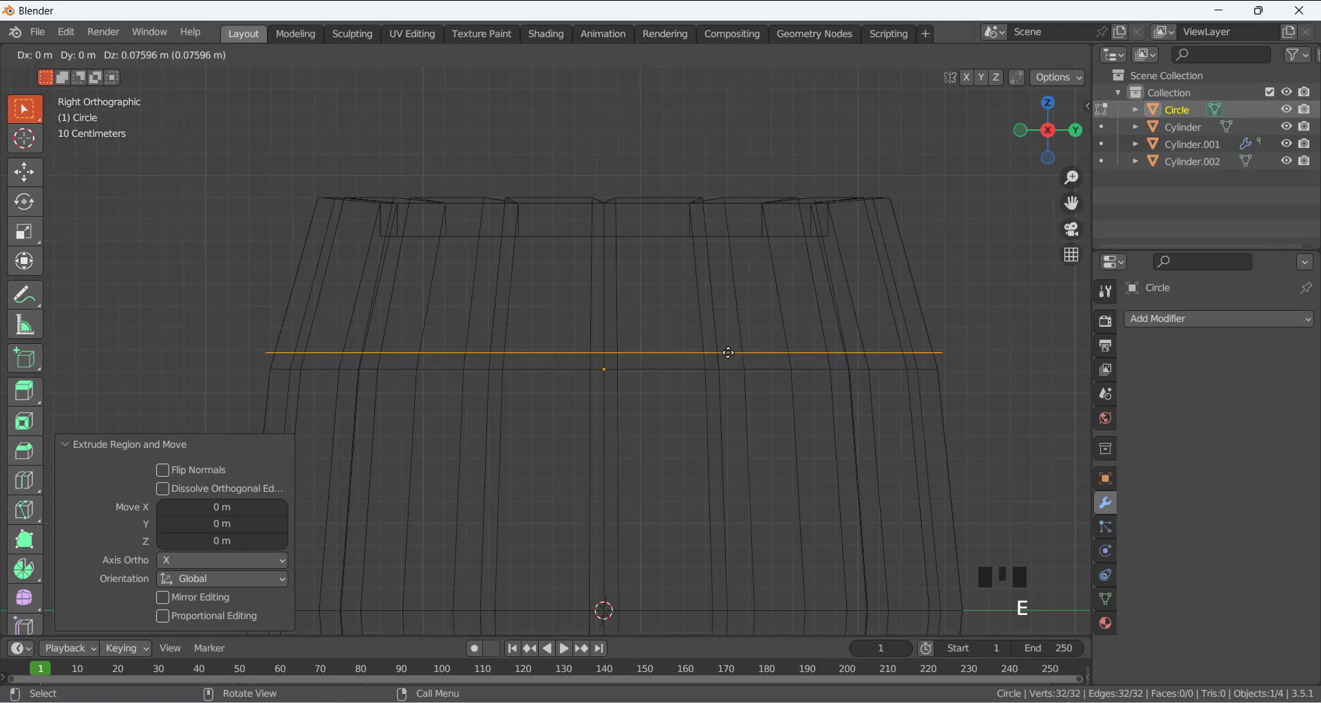
pyautogui.rightClick(727, 349)
# Switch the circle to vertex select mode with all of its geometry selected
pyautogui.scroll(-4, 724, 342)
pyautogui.click(813, 327)
pyautogui.click(666, 360)
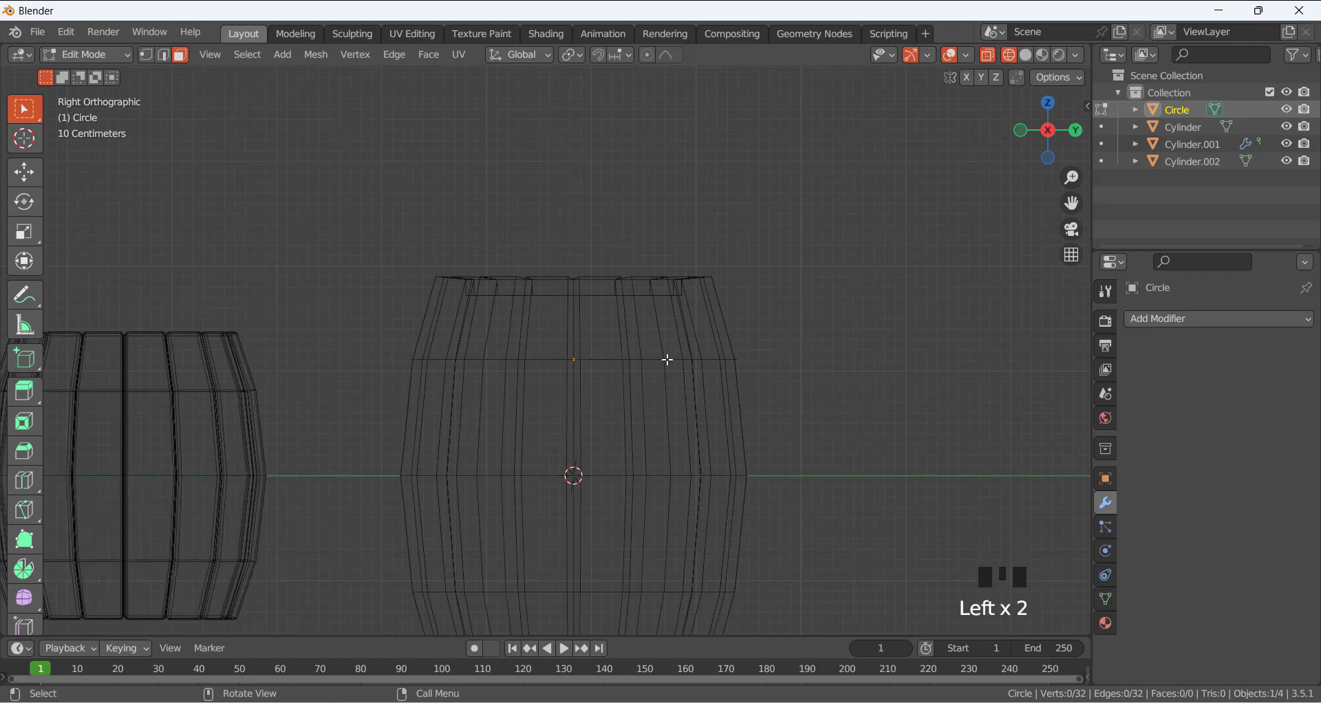
pyautogui.press('a')
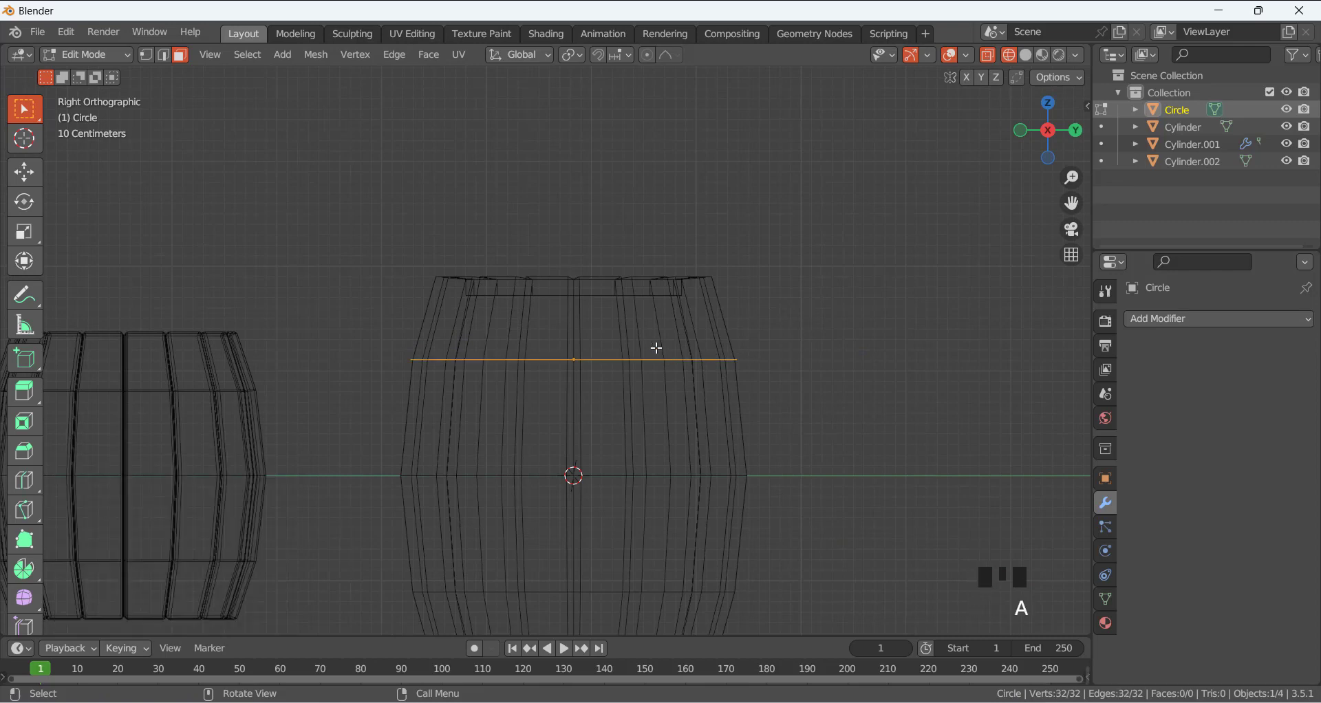
pyautogui.click(146, 58)
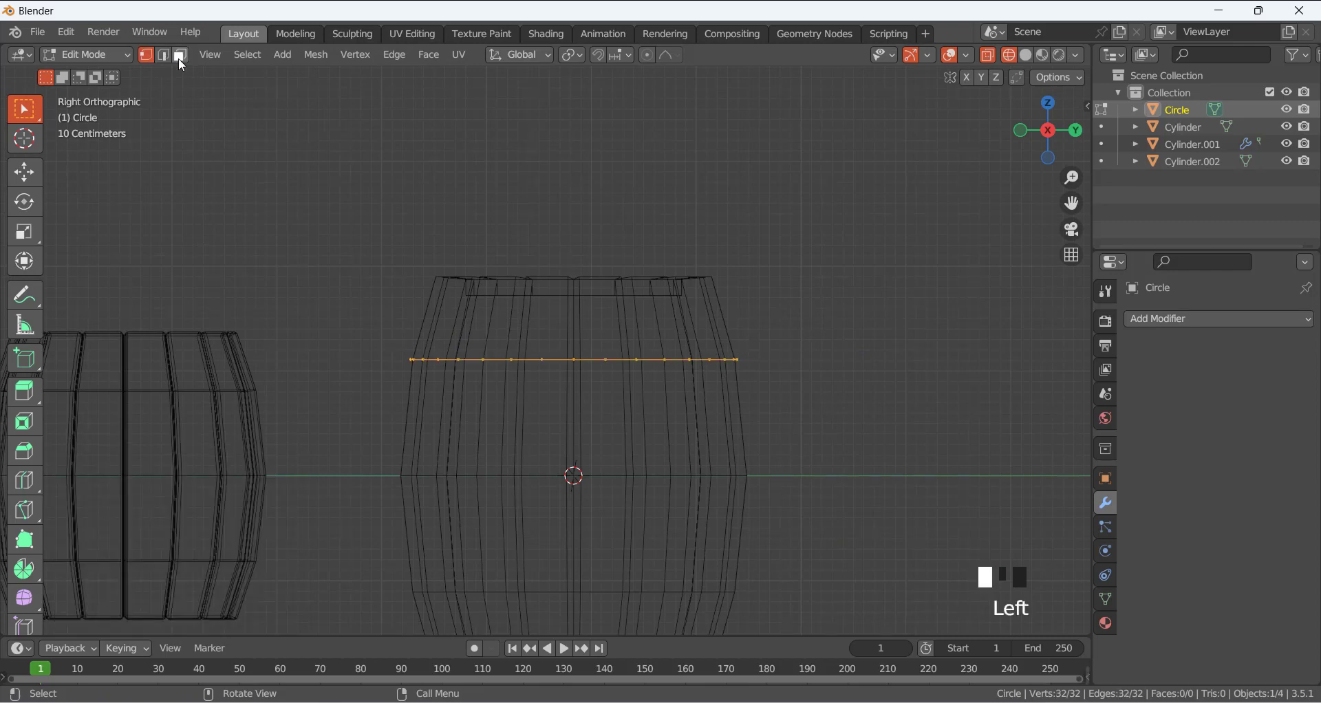
pyautogui.scroll(3, 535, 266)
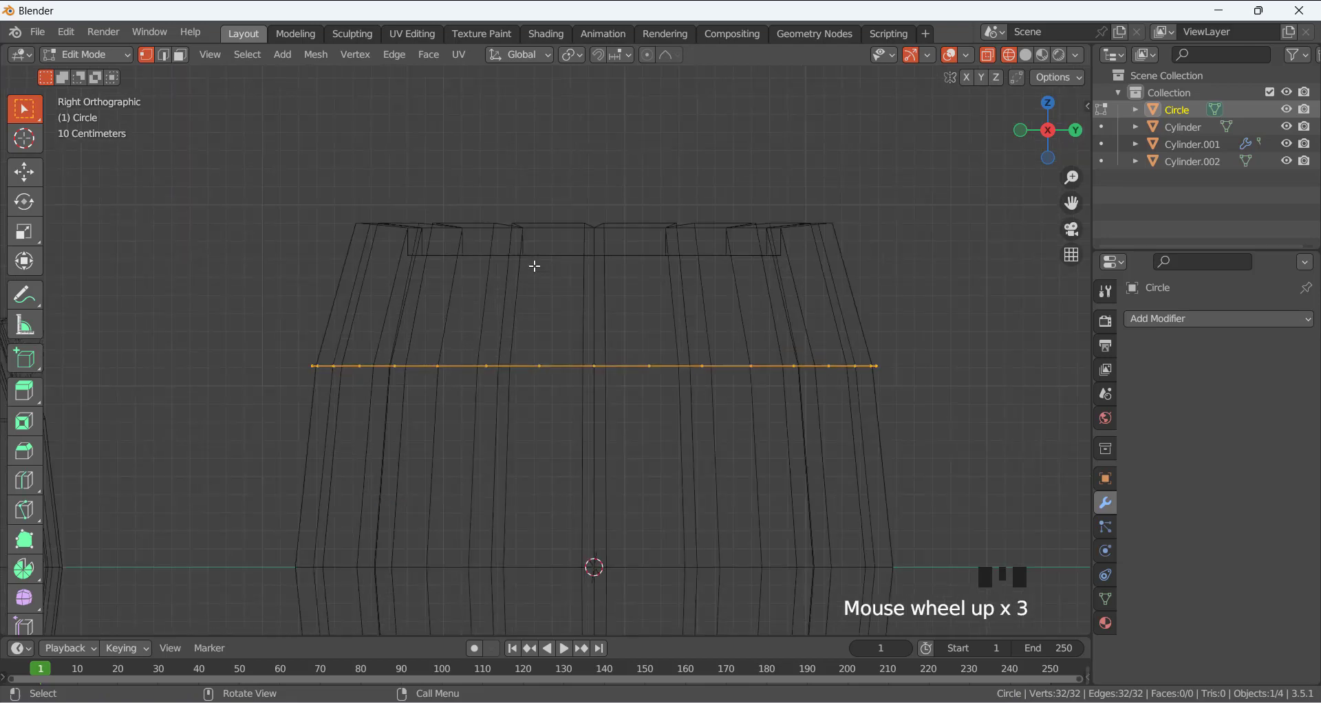
# Extrude the circle up along Z by about 0.216 m and scale the new upper loop by about 0.953
pyautogui.press('e')
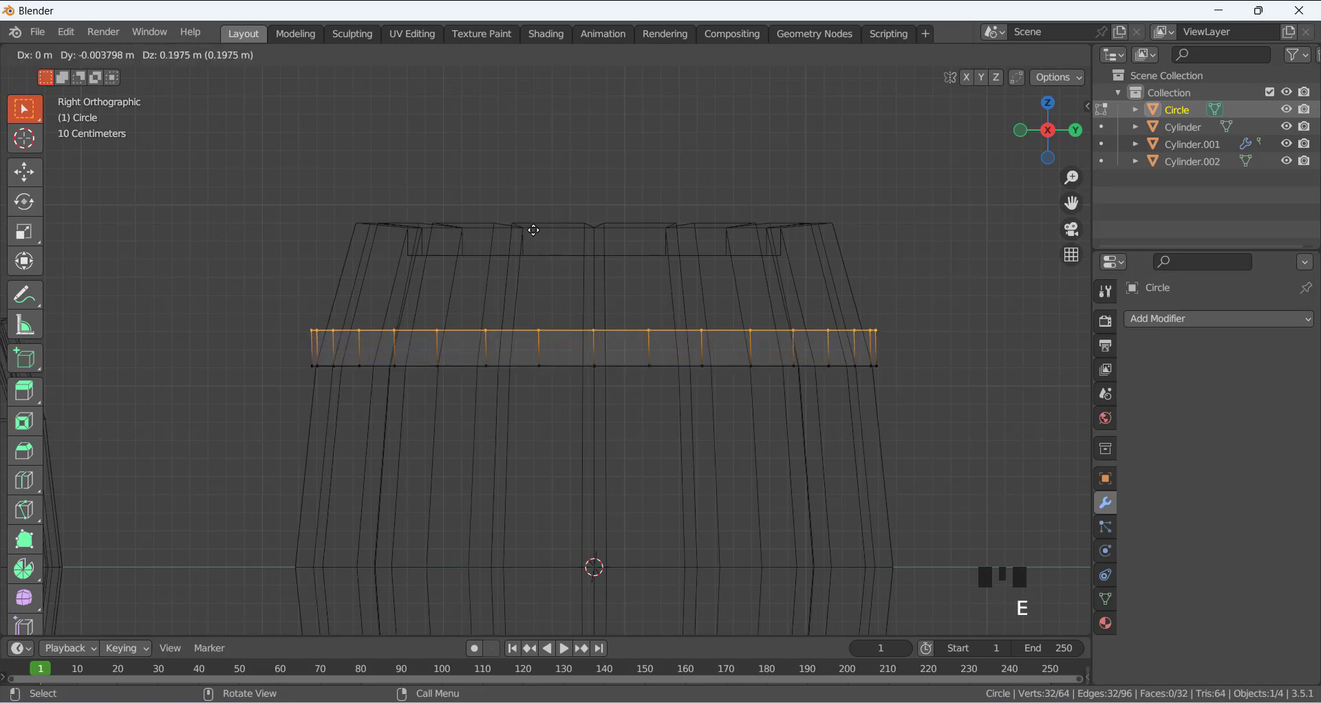
pyautogui.press('z')
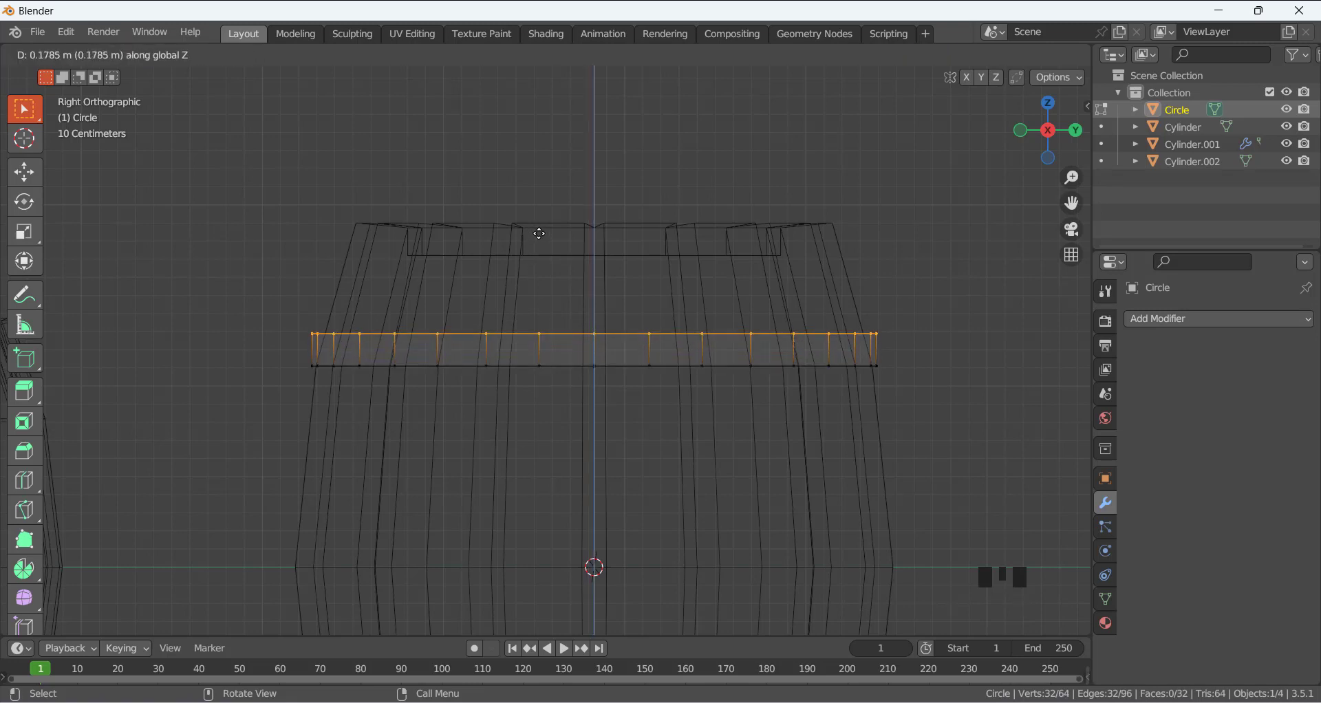
pyautogui.click(540, 227)
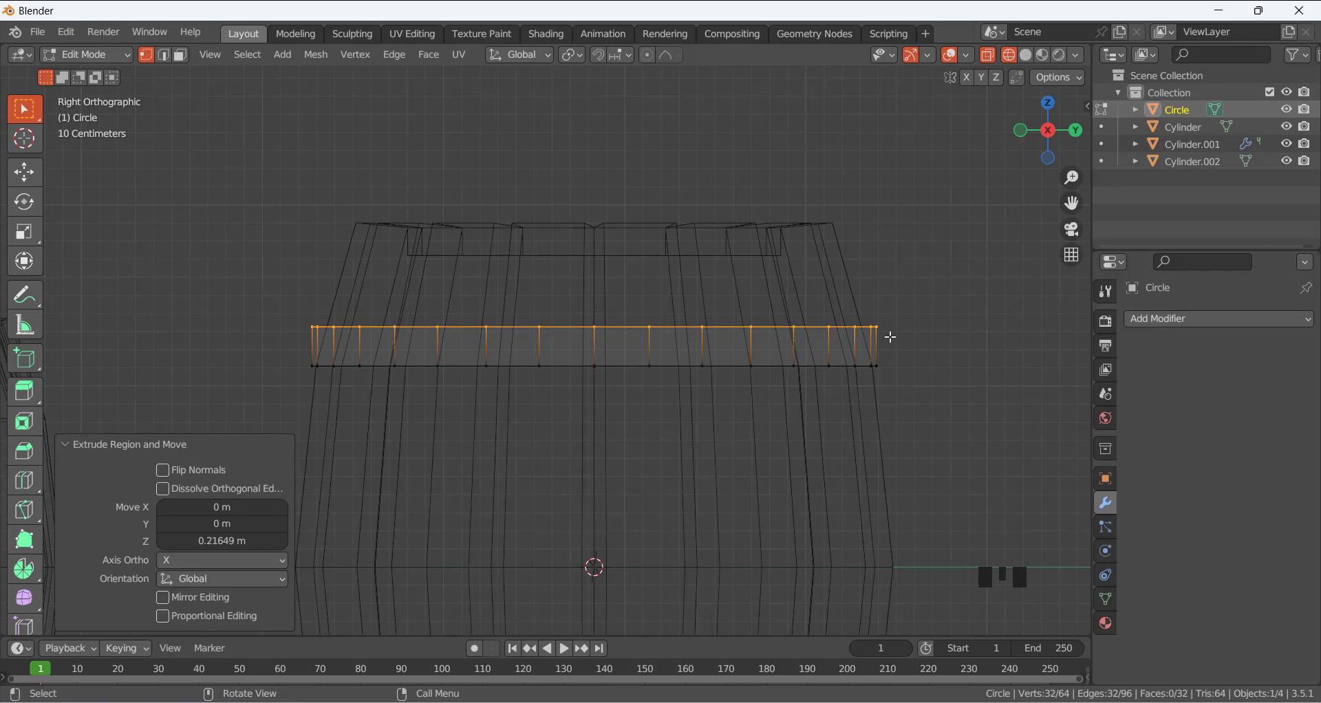
pyautogui.press('s')
pyautogui.click(998, 440)
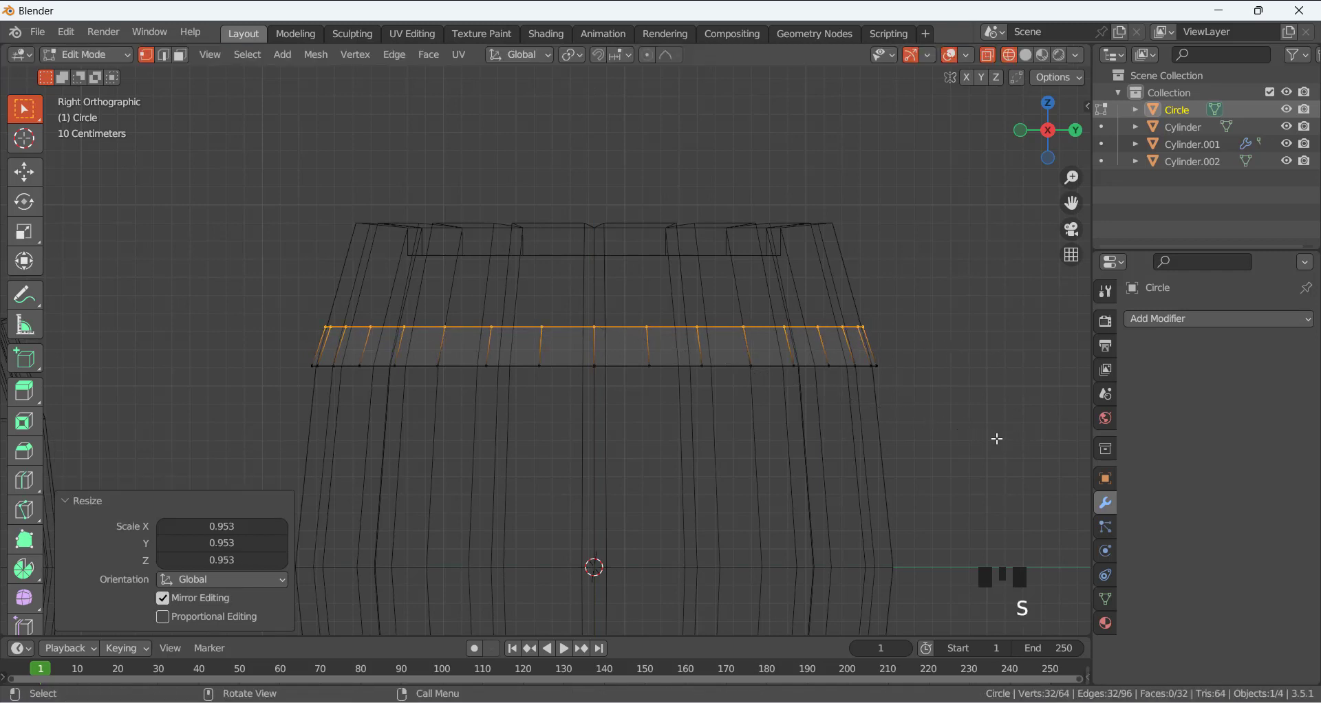
# Extrude the band's original edge loop down along Z by about 0.186 m and scale the new loop by about 1.010
pyautogui.click(402, 370)
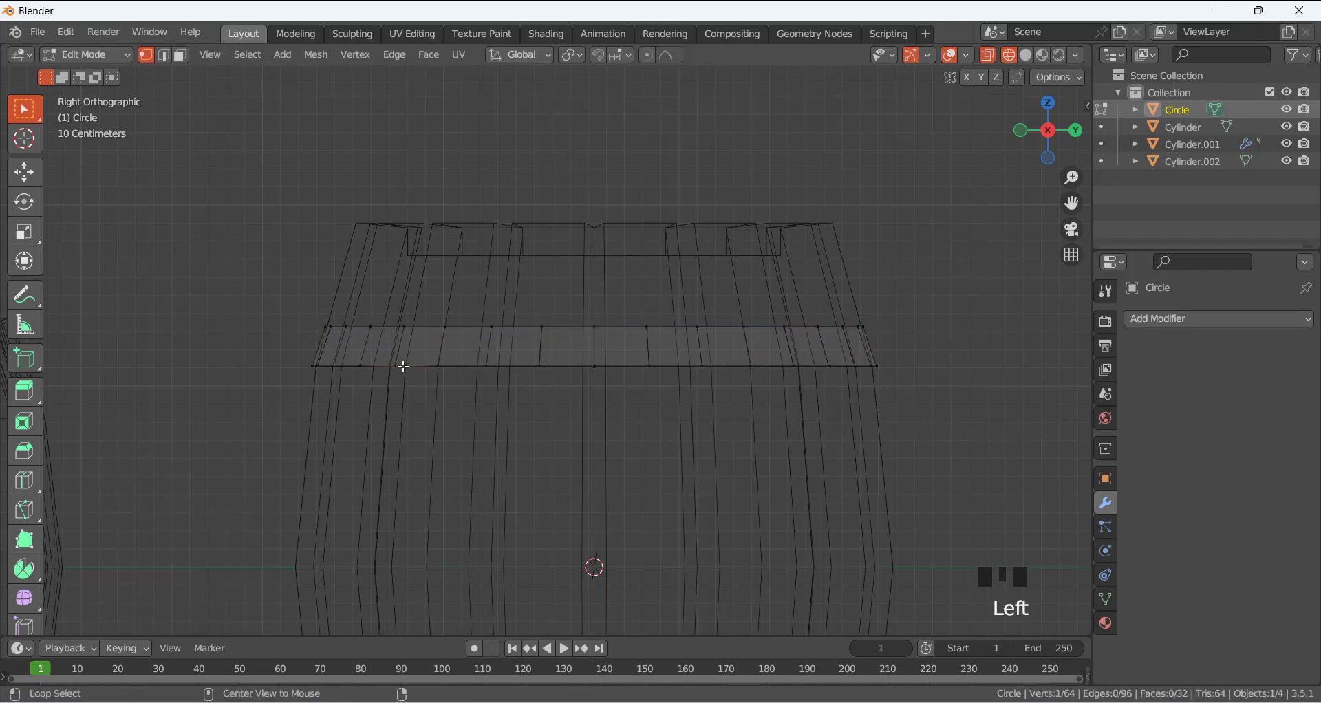
pyautogui.keyDown('alt'); pyautogui.click(403, 366); pyautogui.keyUp('alt')
pyautogui.press('e')
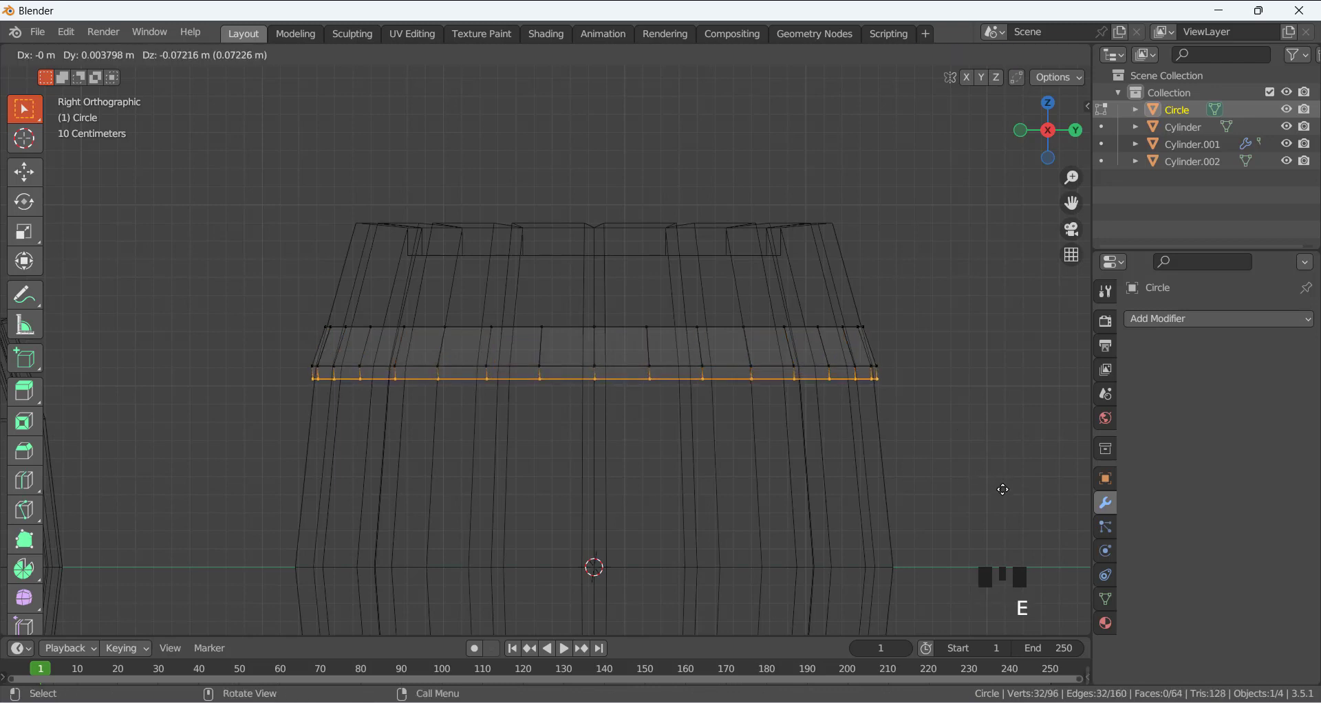
pyautogui.press('z')
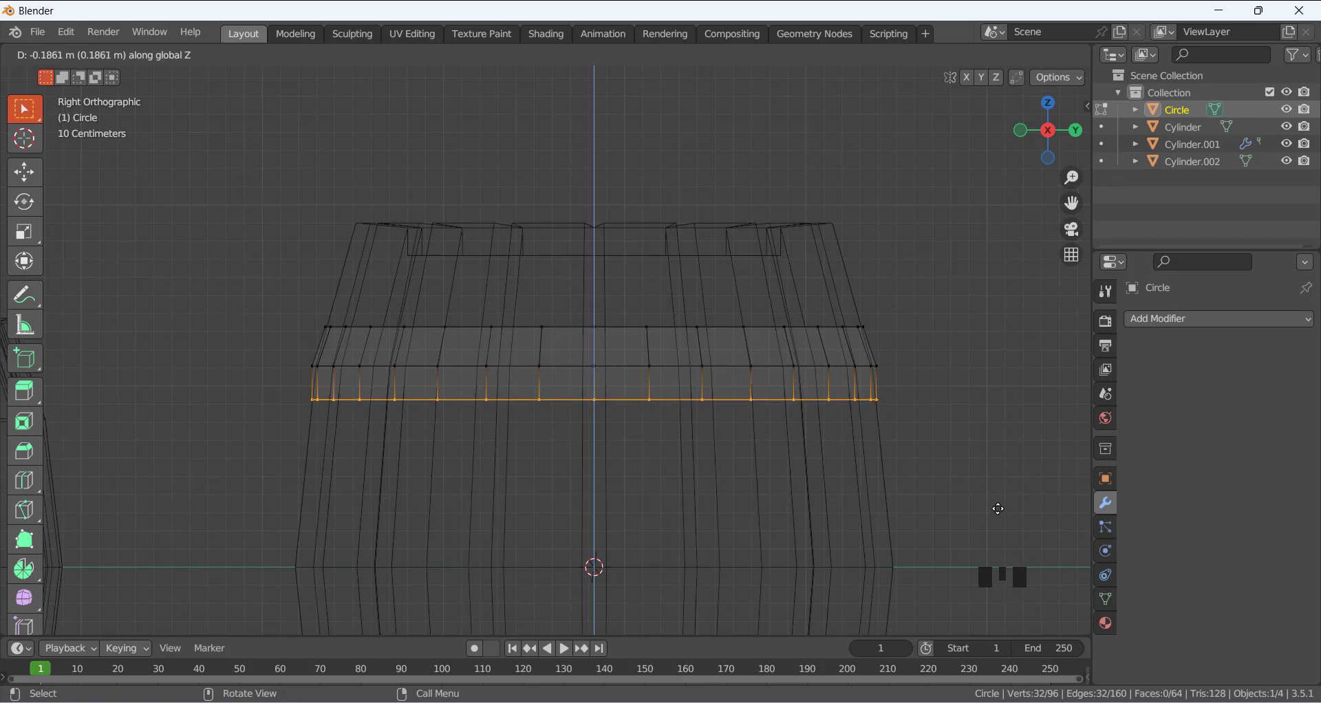
pyautogui.click(1001, 513)
pyautogui.press('s')
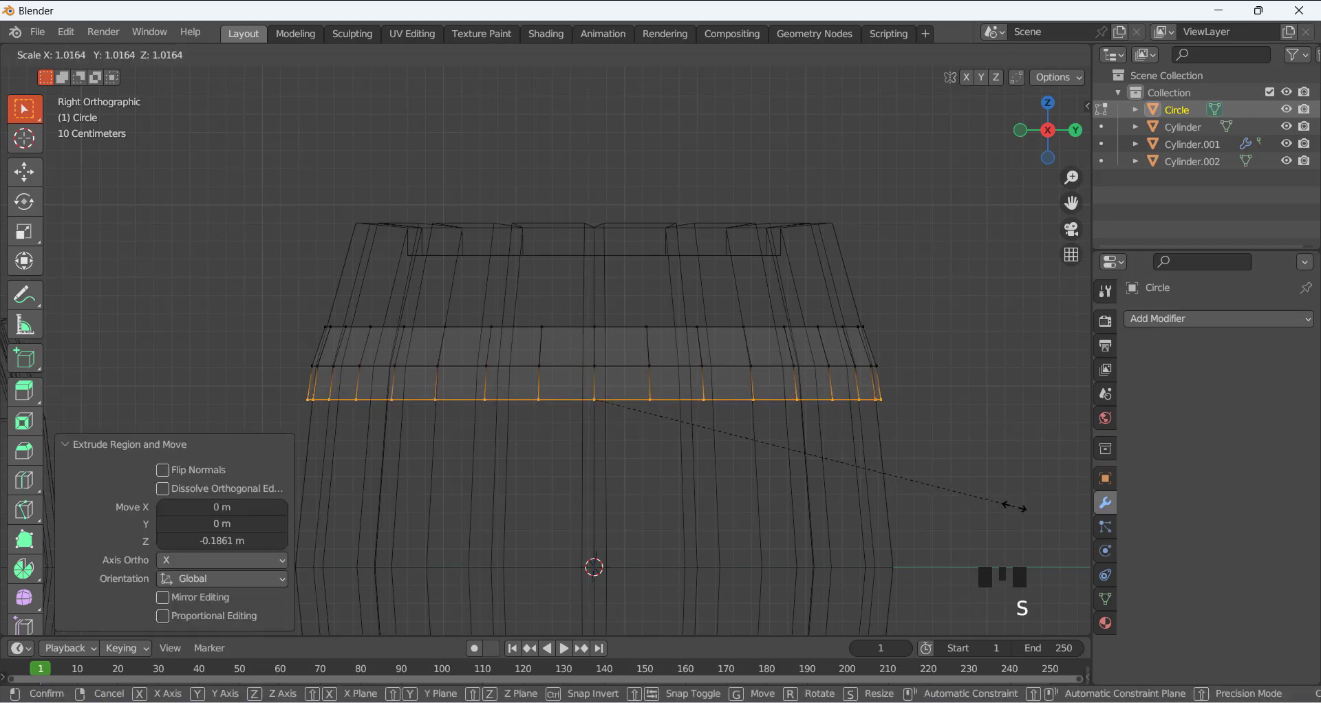
pyautogui.click(1008, 506)
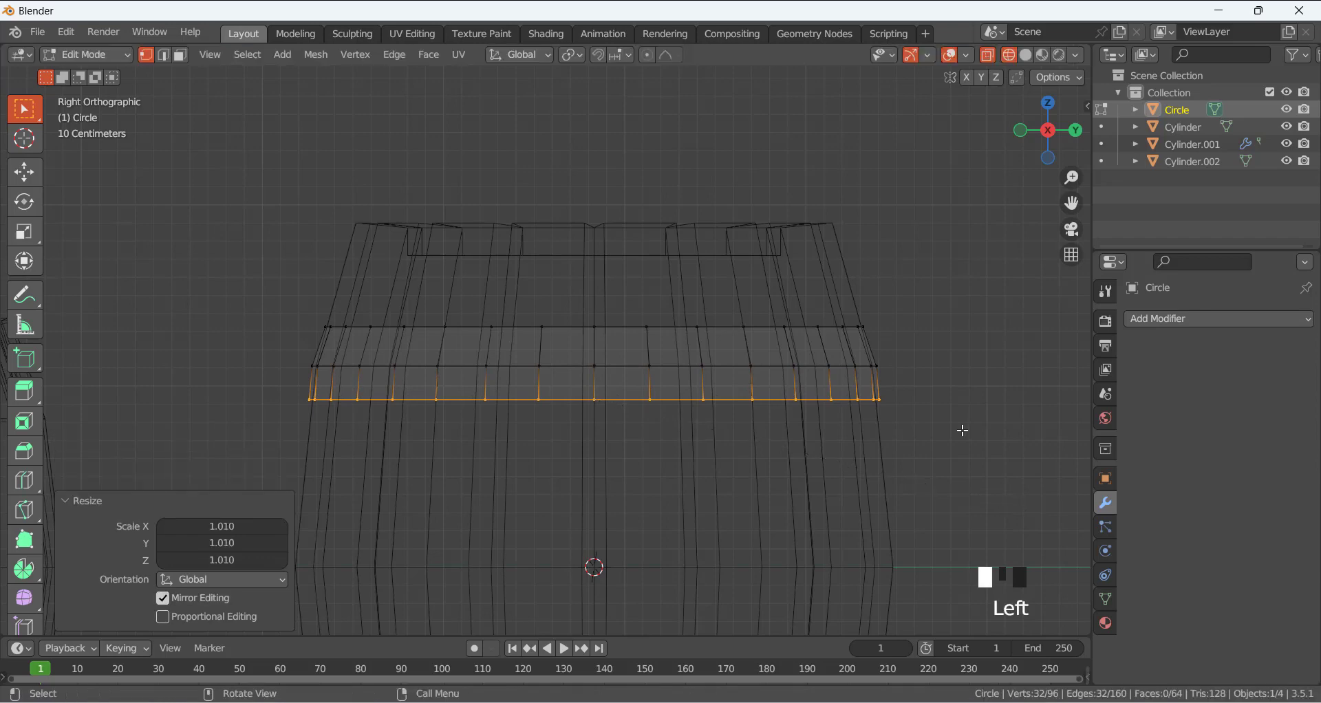
# Scale the band's middle vertex loop by about 0.987 and return to Object Mode
pyautogui.click(454, 406)
pyautogui.scroll(-2, 442, 367)
pyautogui.scroll(3, 549, 383)
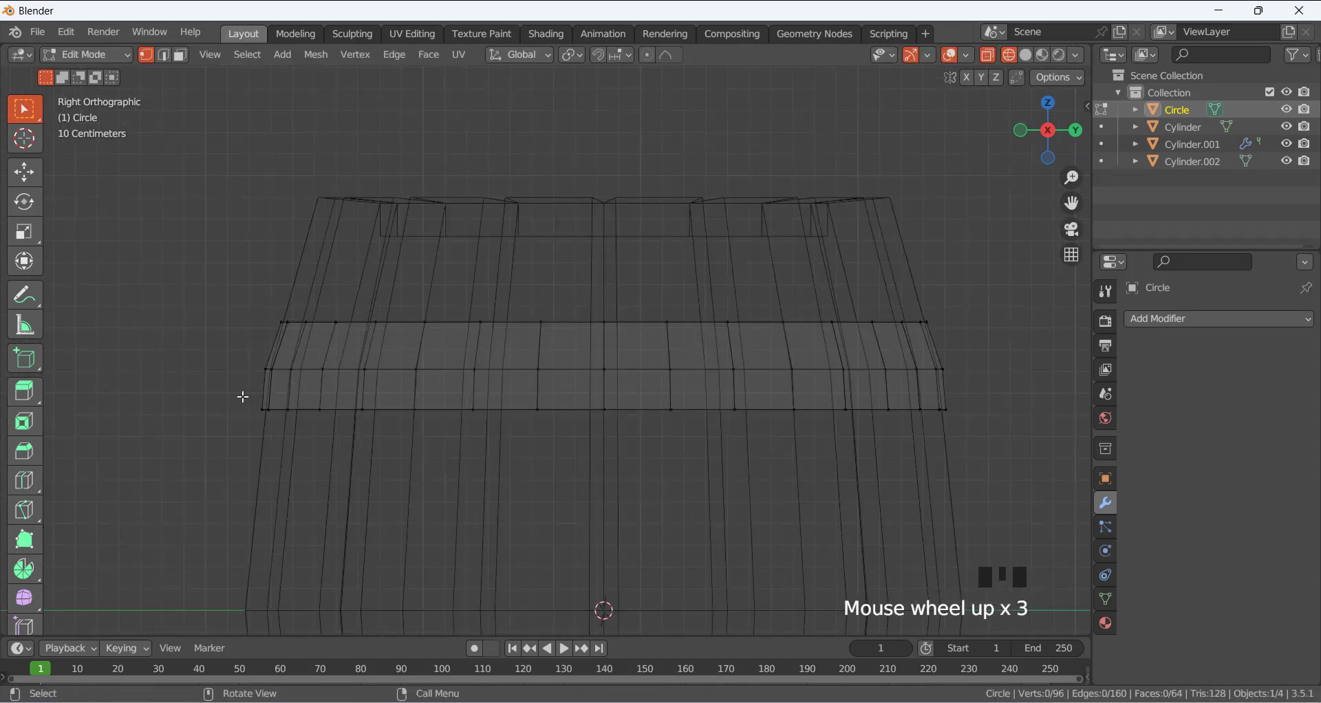
pyautogui.moveTo(244, 350); pyautogui.dragTo(989, 393)
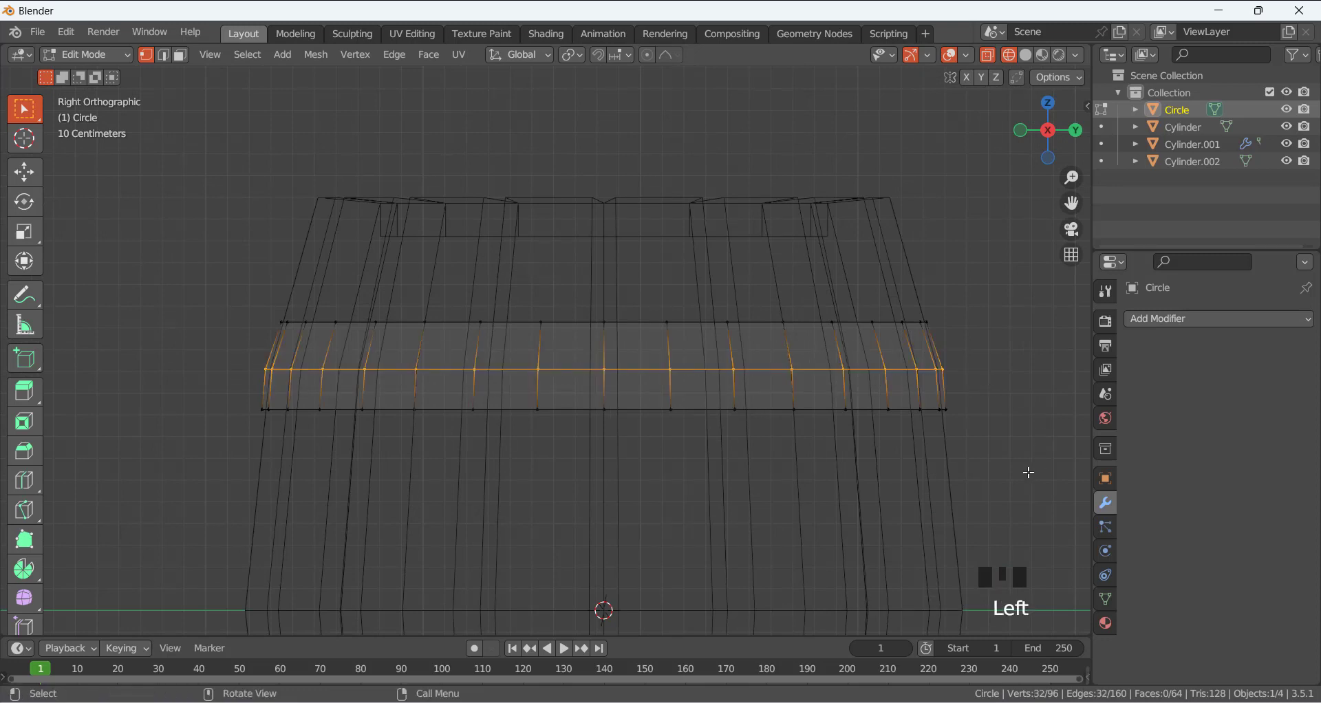
pyautogui.press('s')
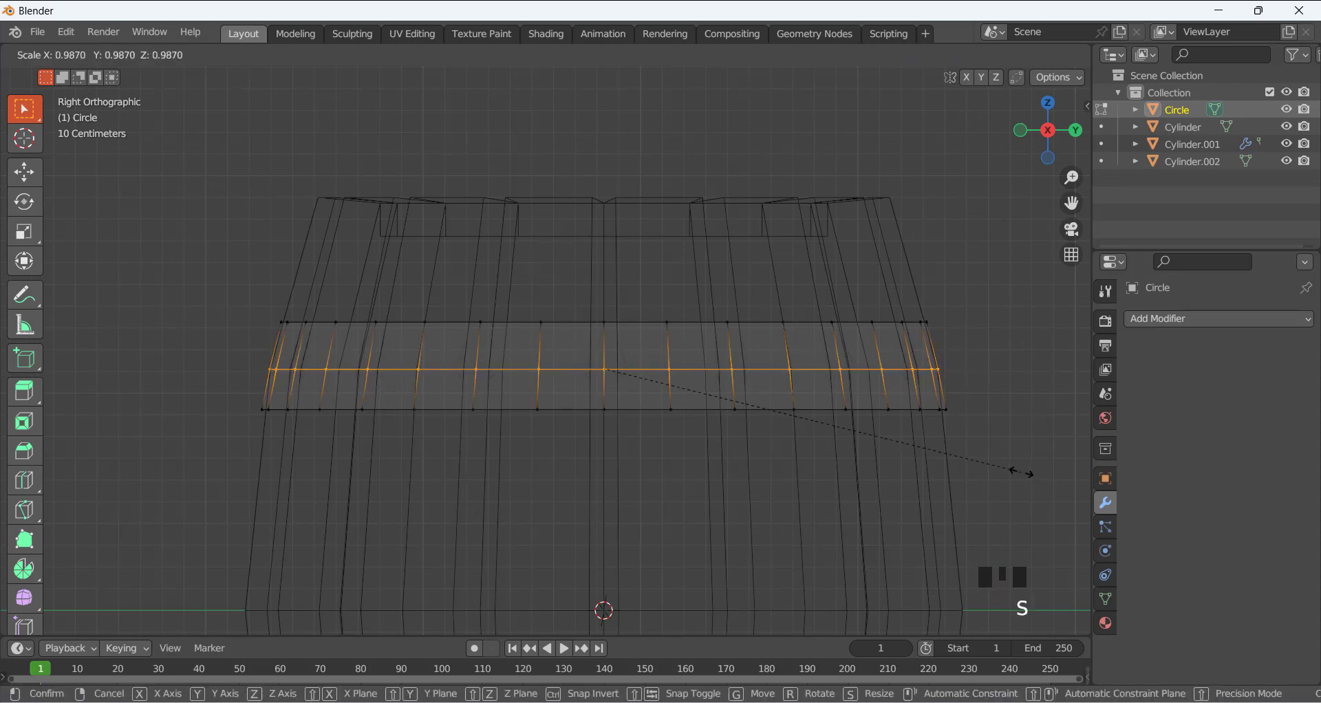
pyautogui.click(1022, 473)
pyautogui.press('Tab')
pyautogui.scroll(-3, 982, 413)
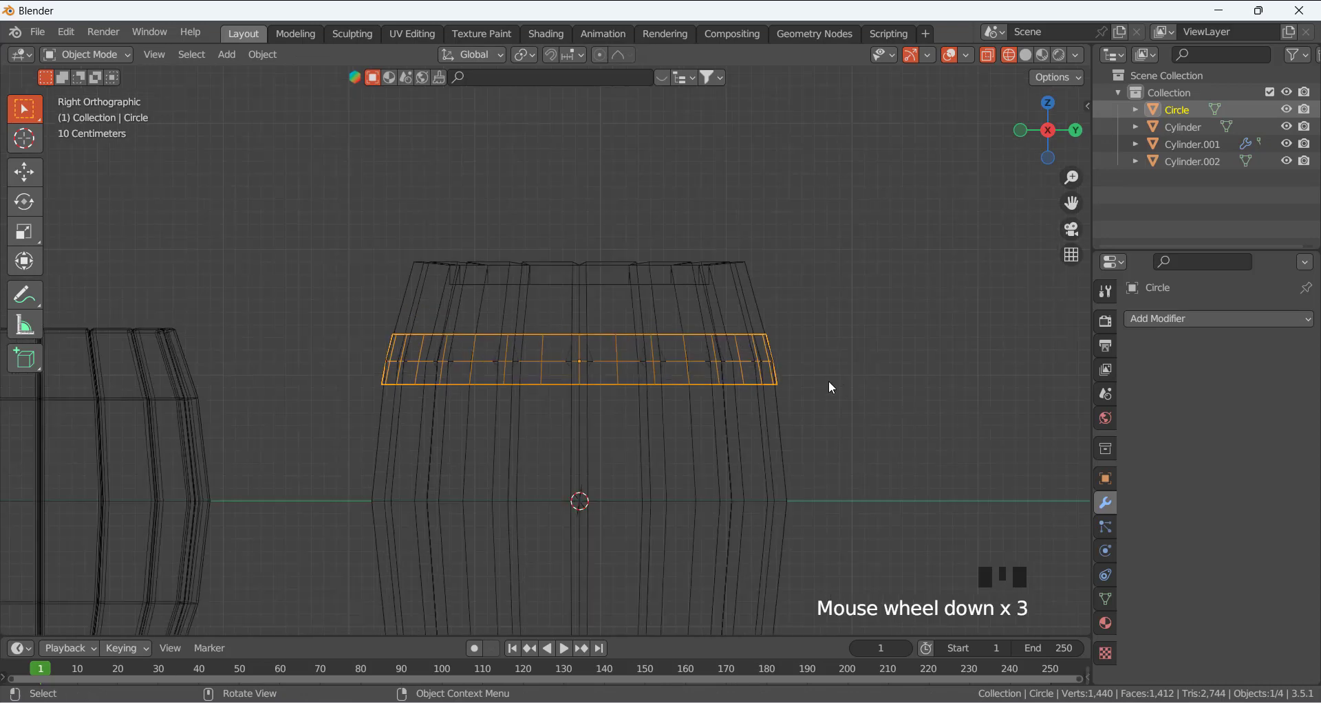
# Leave wireframe shading and scale the whole band by about 1.017 so it sits outside the staves
pyautogui.hotkey('shift', 'z')
pyautogui.moveTo(782, 344); pyautogui.dragTo(742, 405, button='middle')
pyautogui.press('s')
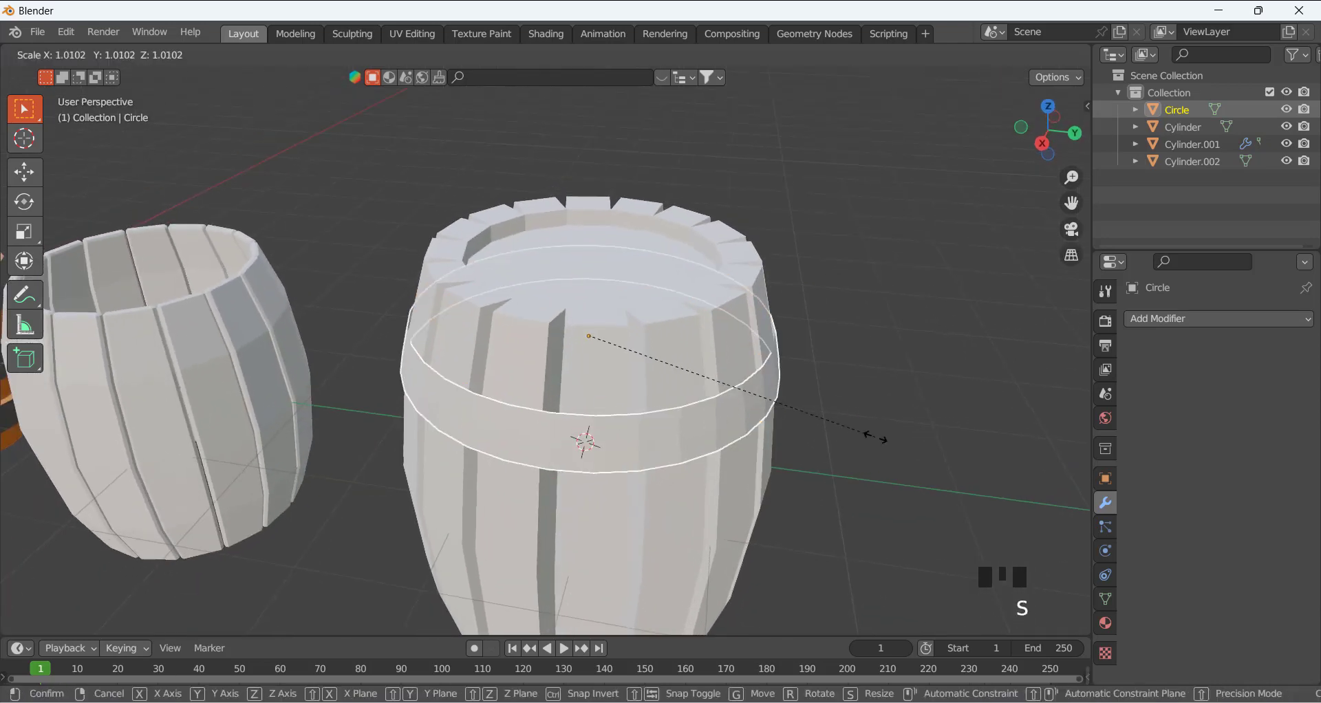
pyautogui.click(878, 439)
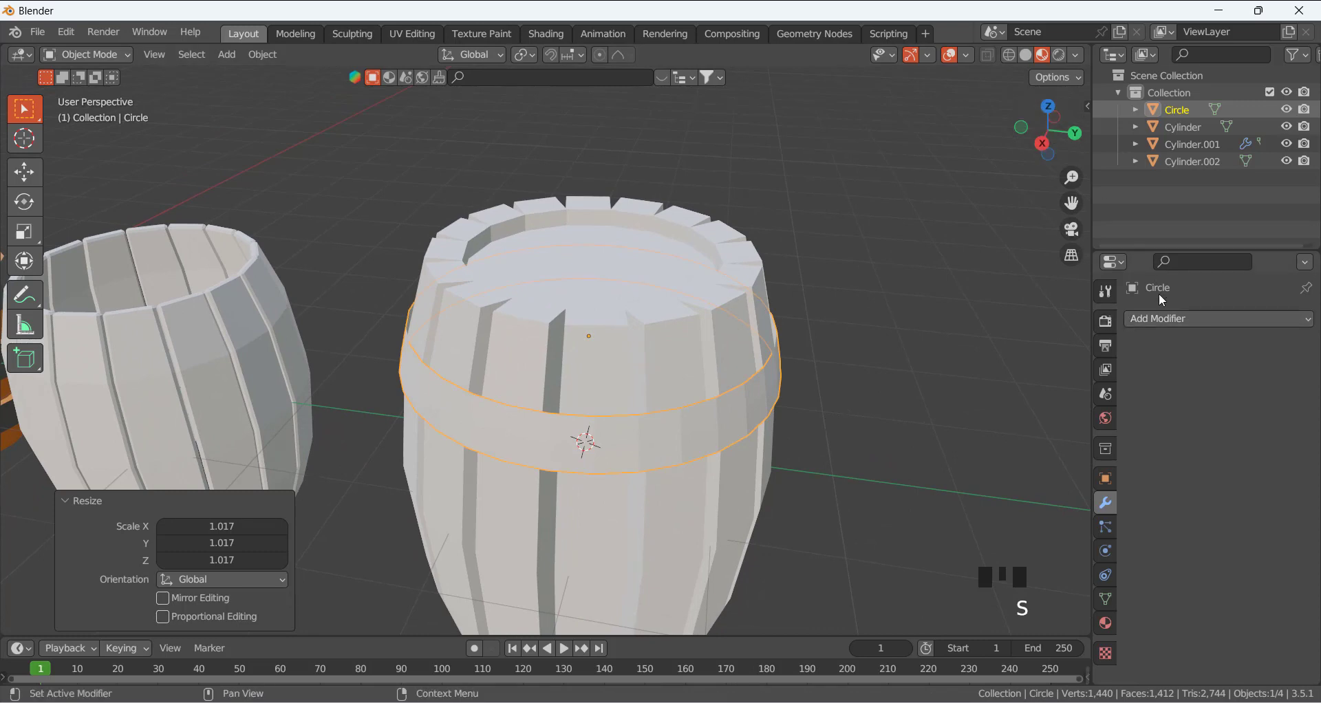
# Add a Solidify modifier to the band with a thickness of 0.04 m and Even Thickness enabled
pyautogui.click(1168, 320)
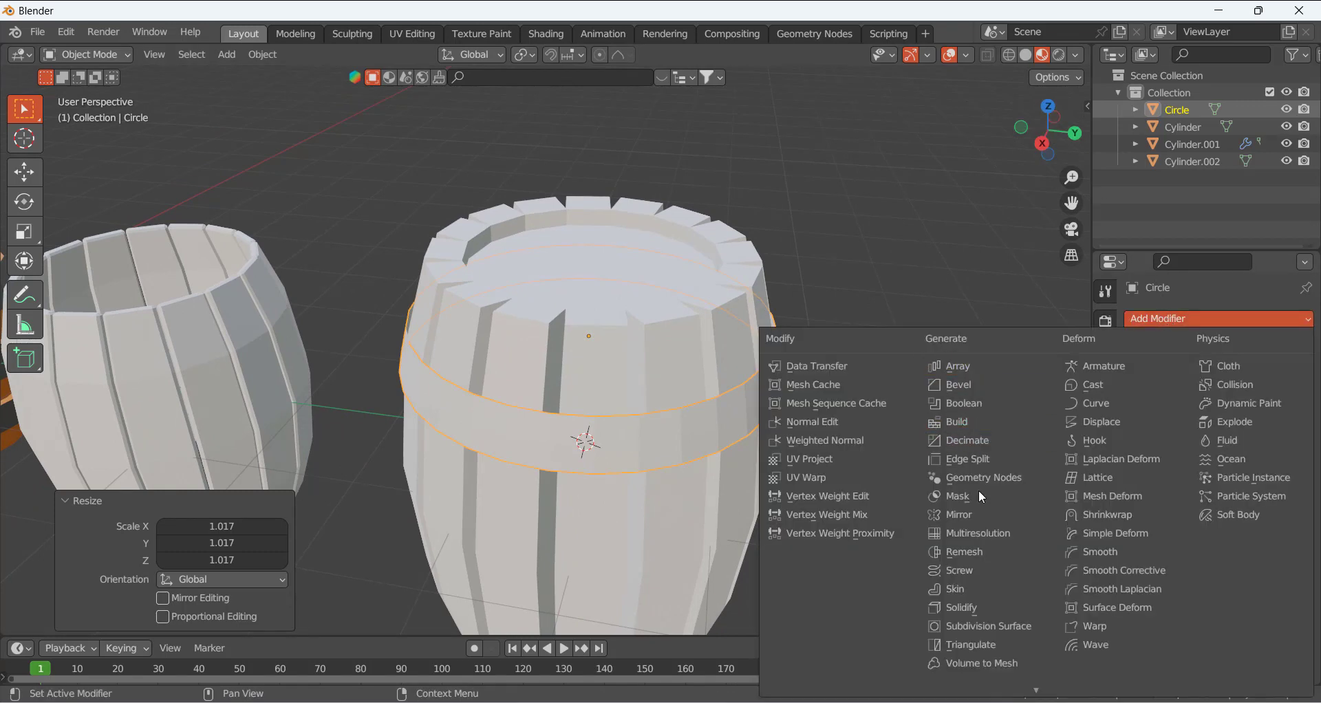
pyautogui.click(978, 609)
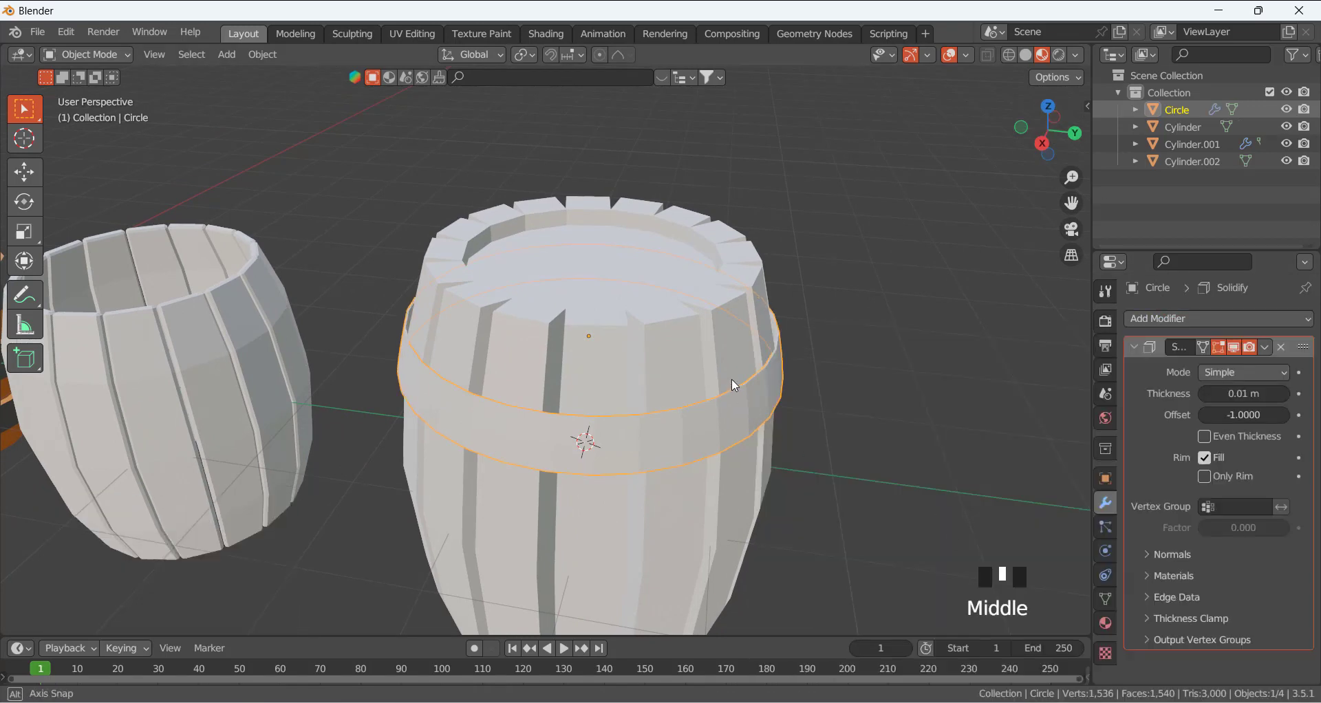
pyautogui.moveTo(732, 379); pyautogui.dragTo(798, 371, button='middle')
pyautogui.moveTo(1243, 394); pyautogui.dragTo(1270, 394)
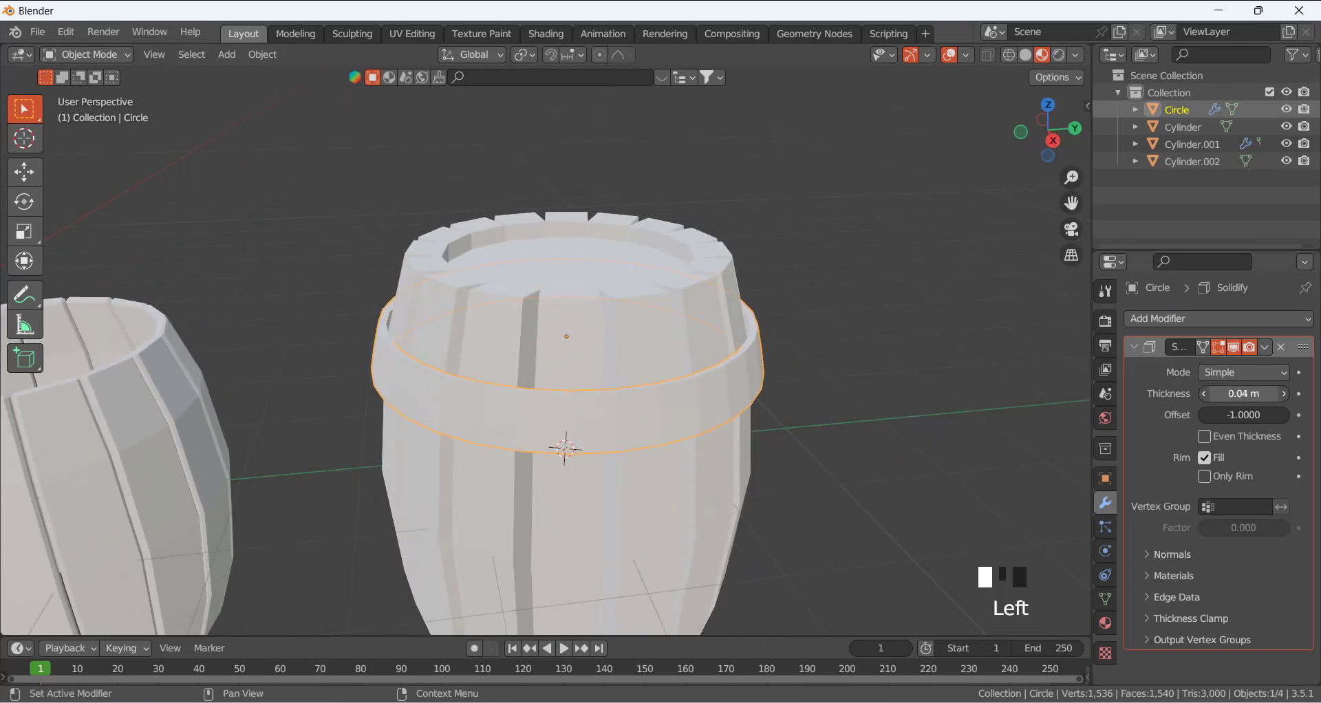
pyautogui.click(840, 317)
pyautogui.scroll(2, 819, 372)
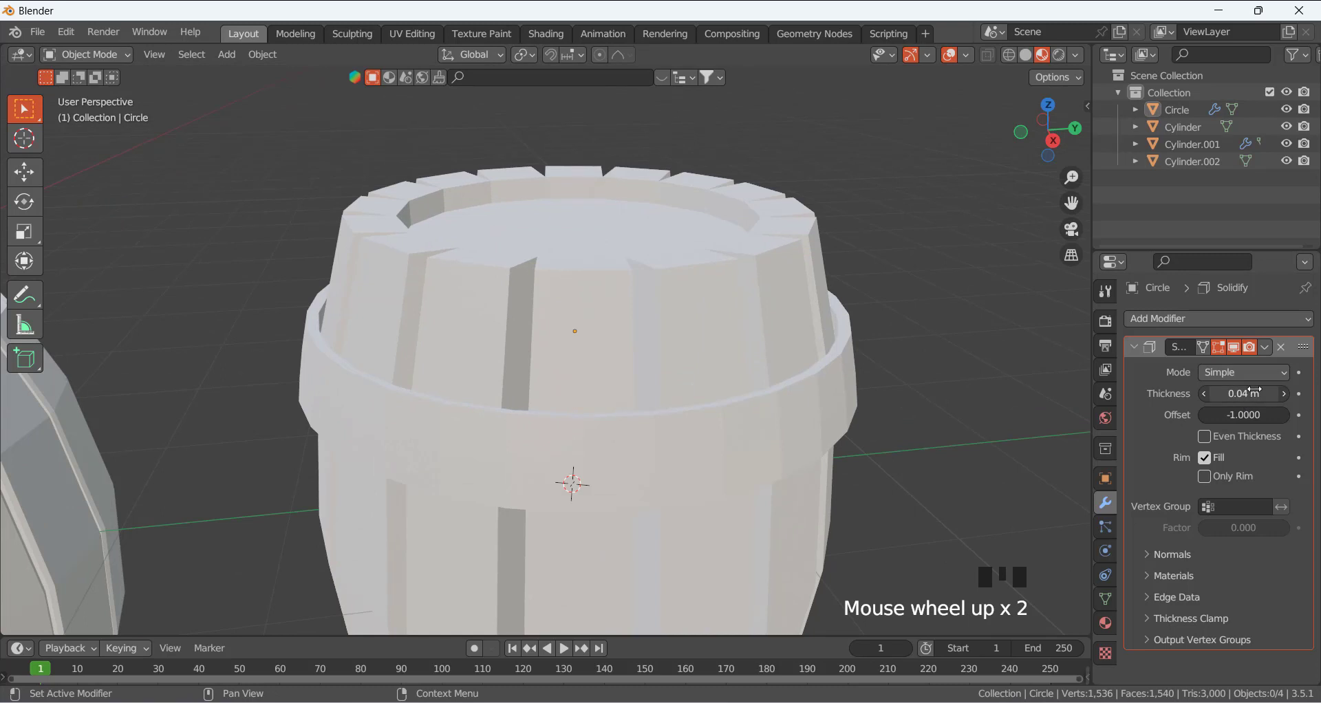
pyautogui.click(1205, 436)
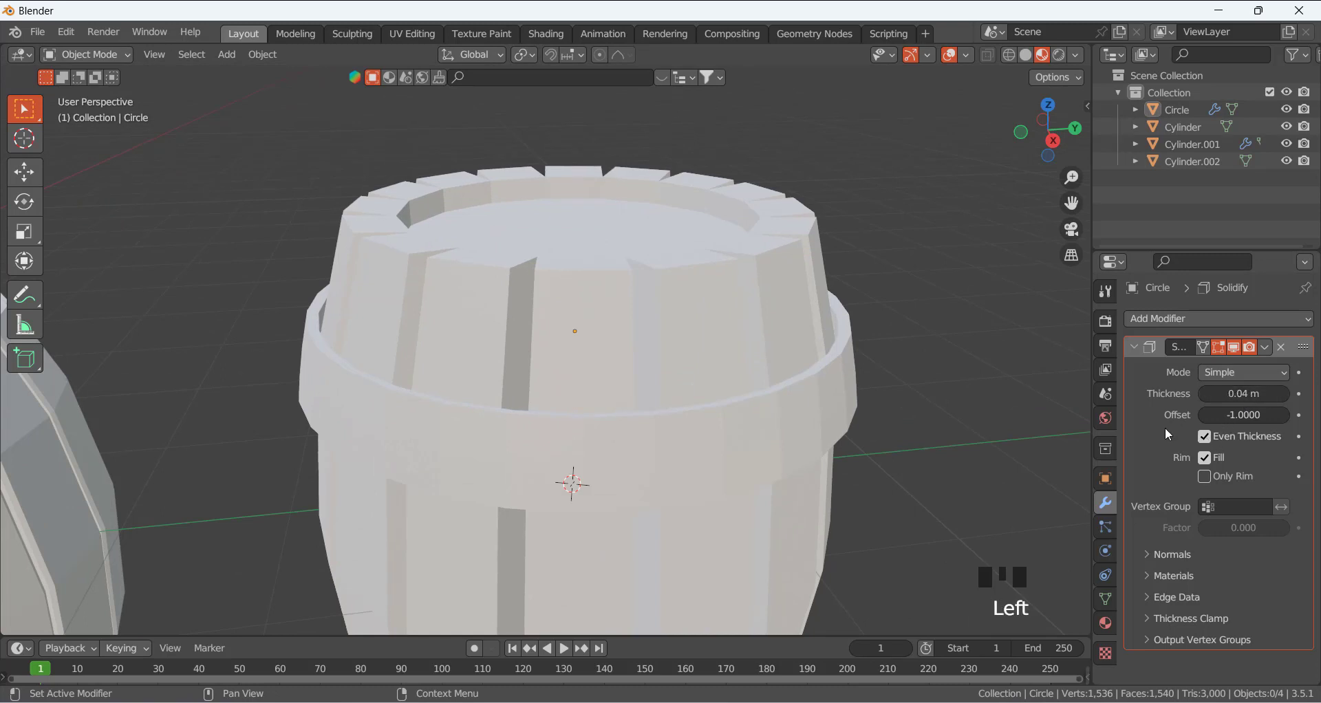
pyautogui.click(930, 378)
pyautogui.moveTo(931, 378); pyautogui.dragTo(881, 378, button='middle')
# Assign the existing "metal" material to the band
pyautogui.click(884, 386)
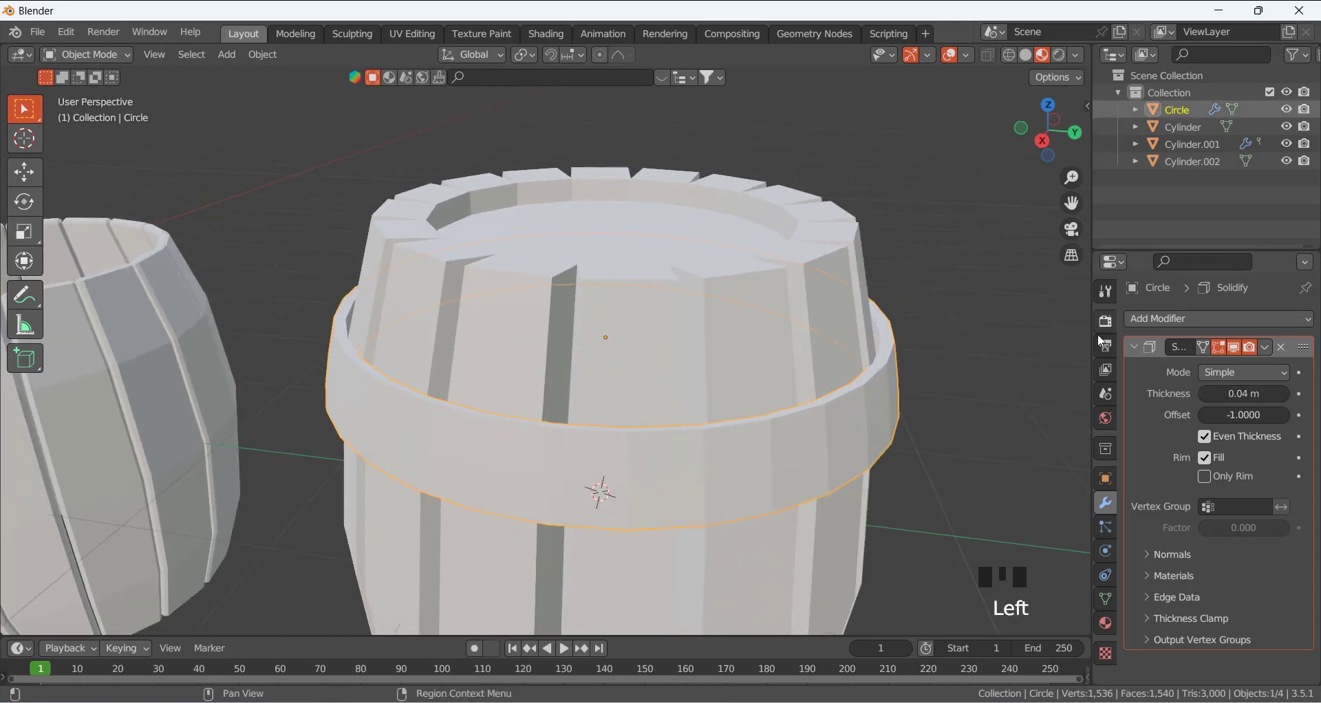
pyautogui.click(1106, 623)
pyautogui.click(1137, 391)
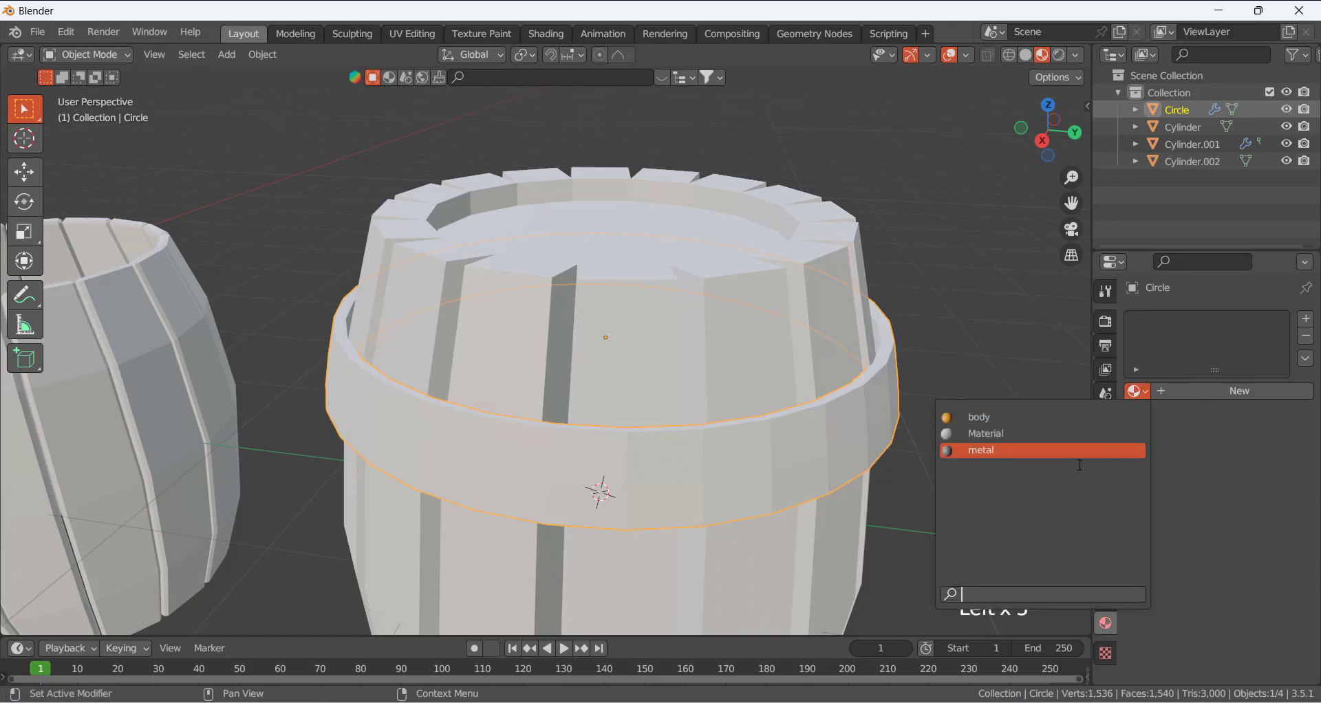
pyautogui.click(1003, 444)
# Assign the existing "body" material to the tall barrel's staves and caps
pyautogui.click(805, 315)
pyautogui.click(1136, 391)
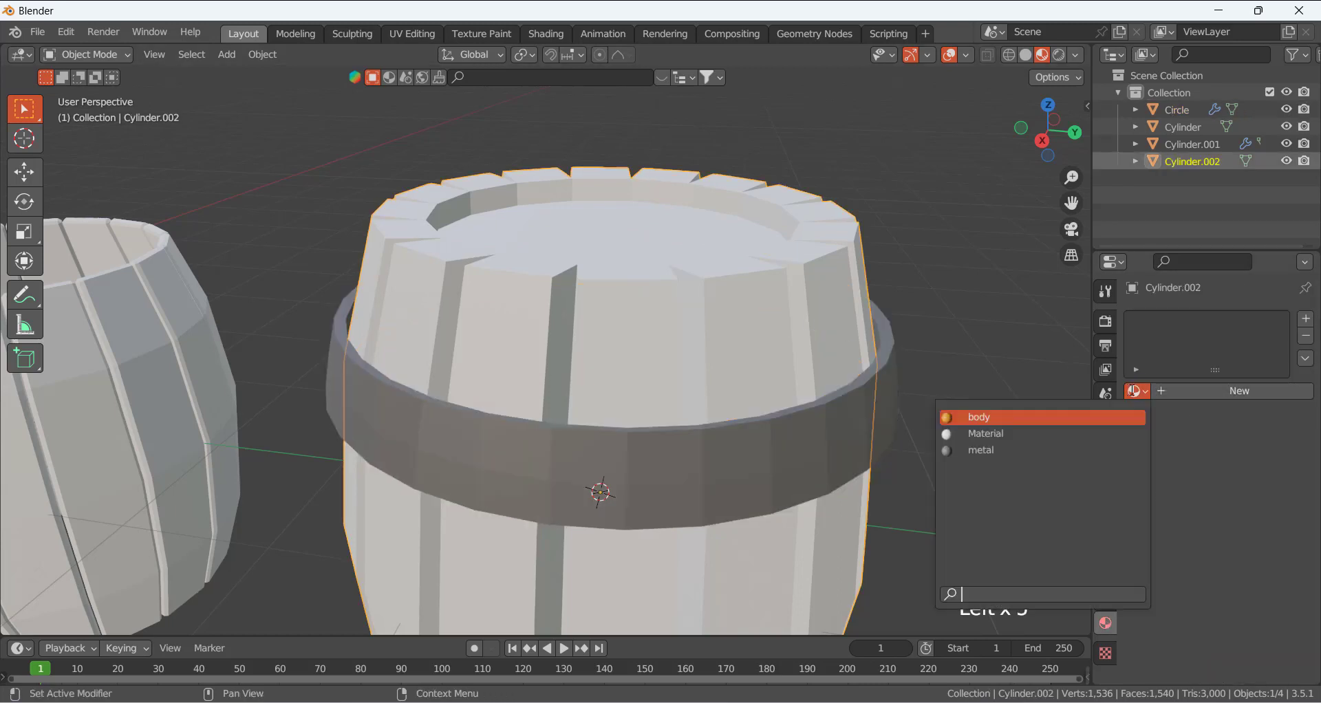
pyautogui.click(1003, 417)
pyautogui.click(989, 303)
pyautogui.scroll(-4, 938, 360)
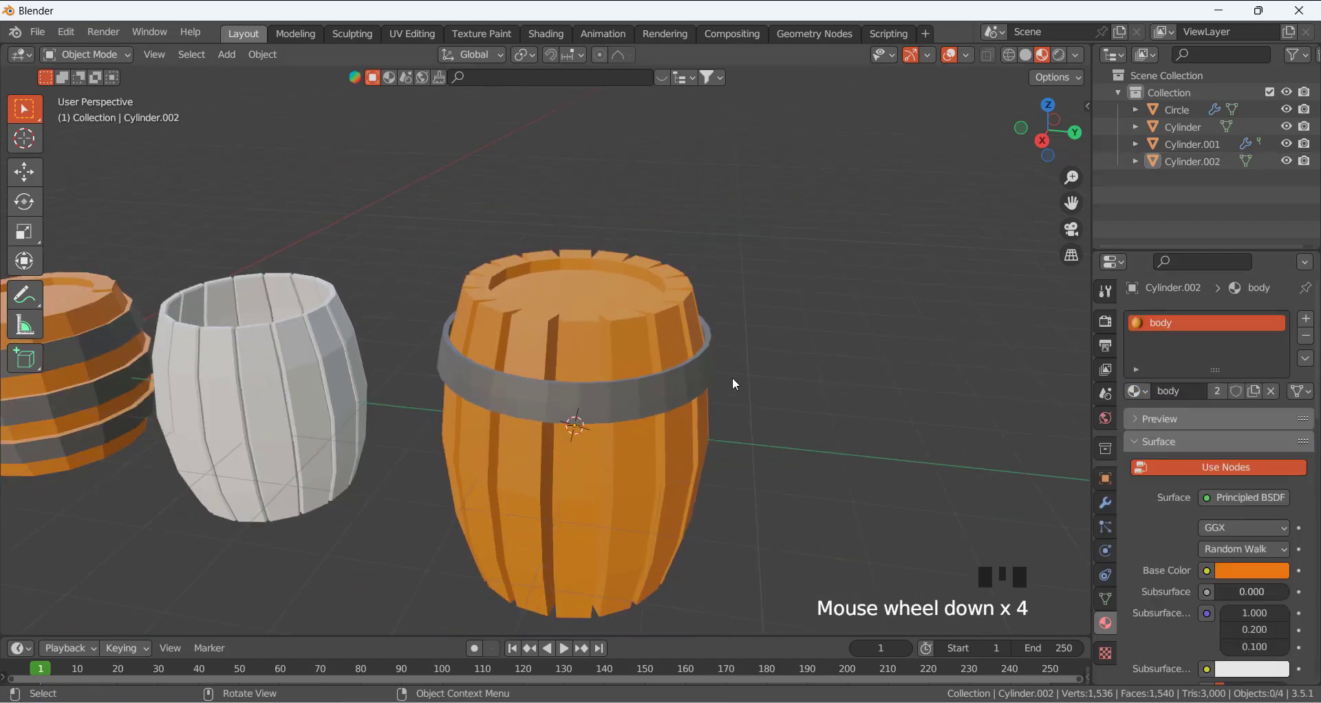
pyautogui.moveTo(733, 377)
pyautogui.mouseDown(button='middle')
pyautogui.moveTo(767, 384)
pyautogui.moveTo(781, 367)
pyautogui.moveTo(750, 367)
pyautogui.mouseUp(button='middle')
pyautogui.scroll(3, 749, 358)
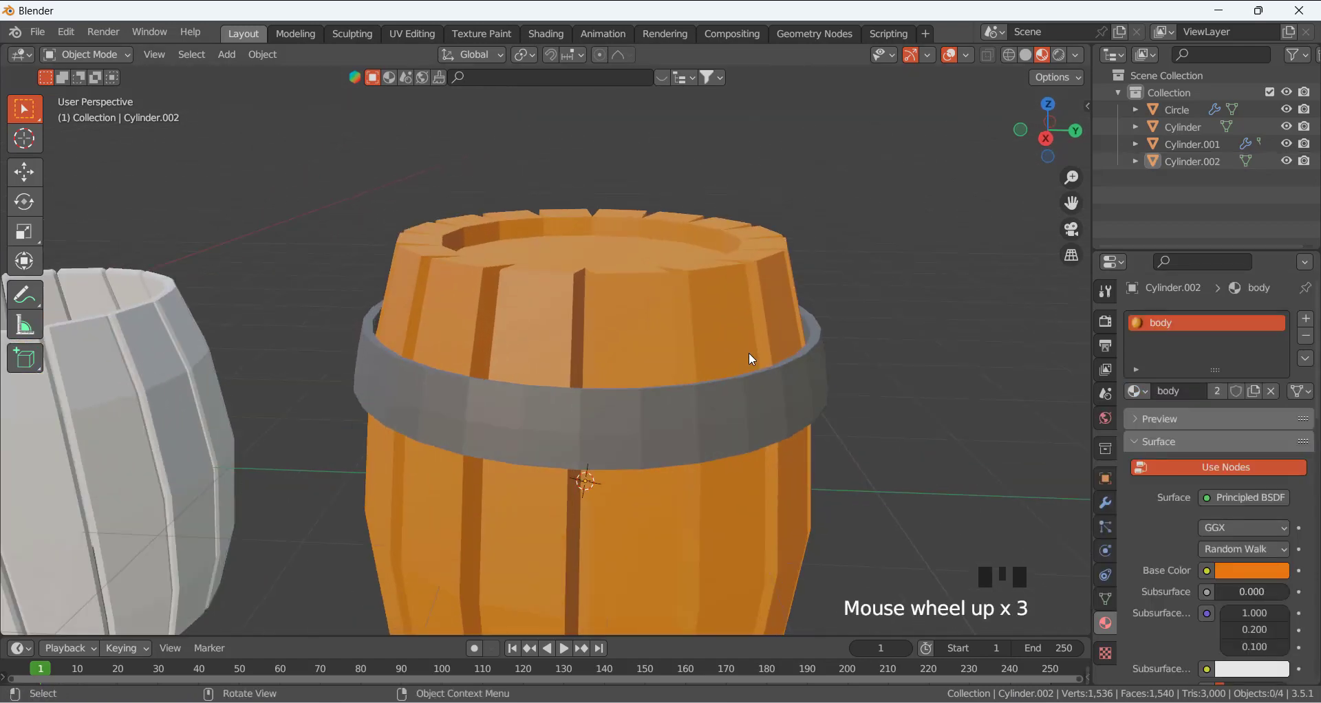
pyautogui.click(816, 386)
pyautogui.press('s')
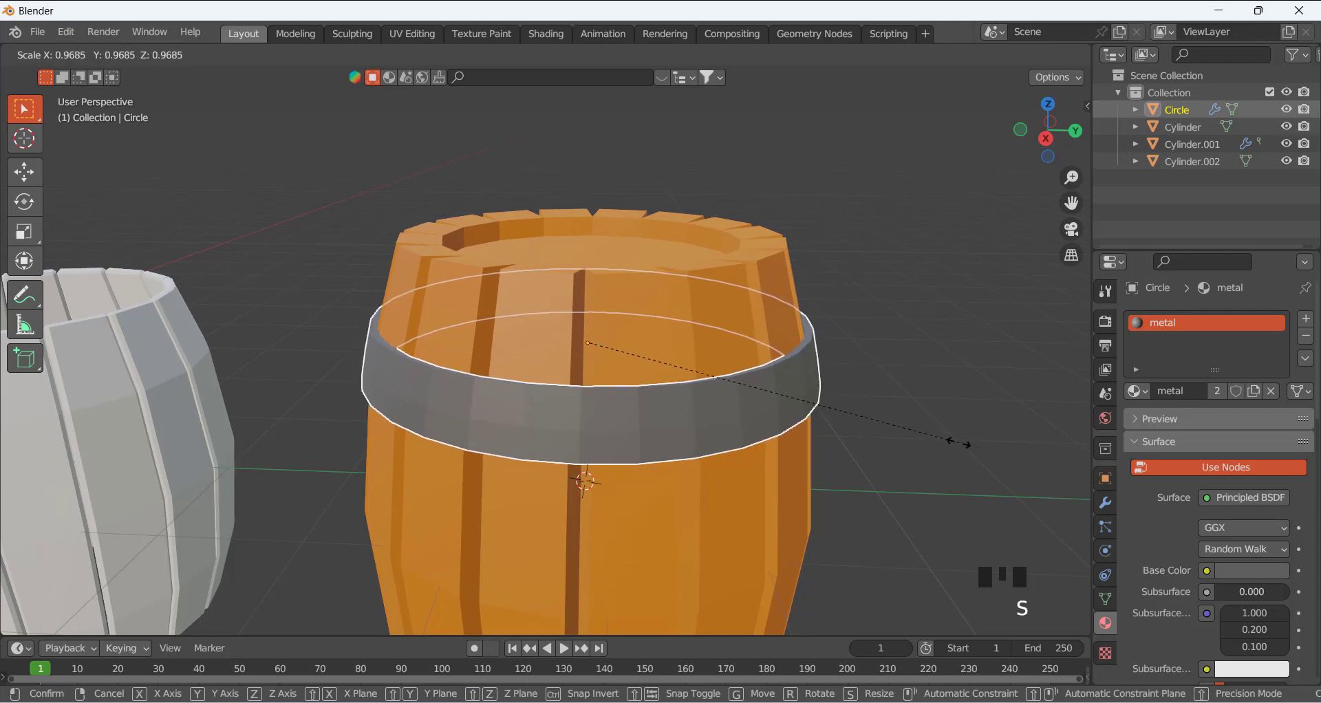
pyautogui.rightClick(960, 442)
# Set the band's Solidify thickness to -0.05 m
pyautogui.click(803, 378)
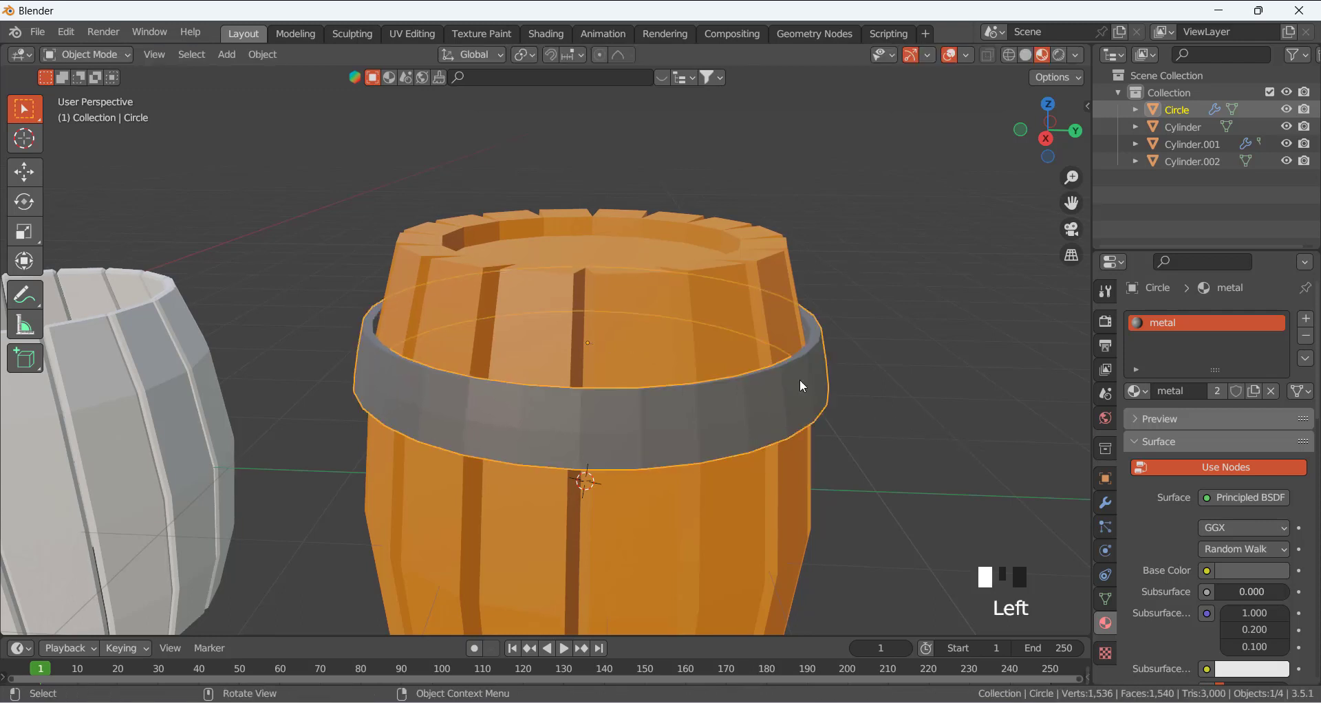
pyautogui.click(1104, 503)
pyautogui.moveTo(1244, 394); pyautogui.dragTo(1257, 393)
pyautogui.click(914, 395)
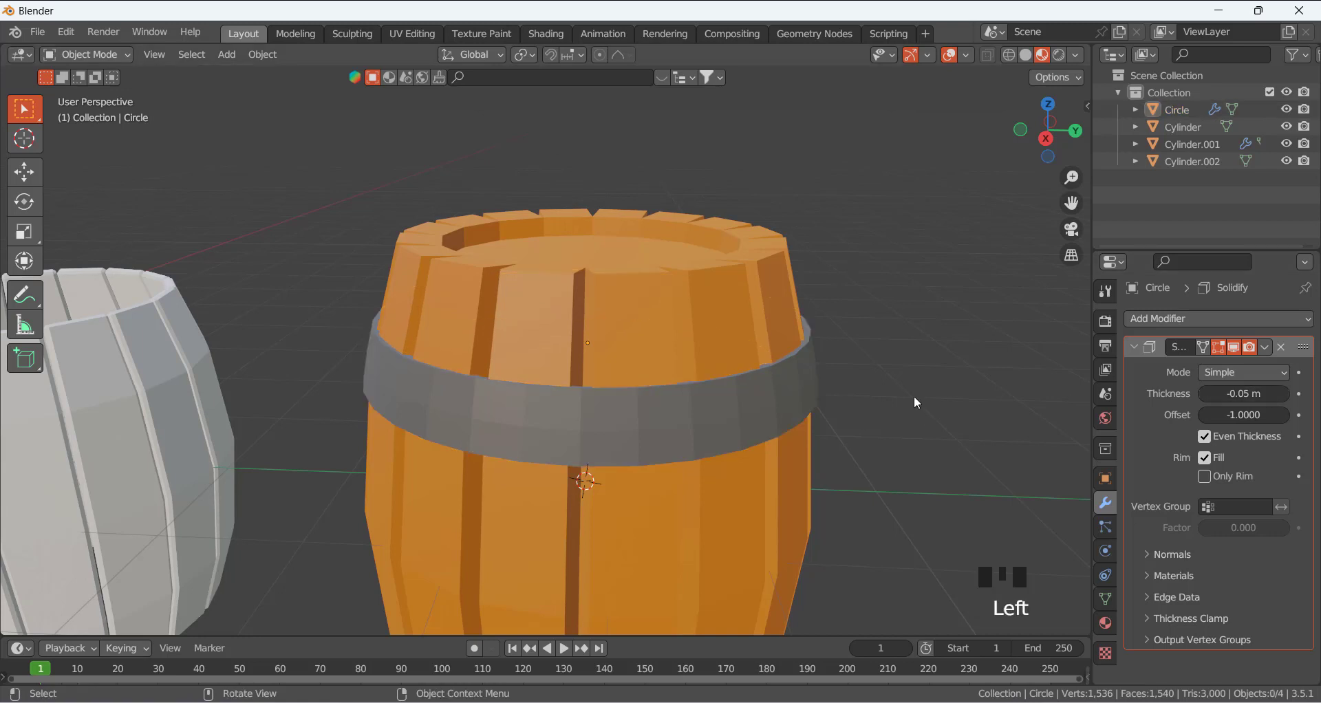
# Scale the metal band up slightly so it fits around the outside of the tall barrel
pyautogui.click(929, 428)
pyautogui.press('s')
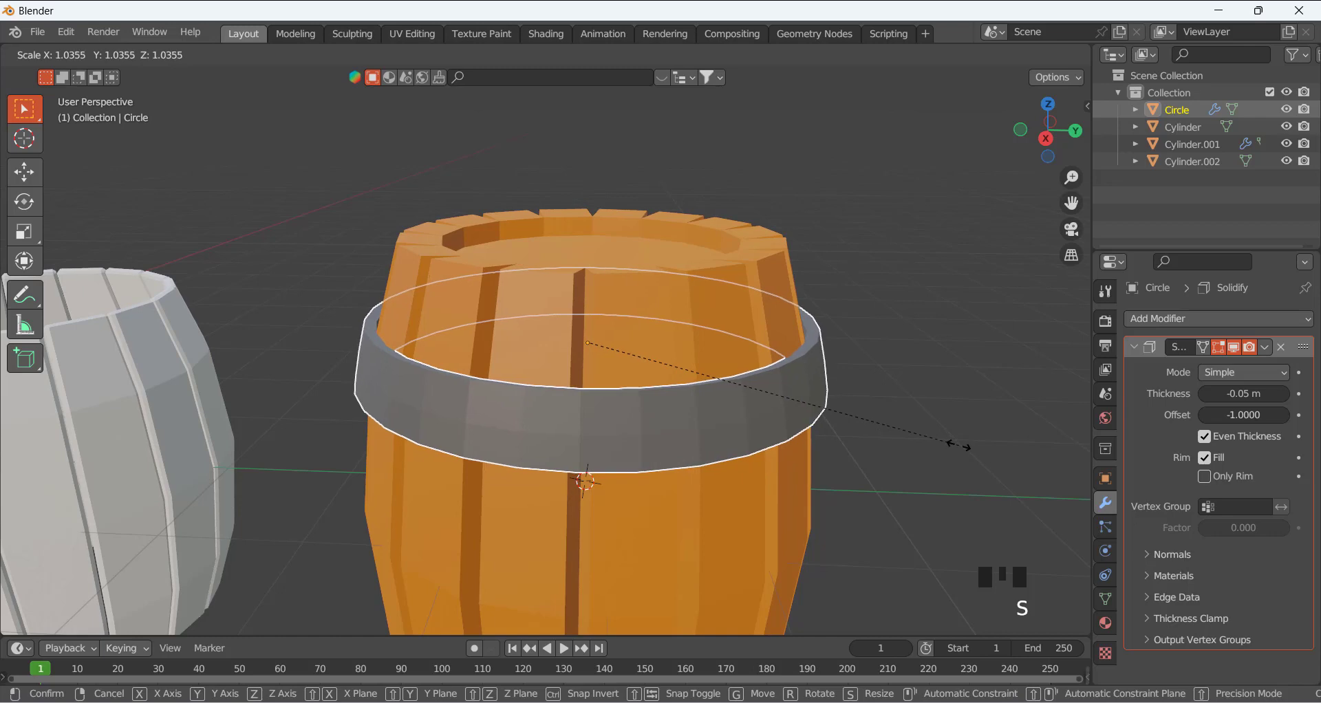
pyautogui.click(941, 435)
pyautogui.click(904, 289)
pyautogui.scroll(-4, 650, 412)
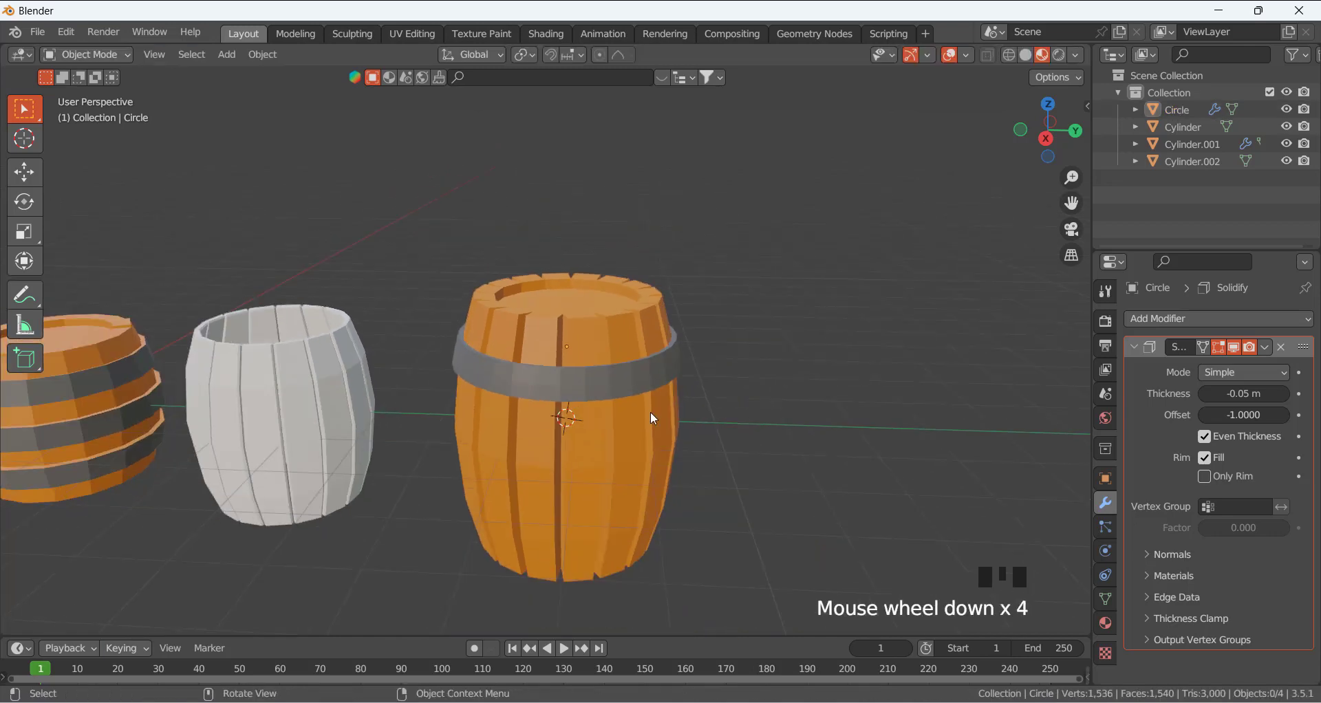
pyautogui.moveTo(651, 412); pyautogui.dragTo(711, 415, button='middle')
pyautogui.scroll(-2, 717, 416)
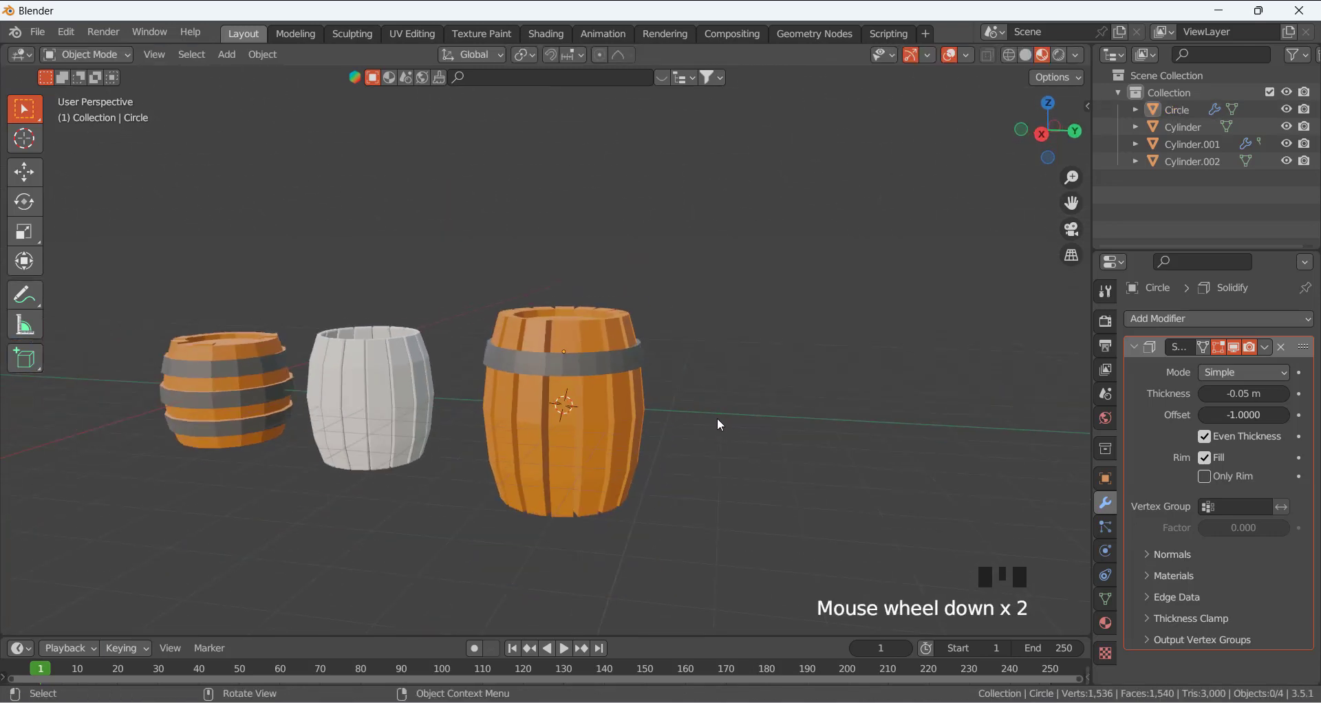
# Duplicate the metal band about 2.16 m down along Z to the lower part of the tall barrel
pyautogui.press('KP_1')
pyautogui.press('KP_3')
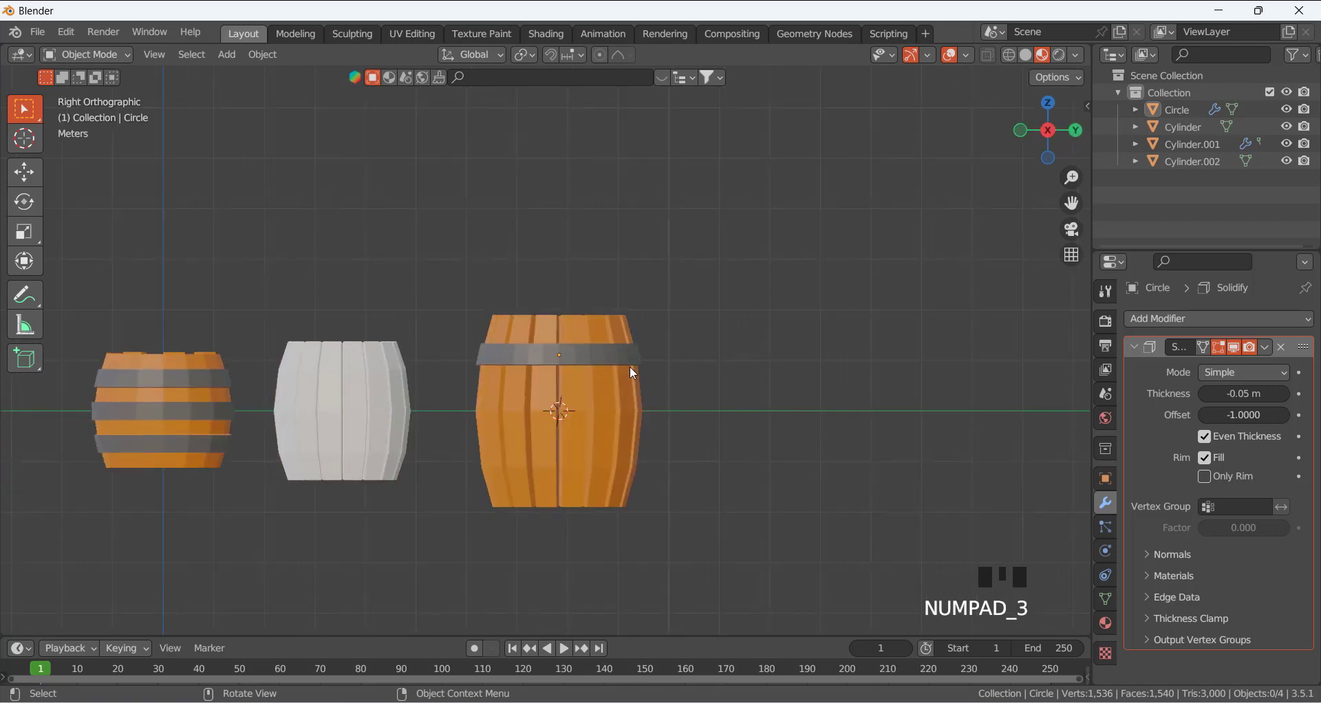
pyautogui.click(629, 365)
pyautogui.hotkey('shift', 'd')
pyautogui.press('z')
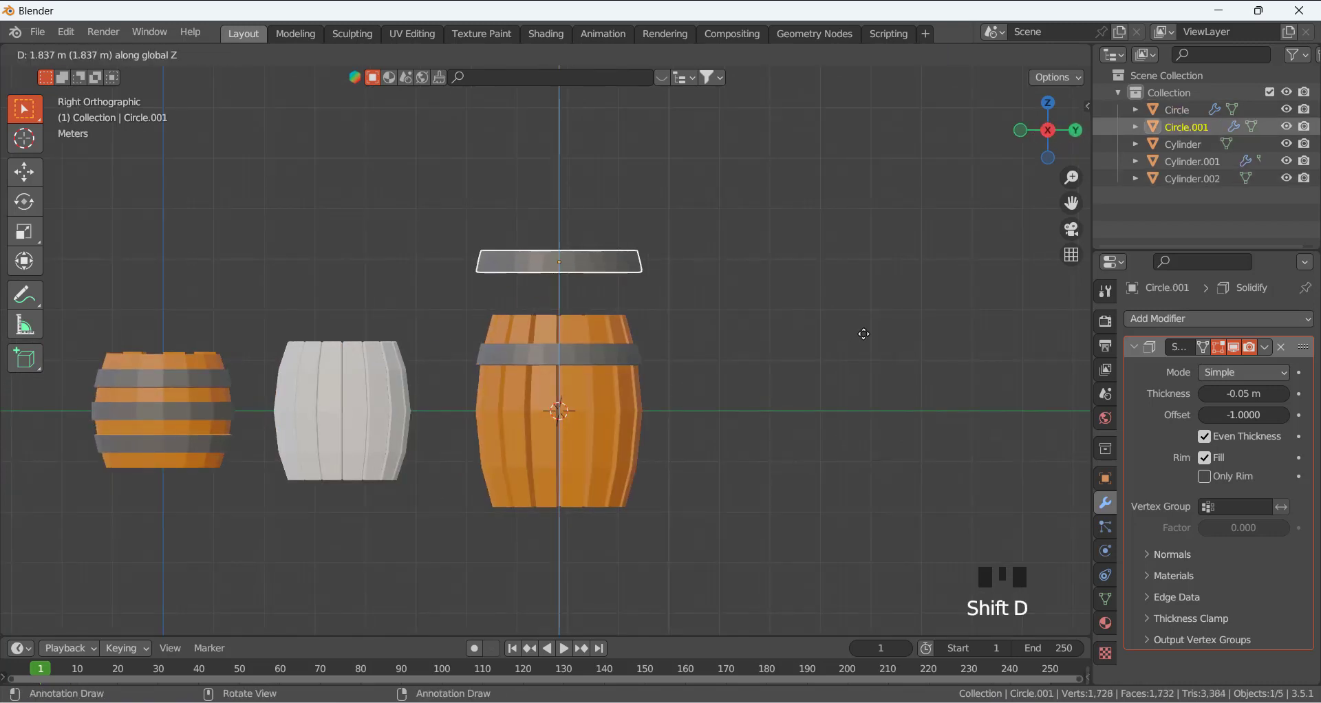
pyautogui.click(892, 536)
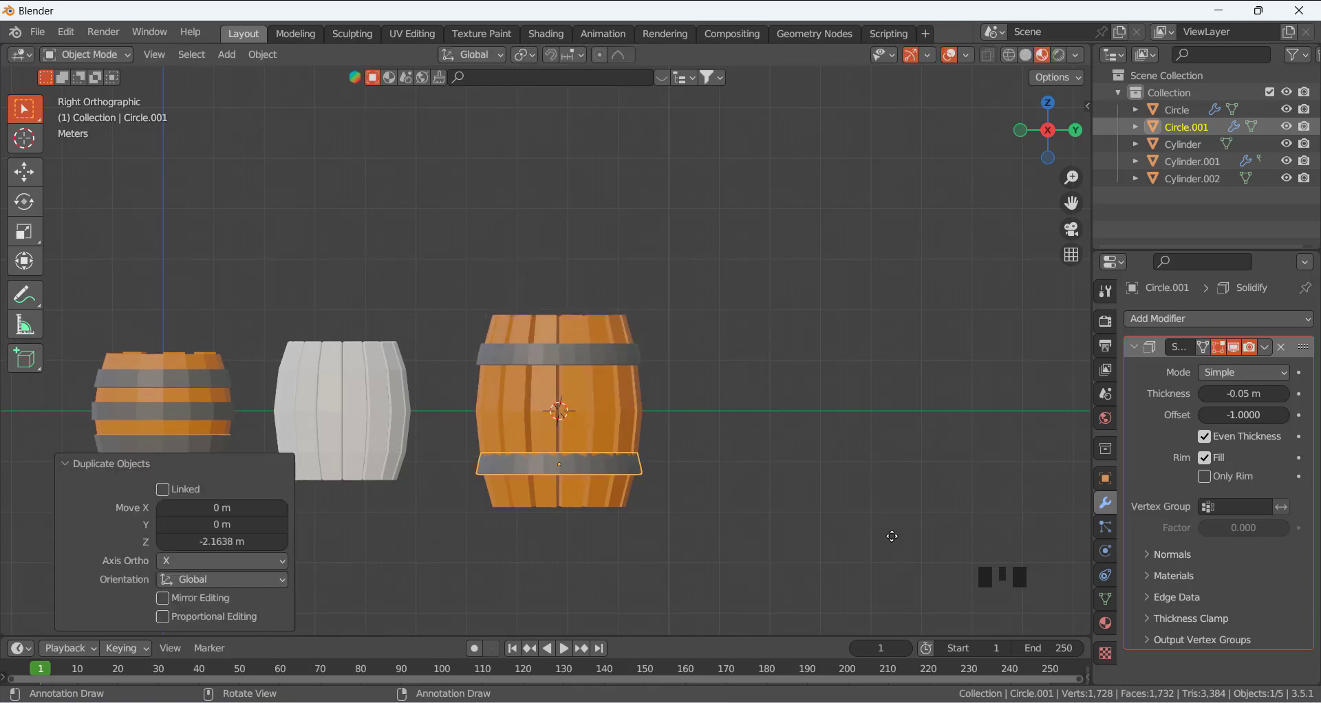
# Duplicate the lower band about 1.05 m up along Z to the barrel's middle and scale the copy by 1.145
pyautogui.hotkey('shift', 'd')
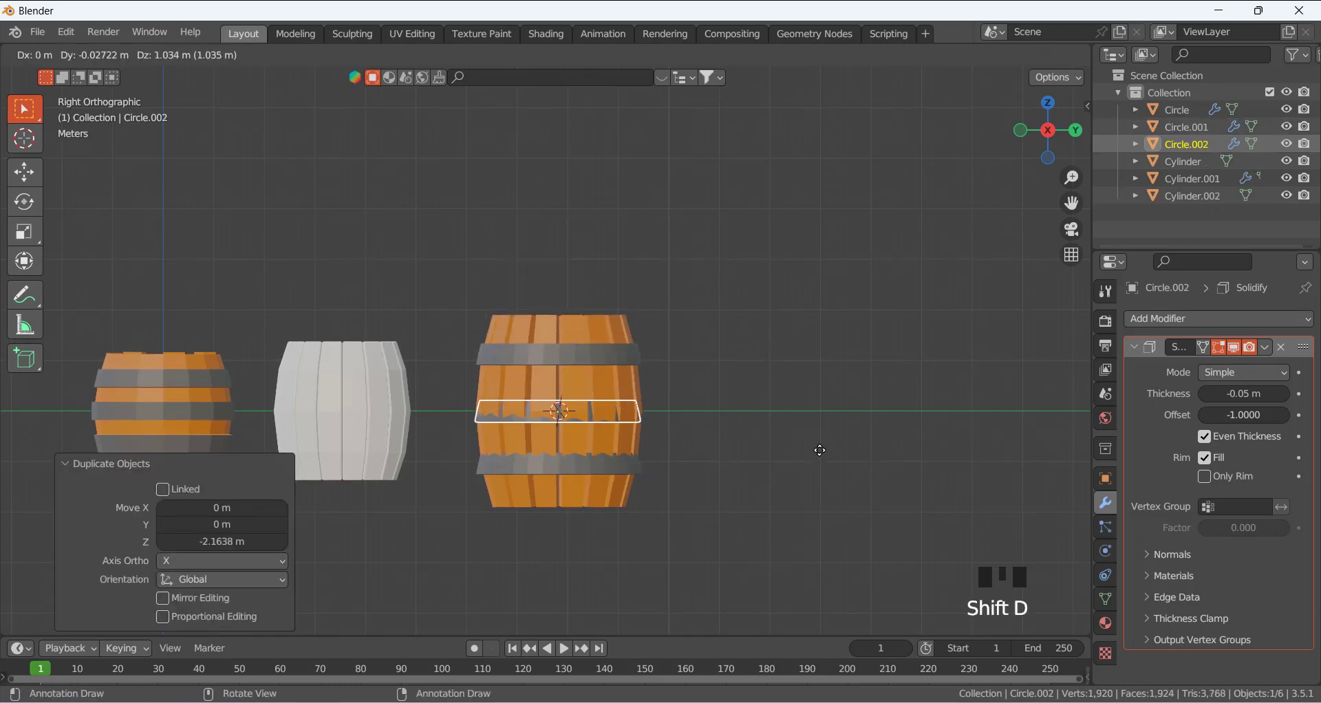
pyautogui.press('z')
pyautogui.click(817, 448)
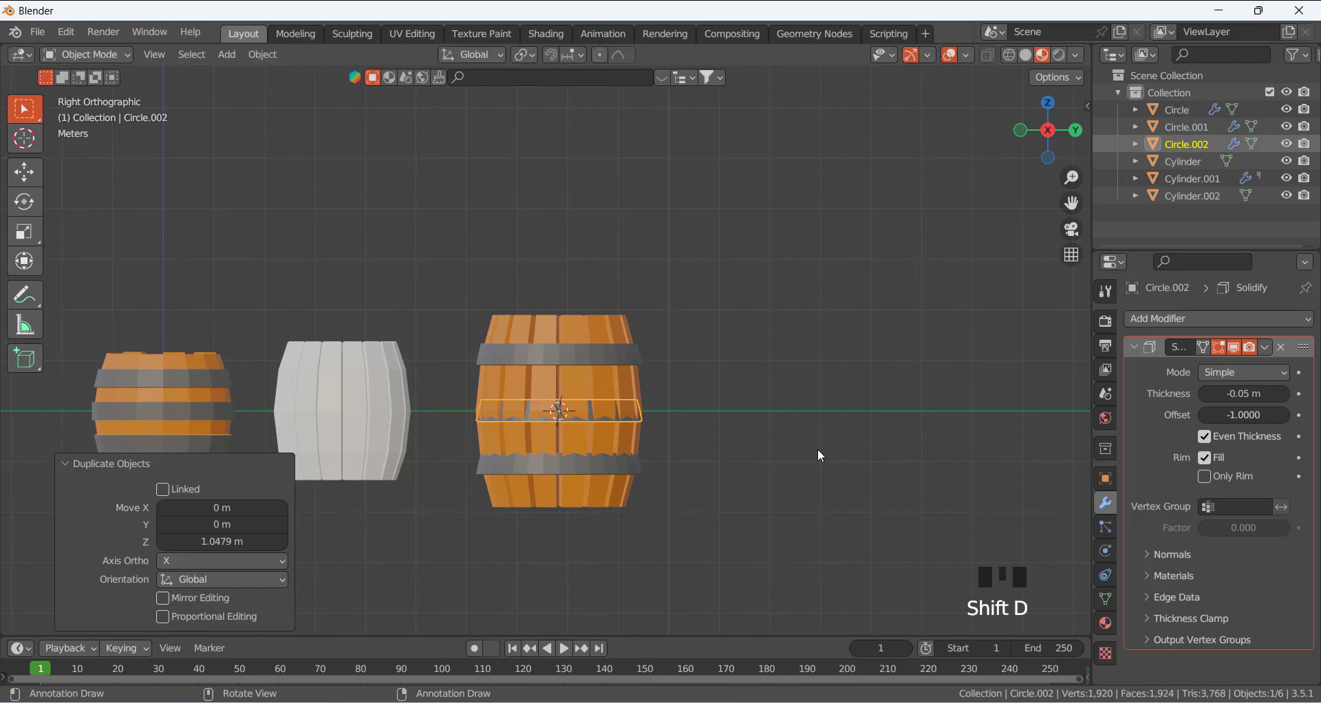
pyautogui.press('s')
pyautogui.click(854, 442)
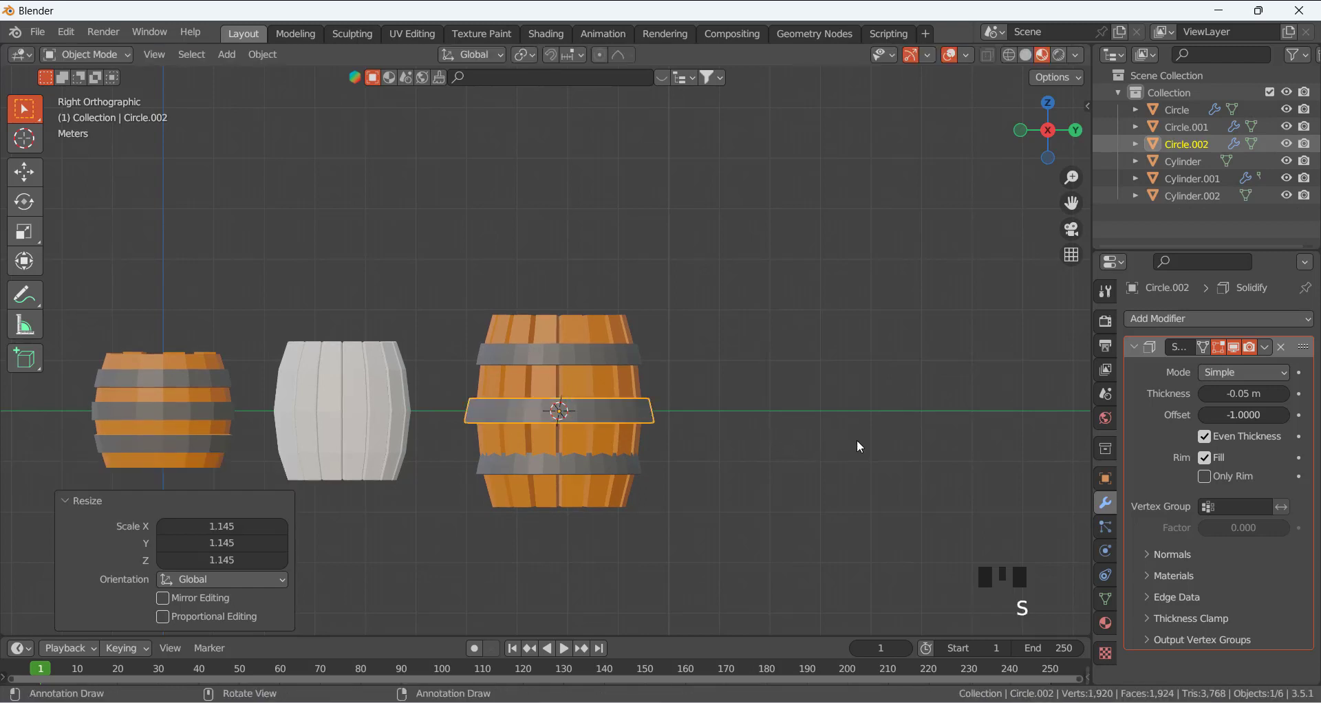
# Scale the tall barrel's lower band by 1.079 and its middle band by 0.952
pyautogui.click(561, 470)
pyautogui.press('s')
pyautogui.click(766, 461)
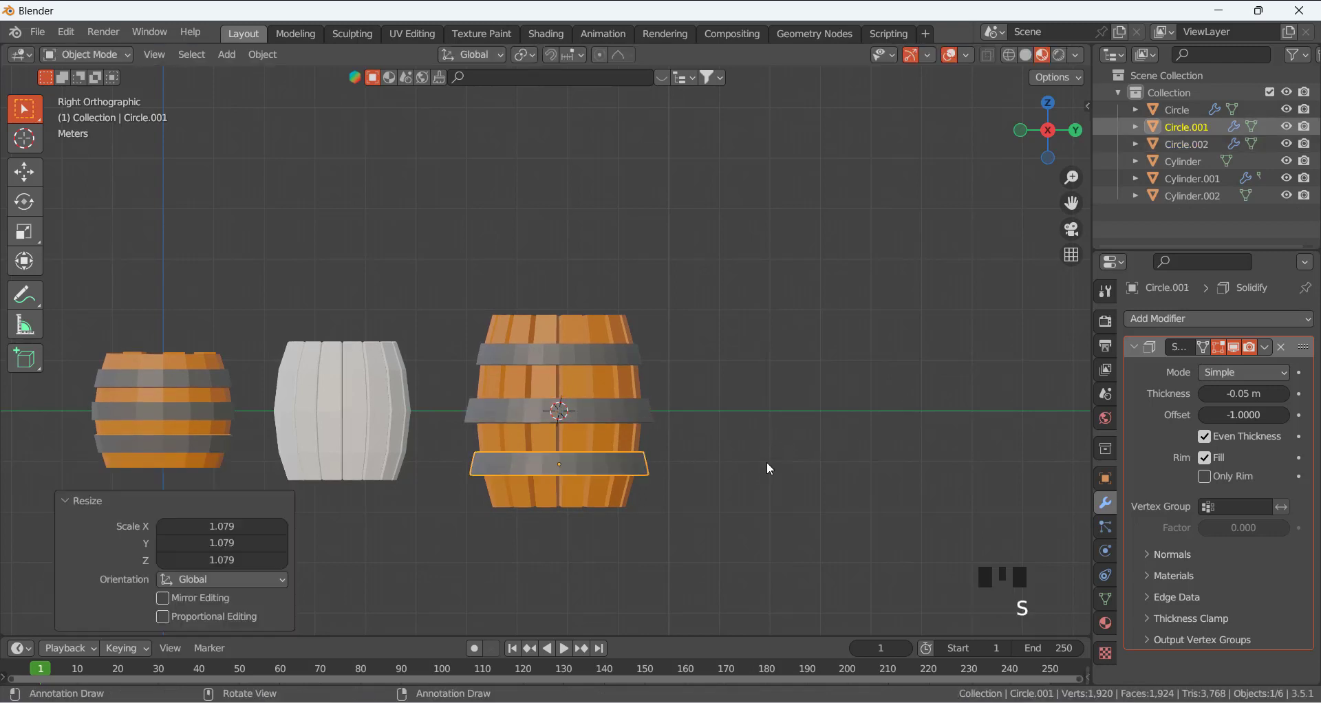
pyautogui.scroll(4, 649, 436)
pyautogui.click(669, 484)
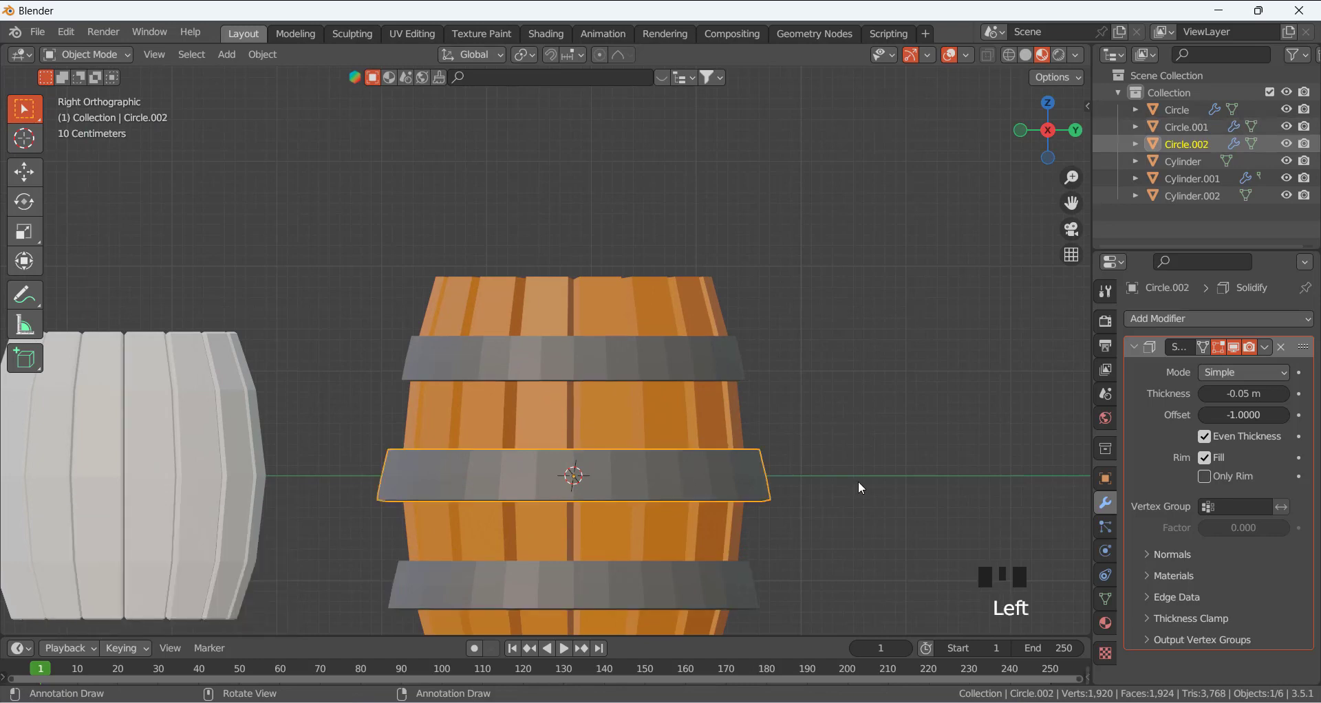
pyautogui.press('s')
pyautogui.click(844, 482)
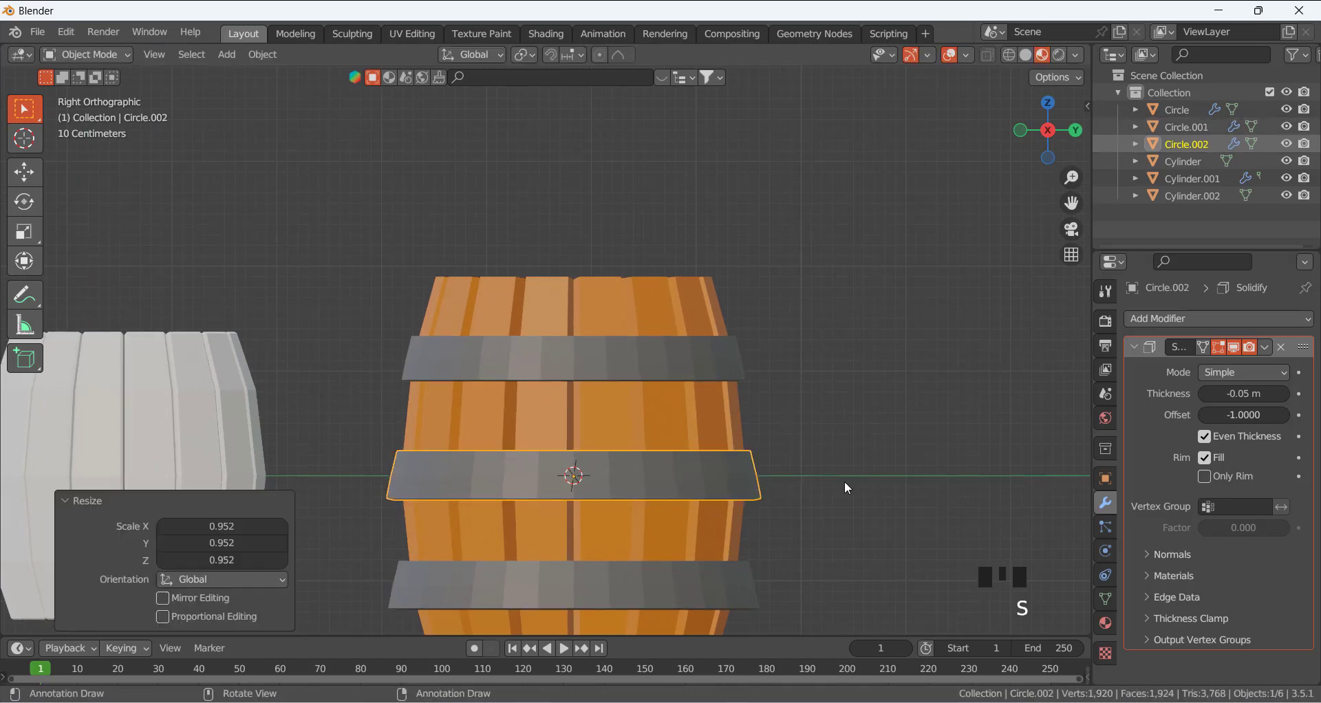
# Scale the central edge loop of the middle band by 0.959 in wireframe view
pyautogui.press('Tab')
pyautogui.scroll(2, 440, 459)
pyautogui.hotkey('shift', 'z')
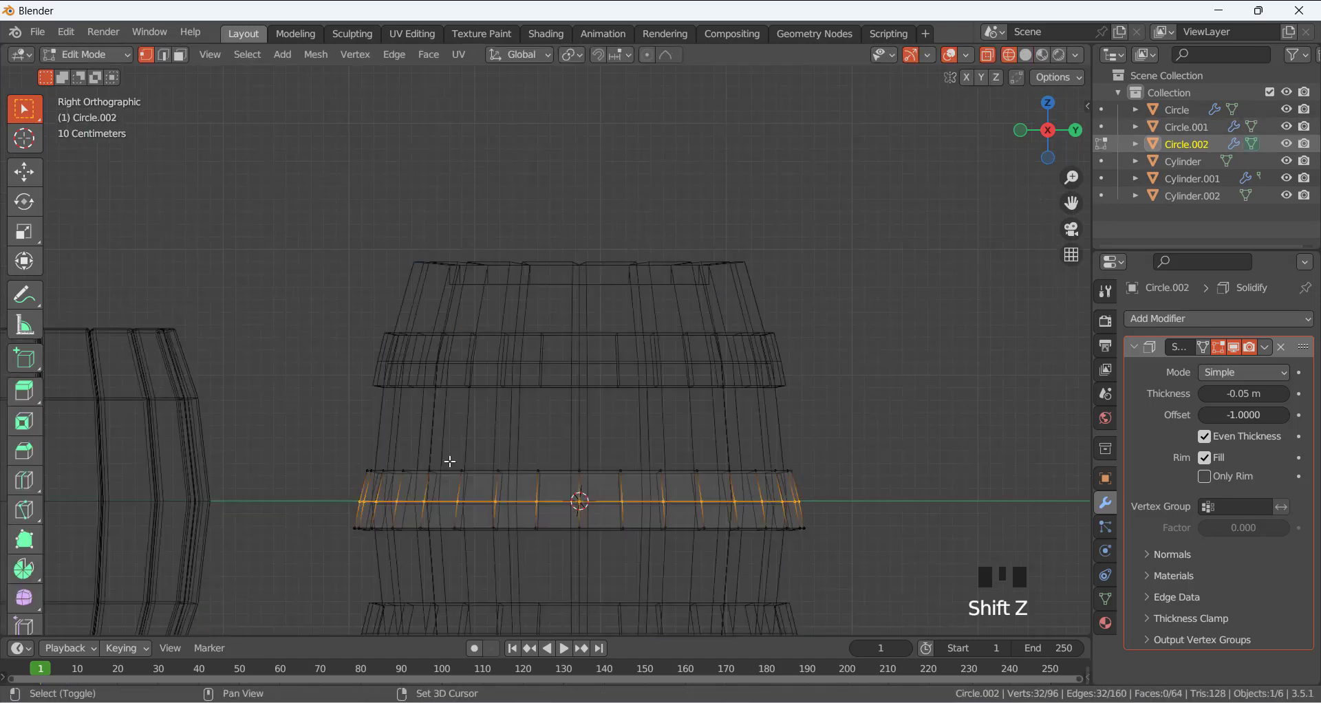
pyautogui.moveTo(284, 422); pyautogui.dragTo(863, 491)
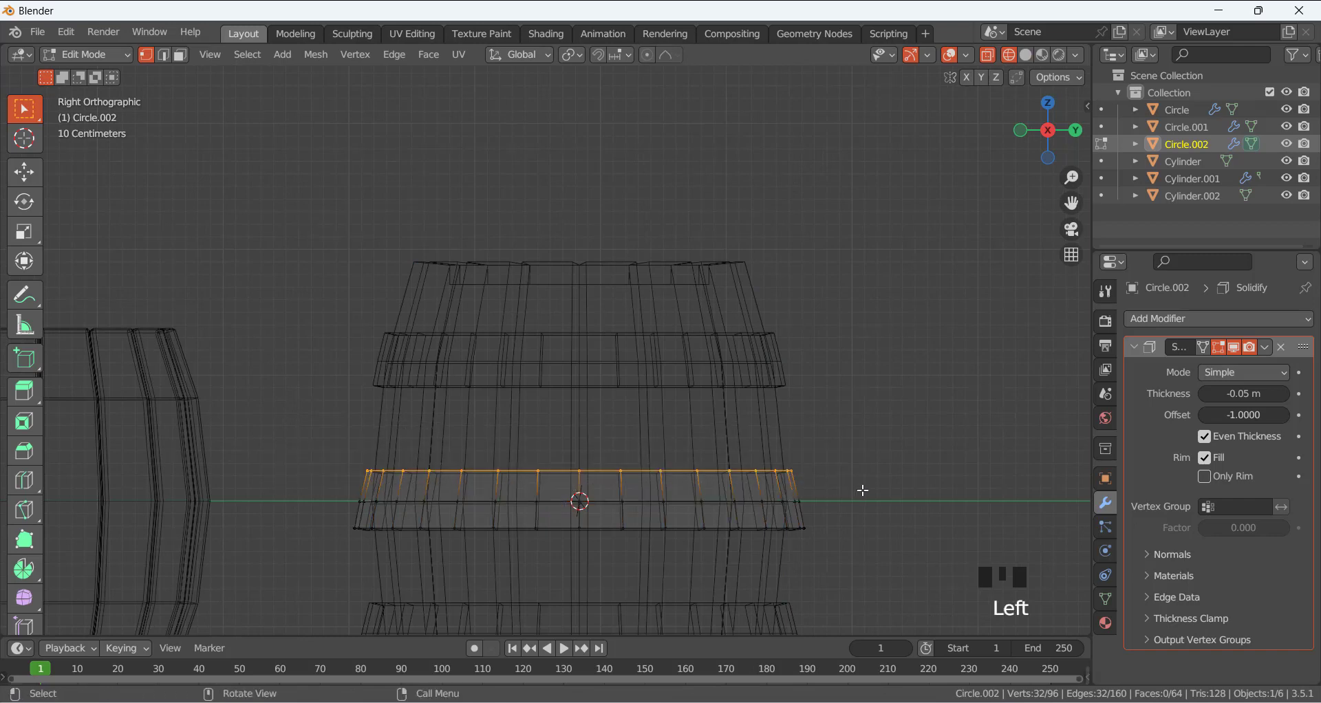
pyautogui.scroll(2, 868, 513)
pyautogui.scroll(-2, 835, 525)
pyautogui.keyDown('shift'); pyautogui.moveTo(835, 525); pyautogui.dragTo(803, 382, button='middle'); pyautogui.keyUp('shift')
pyautogui.scroll(2, 353, 408)
pyautogui.moveTo(244, 383); pyautogui.dragTo(953, 426)
pyautogui.press('s')
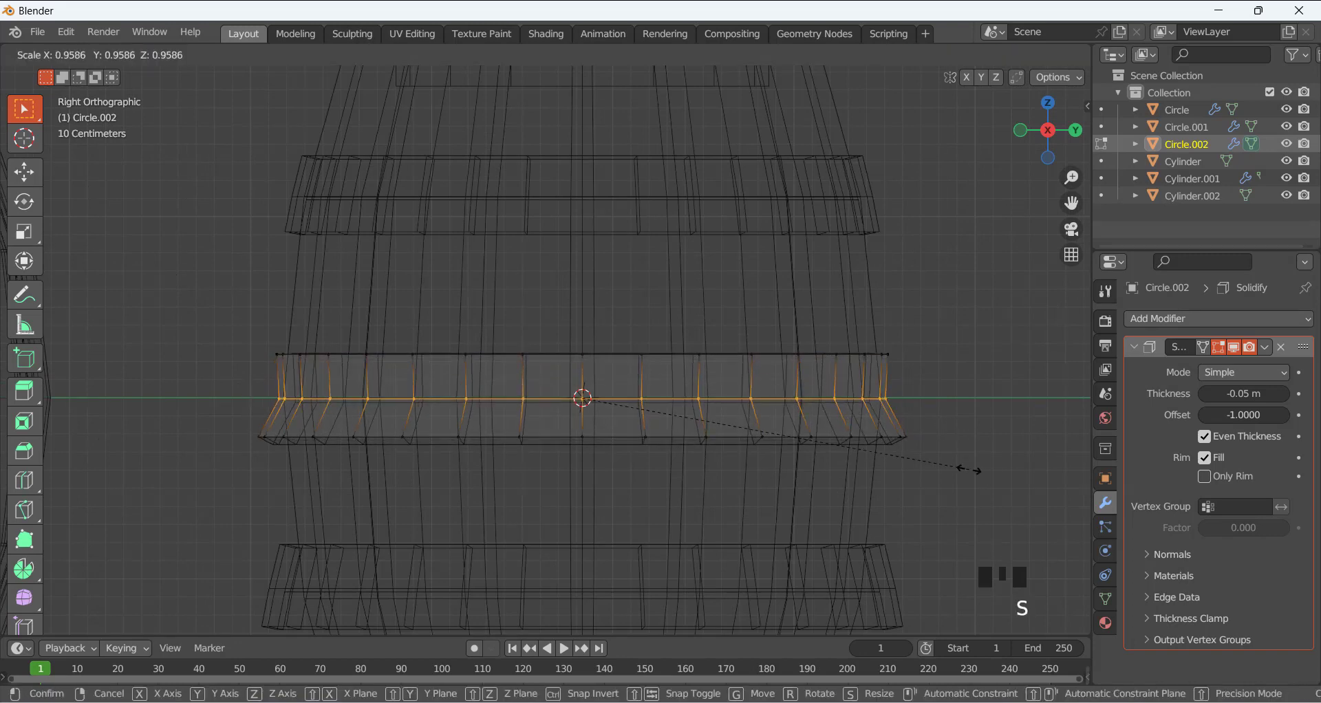
pyautogui.click(969, 470)
# Scale the middle band's bottom edge loop by 0.920 and its top edge loop slightly inward to follow the barrel's curve
pyautogui.moveTo(227, 419); pyautogui.dragTo(1017, 481)
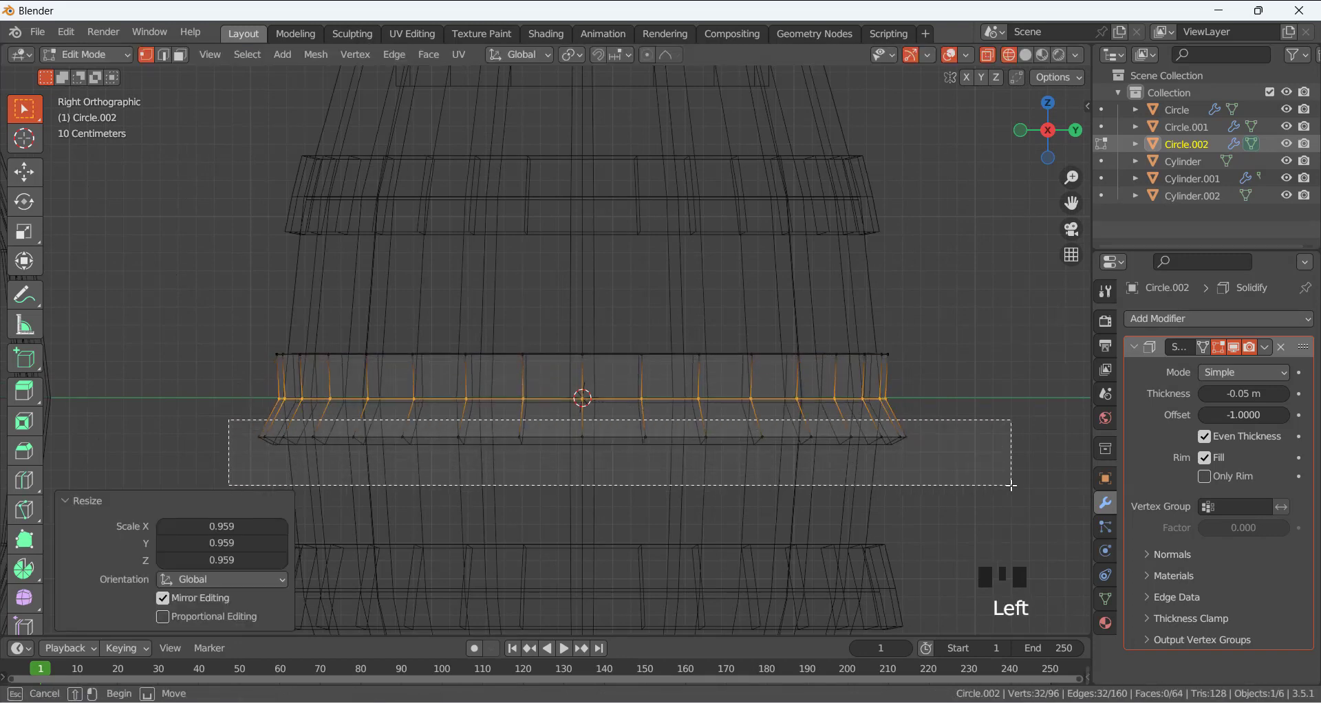
pyautogui.press('s')
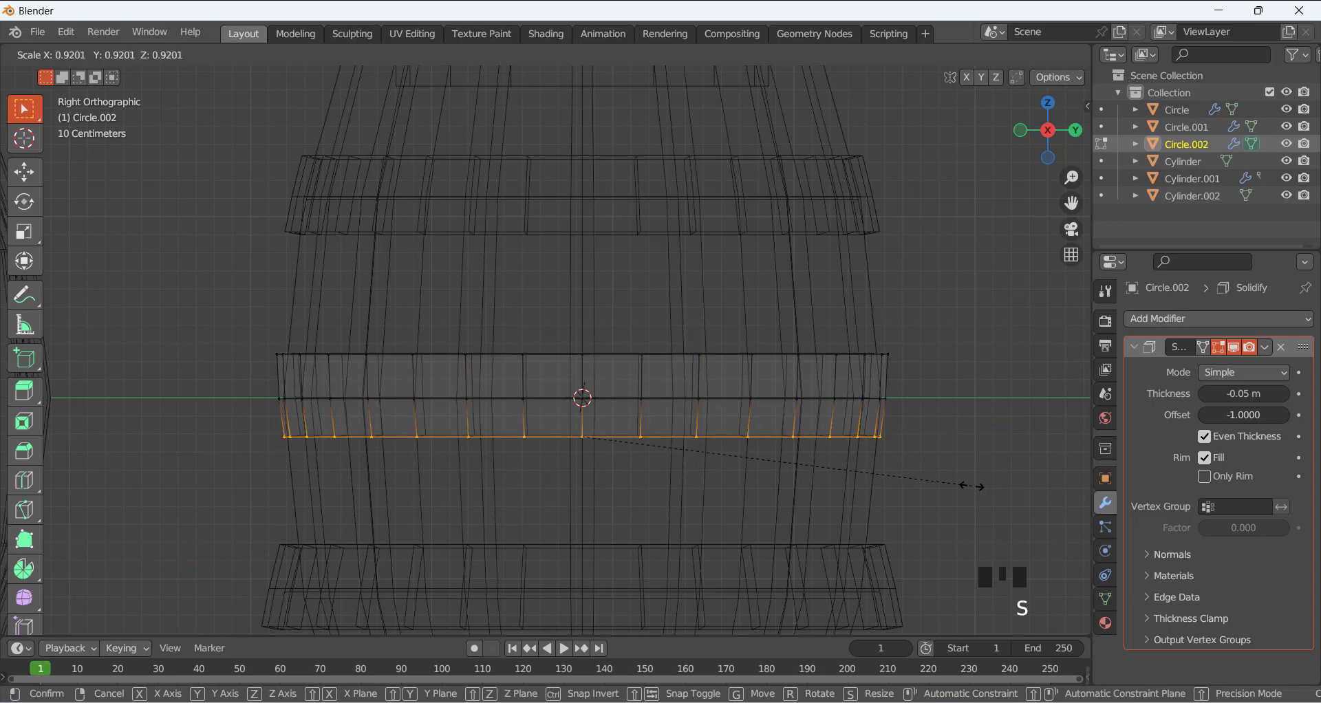
pyautogui.click(971, 486)
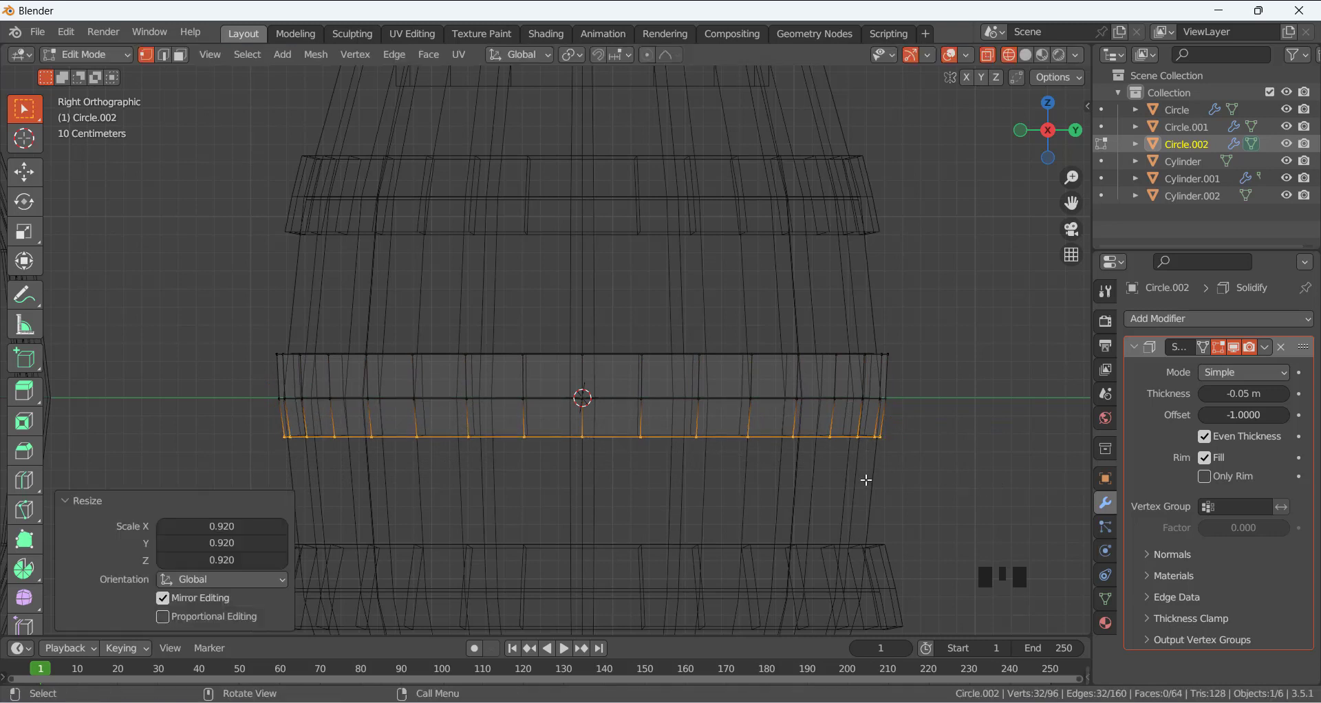
pyautogui.moveTo(210, 286); pyautogui.dragTo(979, 389)
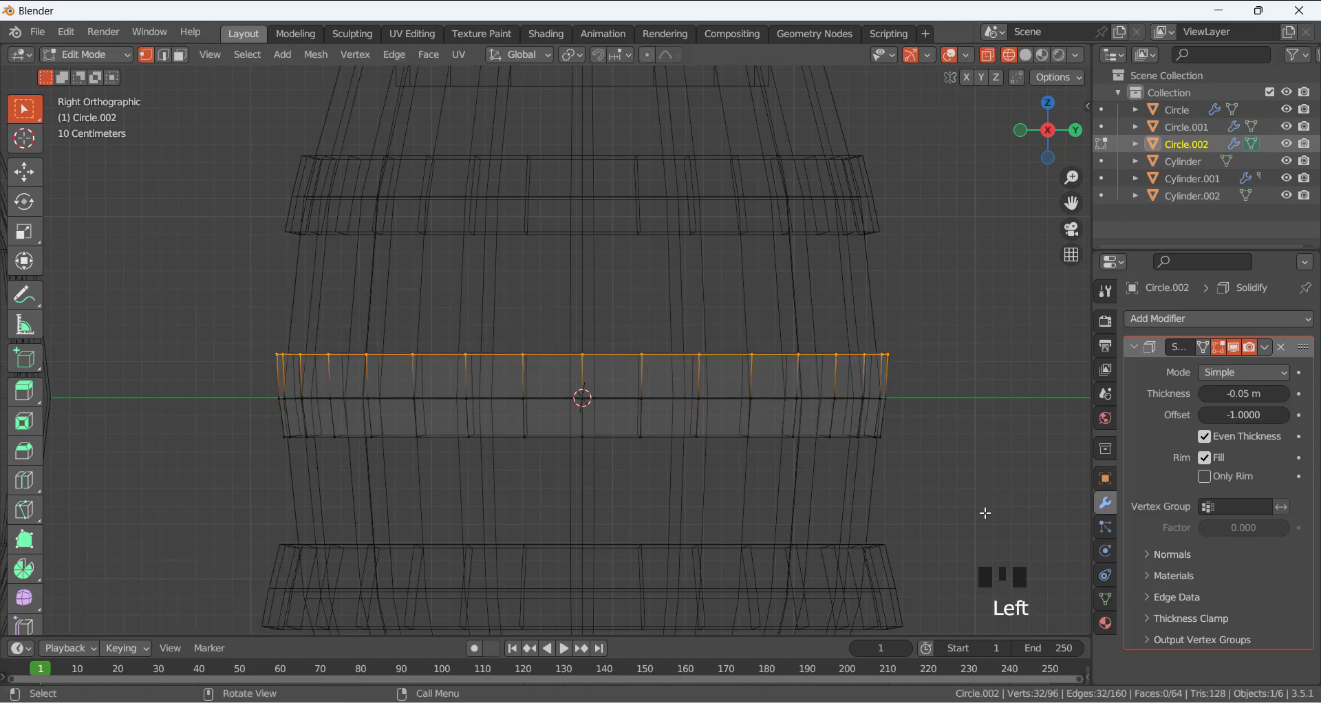
pyautogui.press('s')
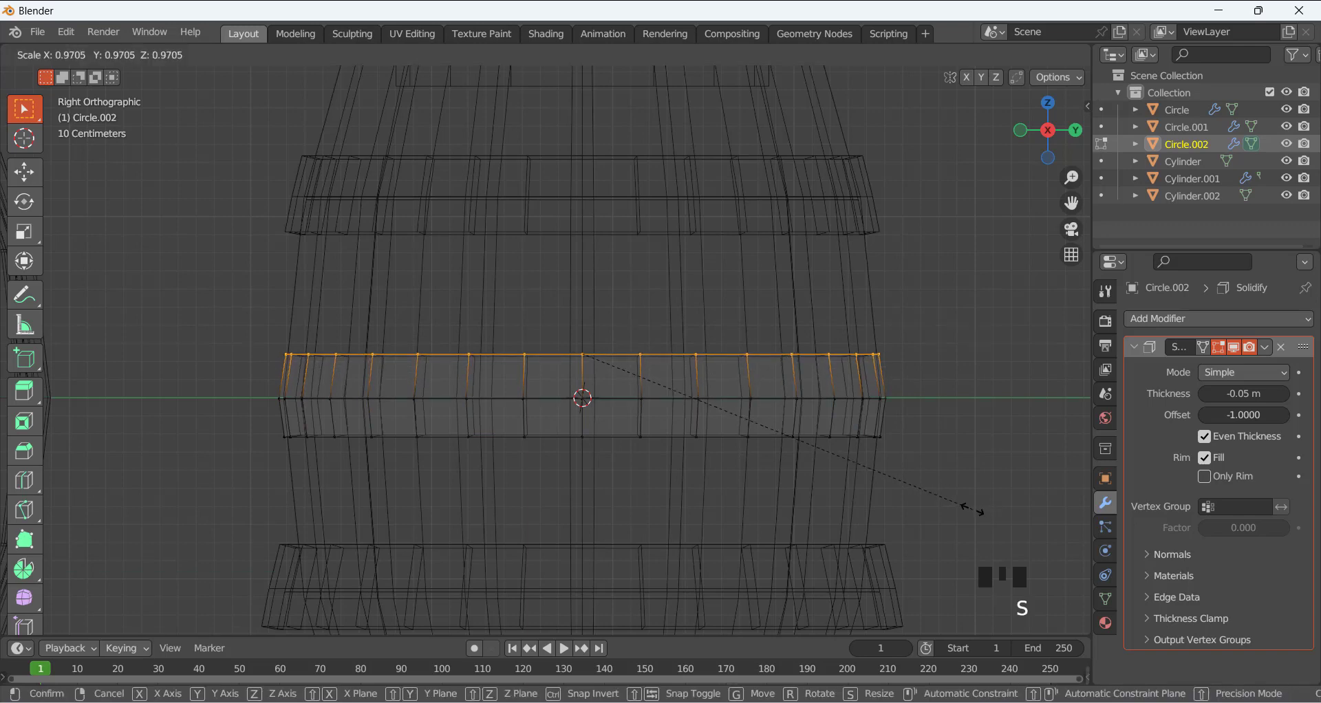
pyautogui.click(928, 478)
pyautogui.scroll(-3, 918, 475)
pyautogui.press('Tab')
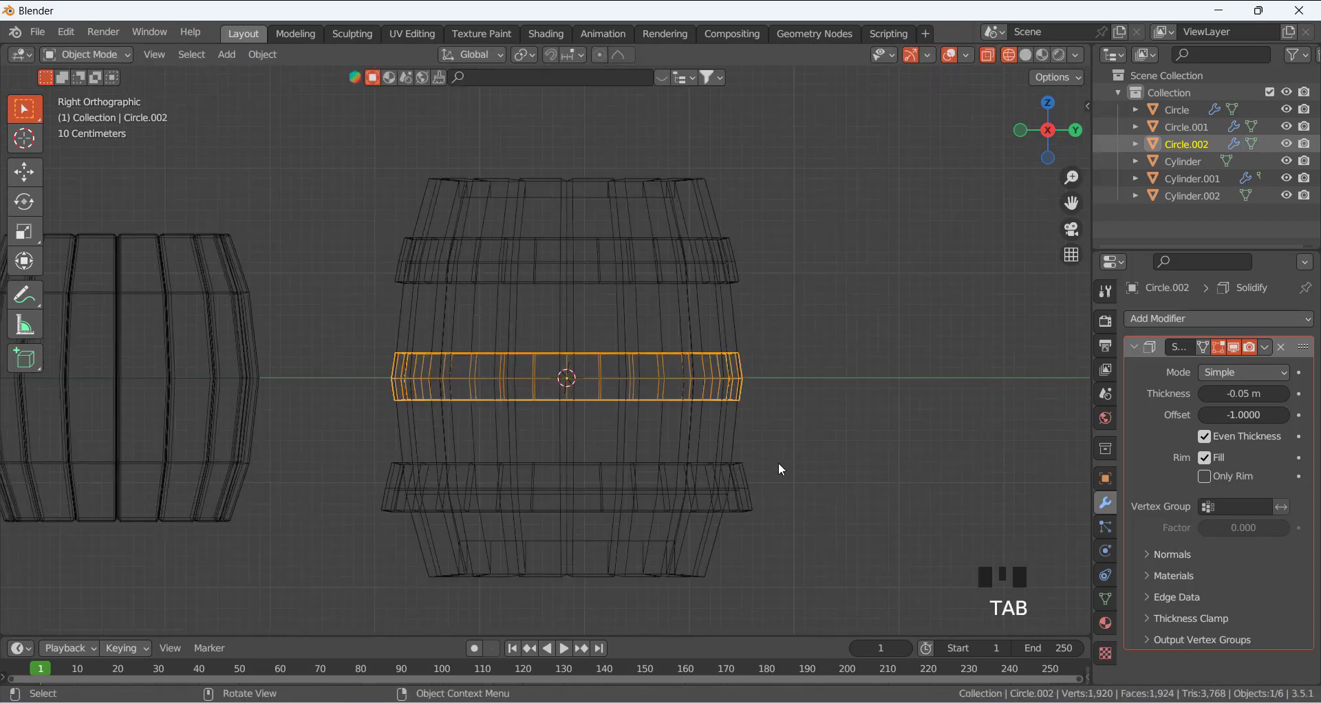
# Scale the central edge loop of the lower band by 0.905
pyautogui.click(735, 495)
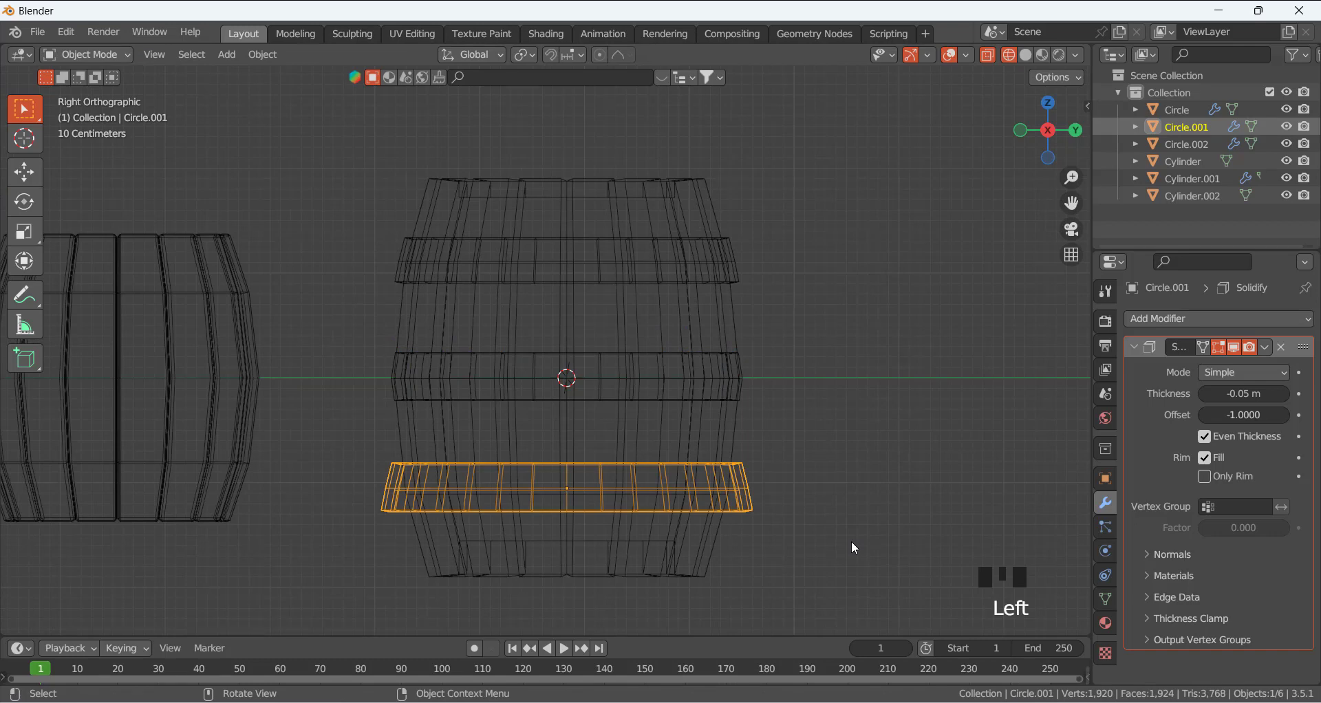
pyautogui.press('Tab')
pyautogui.scroll(3, 550, 501)
pyautogui.keyDown('shift'); pyautogui.moveTo(617, 507); pyautogui.dragTo(651, 301, button='middle'); pyautogui.keyUp('shift')
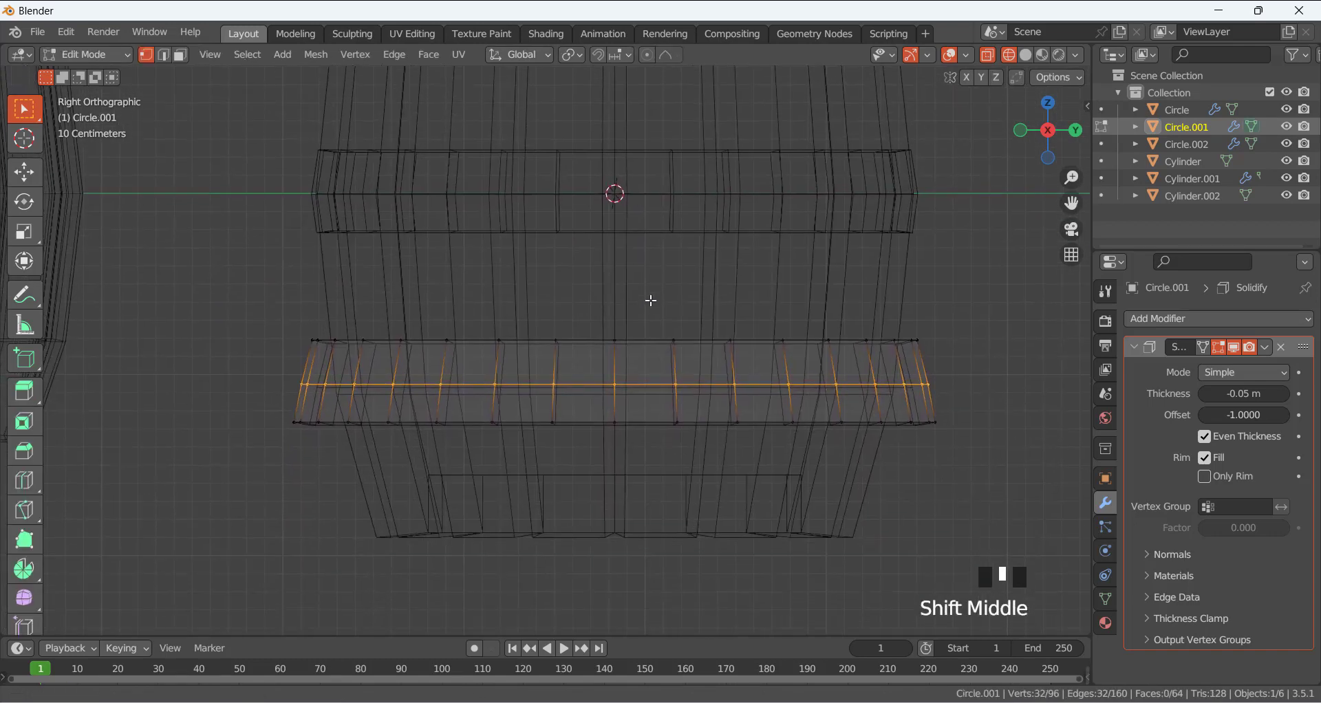
pyautogui.press('s')
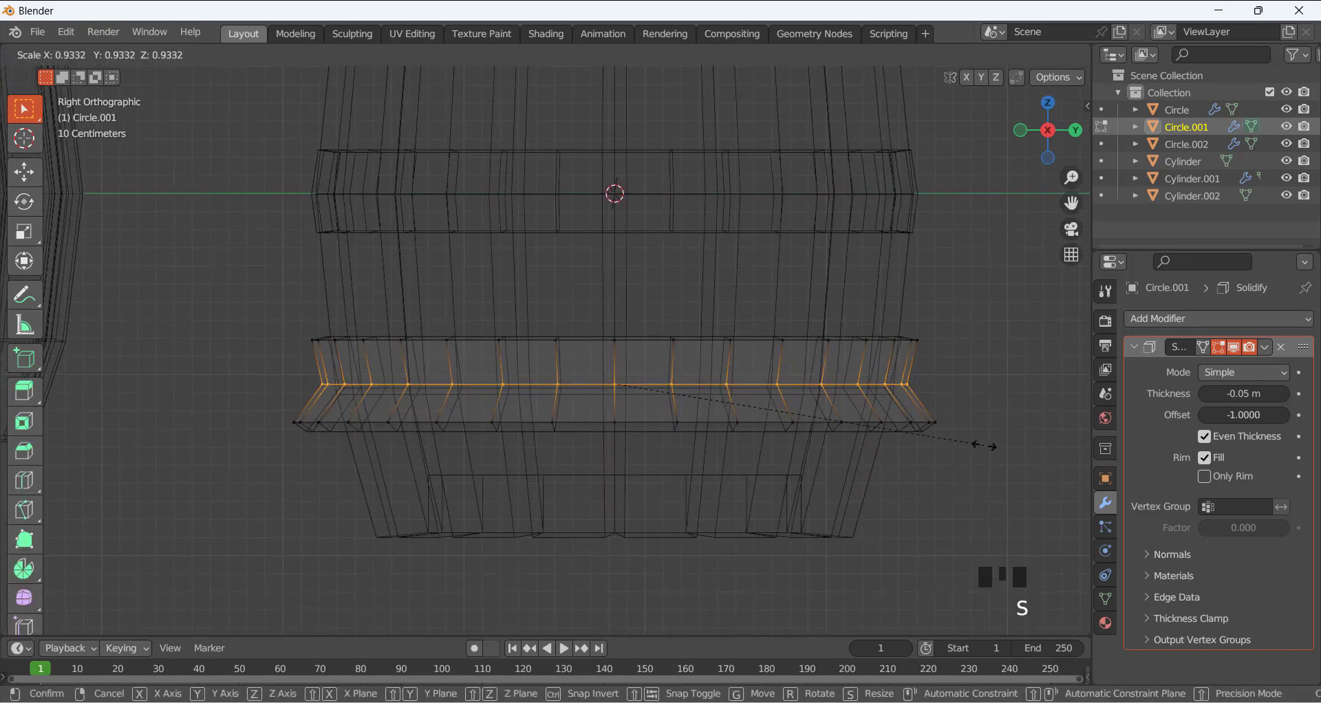
pyautogui.click(975, 444)
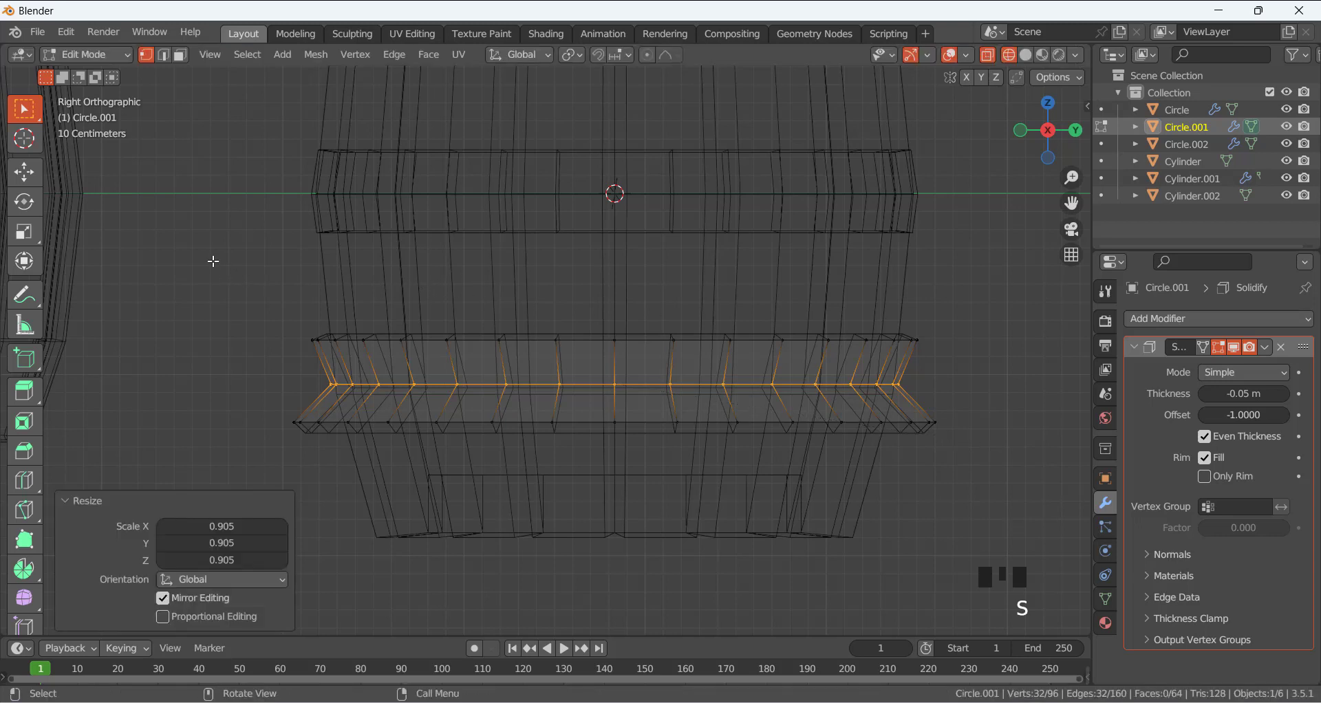
# Move the lower band's entire mesh about 0.042 m down along Z
pyautogui.press('a')
pyautogui.press('g')
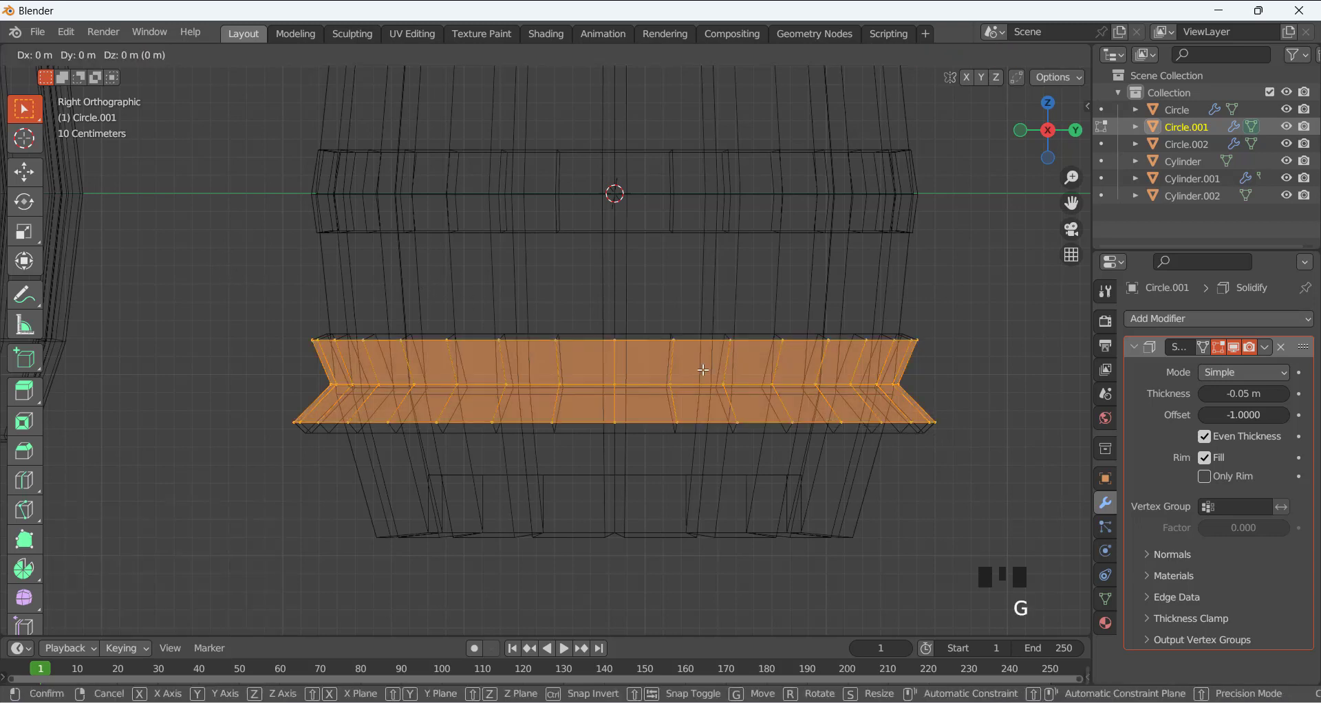
pyautogui.press('z')
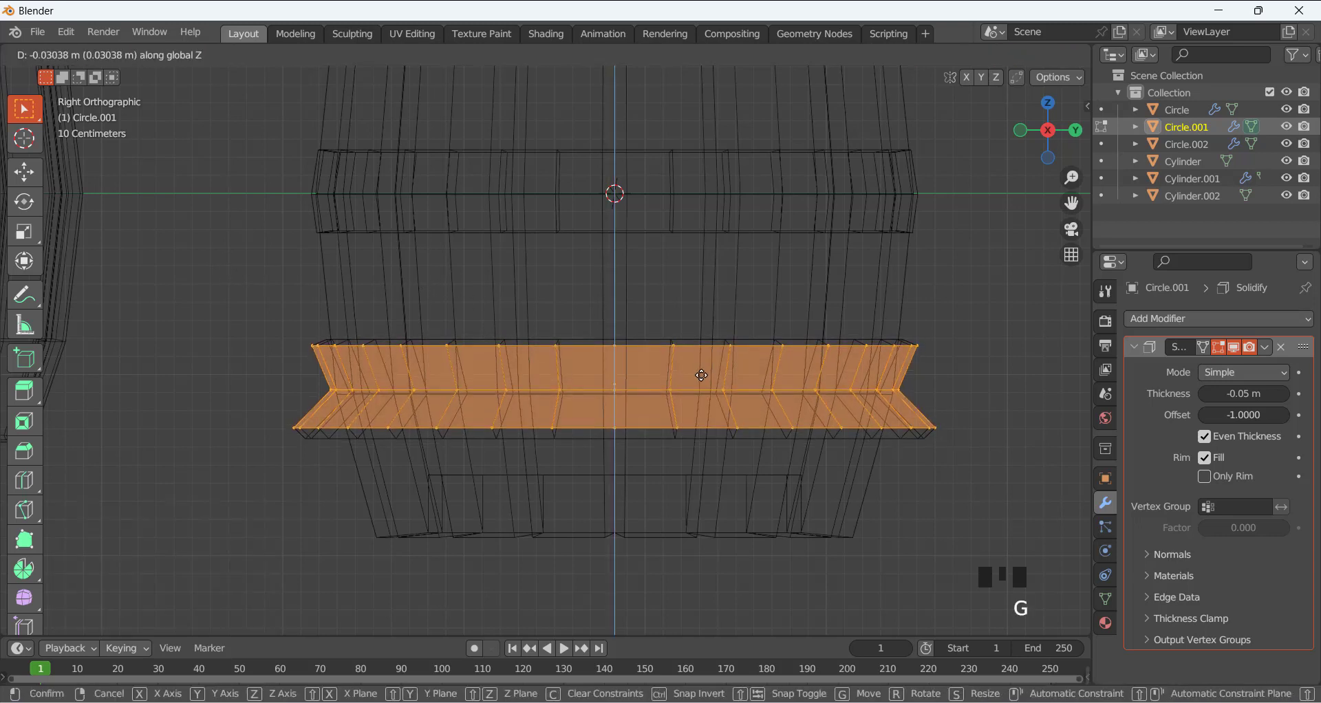
pyautogui.click(702, 377)
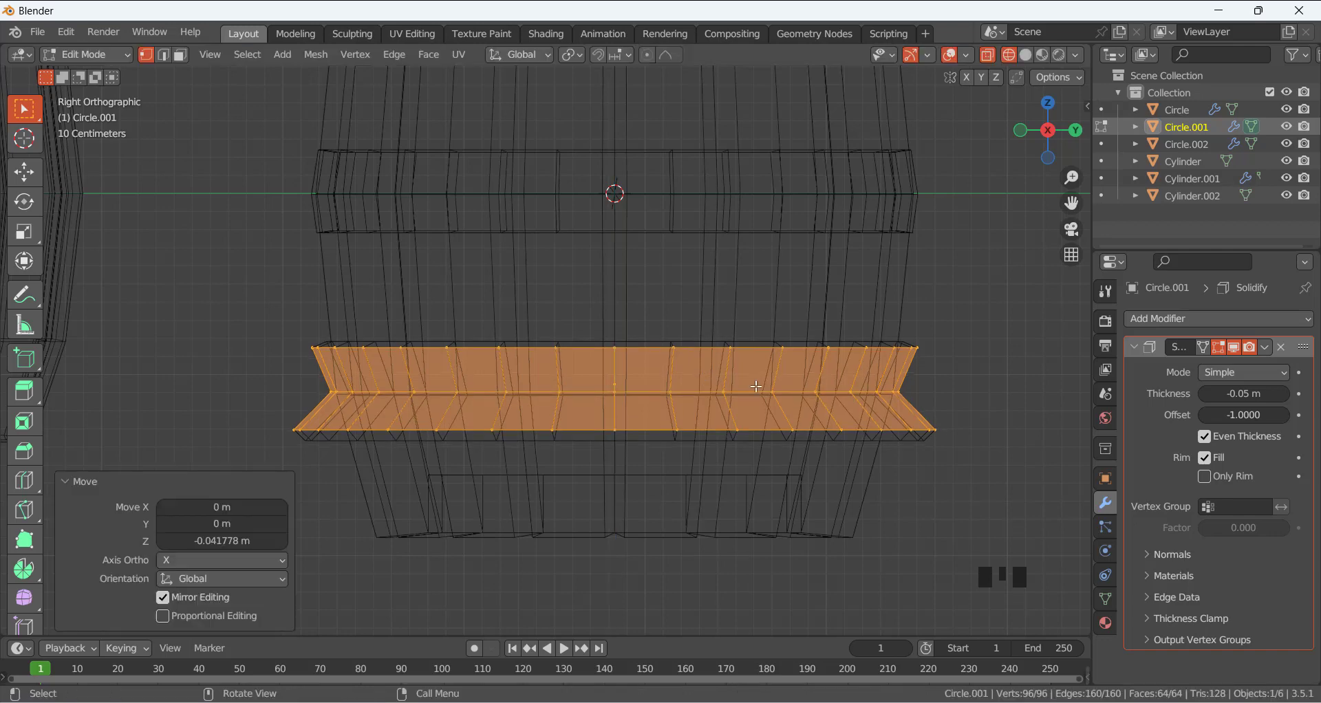
pyautogui.press('Tab')
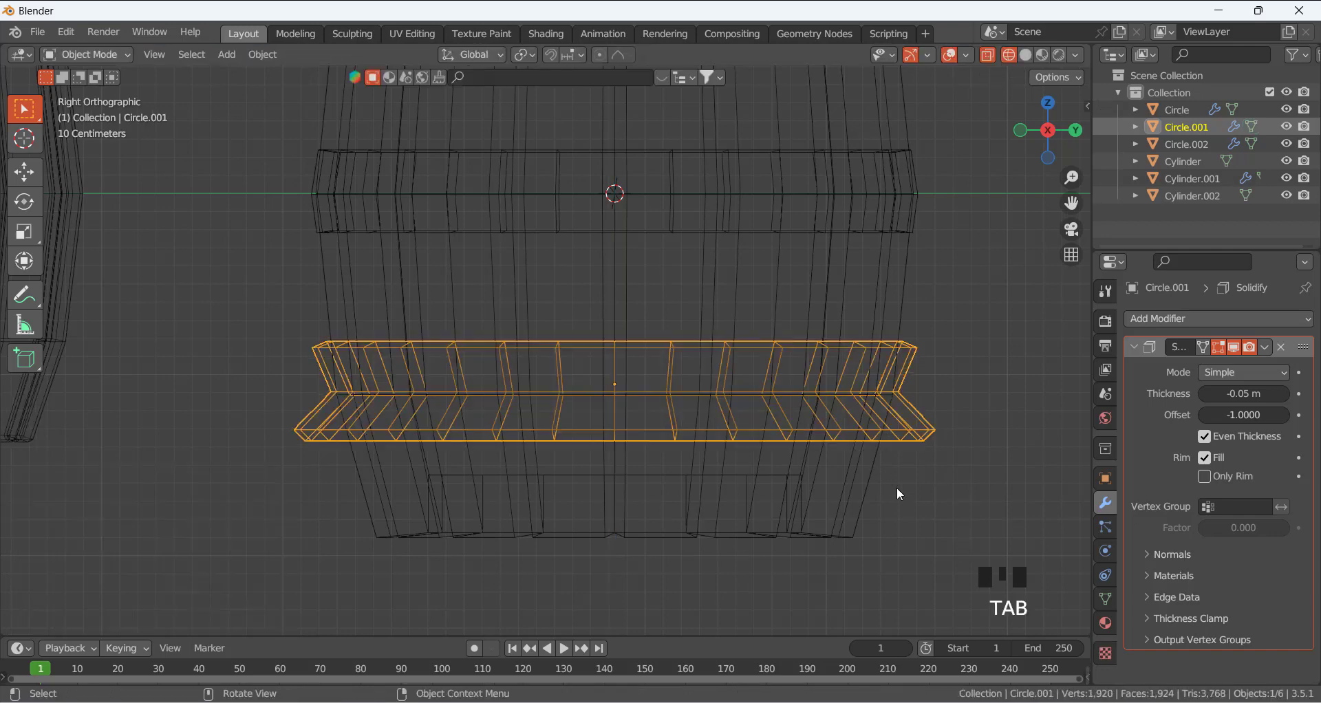
# Scale the lower band's top edge loop by 0.940 and move it about 0.091 m down along Z
pyautogui.press('Tab')
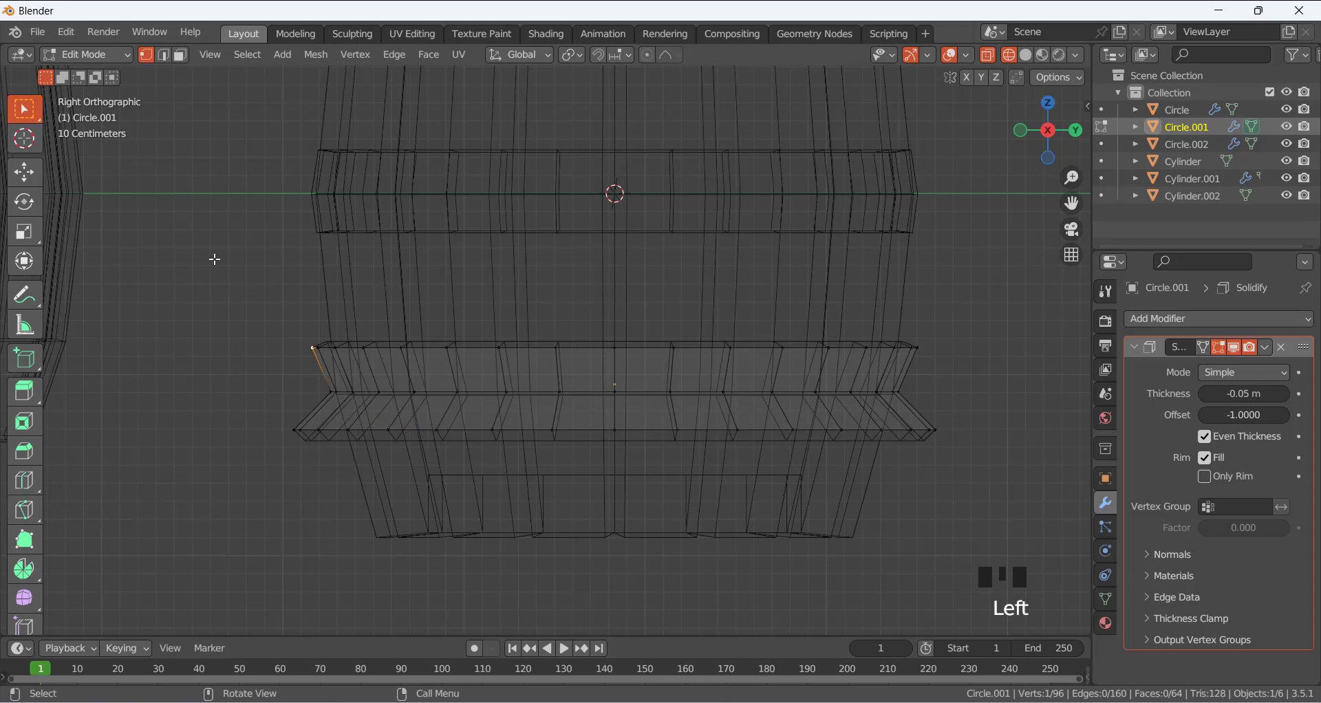
pyautogui.moveTo(211, 268); pyautogui.dragTo(1059, 368)
pyautogui.press('s')
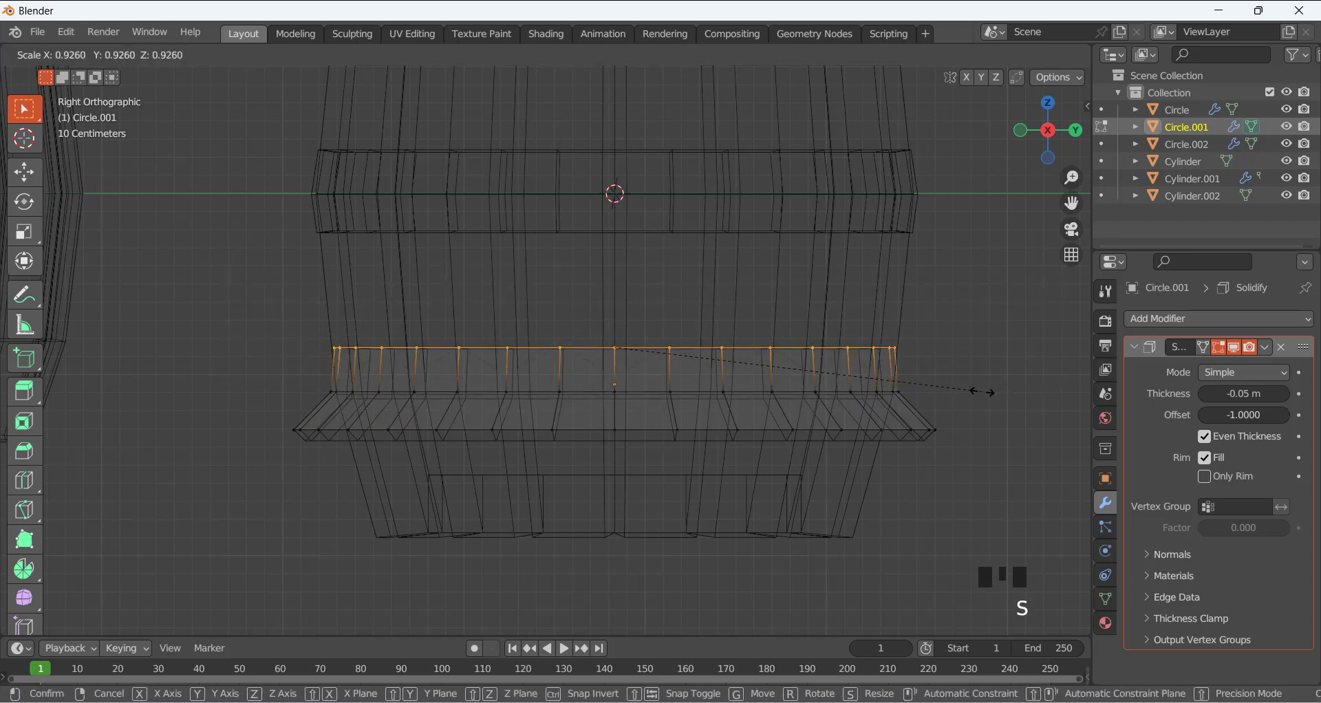
pyautogui.click(971, 369)
pyautogui.press('g')
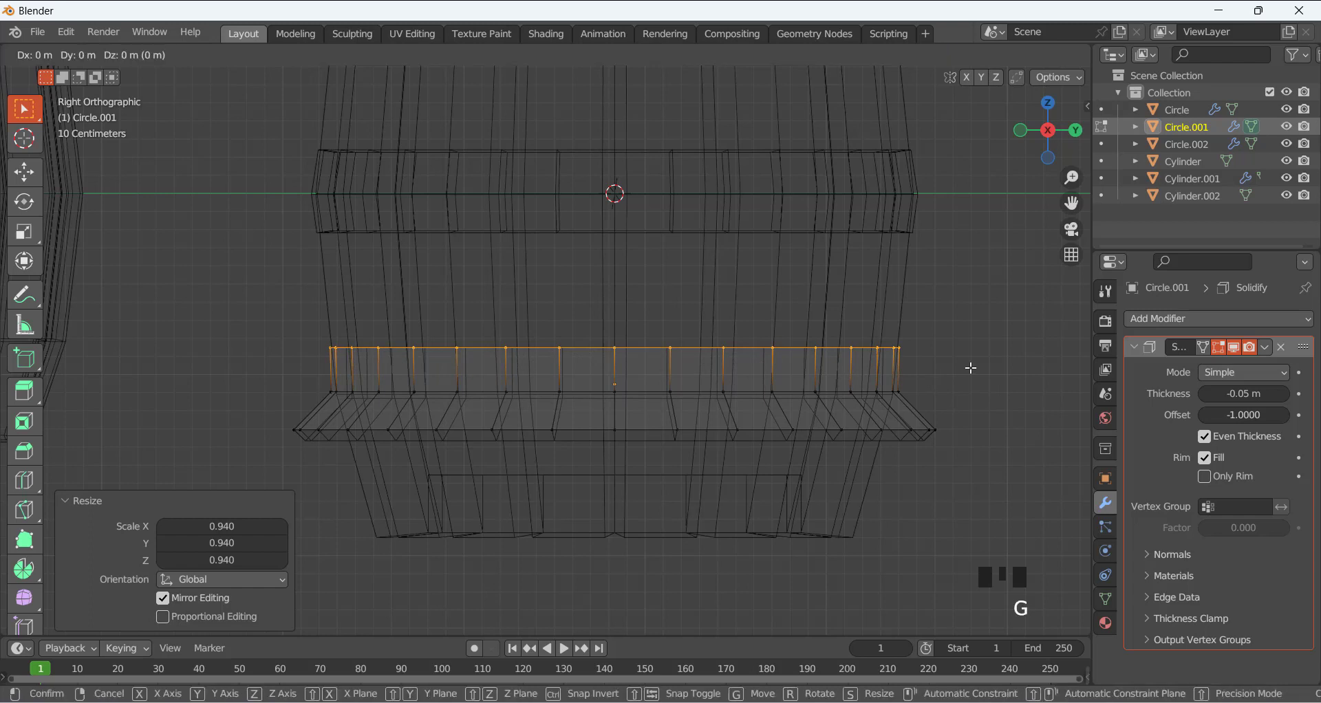
pyautogui.click(971, 385)
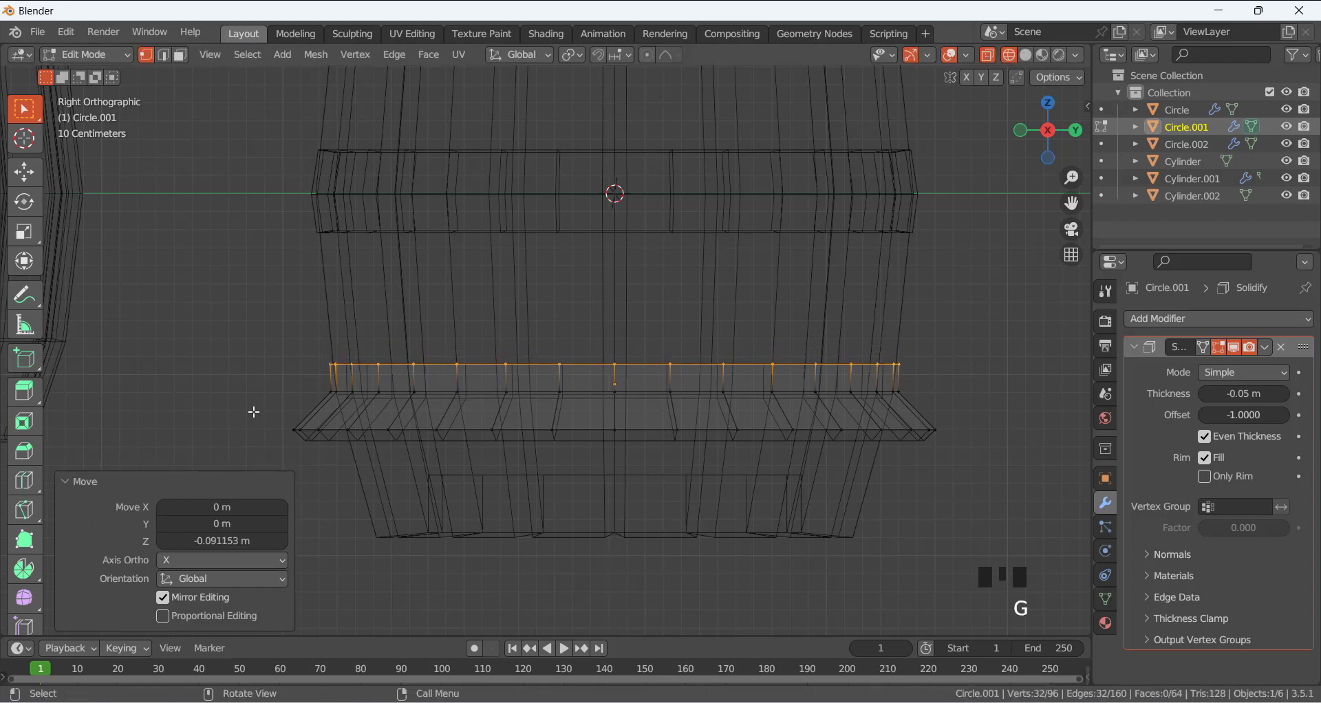
# Scale the lower band's bottom edge loop by 0.847 and move it about 0.049 m up along Z
pyautogui.moveTo(252, 408); pyautogui.dragTo(970, 474)
pyautogui.press('s')
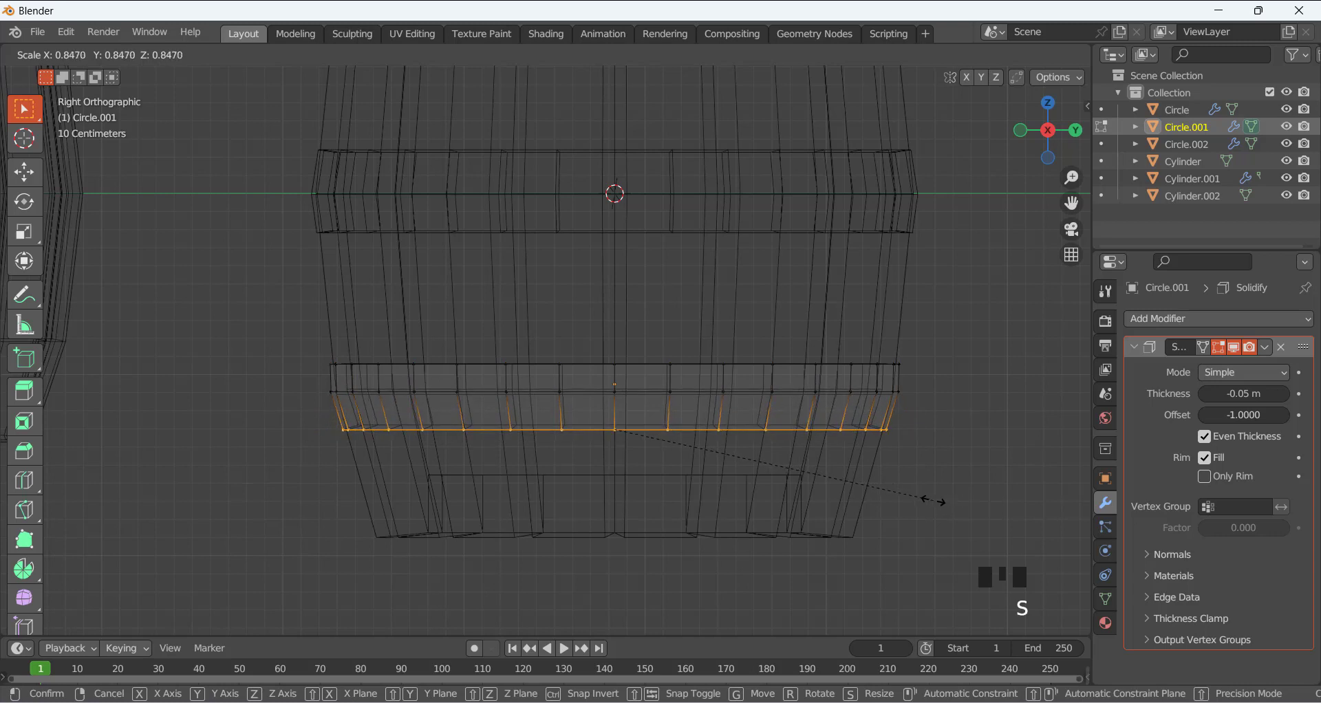
pyautogui.click(965, 496)
pyautogui.press('g')
pyautogui.press('z')
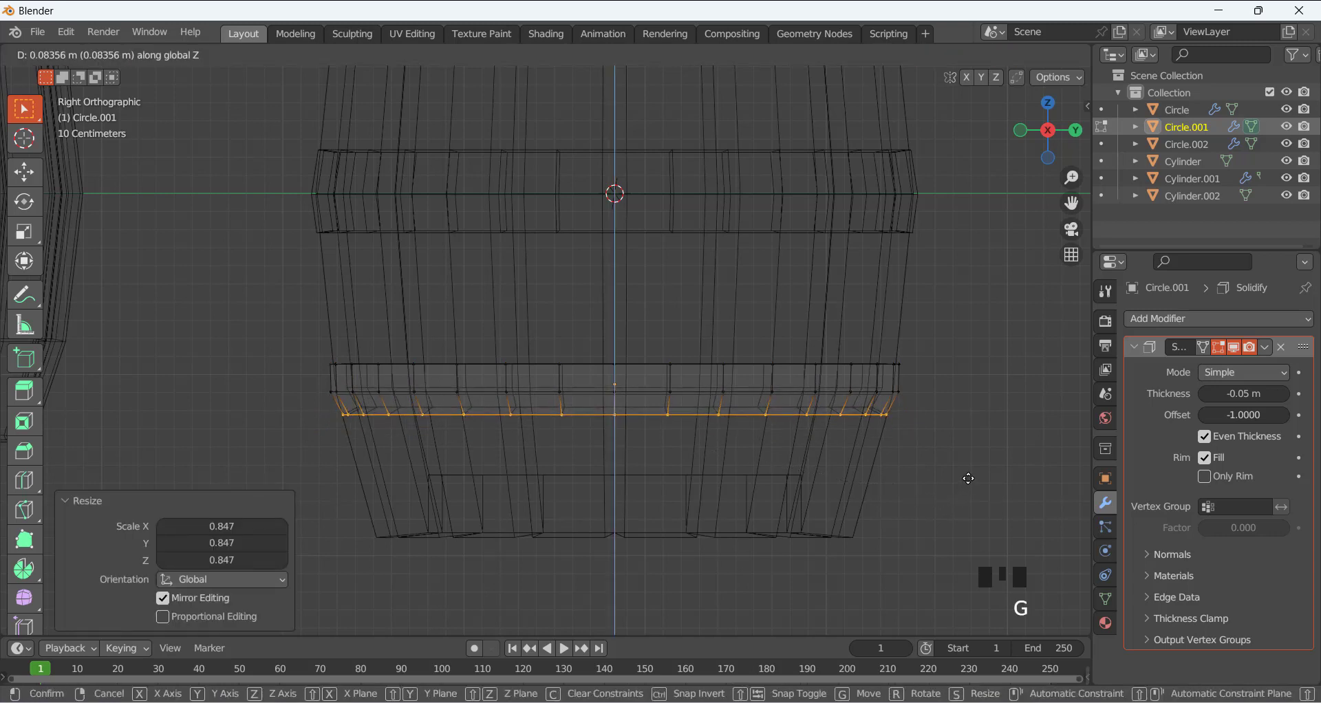
pyautogui.click(970, 485)
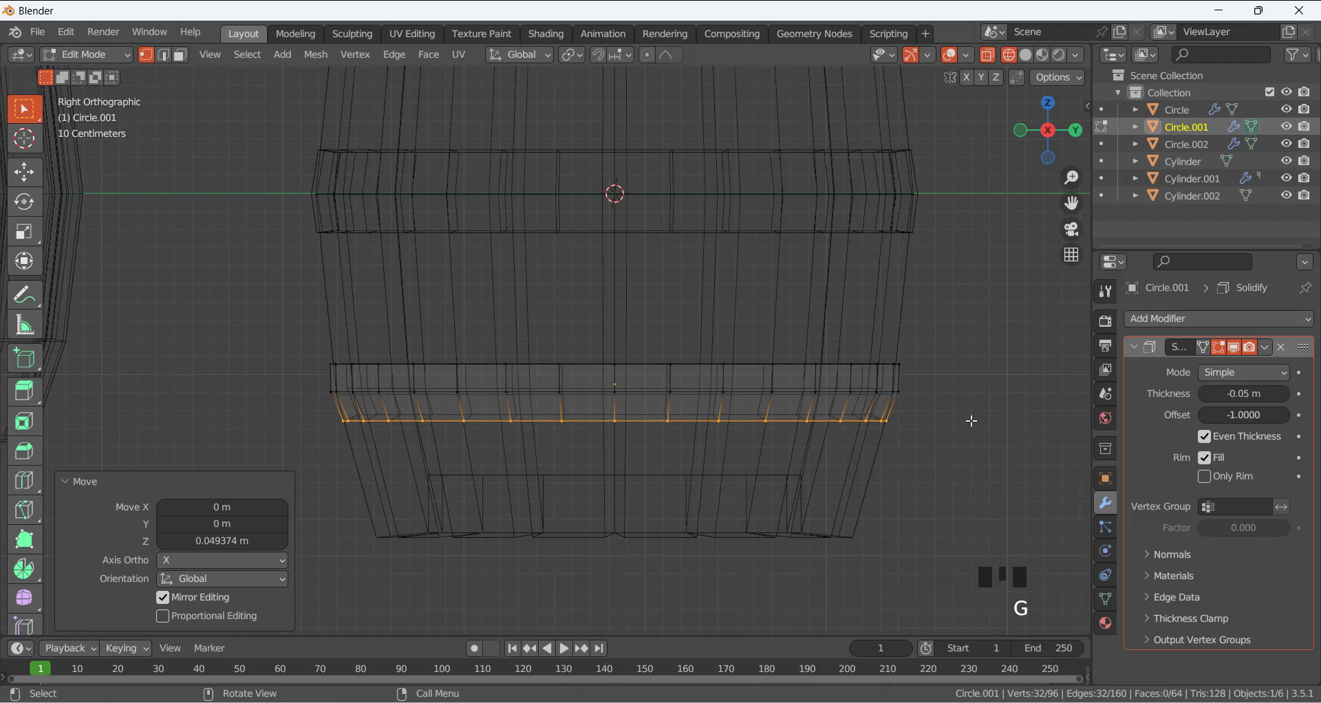
# Scale the lower band's top edge loop by about 0.973 and its central edge loop by about 0.986
pyautogui.moveTo(300, 335); pyautogui.dragTo(947, 375)
pyautogui.press('s')
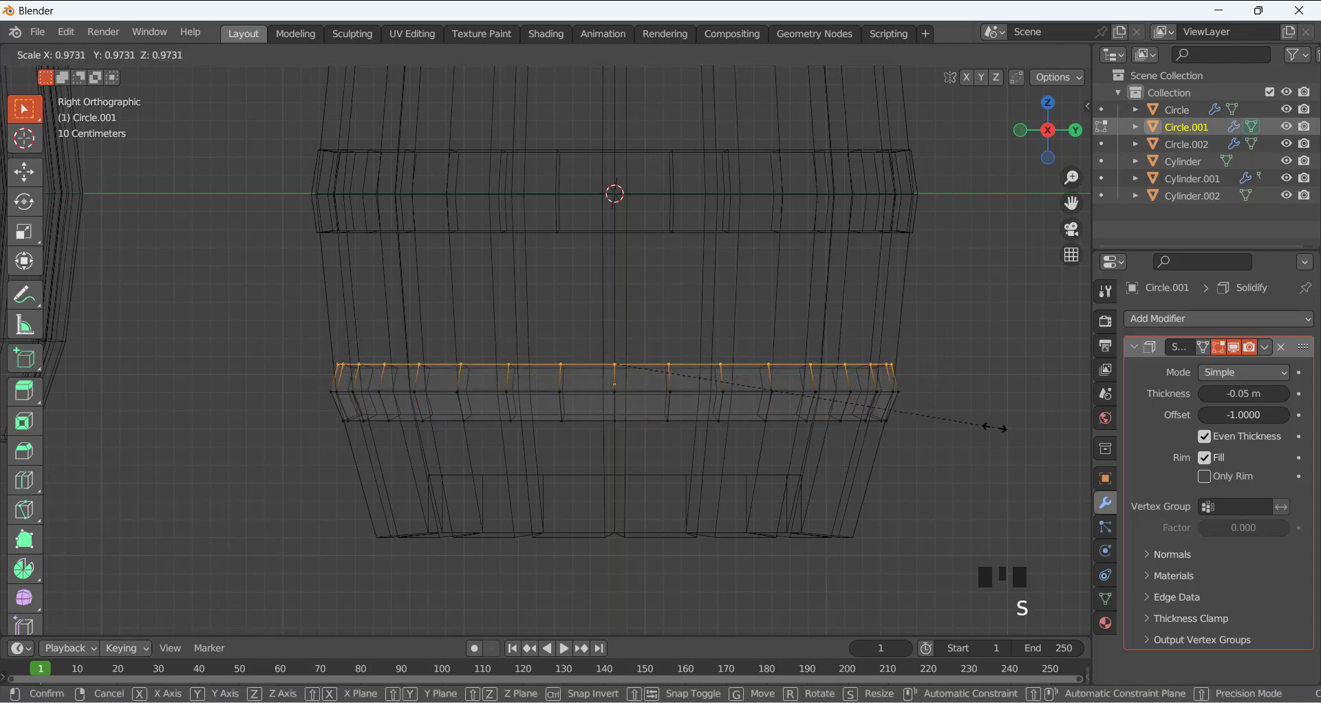
pyautogui.click(999, 427)
pyautogui.click(374, 392)
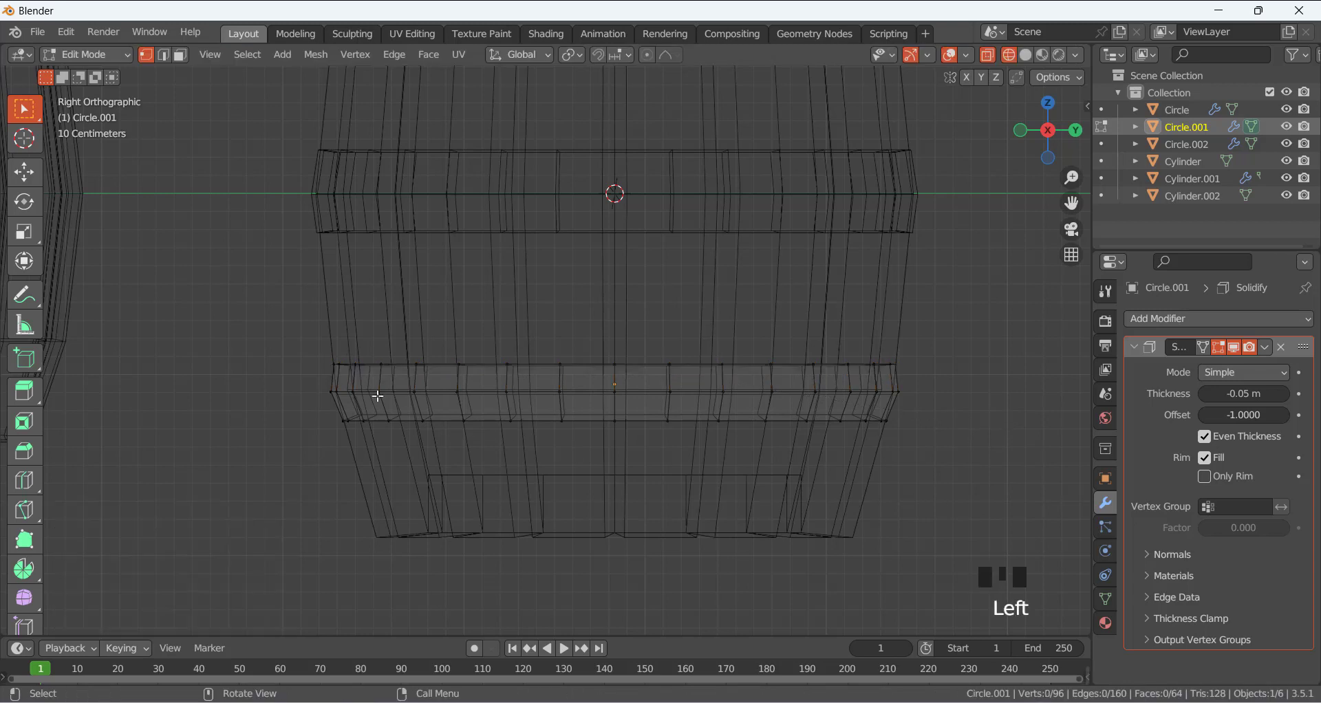
pyautogui.moveTo(300, 374); pyautogui.dragTo(959, 415)
pyautogui.press('s')
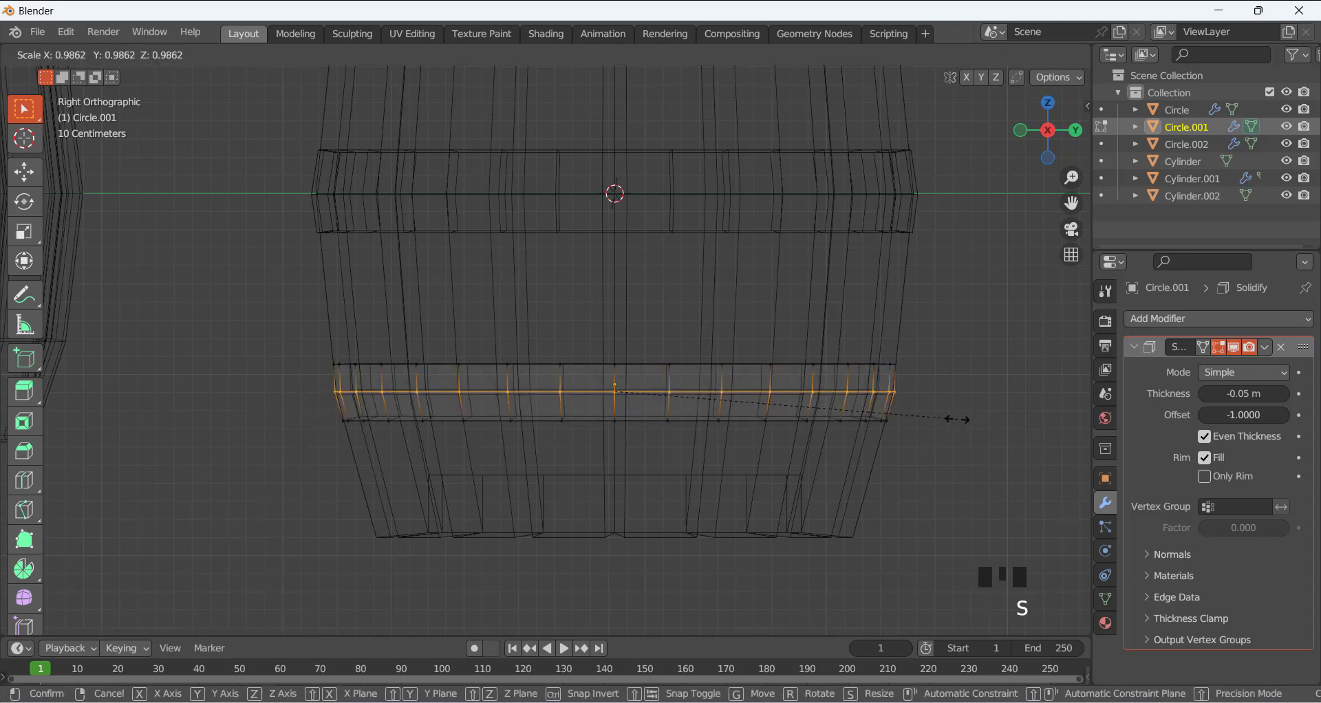
pyautogui.click(952, 416)
pyautogui.moveTo(346, 404); pyautogui.dragTo(944, 481)
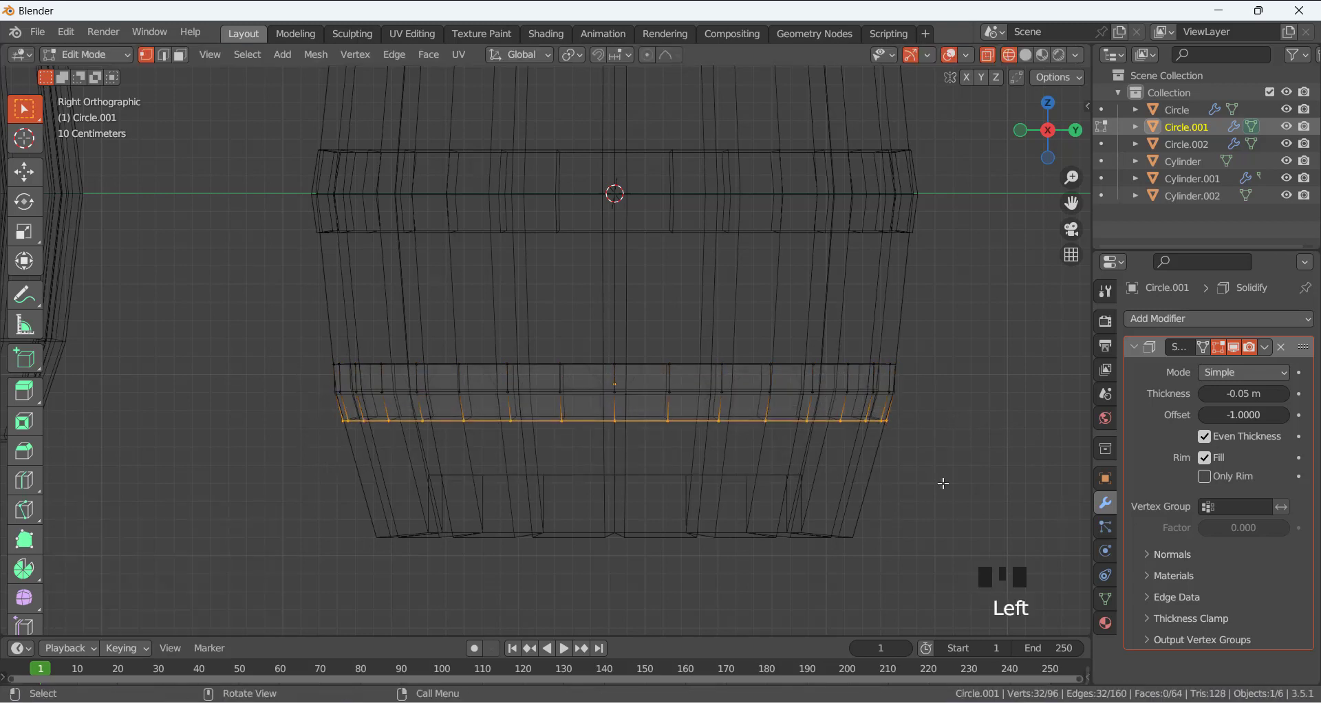
pyautogui.press('s')
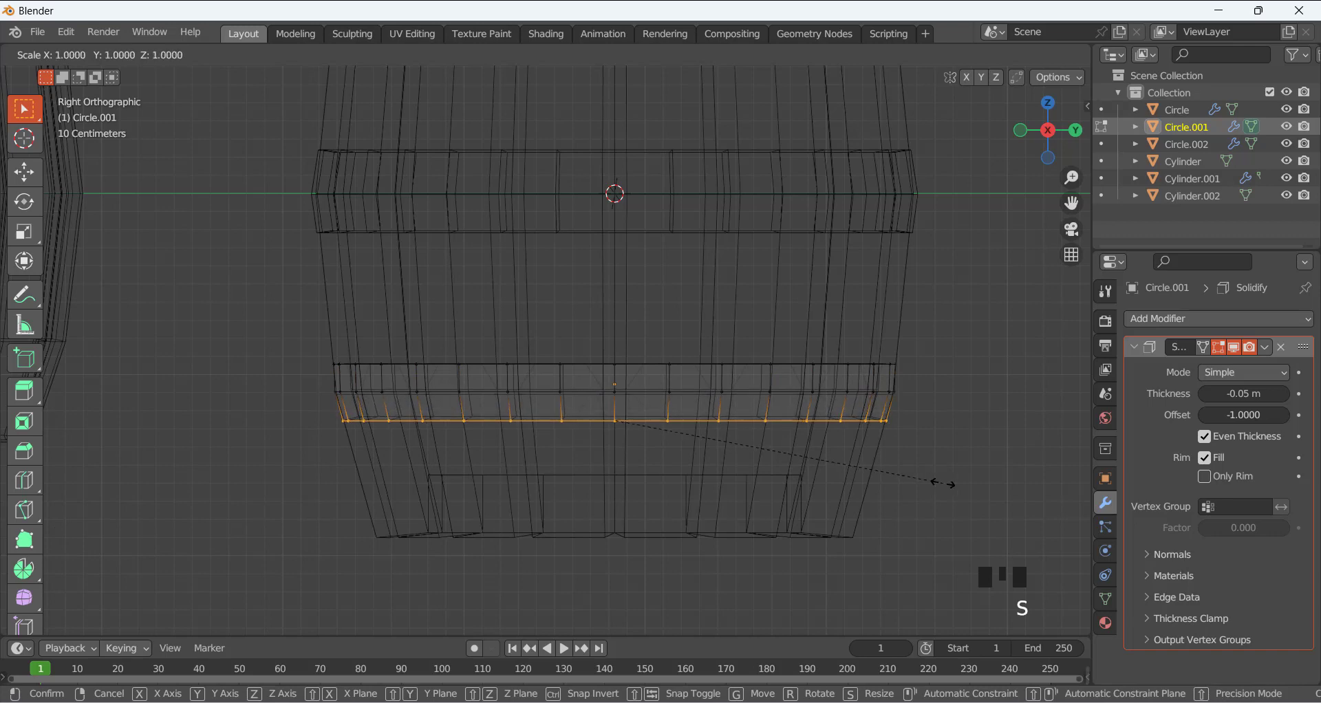
pyautogui.click(942, 484)
# Return to Object Mode and scale the whole lower band by 1.025 so it sits outside the staves
pyautogui.press('Tab')
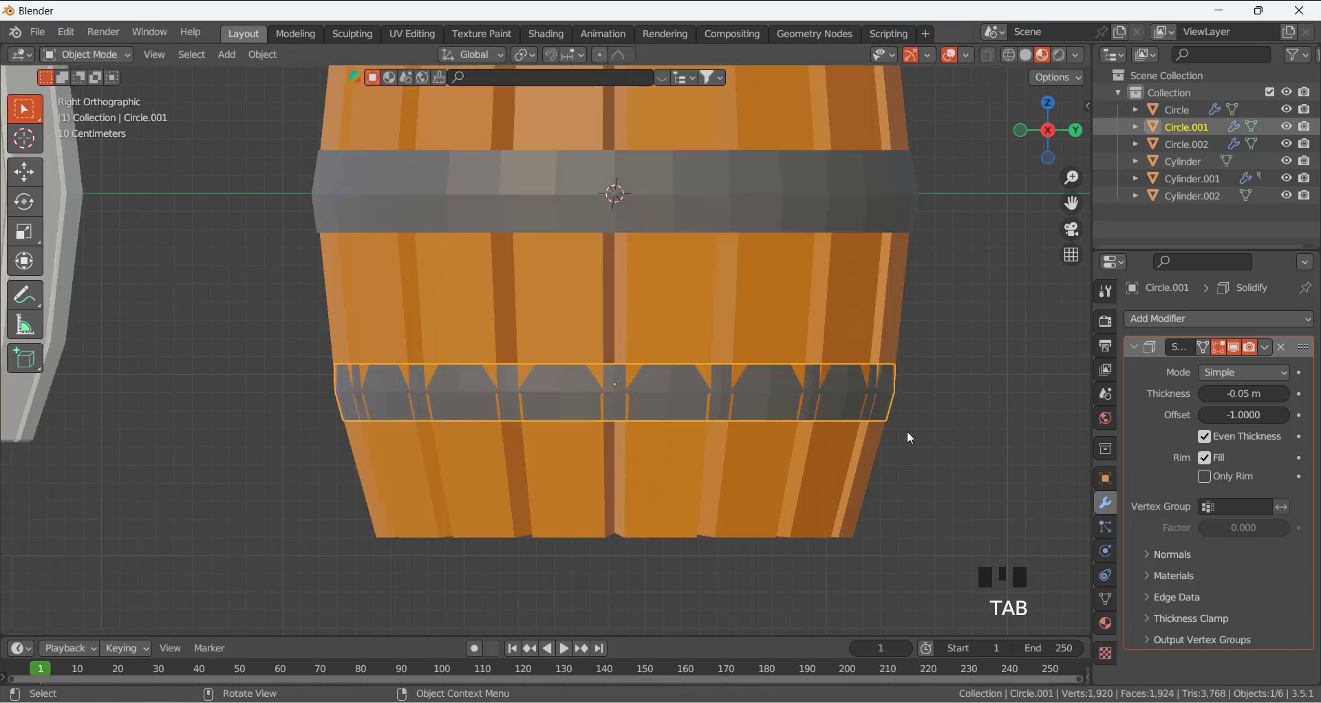
pyautogui.scroll(-2, 867, 428)
pyautogui.press('s')
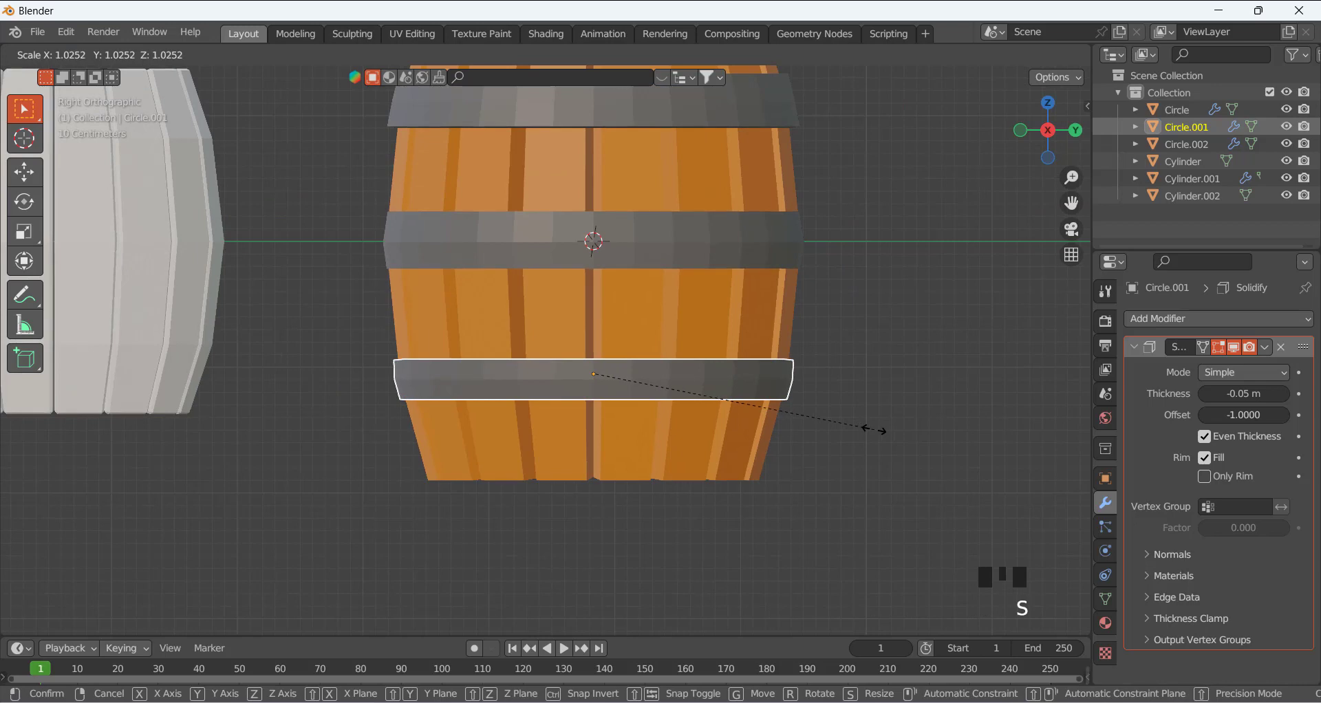
pyautogui.click(874, 429)
# Assign the existing material "body" to the open white barrel between the two finished barrels
pyautogui.scroll(-3, 713, 274)
pyautogui.scroll(-4, 659, 260)
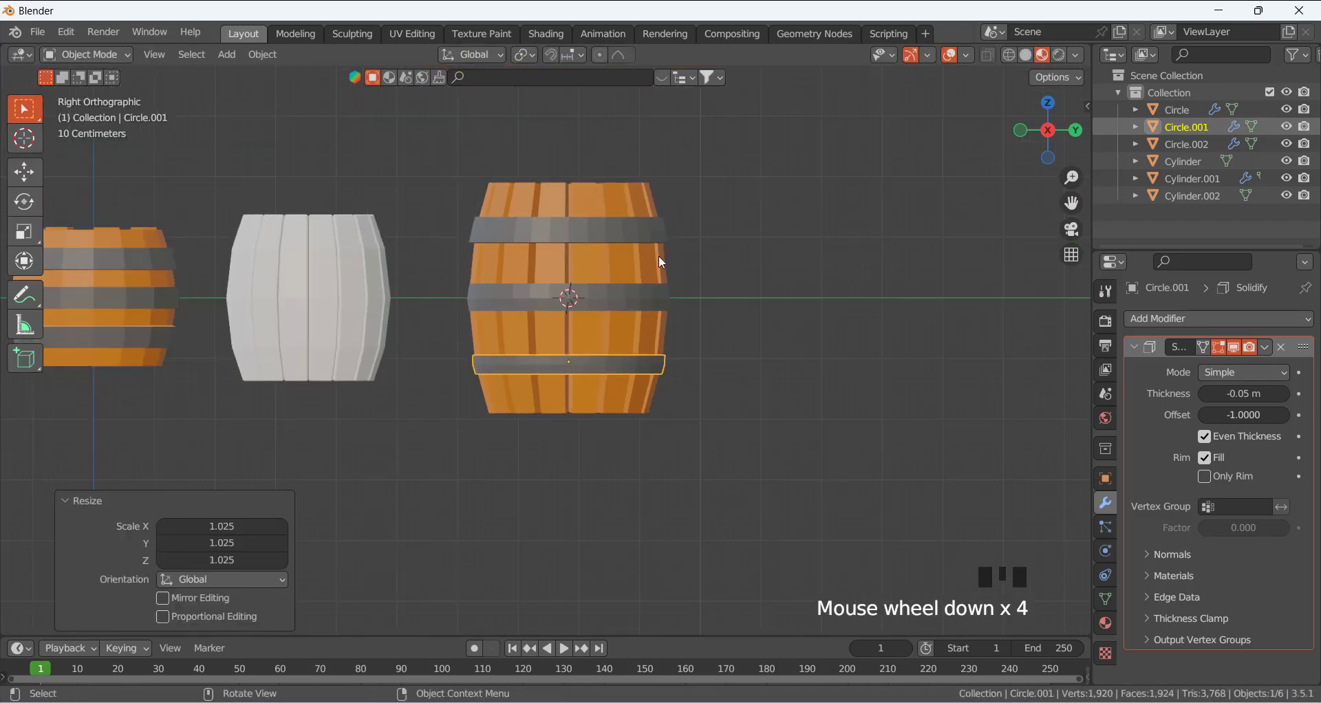
pyautogui.moveTo(678, 255); pyautogui.dragTo(640, 354, button='middle')
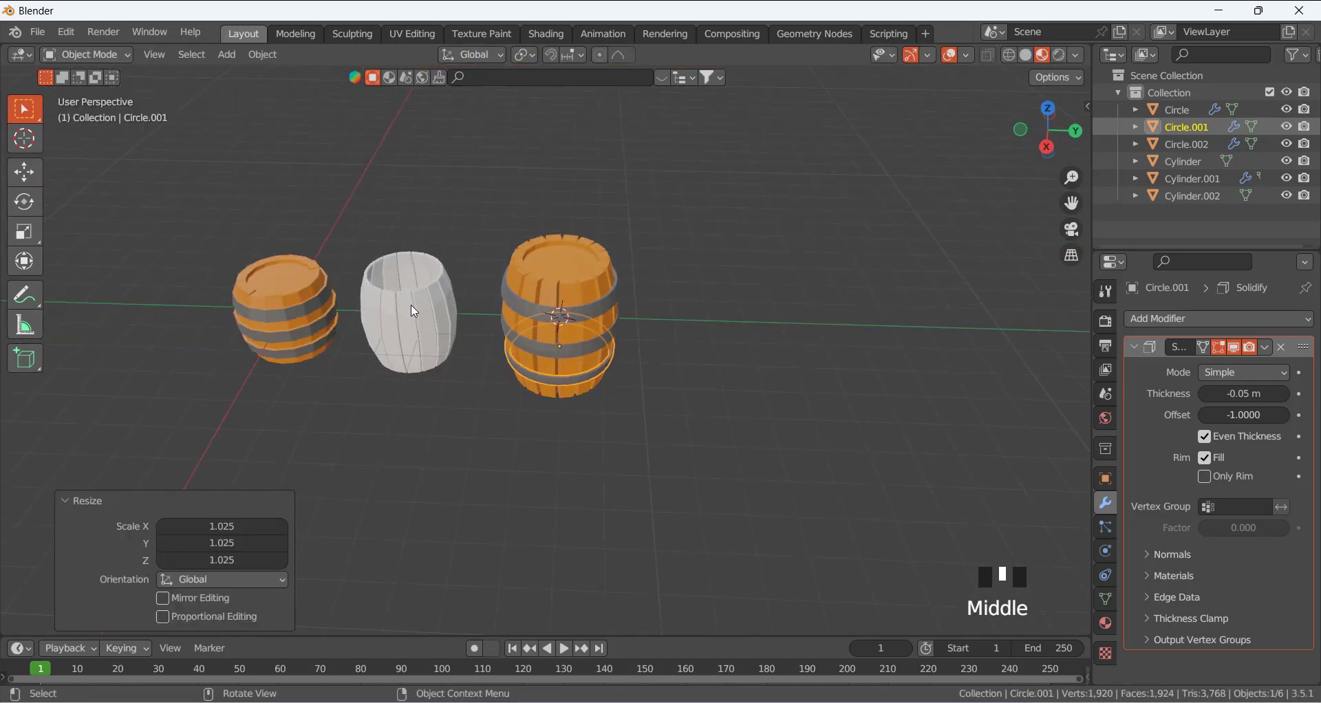
pyautogui.click(421, 322)
pyautogui.scroll(2, 473, 362)
pyautogui.scroll(-2, 458, 361)
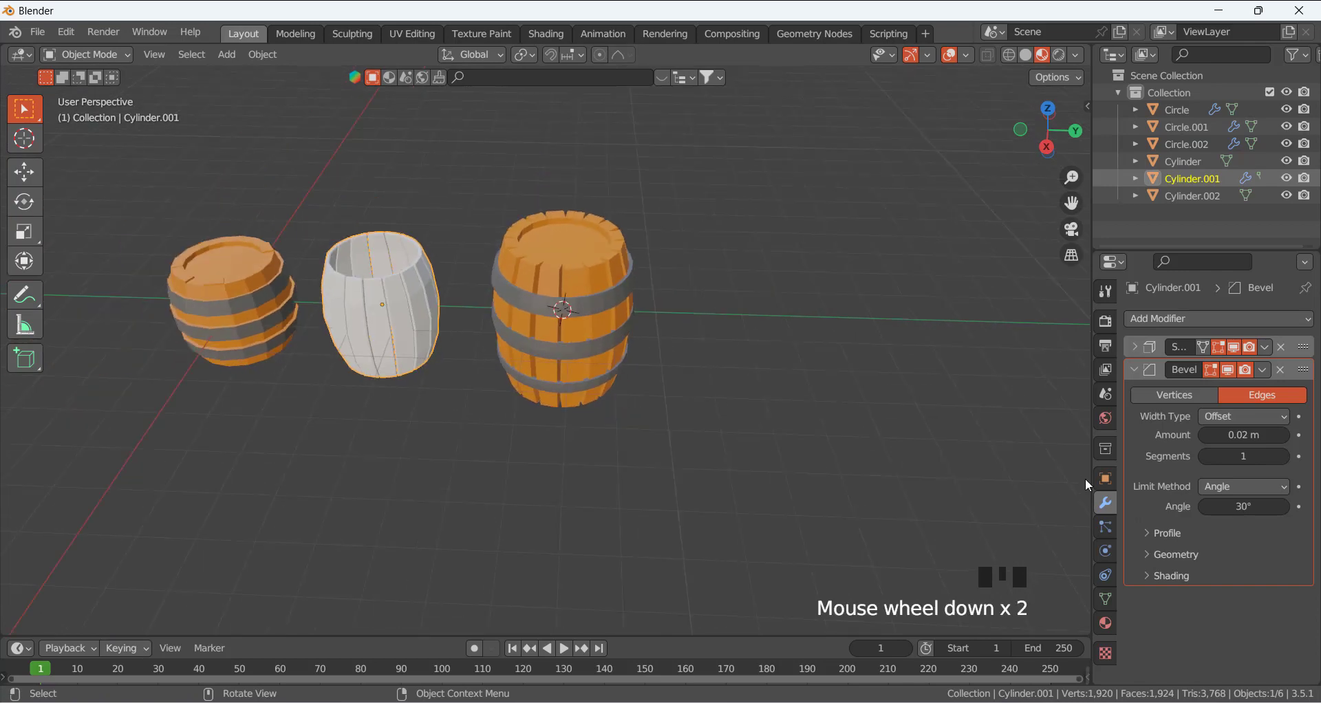
pyautogui.click(1105, 623)
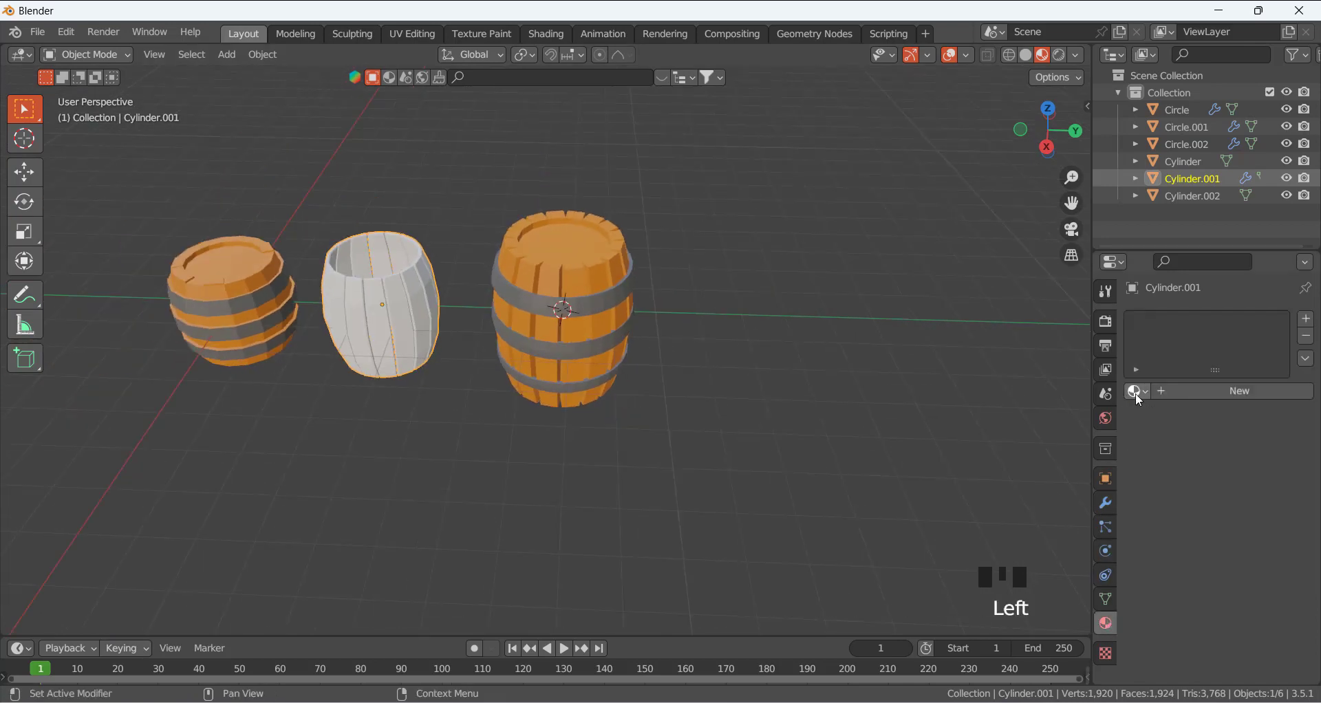
pyautogui.click(1137, 392)
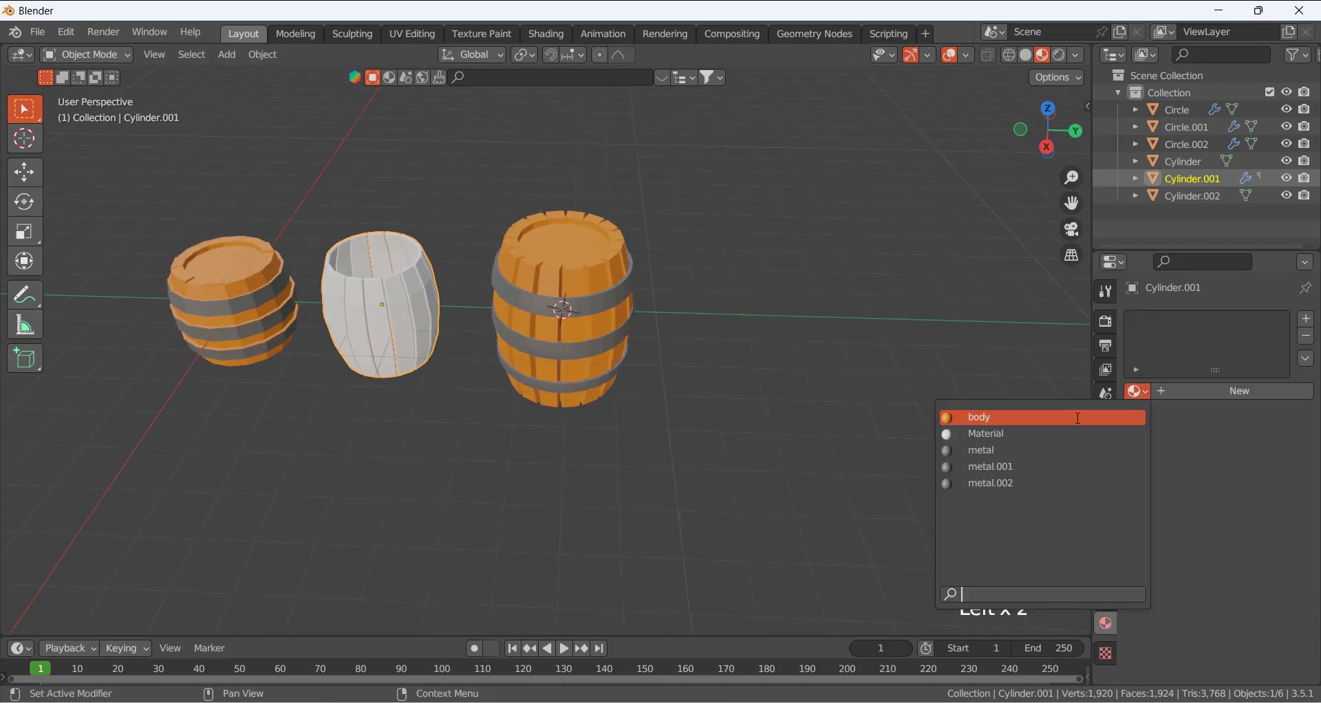
pyautogui.click(991, 417)
pyautogui.click(713, 392)
pyautogui.scroll(-2, 686, 389)
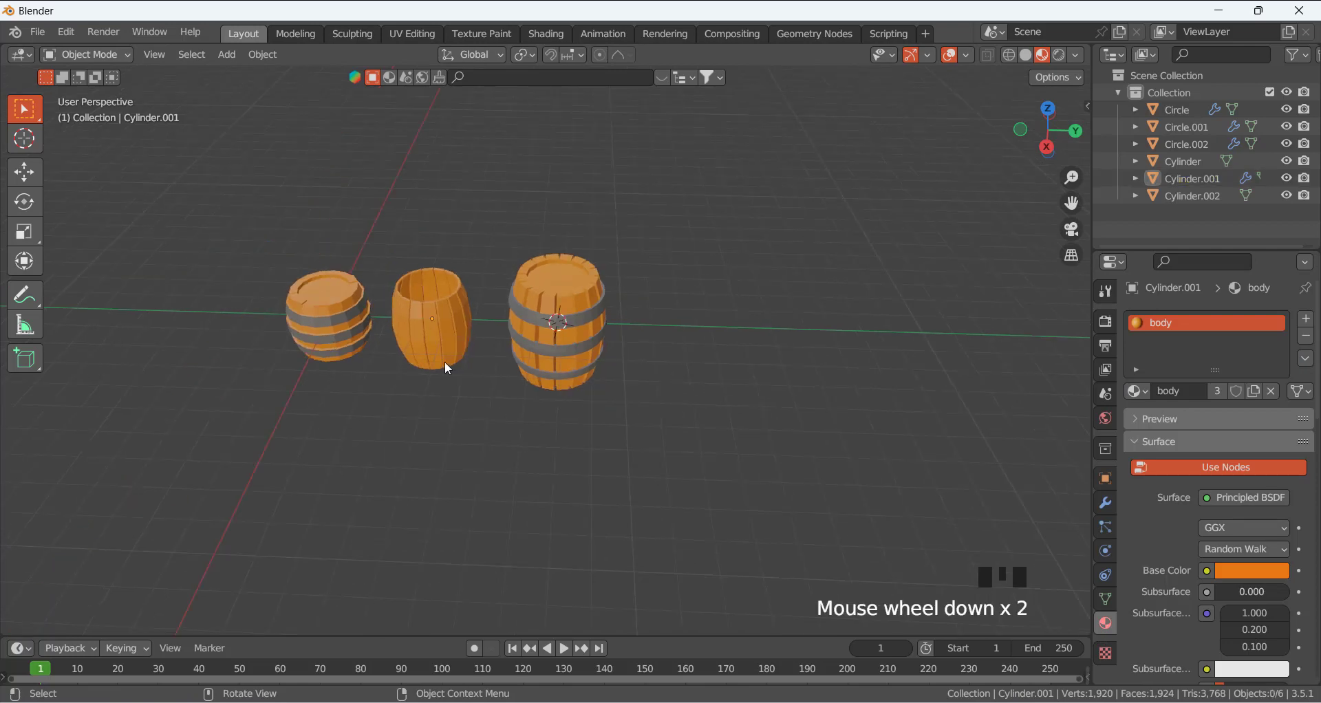
pyautogui.scroll(4, 444, 365)
pyautogui.scroll(-2, 443, 368)
pyautogui.keyDown('shift'); pyautogui.moveTo(406, 389); pyautogui.dragTo(634, 336, button='middle'); pyautogui.keyUp('shift')
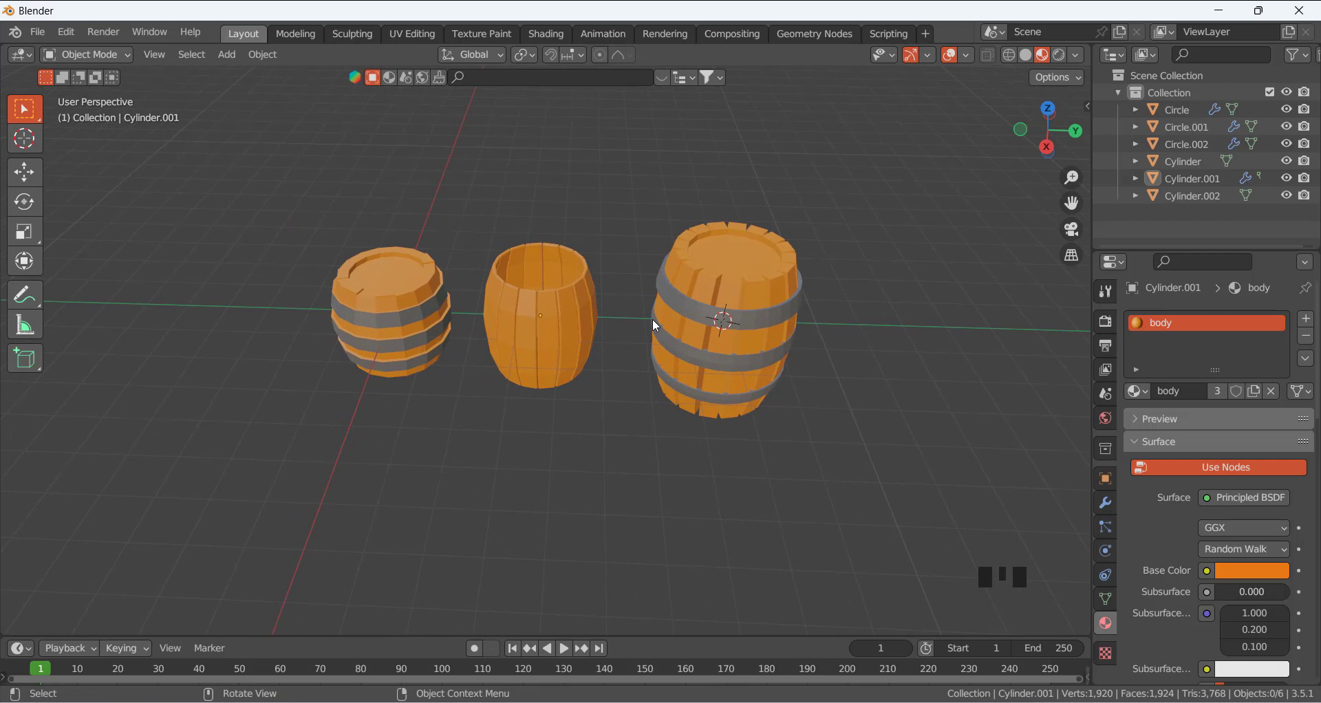
pyautogui.click(557, 312)
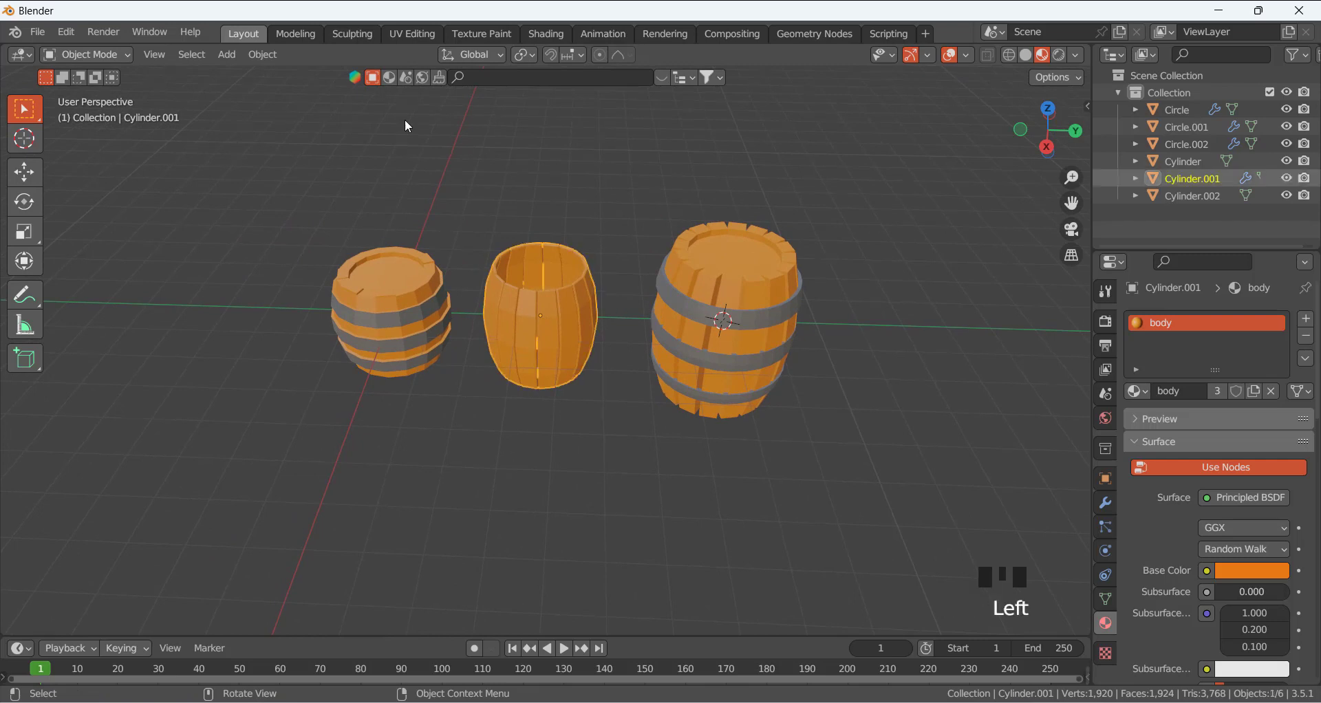
pyautogui.click(87, 55)
pyautogui.click(93, 93)
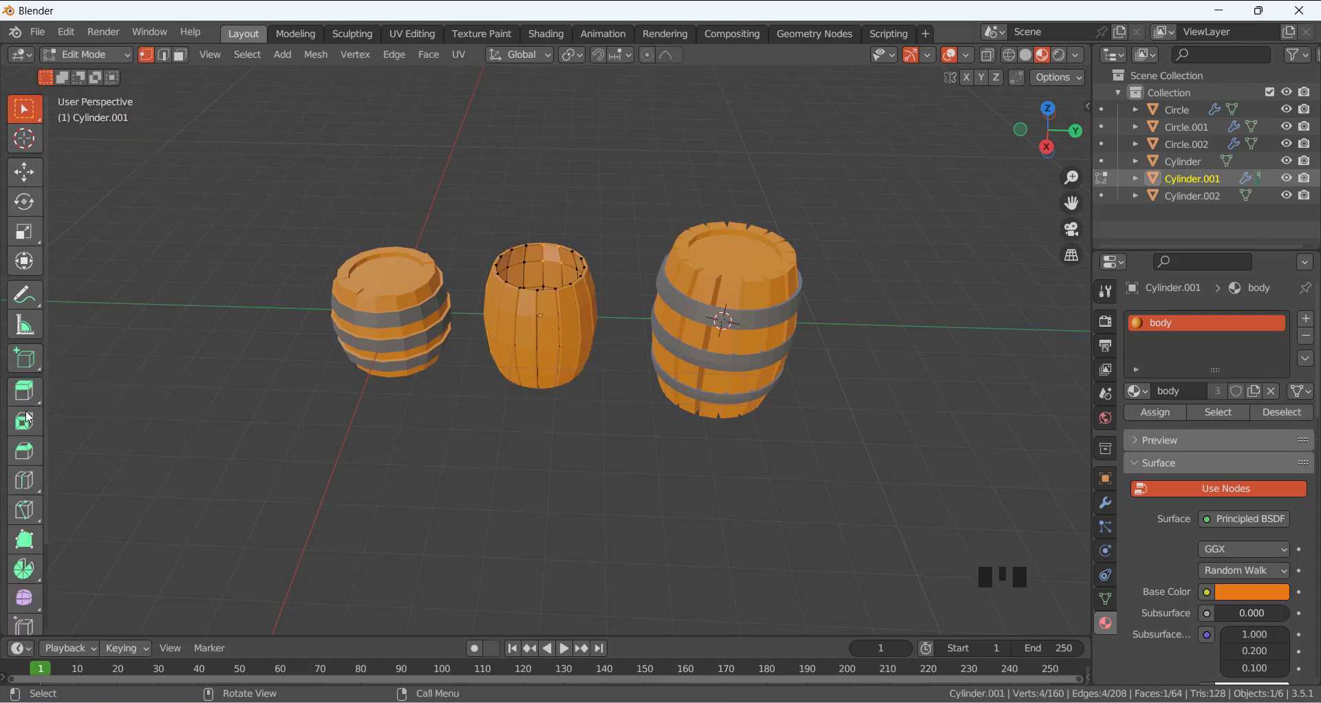
pyautogui.scroll(-3, 26, 478)
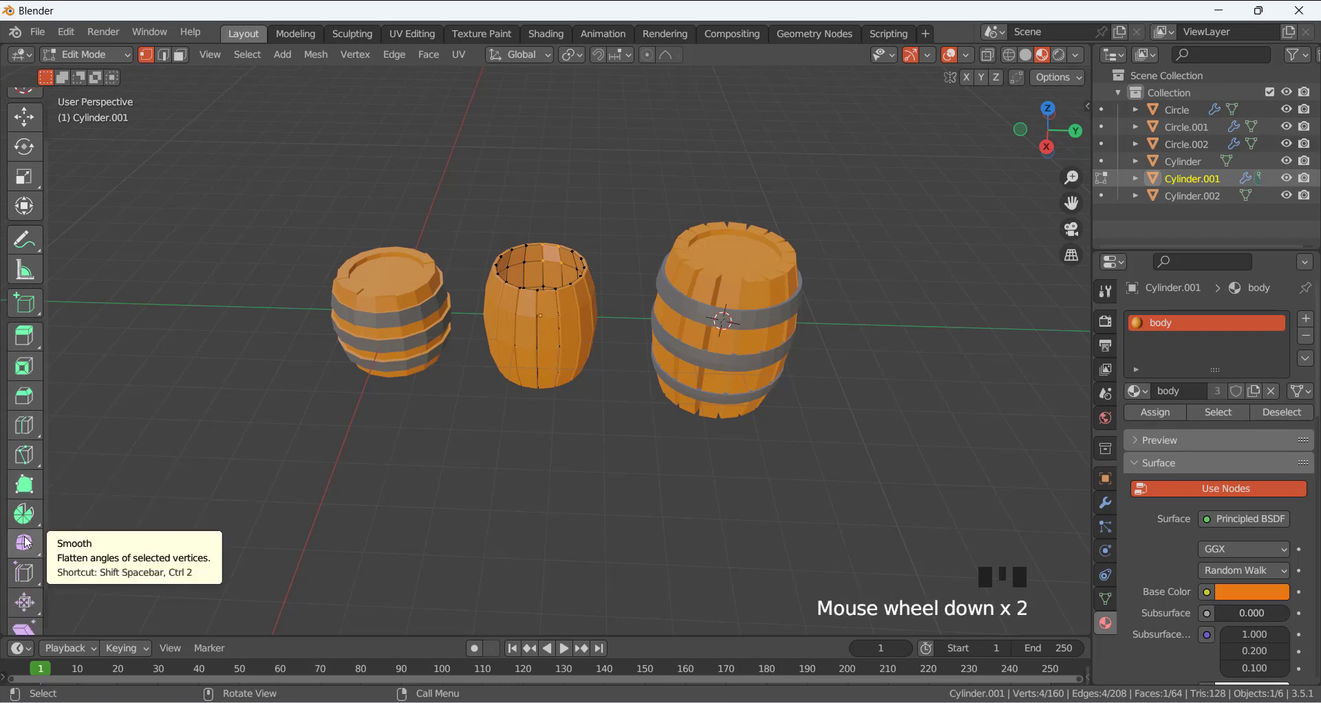
pyautogui.scroll(1, 29, 515)
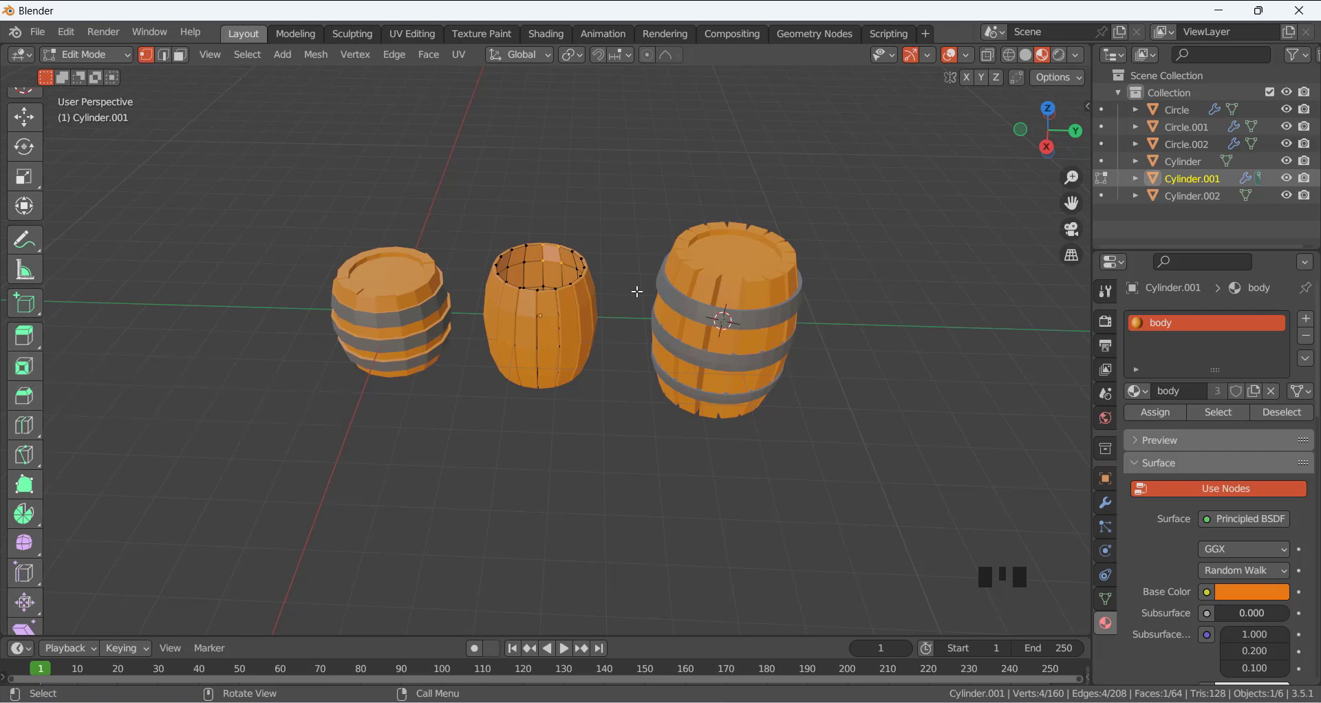
pyautogui.press('Tab')
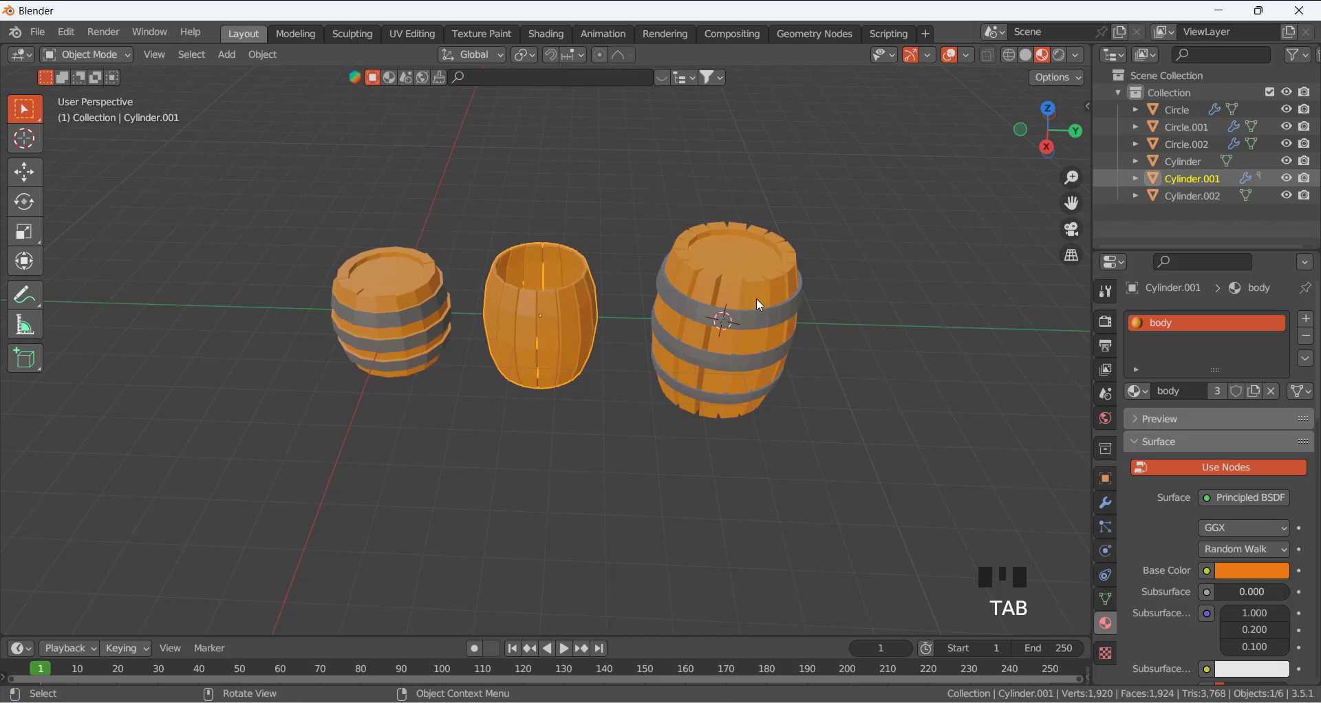